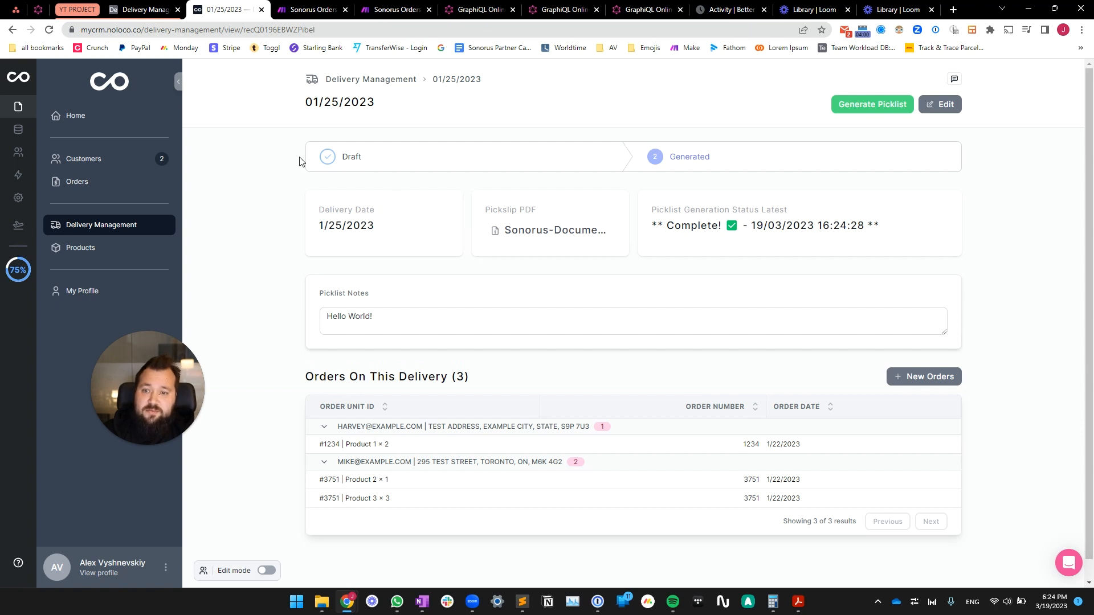
Step: Open the pickslip PDF attached to the 01/25/2023 delivery and look through it
{"action": "left_click", "coordinate": [559, 232]}
{"action": "scroll", "coordinate": [569, 239], "scroll_direction": "down", "scroll_amount": 3}
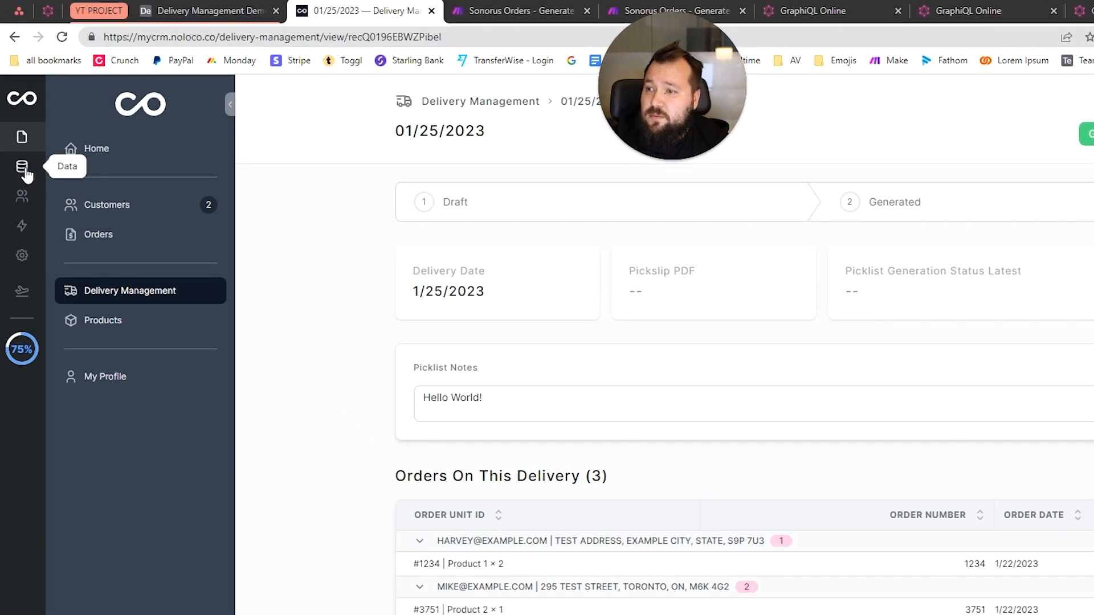
Step: Open the app's Integrations & API Keys settings and copy the App API Key
{"action": "left_click", "coordinate": [17, 130]}
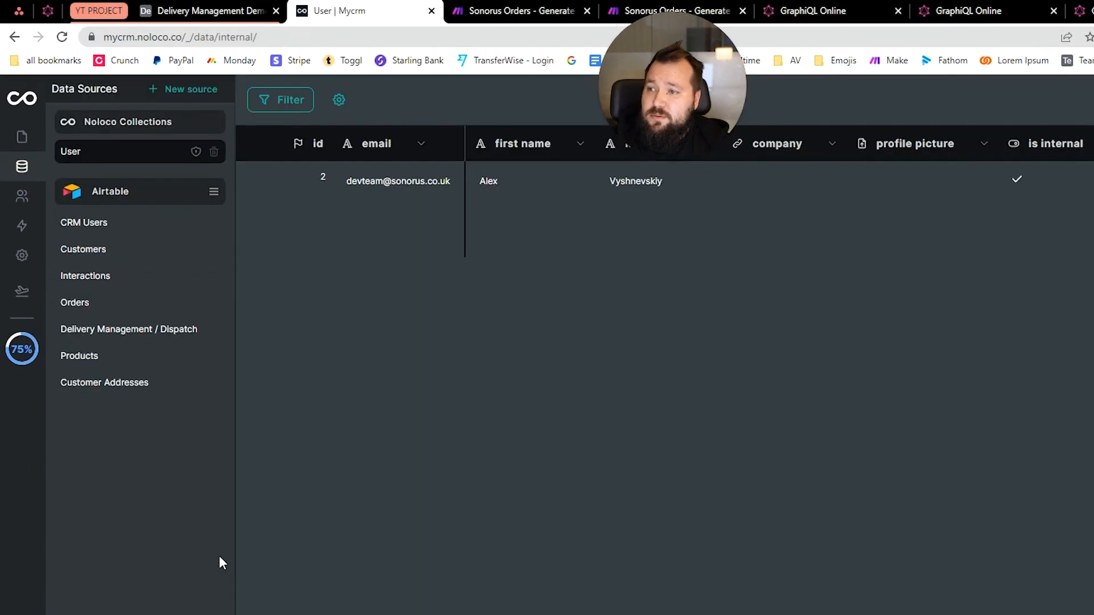
{"action": "left_click", "coordinate": [22, 255]}
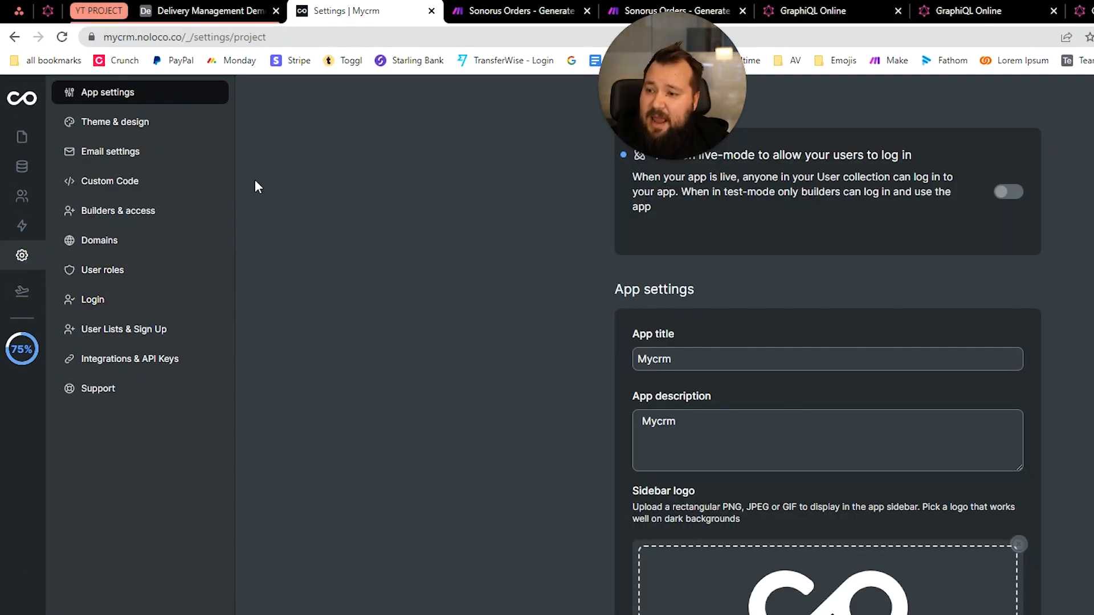
{"action": "left_click", "coordinate": [125, 369]}
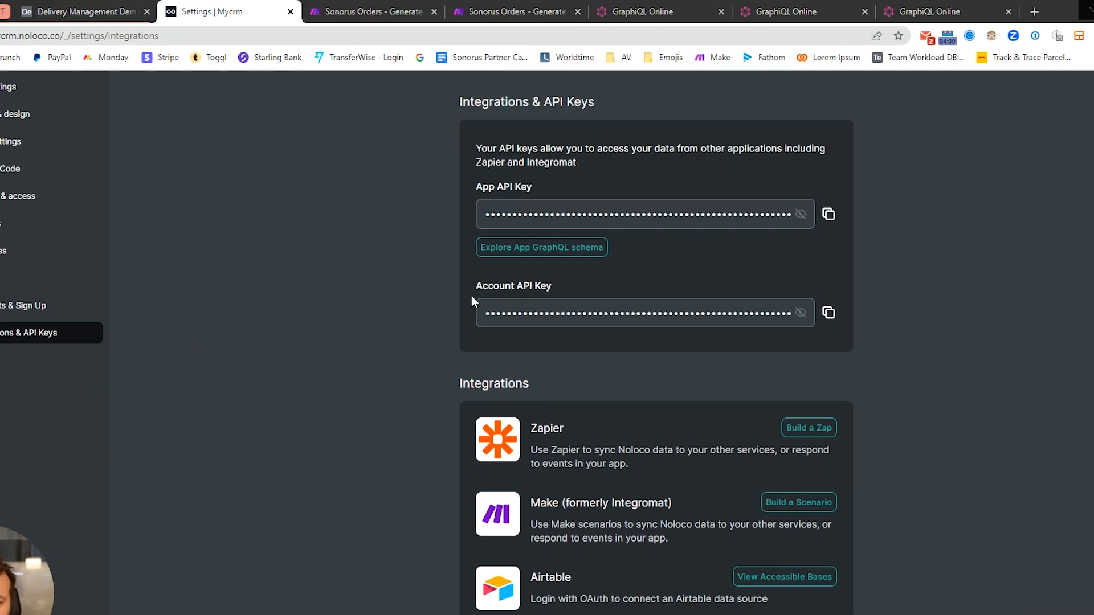
{"action": "left_click", "coordinate": [828, 215]}
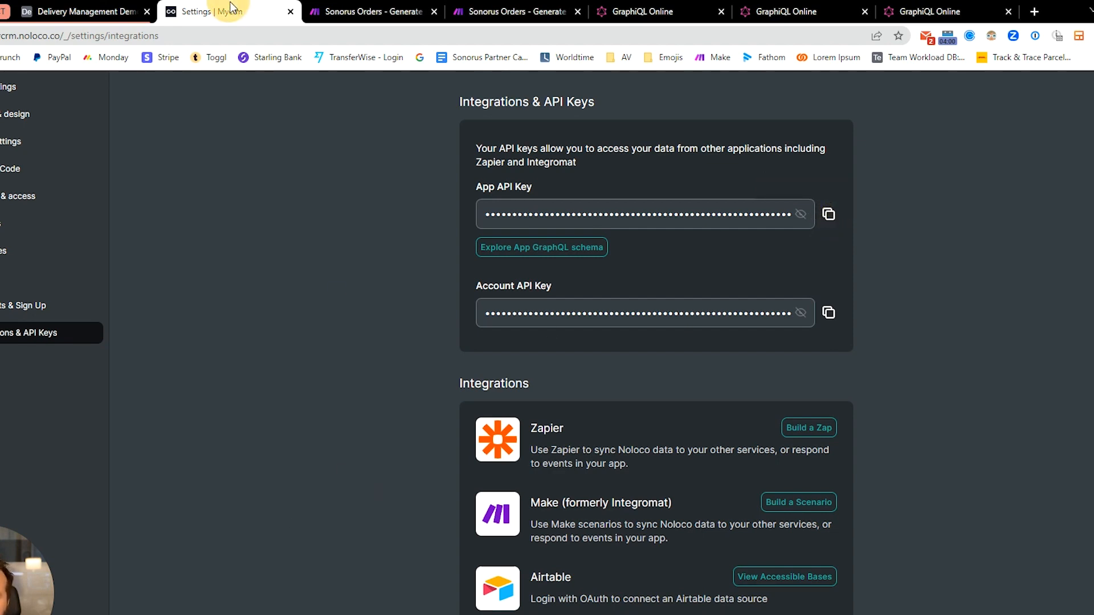
Step: Switch to the GraphiQL playground and load it for the mycrm project at api-playground.noloco.io/#mycrm
{"action": "left_click", "coordinate": [647, 7]}
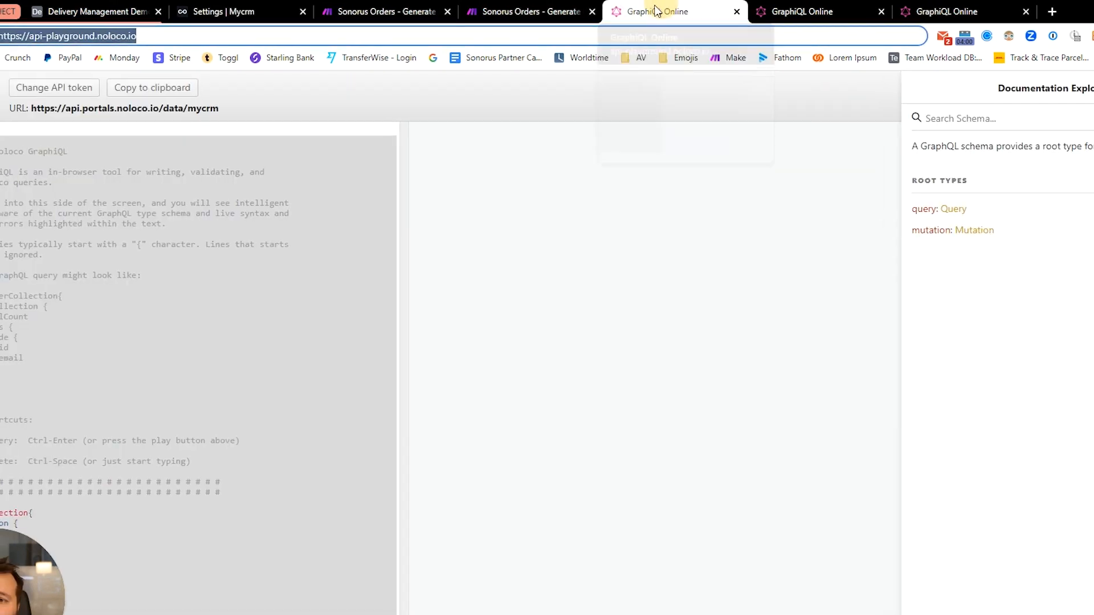
{"action": "left_click", "coordinate": [106, 38]}
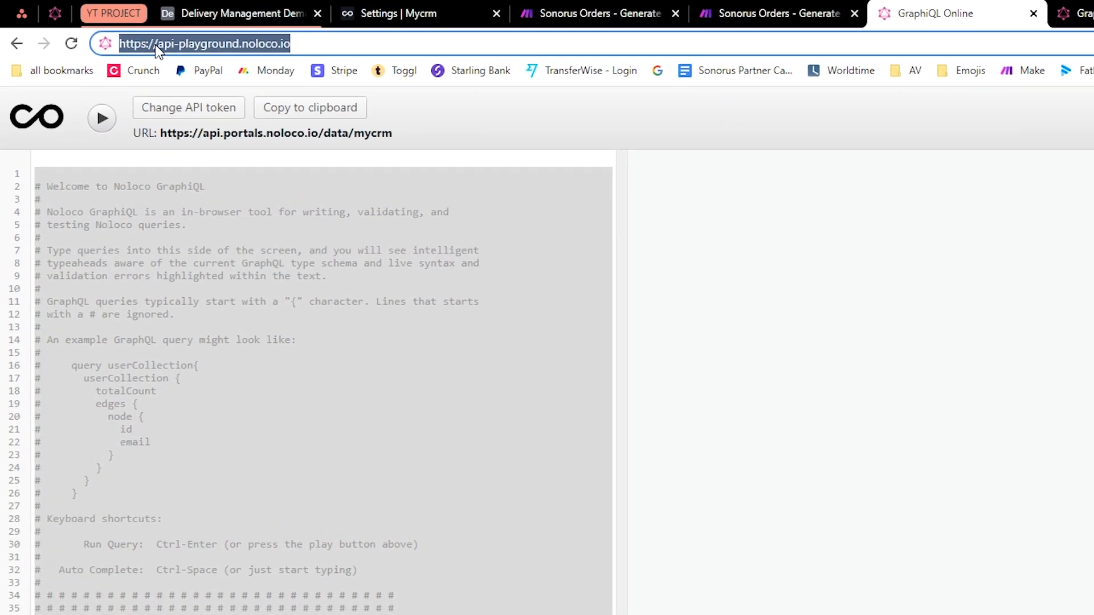
{"action": "left_click", "coordinate": [325, 43]}
{"action": "type", "text": "/"}
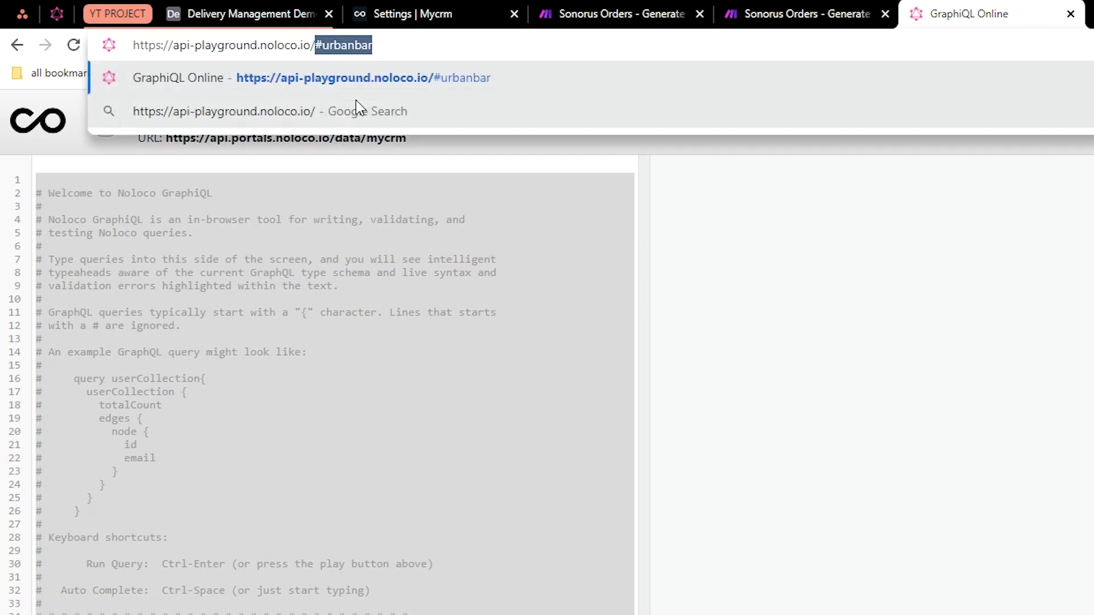
{"action": "key", "text": "Right"}
{"action": "key", "text": "BackSpace"}
{"action": "key", "text": "BackSpace"}
{"action": "key", "text": "BackSpace"}
{"action": "key", "text": "BackSpace"}
{"action": "key", "text": "BackSpace"}
{"action": "key", "text": "BackSpace"}
{"action": "key", "text": "BackSpace"}
{"action": "key", "text": "BackSpace"}
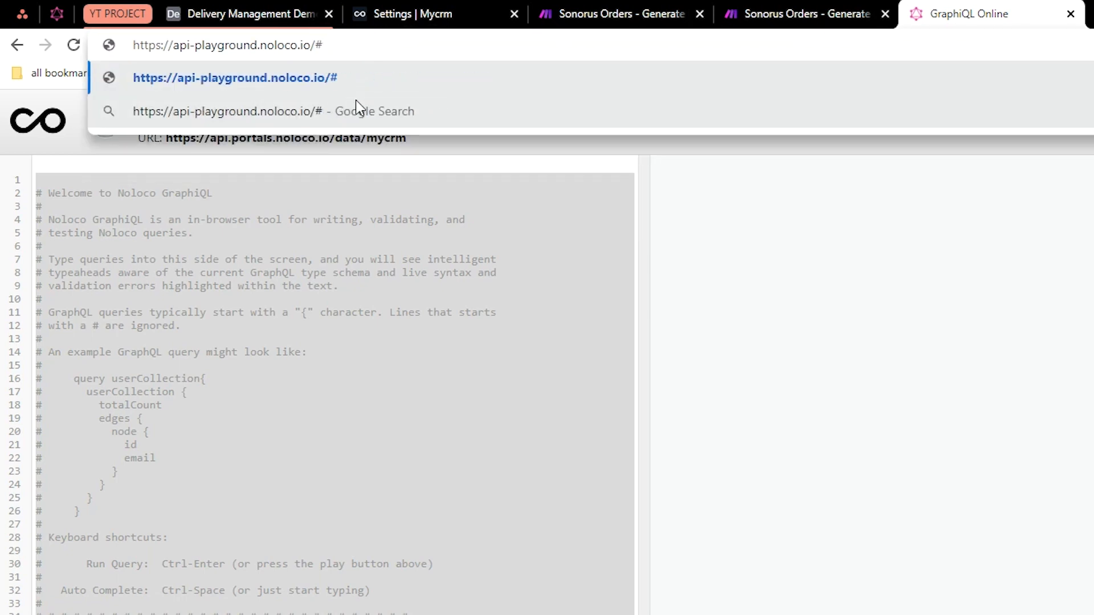
{"action": "type", "text": "myrm"}
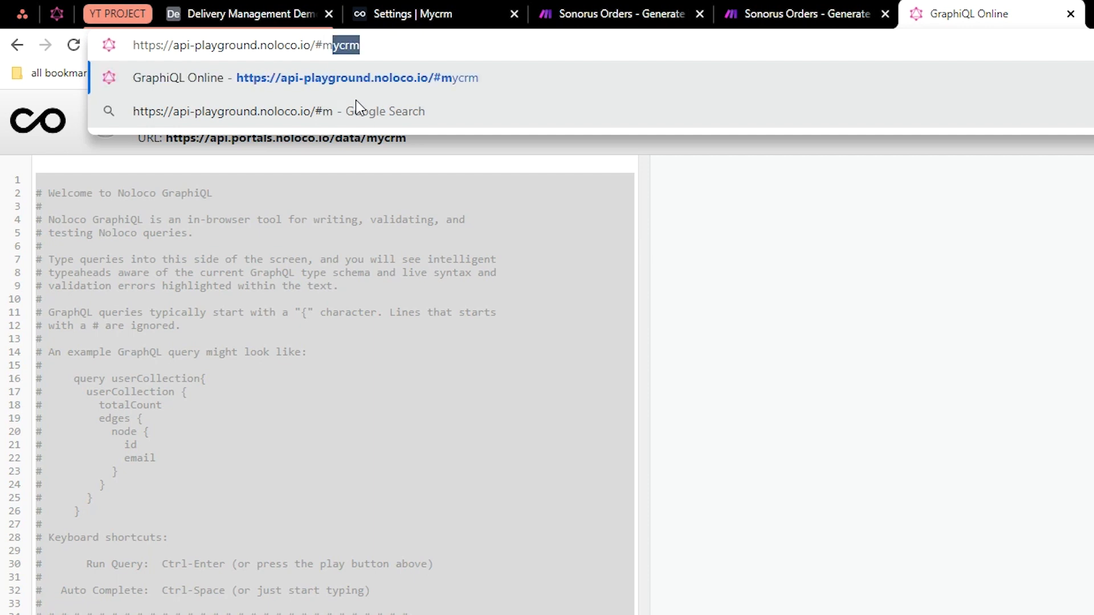
{"action": "key", "text": "BackSpace"}
{"action": "key", "text": "BackSpace"}
{"action": "type", "text": "crm"}
{"action": "key", "text": "Return"}
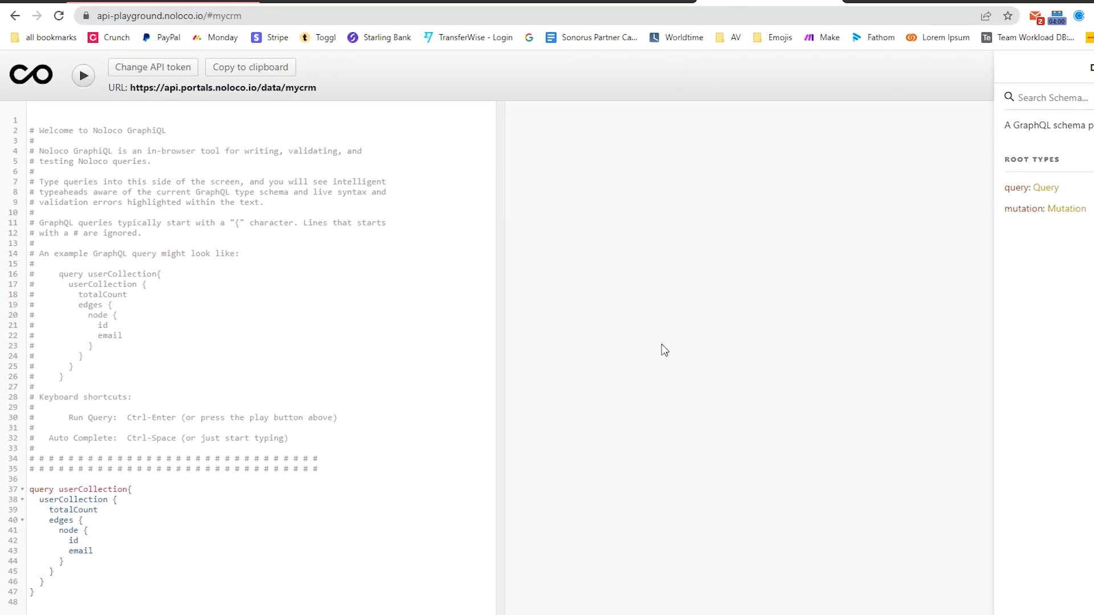
Step: Delete the welcome comments above the sample userCollection query and run the query
{"action": "left_click_drag", "start_coordinate": [31, 128], "coordinate": [346, 470]}
{"action": "key", "text": "BackSpace"}
{"action": "key", "text": "Delete"}
{"action": "key", "text": "Delete"}
{"action": "key", "text": "BackSpace"}
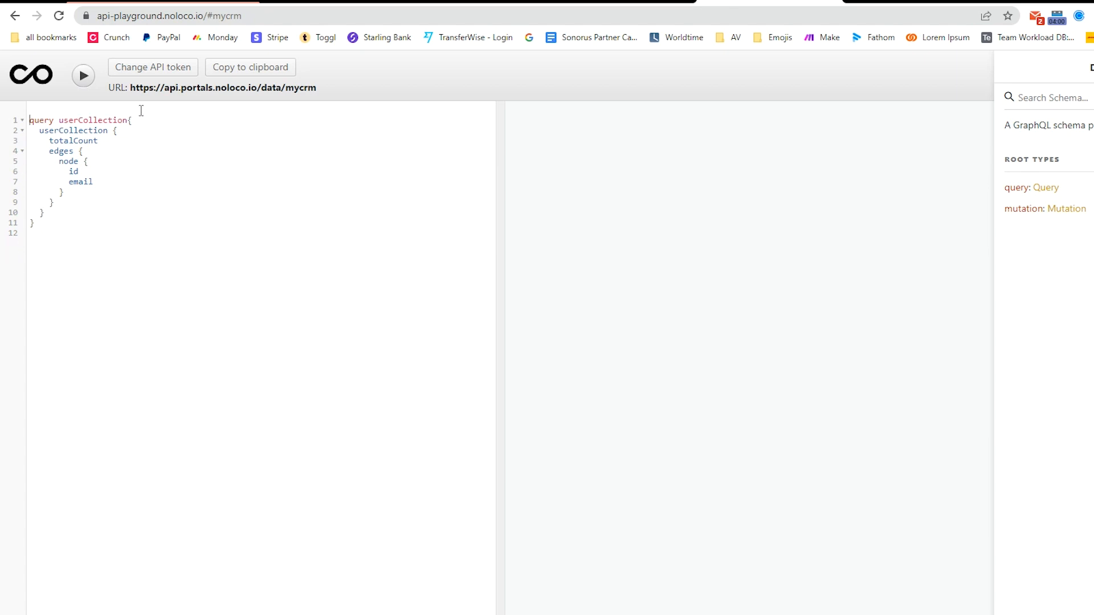
{"action": "left_click", "coordinate": [84, 76]}
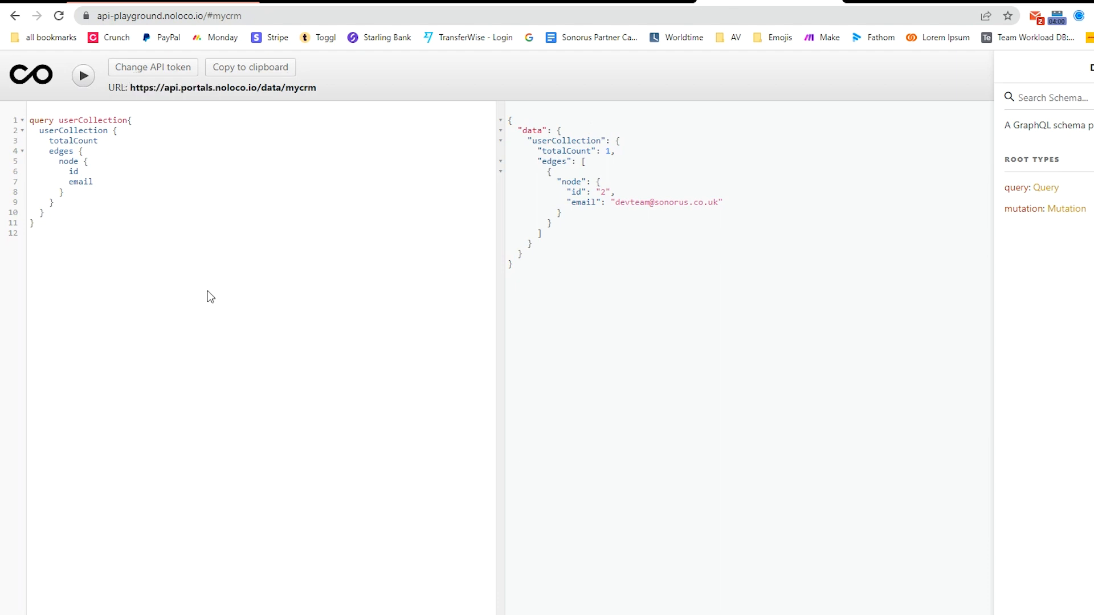
Step: Replace the playground's API token with the copied App API Key and rerun the userCollection query
{"action": "left_click", "coordinate": [164, 70]}
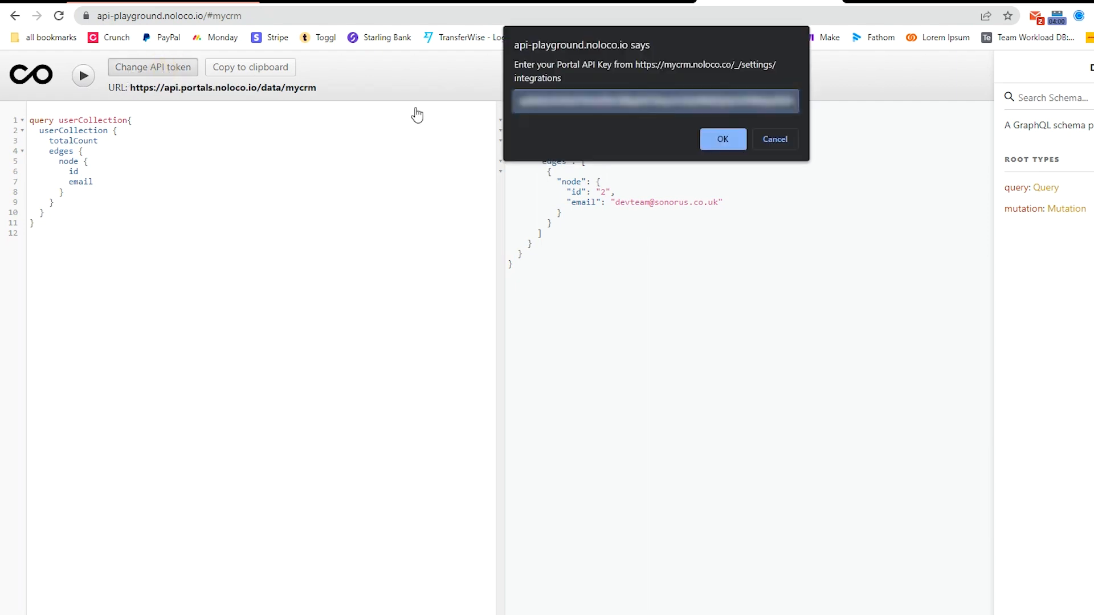
{"action": "key", "text": "BackSpace"}
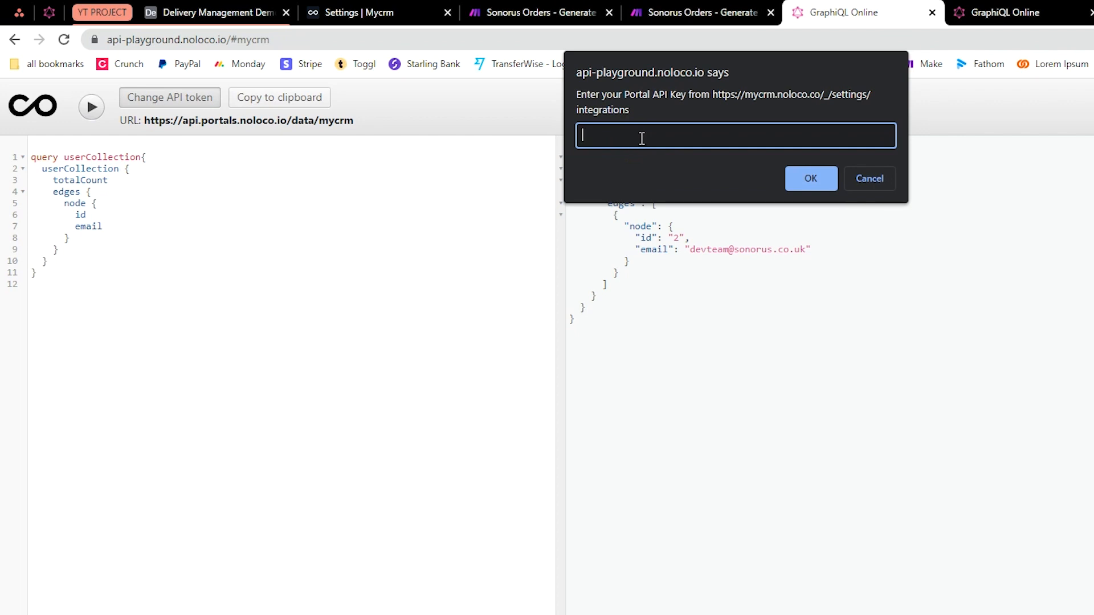
{"action": "key", "text": "ctrl+v"}
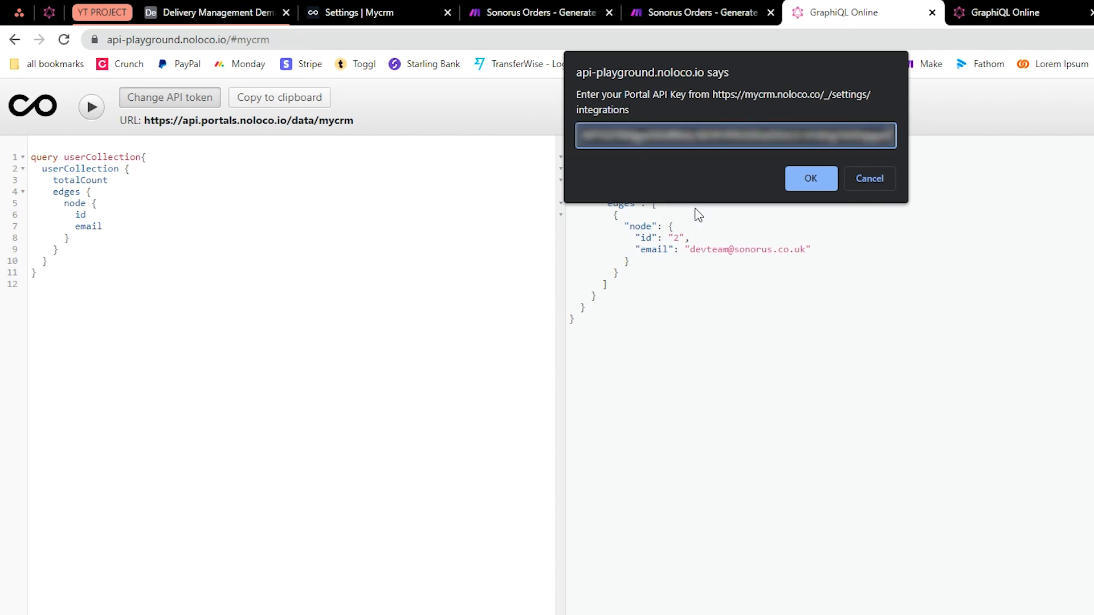
{"action": "left_click", "coordinate": [808, 181]}
{"action": "left_click", "coordinate": [91, 108]}
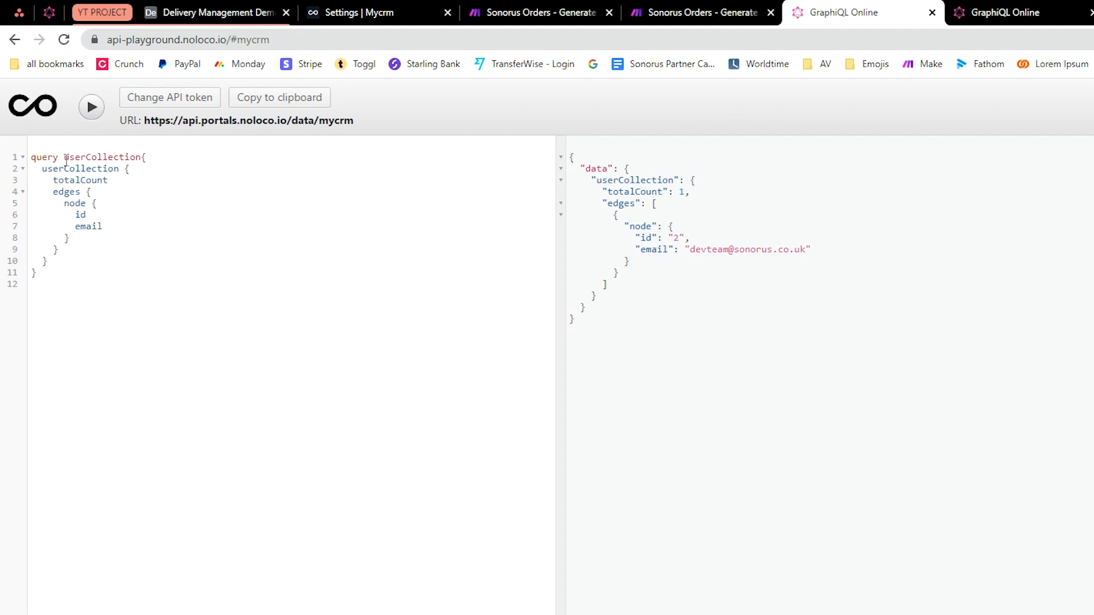
Step: Examine the Delivery Management / Dispatch table in Noloco's data sources and in its Airtable base, and return to the GraphiQL playground
{"action": "left_click_drag", "start_coordinate": [65, 160], "coordinate": [205, 293]}
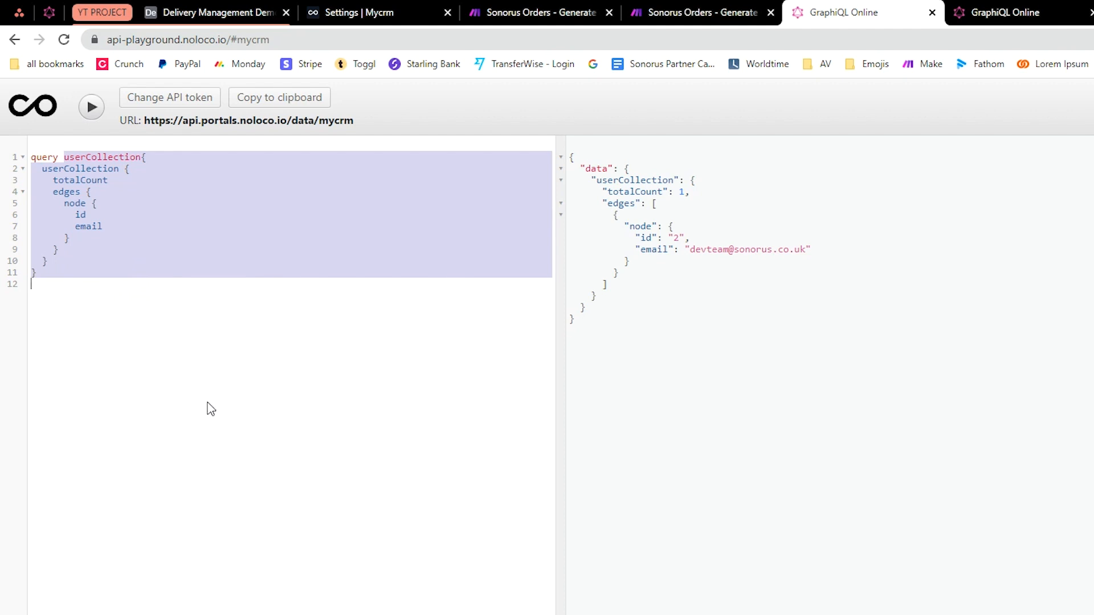
{"action": "left_click", "coordinate": [342, 13]}
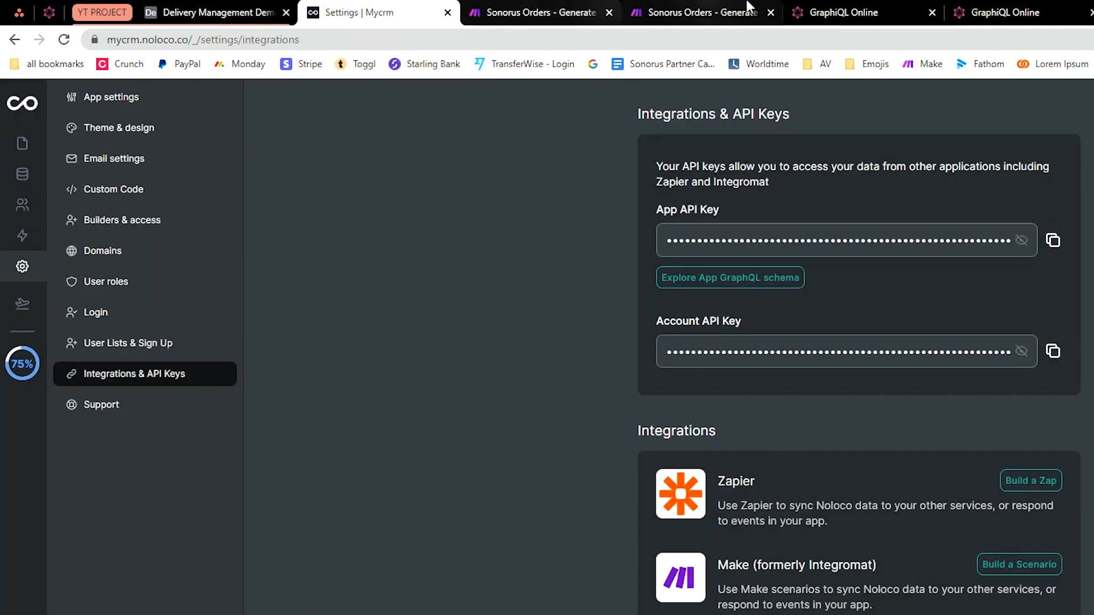
{"action": "left_click", "coordinate": [889, 12]}
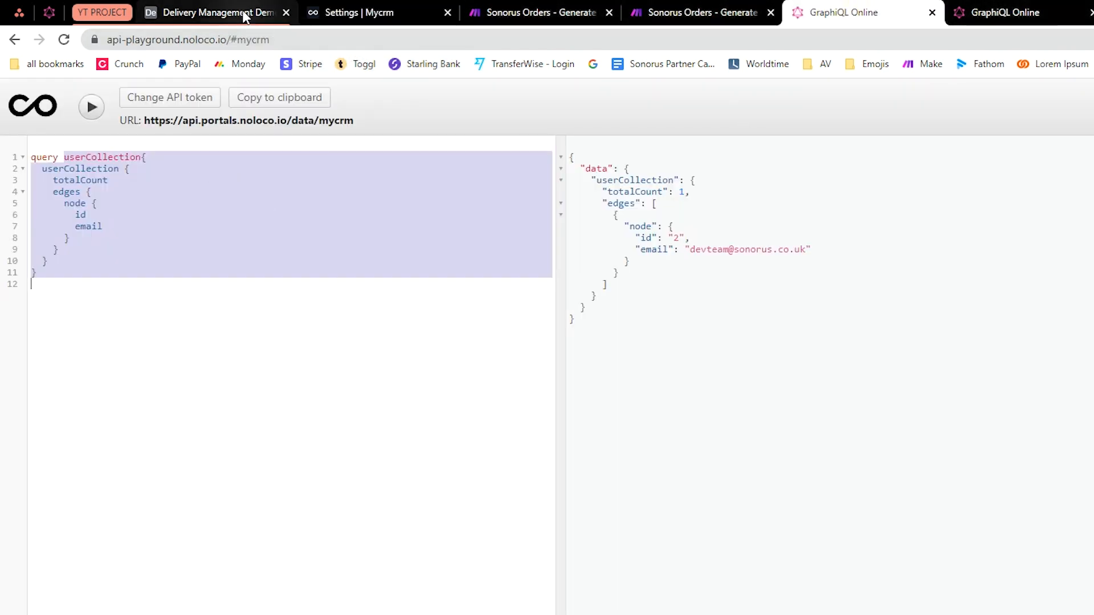
{"action": "left_click", "coordinate": [324, 14]}
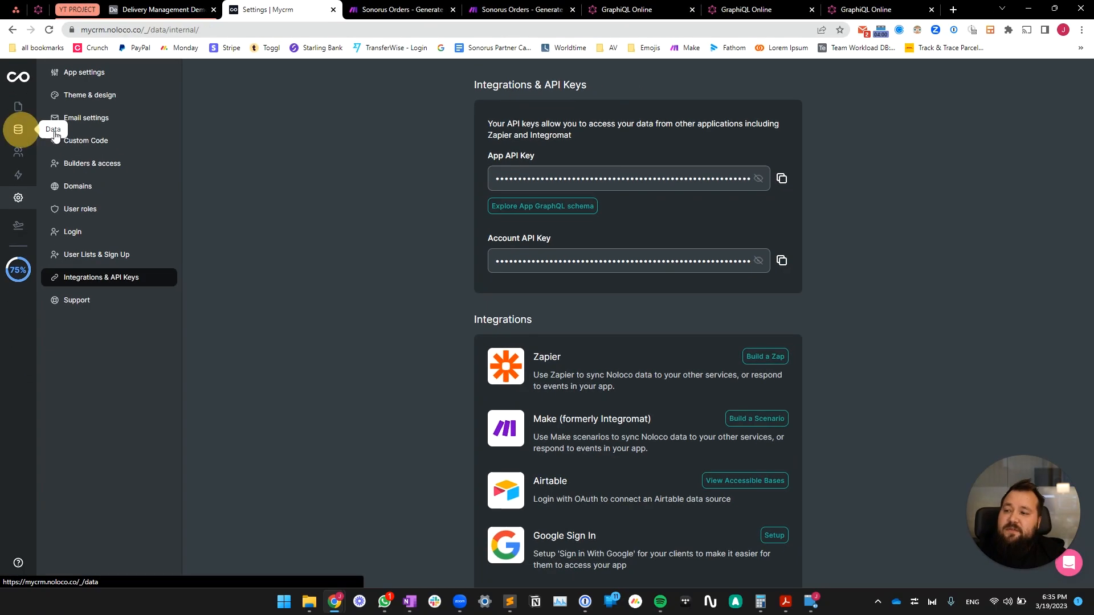
{"action": "left_click", "coordinate": [22, 174]}
{"action": "left_click", "coordinate": [103, 255]}
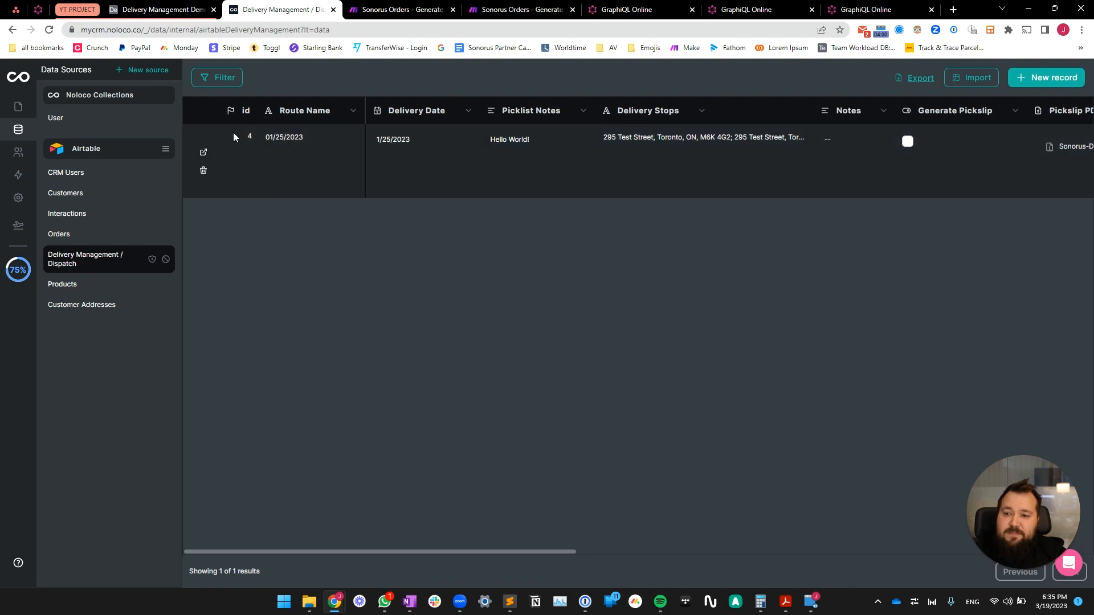
{"action": "left_click", "coordinate": [160, 9]}
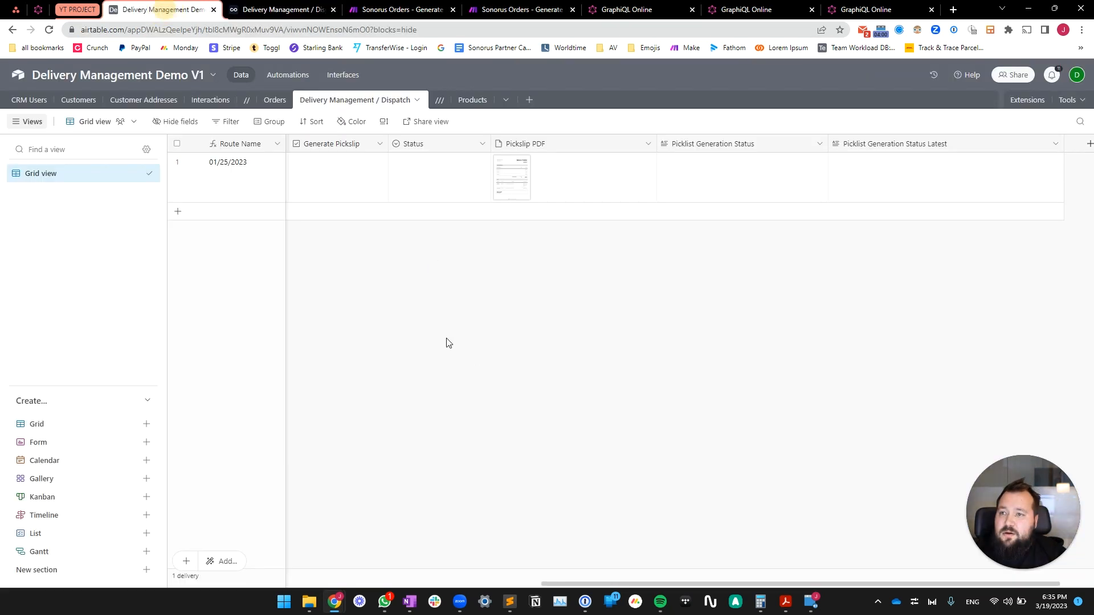
{"action": "left_click", "coordinate": [283, 9]}
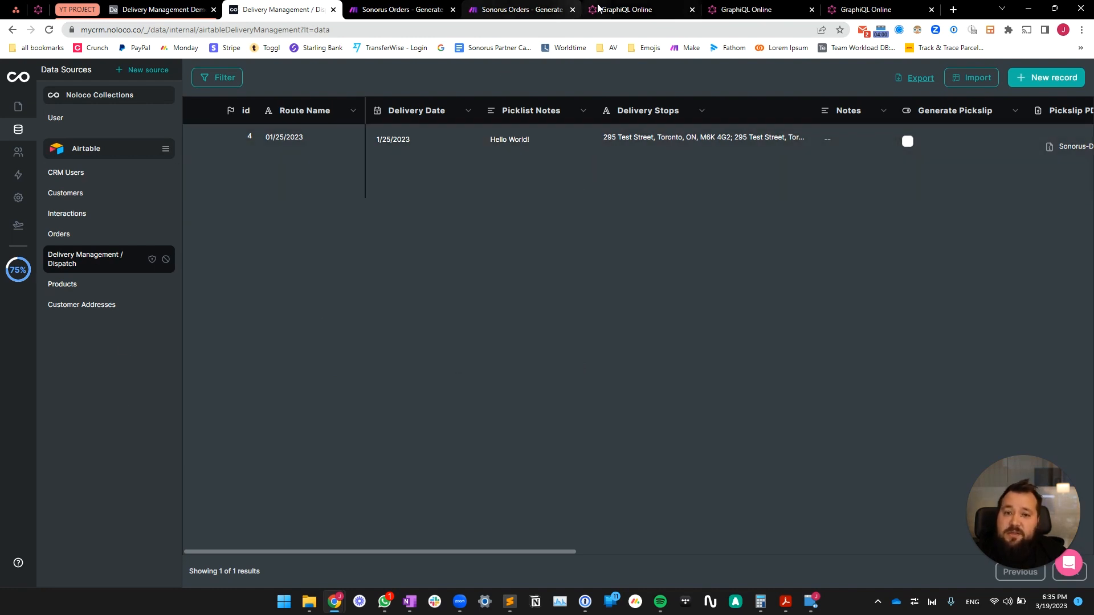
{"action": "left_click", "coordinate": [626, 10]}
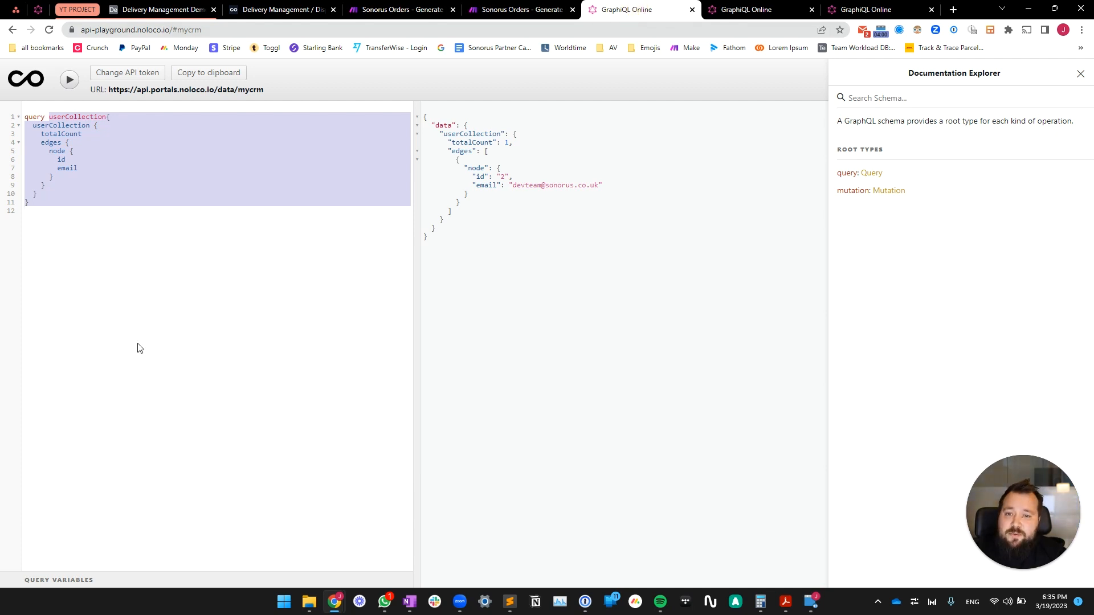
Step: Clear the sample userCollection query from the editor and start a new one with the query keyword
{"action": "left_click", "coordinate": [55, 136]}
{"action": "key", "text": "ctrl+a"}
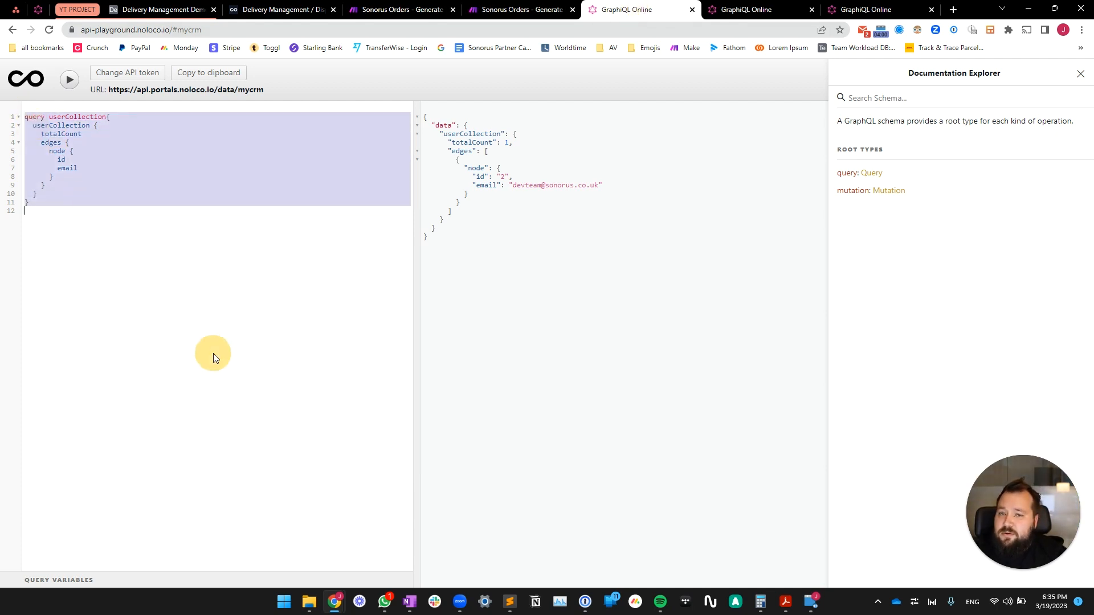
{"action": "key", "text": "BackSpace"}
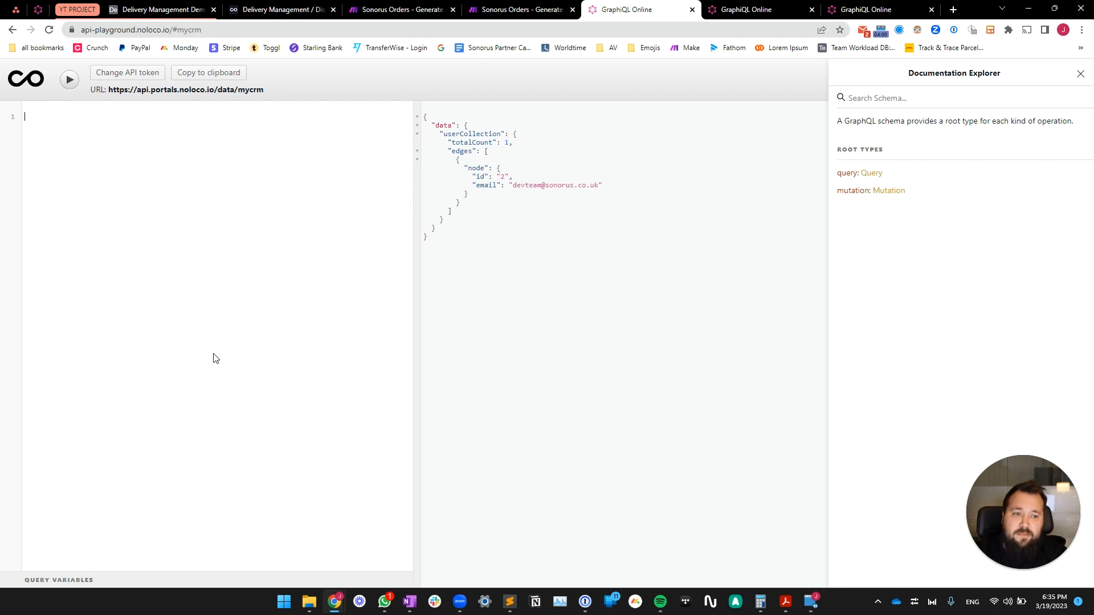
{"action": "type", "text": "q"}
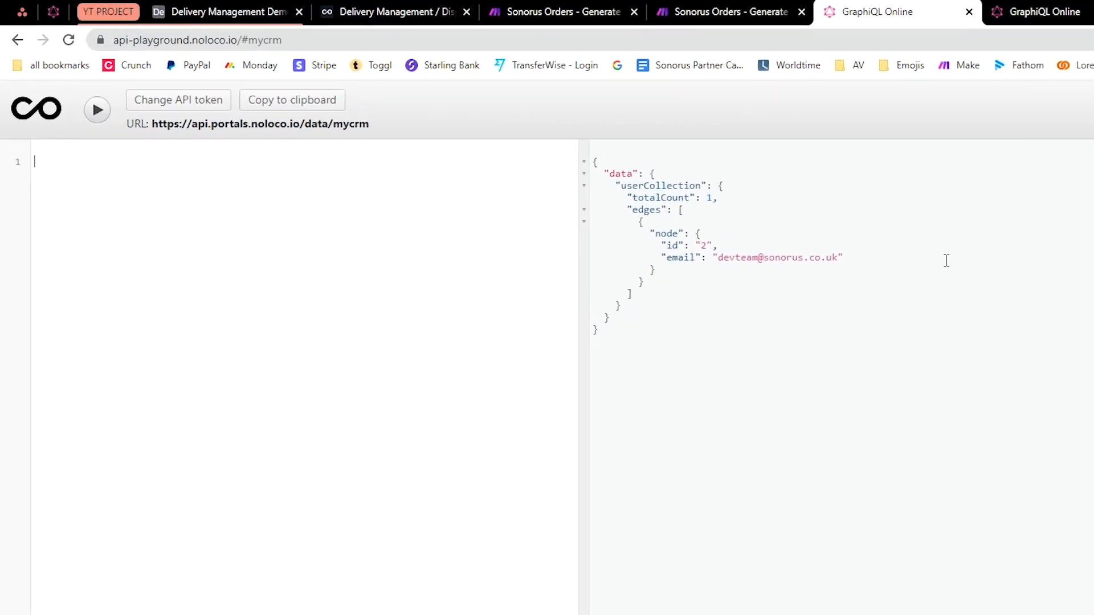
{"action": "key", "text": "Down"}
{"action": "key", "text": "Return"}
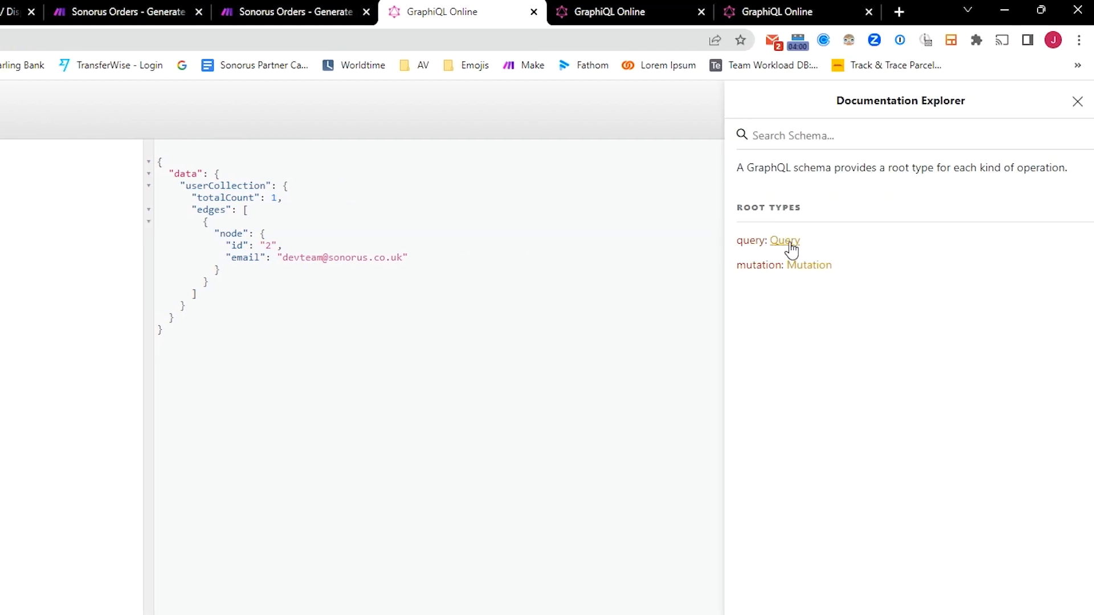
Step: Open the Query root type in the schema documentation and search its fields for "deliv"
{"action": "left_click", "coordinate": [789, 242]}
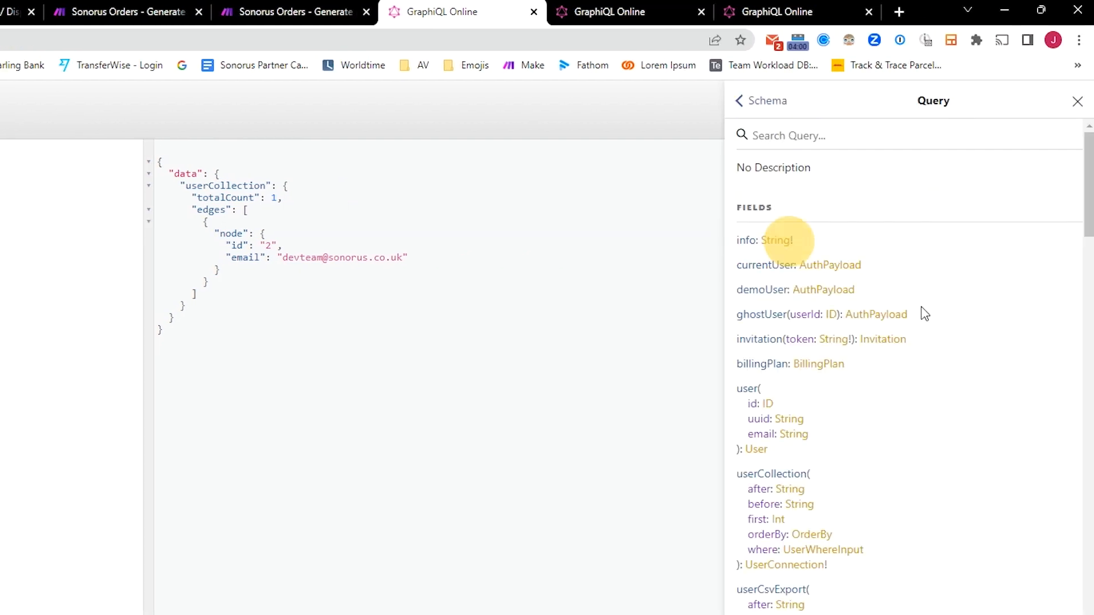
{"action": "left_click", "coordinate": [804, 137]}
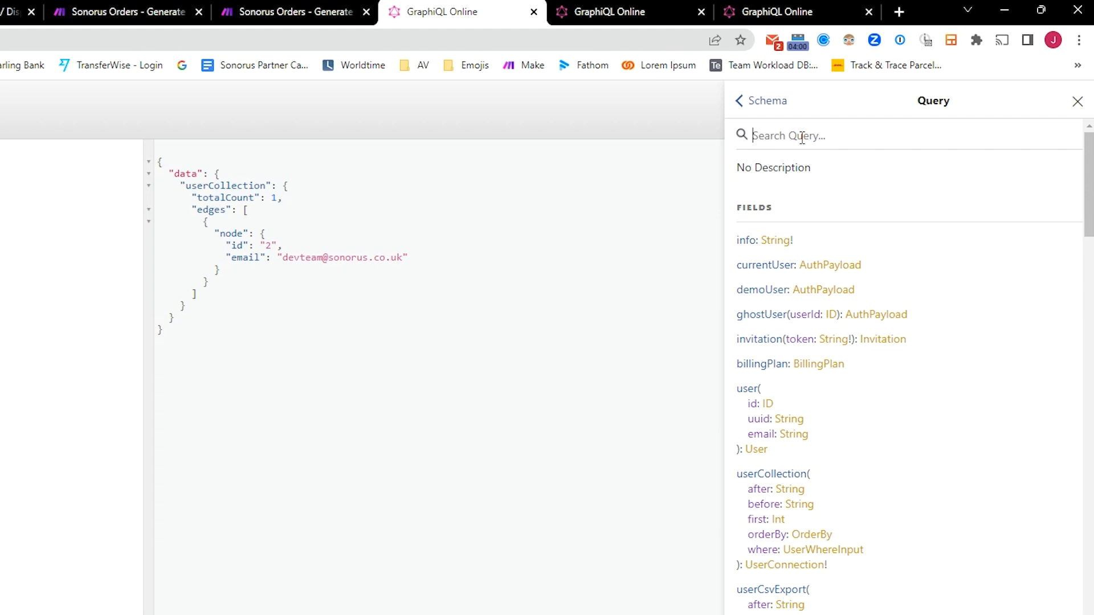
{"action": "type", "text": "d"}
{"action": "type", "text": "isp"}
{"action": "key", "text": "BackSpace"}
{"action": "key", "text": "BackSpace"}
{"action": "key", "text": "BackSpace"}
{"action": "type", "text": "deliv"}
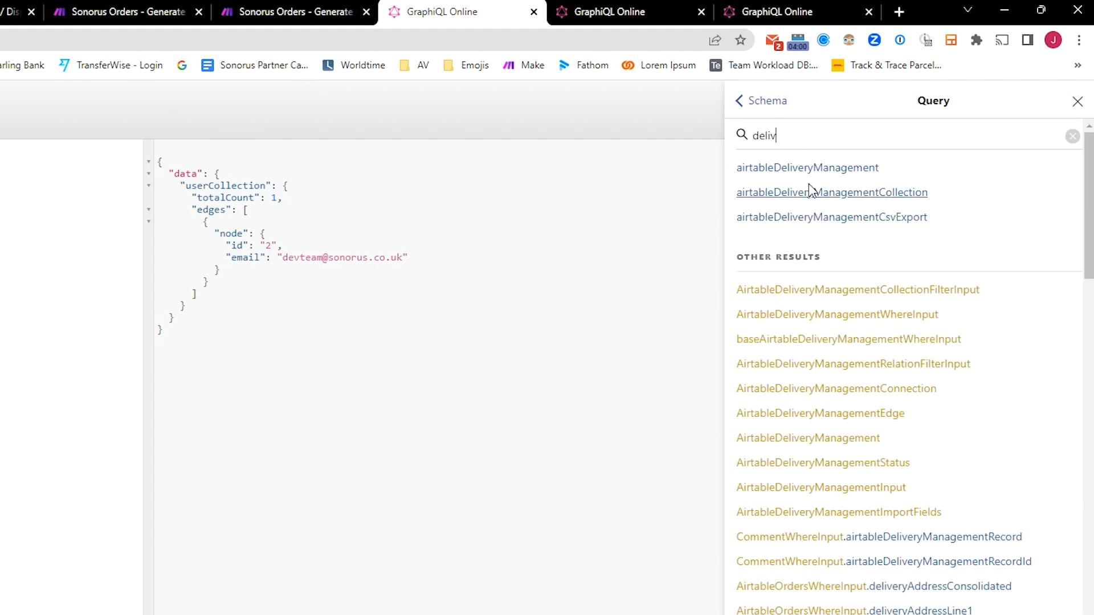
Step: Copy the airtableDeliveryManagementCollection field name, open its documentation, and paste the name after the query keyword in the editor
{"action": "left_click_drag", "start_coordinate": [937, 194], "coordinate": [739, 197]}
{"action": "key", "text": "ctrl+c"}
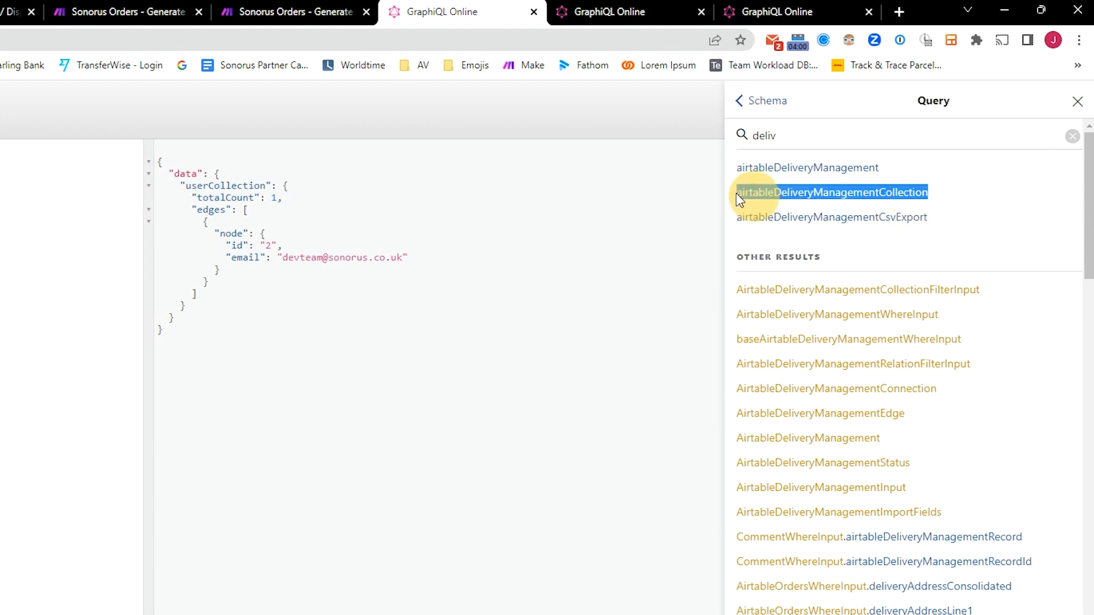
{"action": "left_click", "coordinate": [808, 194]}
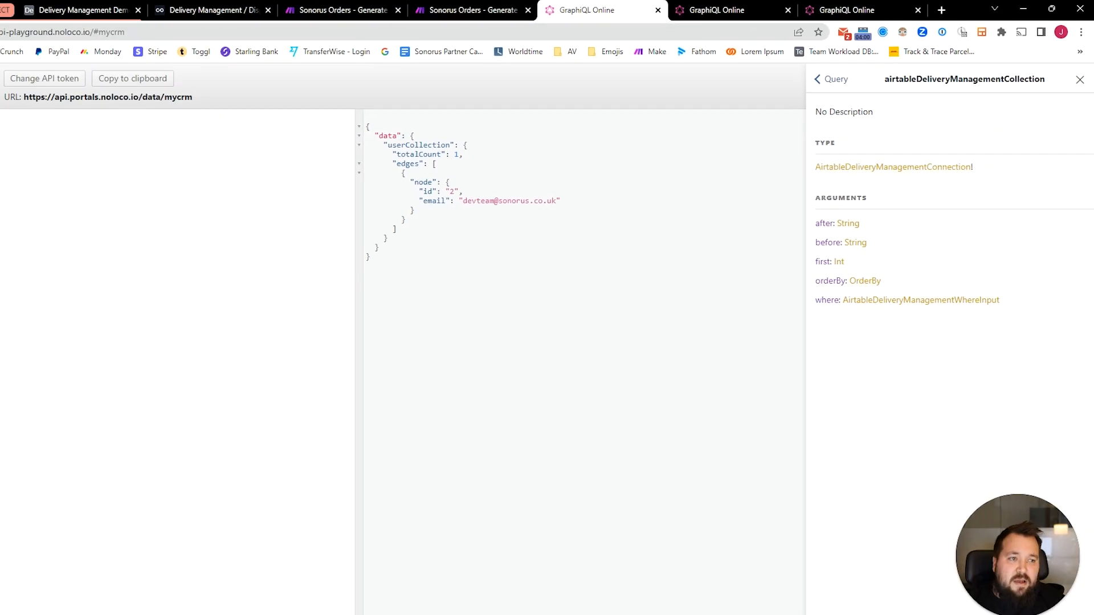
{"action": "key", "text": "ctrl+v"}
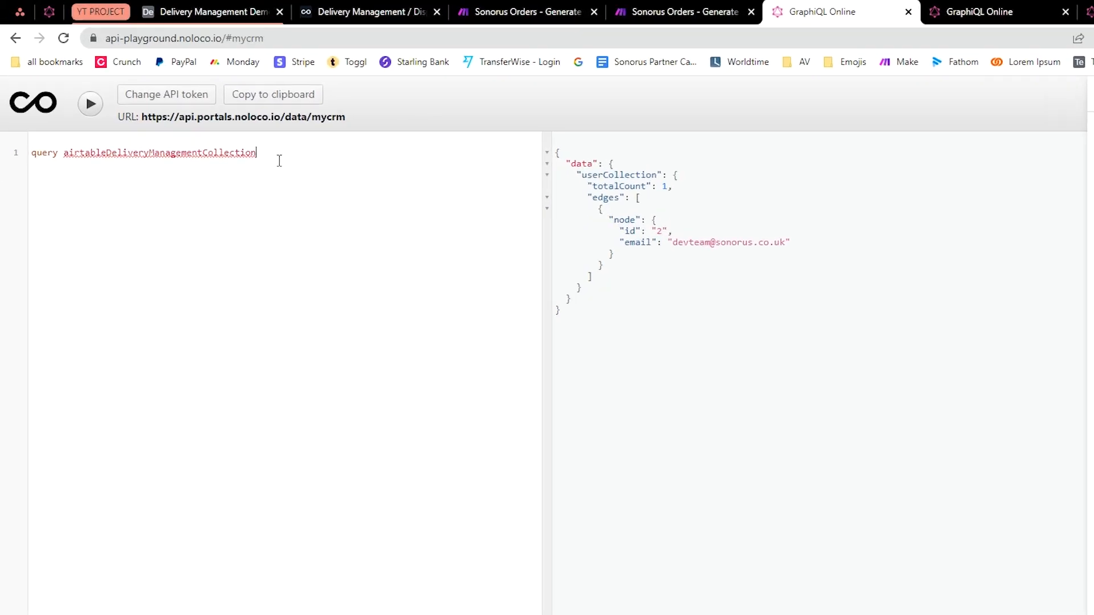
Step: Open the query's body and nest the airtableDeliveryManagementCollection field in it, requesting totalCount
{"action": "type", "text": "{"}
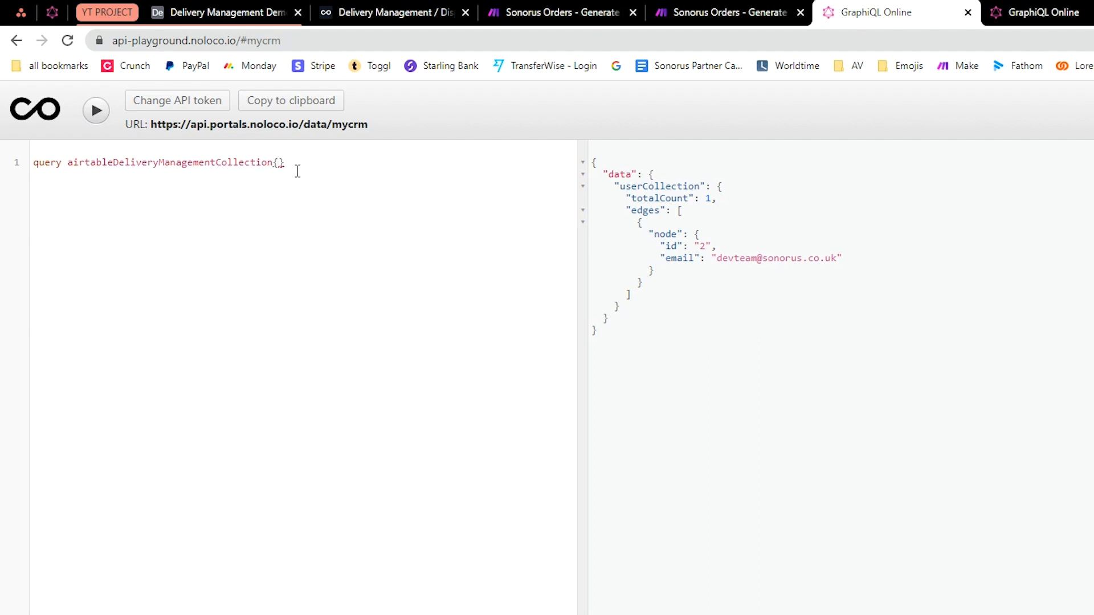
{"action": "key", "text": "Return"}
{"action": "key", "text": "ctrl+v"}
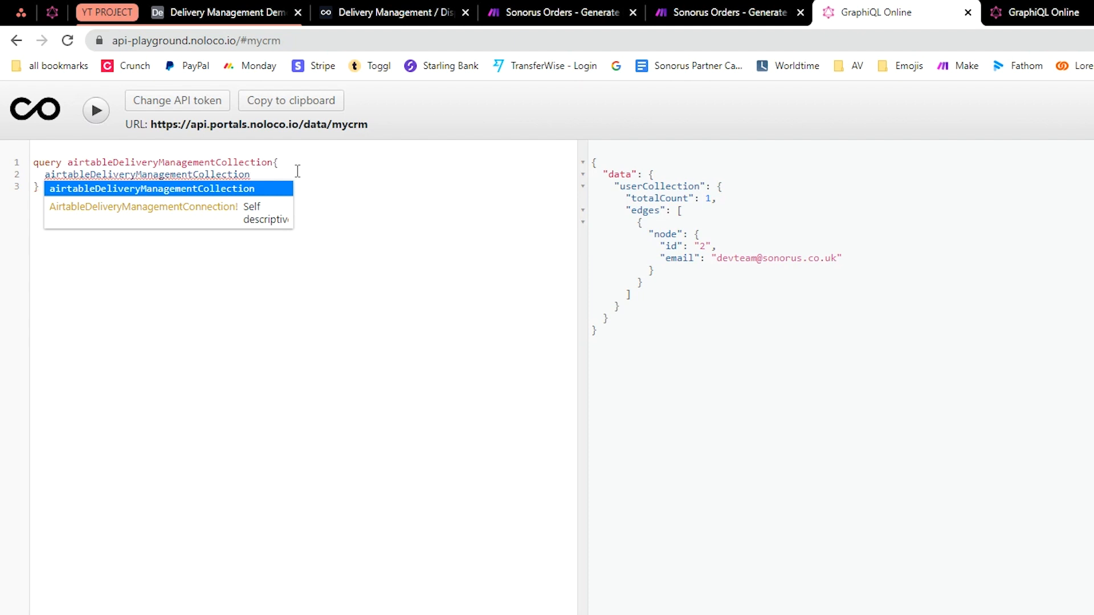
{"action": "type", "text": "{"}
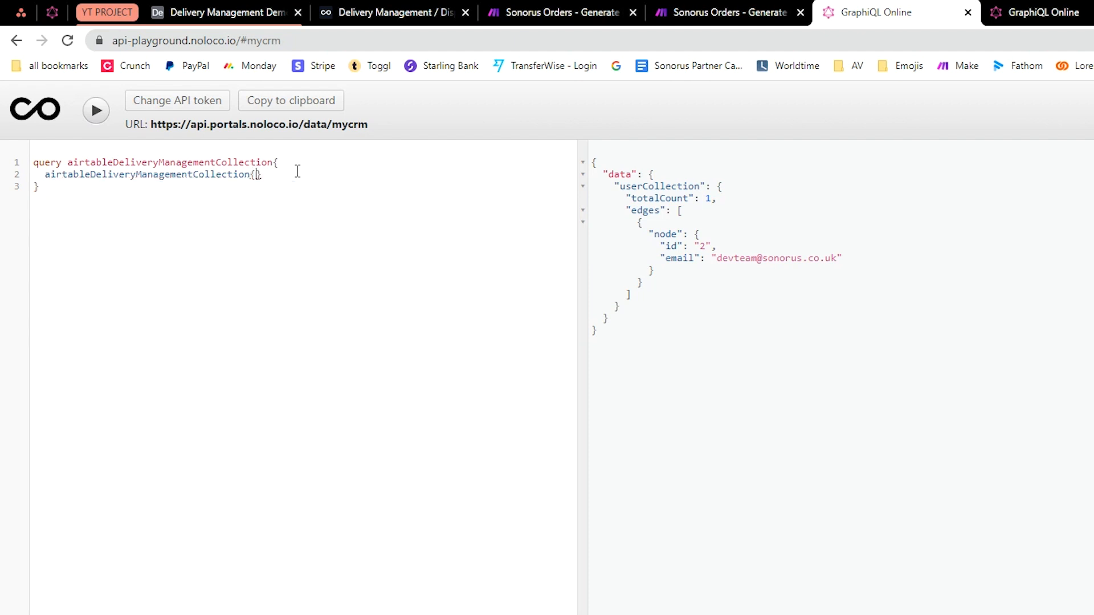
{"action": "key", "text": "Return"}
{"action": "type", "text": "to"}
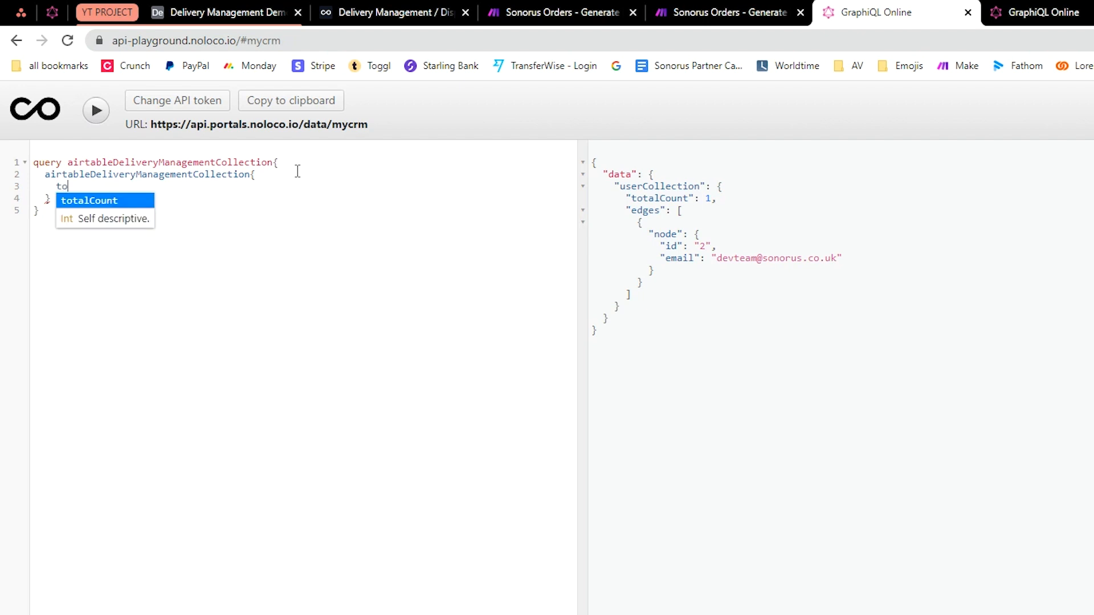
{"action": "key", "text": "Return"}
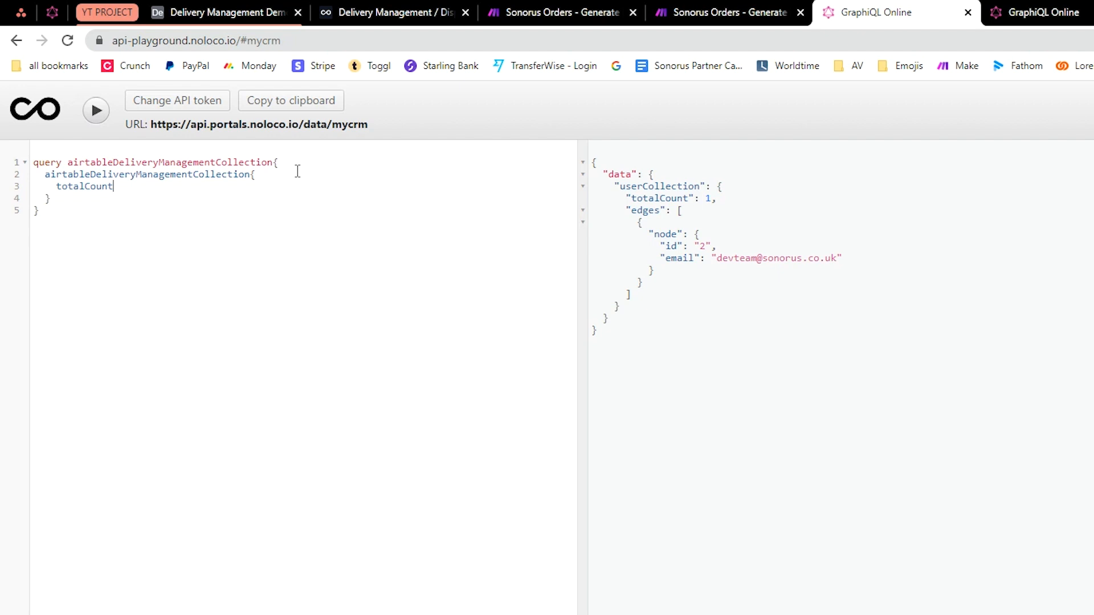
Step: Add an edges block below totalCount containing a node block that requests id
{"action": "key", "text": "Return"}
{"action": "type", "text": "ed"}
{"action": "key", "text": "Return"}
{"action": "type", "text": "{"}
{"action": "key", "text": "Return"}
{"action": "type", "text": "node{"}
{"action": "key", "text": "Return"}
{"action": "type", "text": "id"}
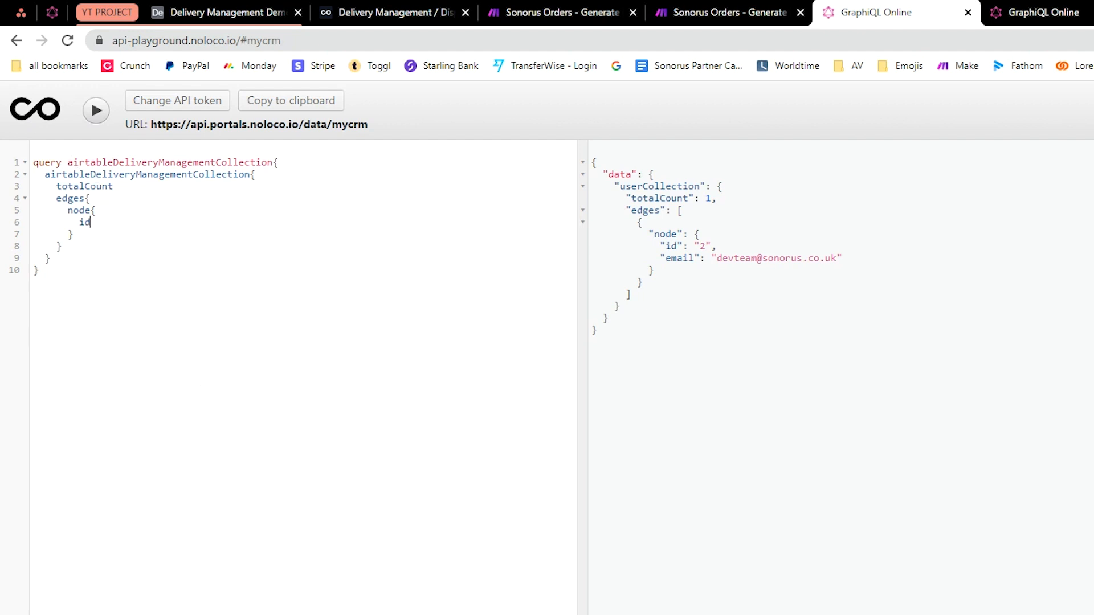
Step: Review the query's structure, switch to the playground tab holding the updateAirtableDeliveryManagement mutation, and examine its variable declarations and types
{"action": "left_click_drag", "start_coordinate": [34, 162], "coordinate": [118, 317]}
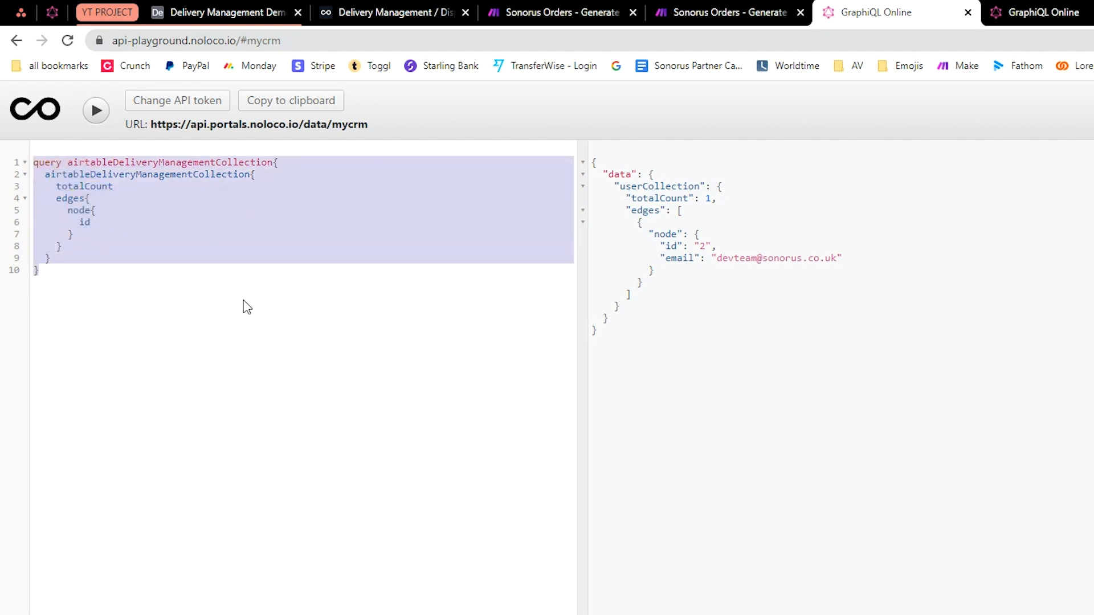
{"action": "left_click", "coordinate": [58, 197]}
{"action": "left_click_drag", "start_coordinate": [67, 163], "coordinate": [278, 160]}
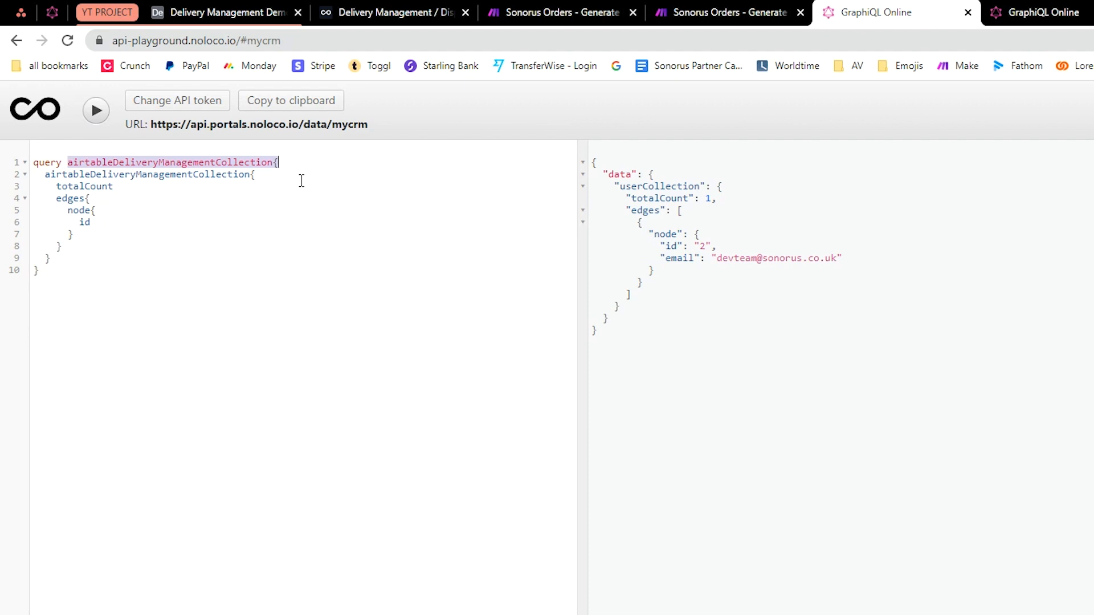
{"action": "left_click", "coordinate": [1030, 12]}
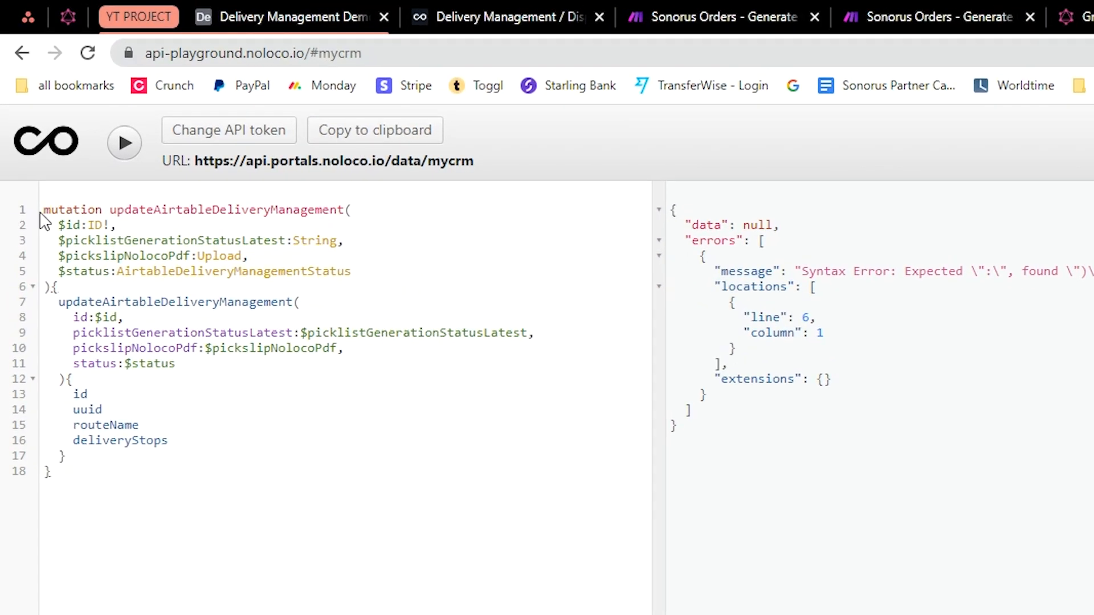
{"action": "left_click_drag", "start_coordinate": [41, 215], "coordinate": [279, 495]}
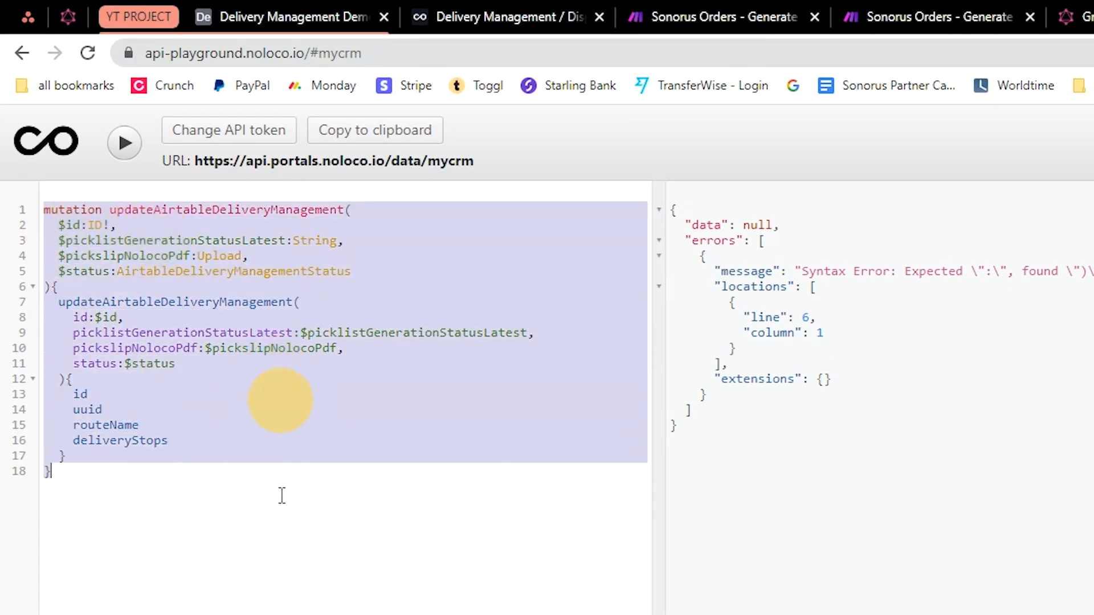
{"action": "left_click", "coordinate": [279, 293]}
{"action": "left_click_drag", "start_coordinate": [58, 225], "coordinate": [359, 271]}
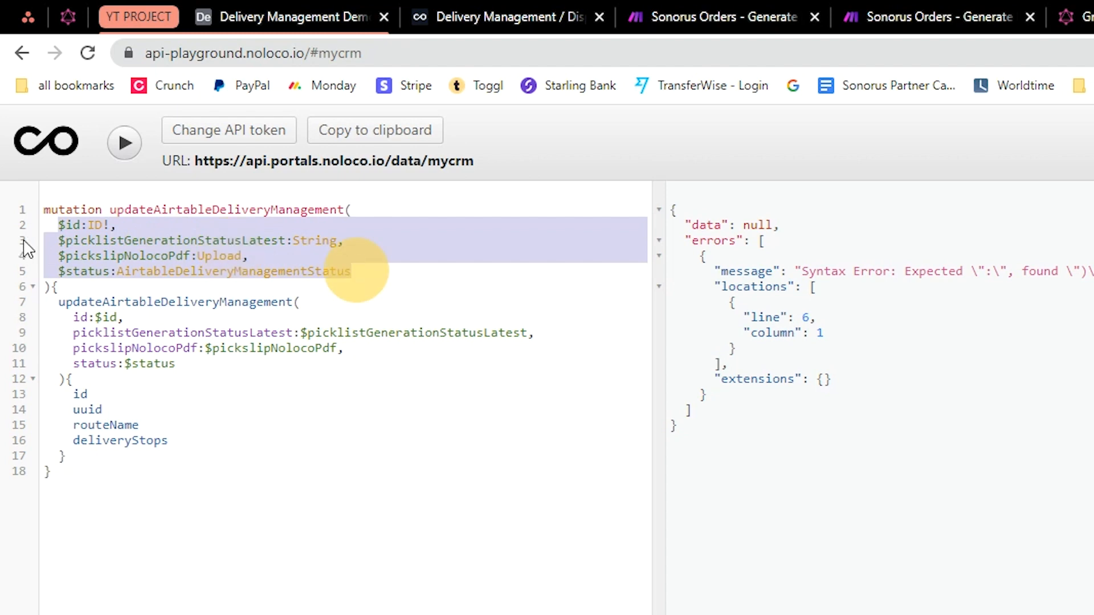
{"action": "left_click", "coordinate": [63, 227]}
{"action": "left_click_drag", "start_coordinate": [59, 225], "coordinate": [337, 239]}
{"action": "left_click_drag", "start_coordinate": [59, 256], "coordinate": [242, 257]}
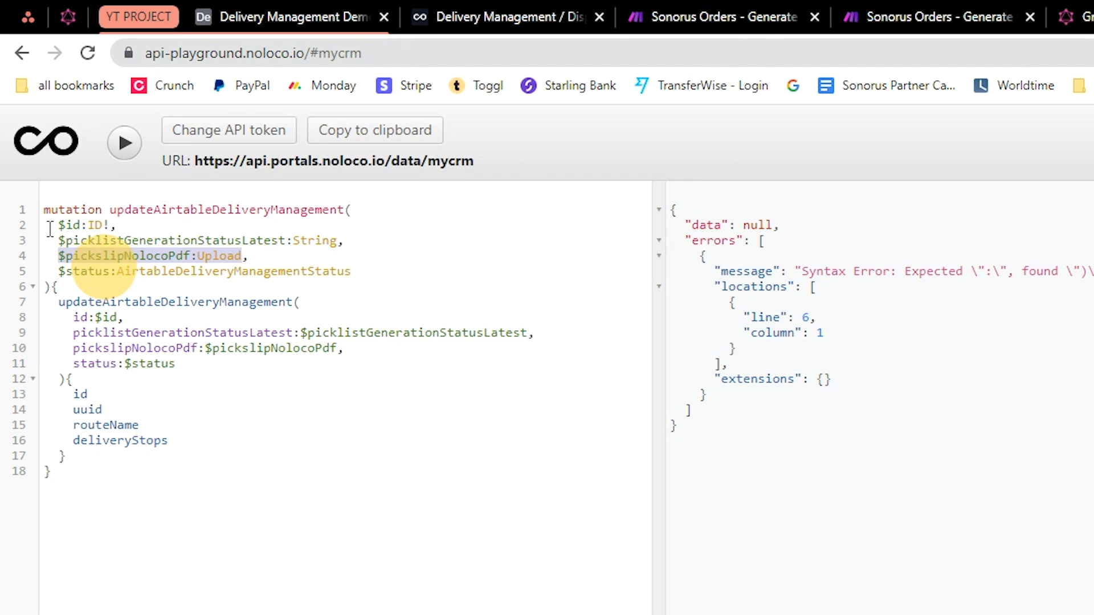
{"action": "left_click", "coordinate": [69, 226]}
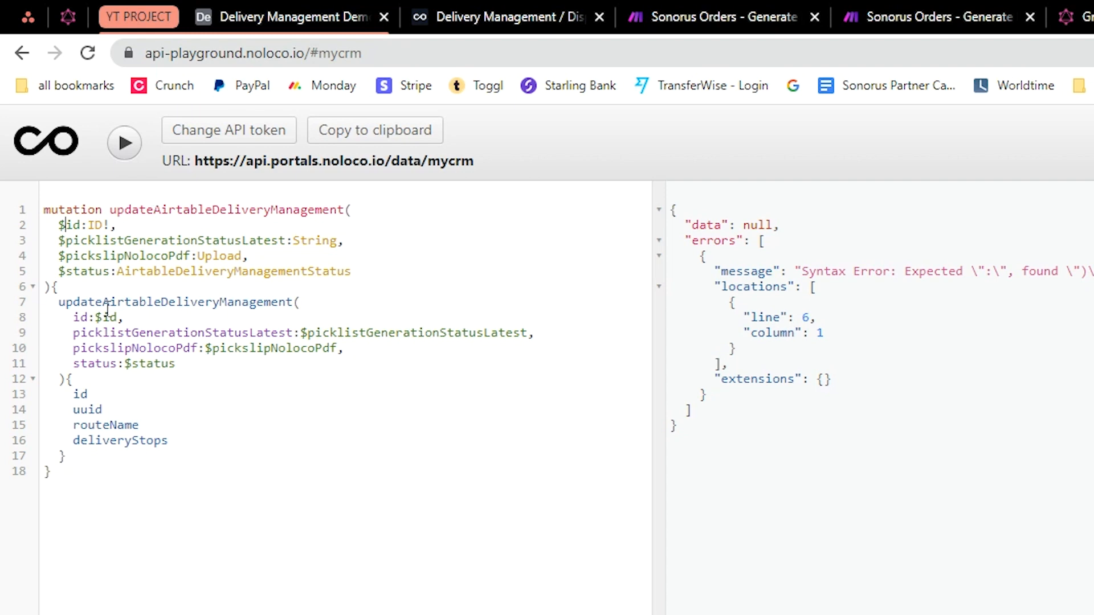
Step: Examine how the arguments of the nested updateAirtableDeliveryManagement field, starting with id, map to the mutation's declared variables
{"action": "left_click", "coordinate": [80, 329]}
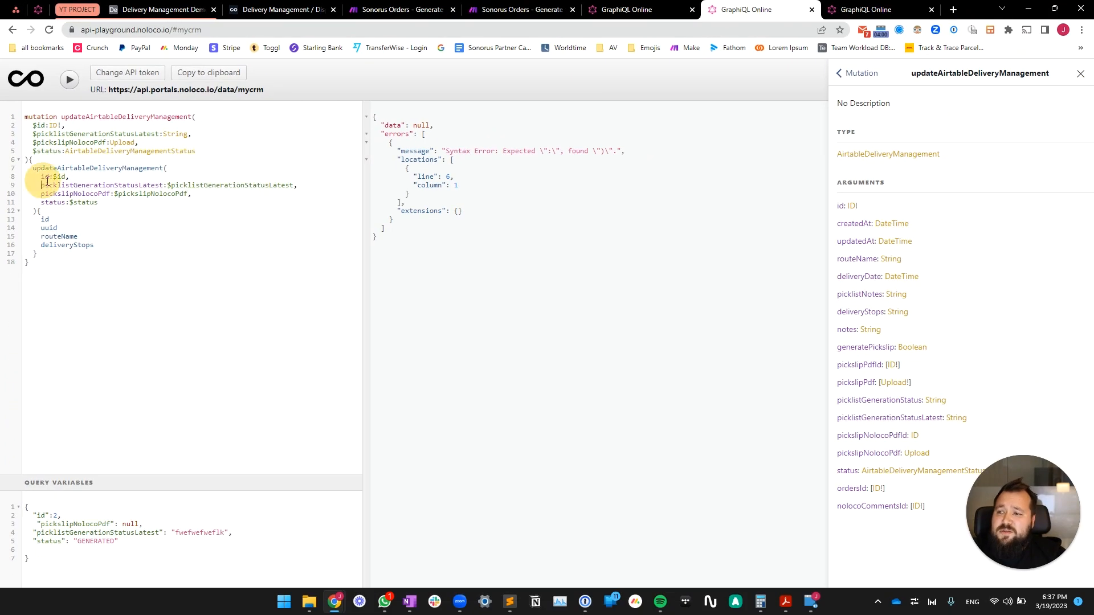
{"action": "left_click", "coordinate": [61, 169]}
{"action": "left_click", "coordinate": [42, 177]}
{"action": "left_click", "coordinate": [41, 178]}
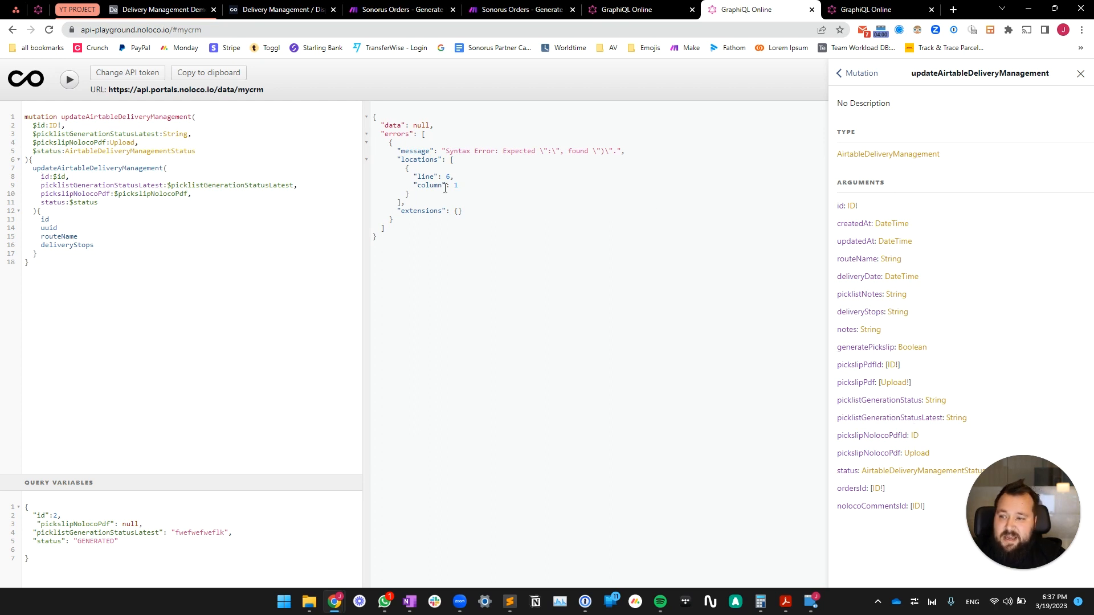
{"action": "left_click_drag", "start_coordinate": [33, 169], "coordinate": [163, 168]}
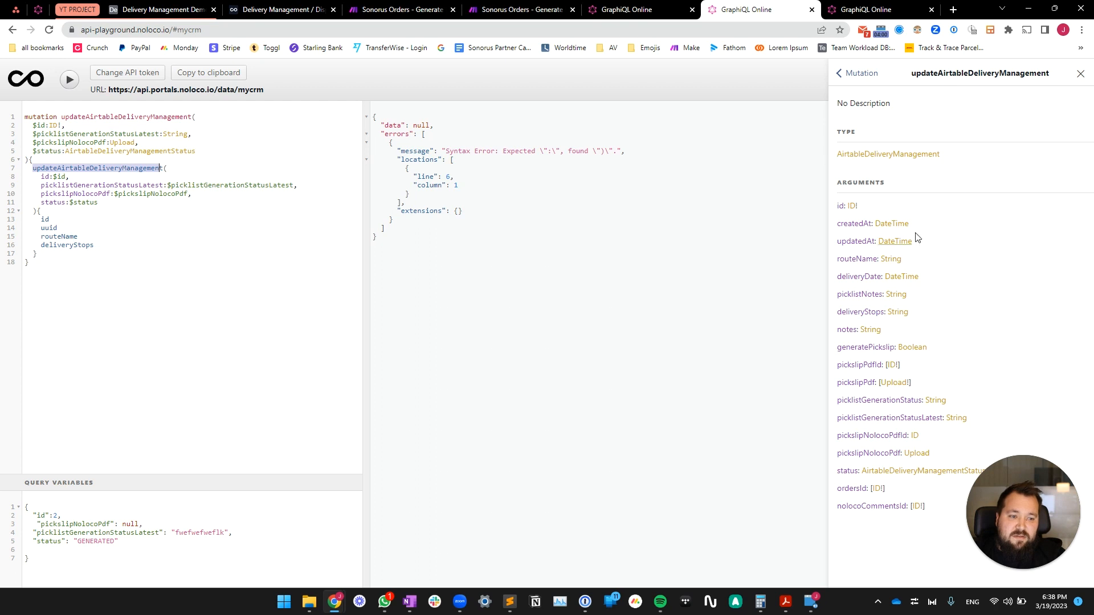
{"action": "left_click", "coordinate": [44, 181]}
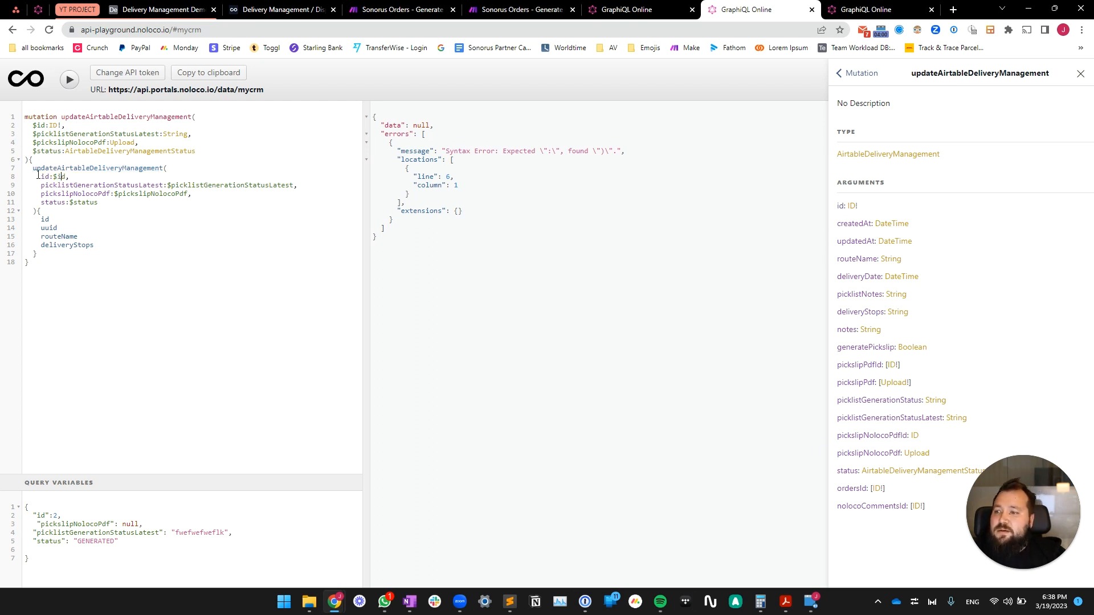
{"action": "left_click", "coordinate": [54, 176]}
{"action": "double_click", "coordinate": [59, 176]}
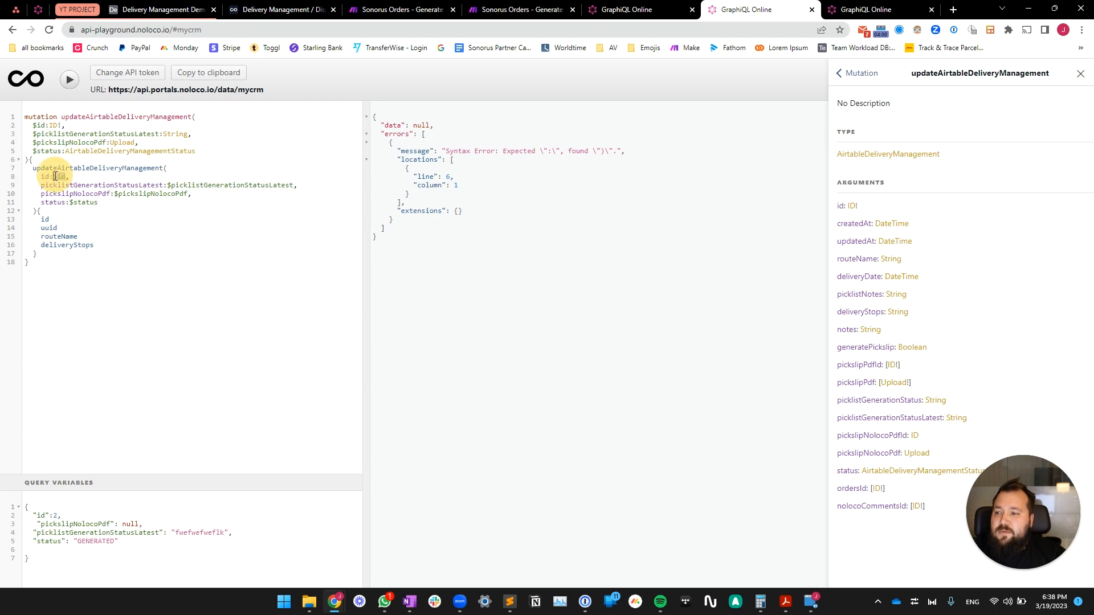
{"action": "left_click", "coordinate": [71, 250]}
{"action": "left_click", "coordinate": [54, 177]}
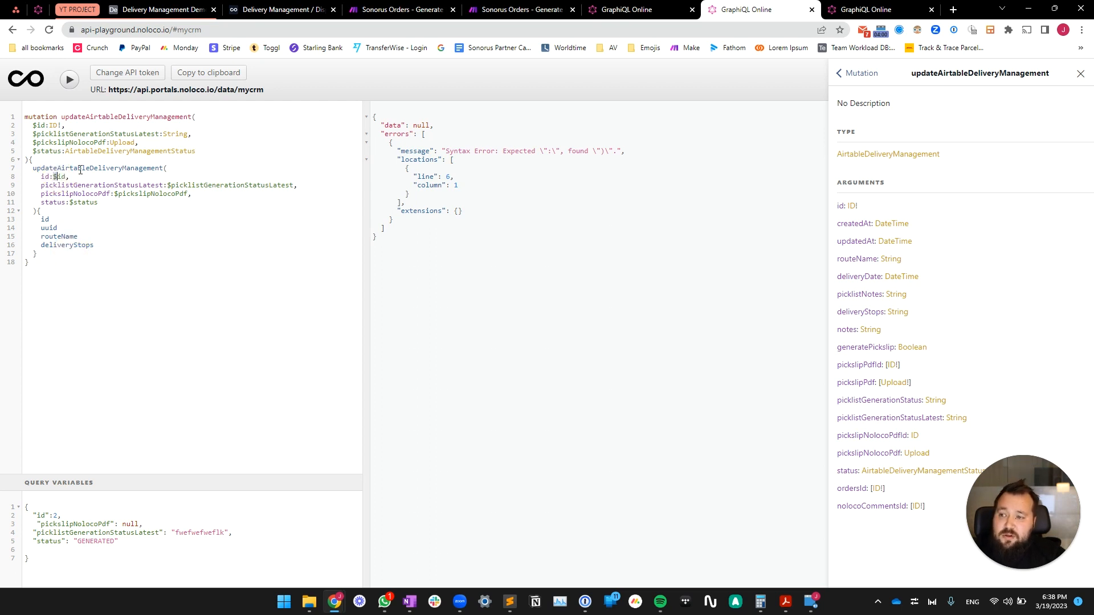
{"action": "double_click", "coordinate": [39, 125]}
Step: Examine the mutation's return fields: id, uuid, routeName and deliveryStops
{"action": "left_click_drag", "start_coordinate": [42, 219], "coordinate": [94, 245]}
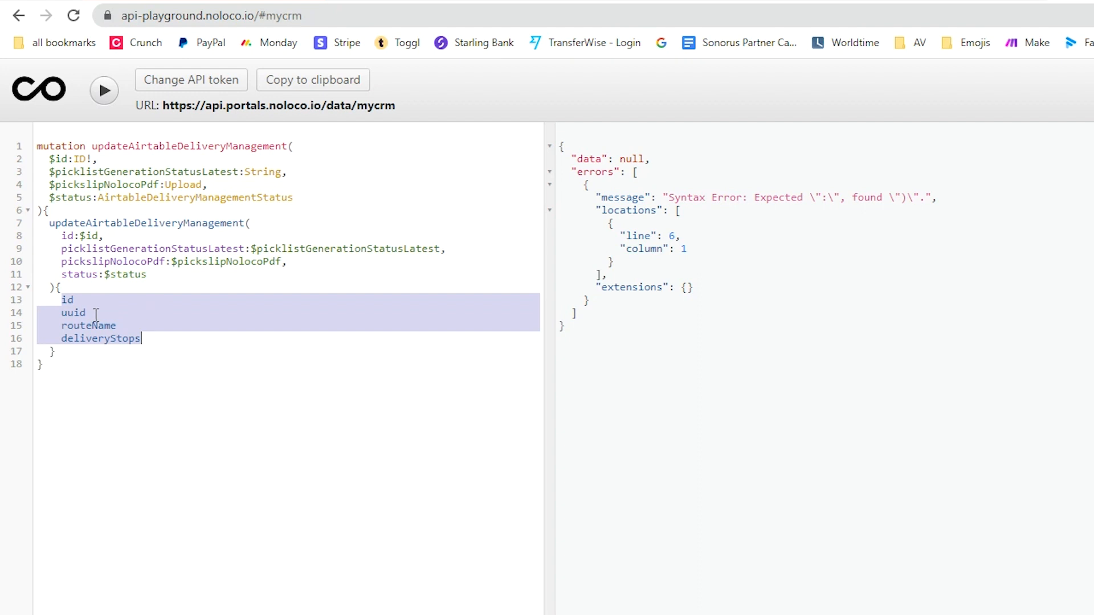
{"action": "left_click", "coordinate": [74, 306]}
{"action": "left_click_drag", "start_coordinate": [62, 298], "coordinate": [147, 333]}
{"action": "left_click", "coordinate": [74, 305]}
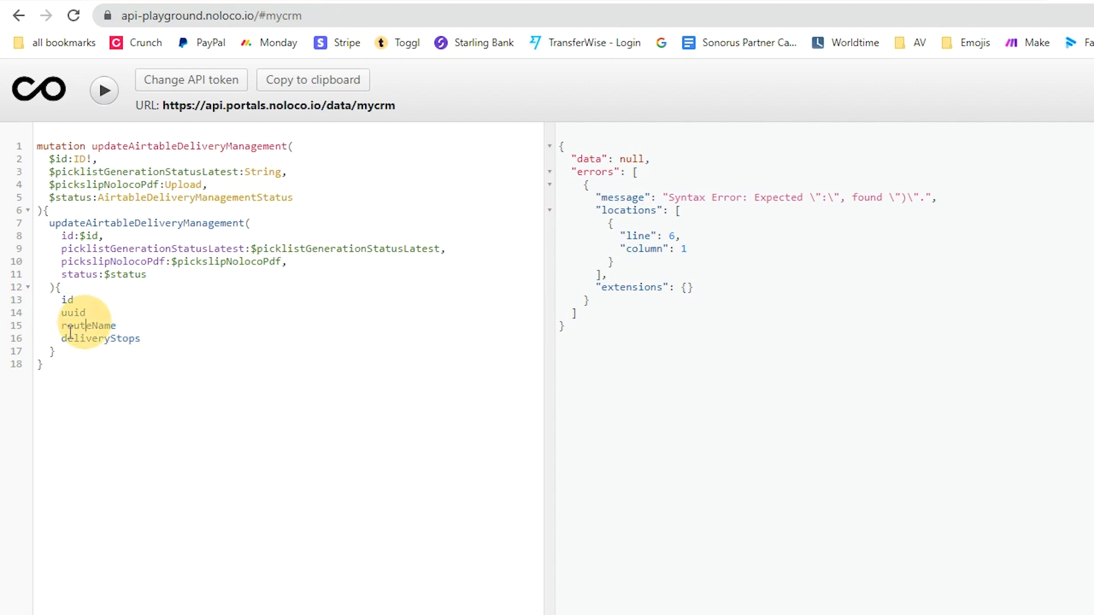
{"action": "left_click_drag", "start_coordinate": [63, 298], "coordinate": [165, 344]}
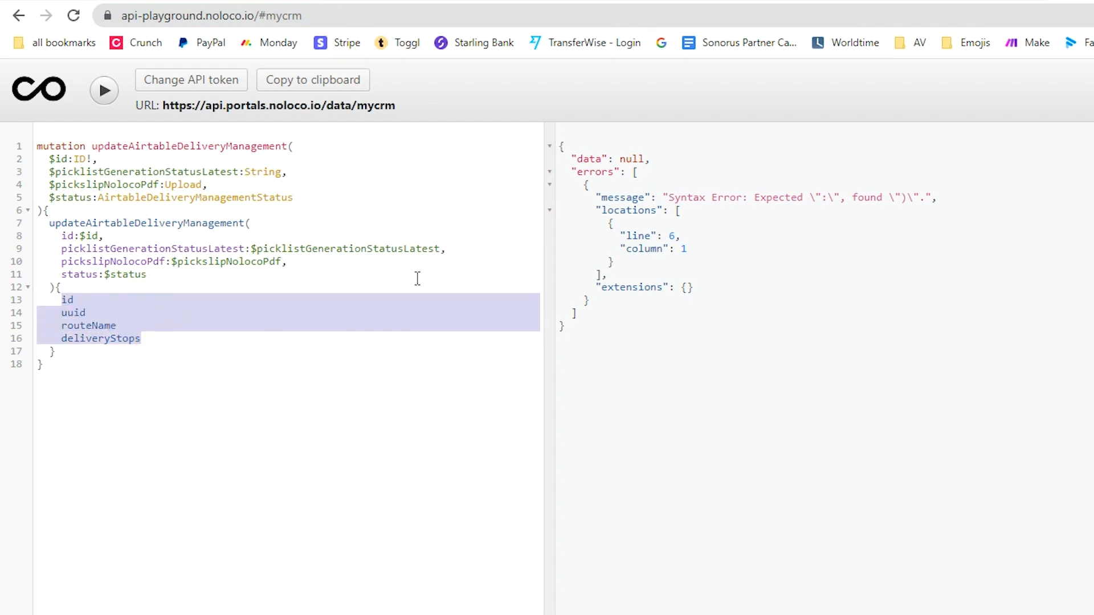
{"action": "left_click", "coordinate": [83, 311]}
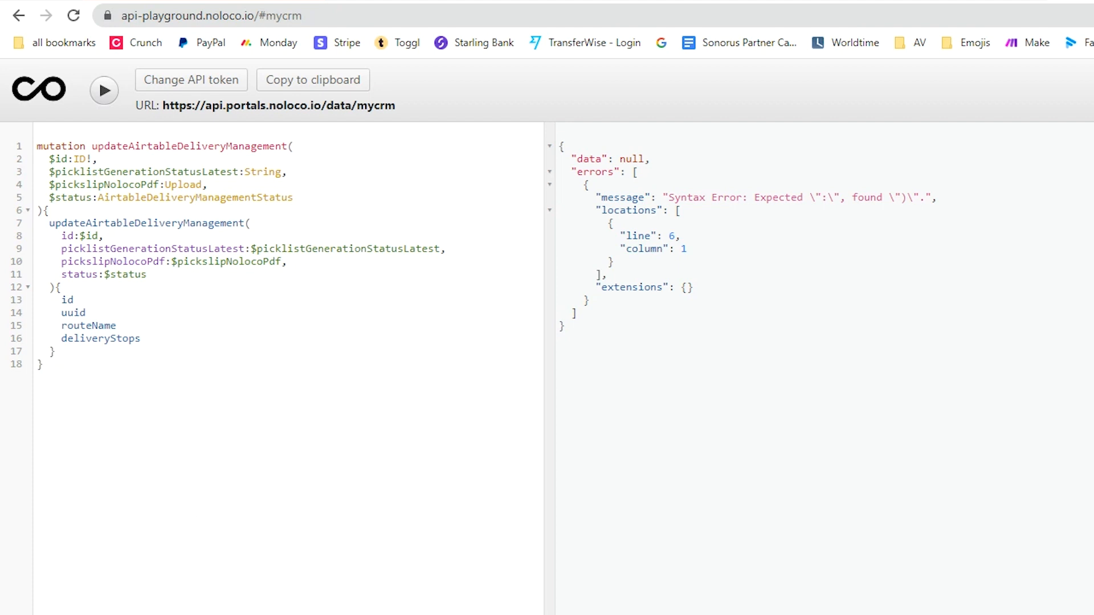
Step: Enlarge the mutation's query variables area and compare its JSON keys with the variables declared in the mutation
{"action": "left_click_drag", "start_coordinate": [286, 609], "coordinate": [298, 404]}
{"action": "left_click", "coordinate": [266, 589]}
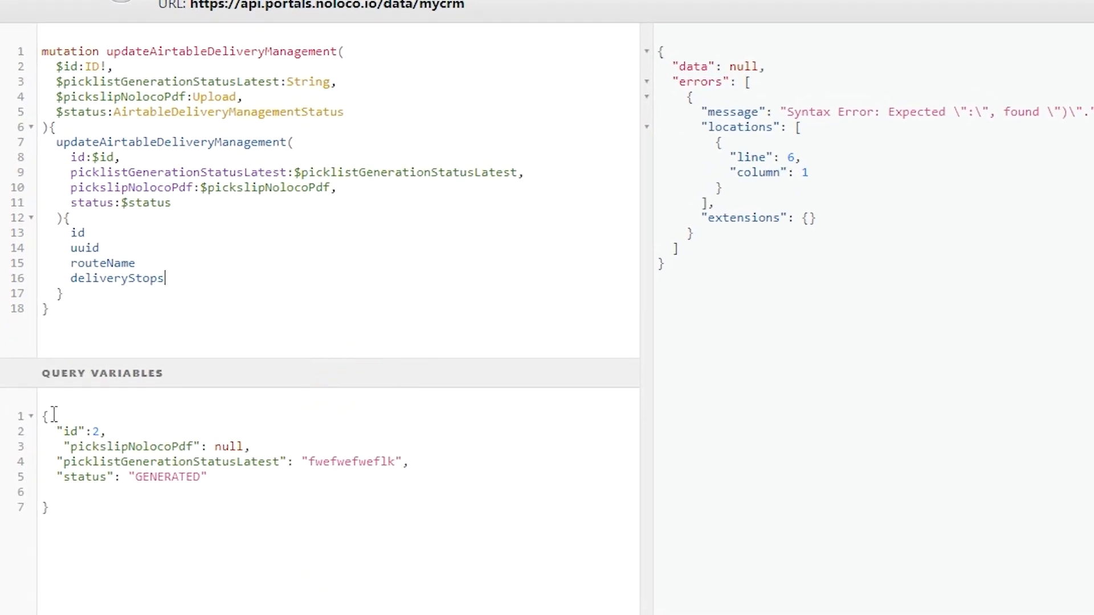
{"action": "left_click", "coordinate": [63, 431]}
{"action": "left_click_drag", "start_coordinate": [59, 431], "coordinate": [101, 434]}
{"action": "left_click_drag", "start_coordinate": [56, 66], "coordinate": [79, 66]}
{"action": "left_click_drag", "start_coordinate": [57, 431], "coordinate": [313, 471]}
{"action": "left_click", "coordinate": [120, 424]}
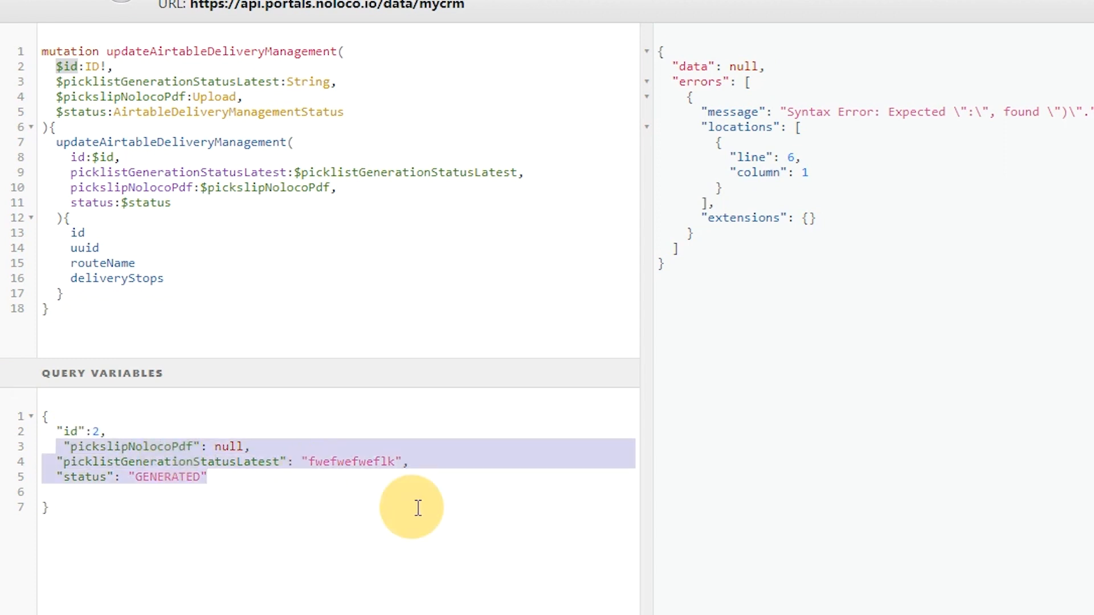
{"action": "left_click", "coordinate": [274, 494]}
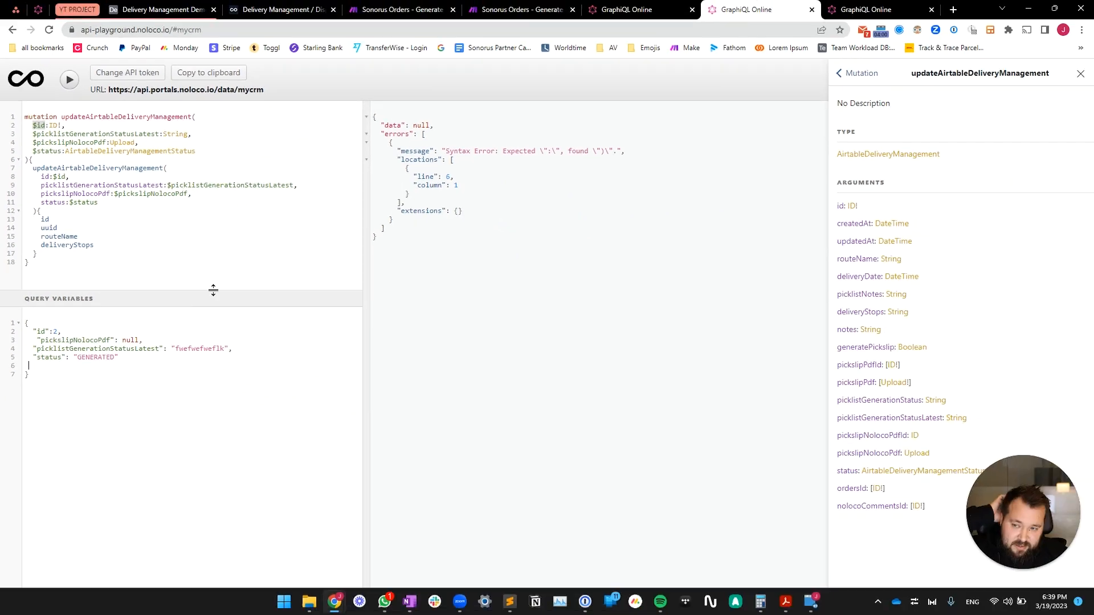
Step: Return to the playground tab with the airtableDeliveryManagementCollection query and run it
{"action": "left_click", "coordinate": [632, 6]}
{"action": "left_click", "coordinate": [122, 147]}
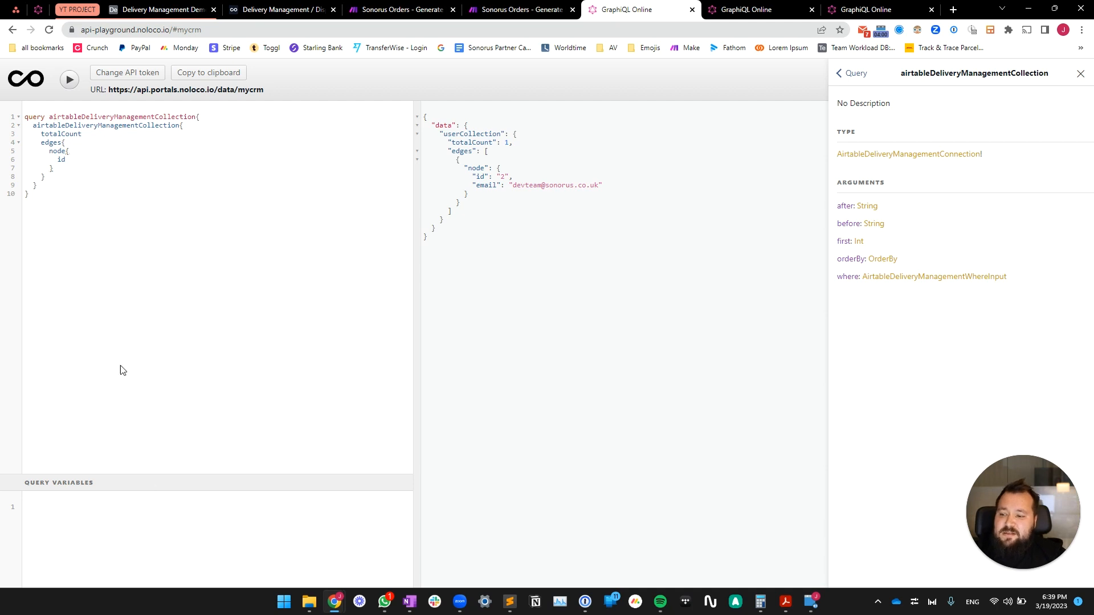
{"action": "left_click_drag", "start_coordinate": [166, 486], "coordinate": [178, 436]}
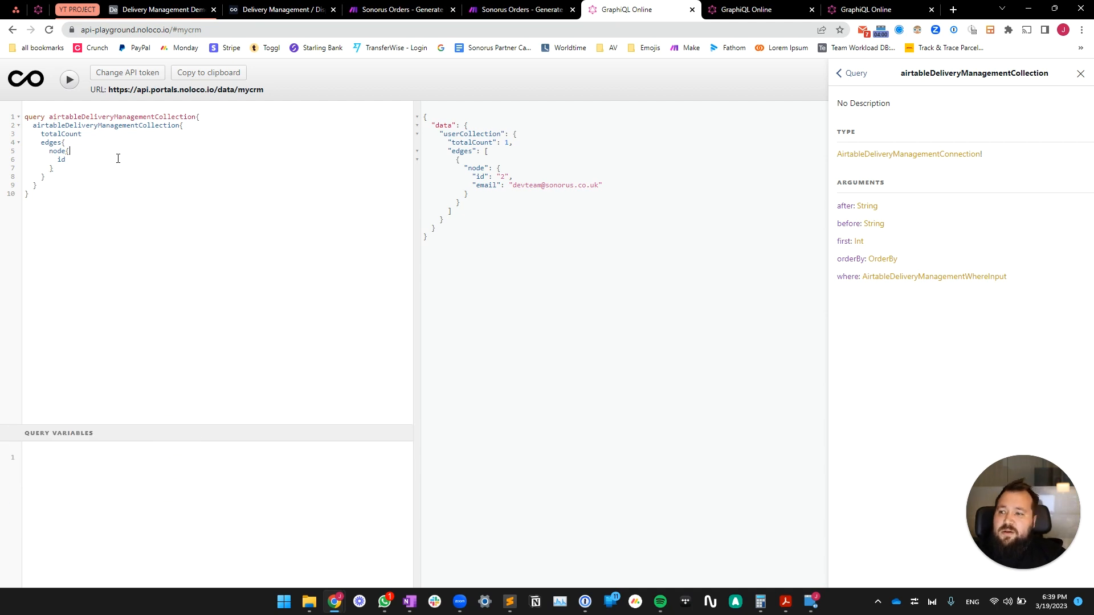
{"action": "left_click_drag", "start_coordinate": [118, 158], "coordinate": [122, 153]}
{"action": "key", "text": "ctrl+Return"}
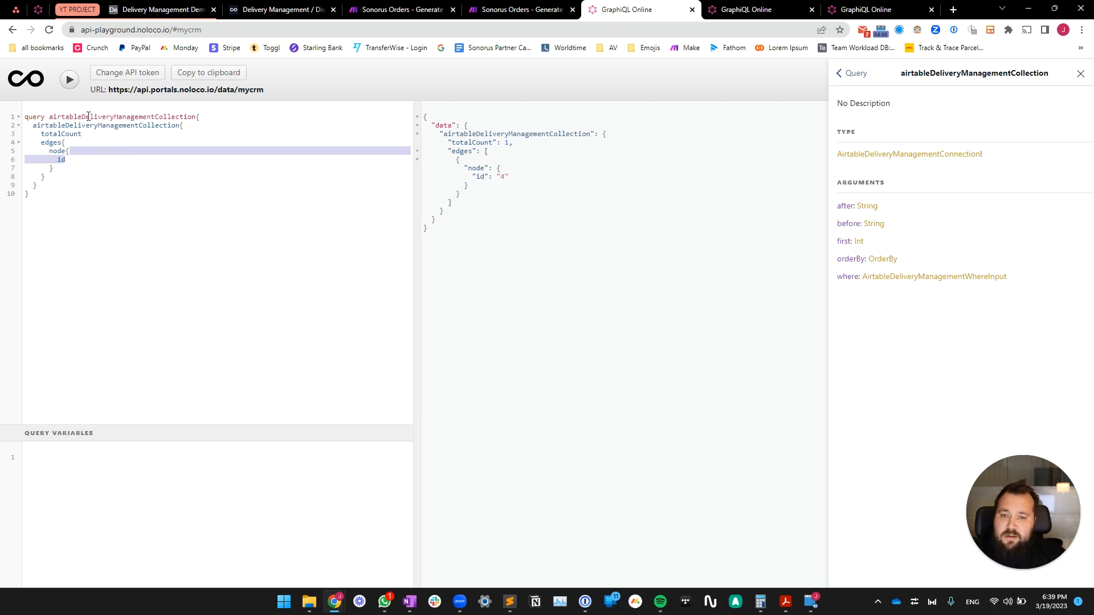
{"action": "left_click", "coordinate": [99, 136]}
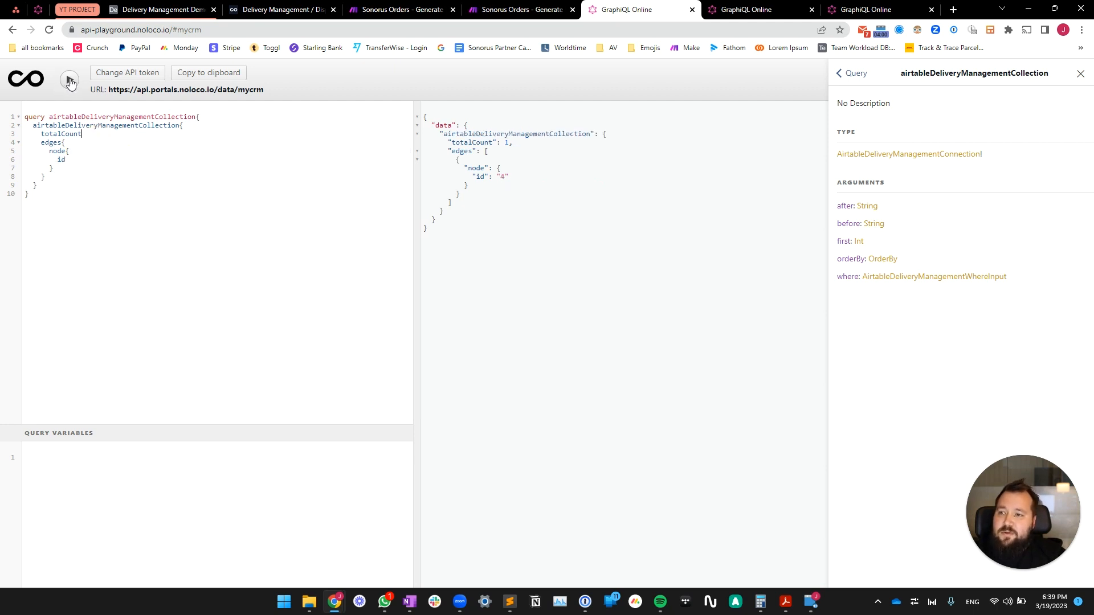
{"action": "left_click", "coordinate": [69, 80]}
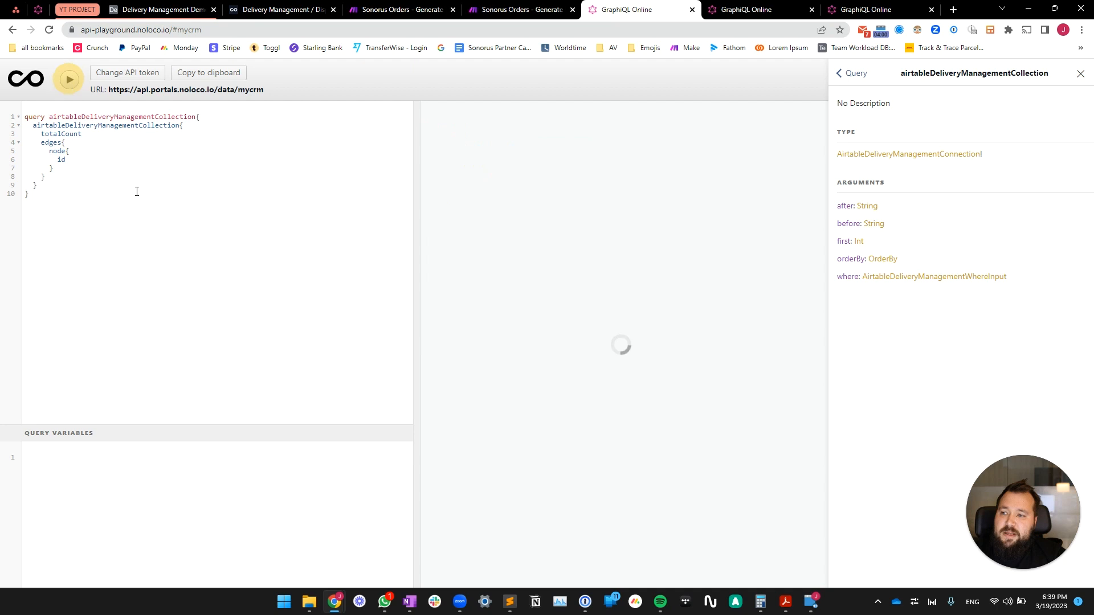
{"action": "left_click", "coordinate": [106, 164]}
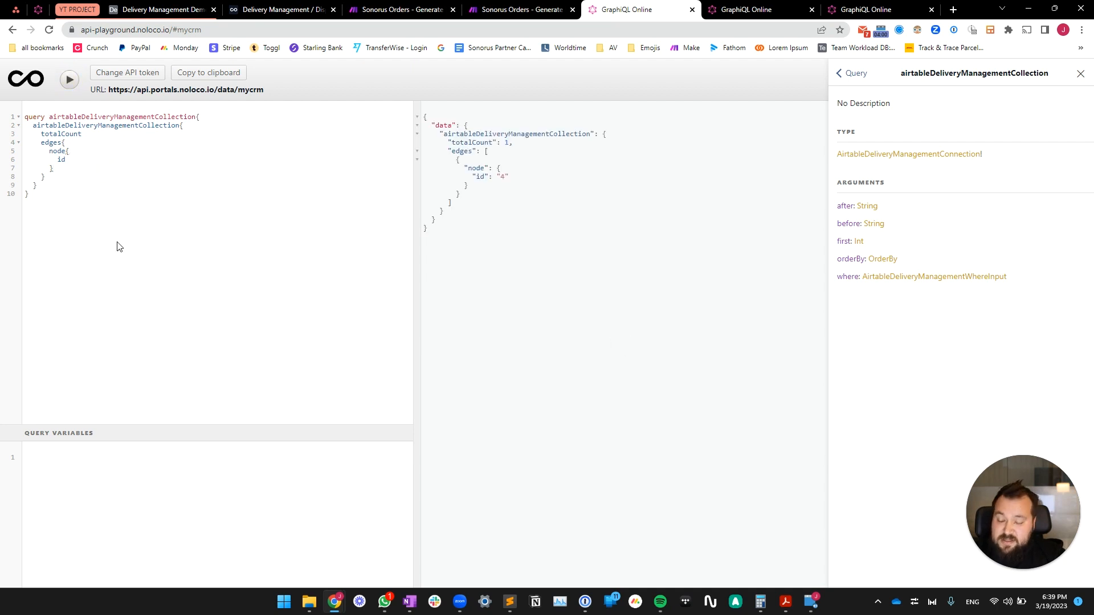
{"action": "key", "text": "ctrl+Return"}
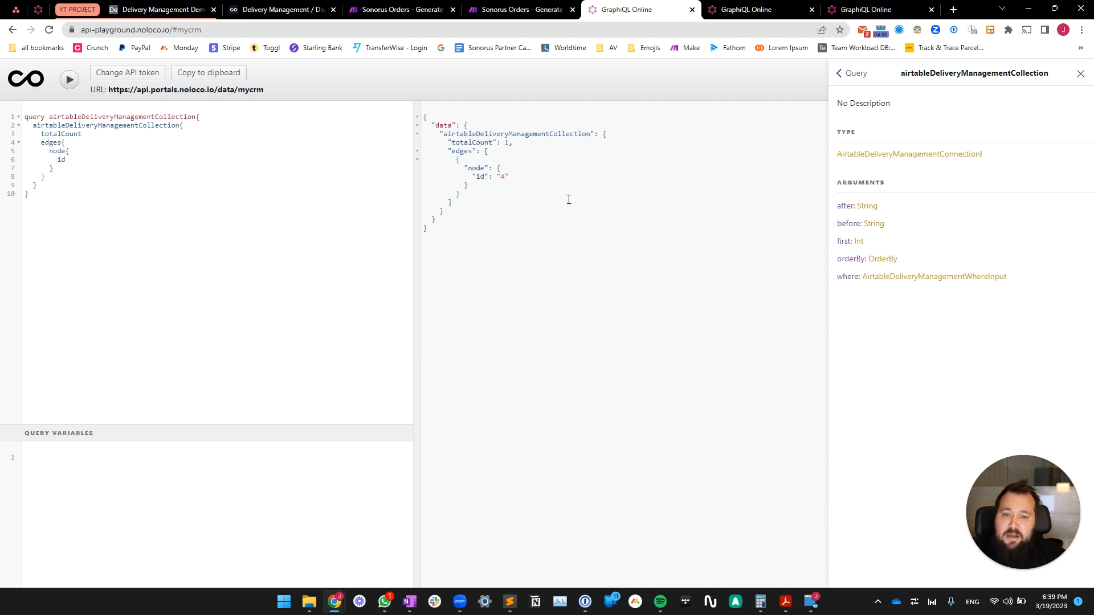
Step: Add the picklistNotes field below id in the node block and rerun the query
{"action": "left_click", "coordinate": [86, 160]}
{"action": "key", "text": "Return"}
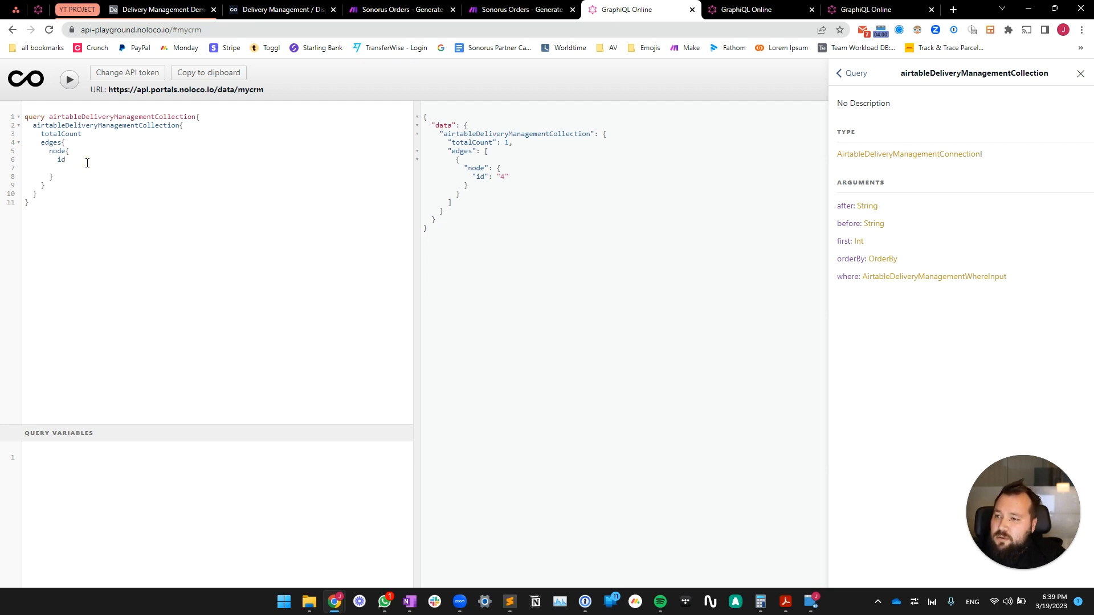
{"action": "type", "text": "picklistNotes"}
{"action": "key", "text": "Down"}
{"action": "key", "text": "Return"}
{"action": "key", "text": "ctrl+Return"}
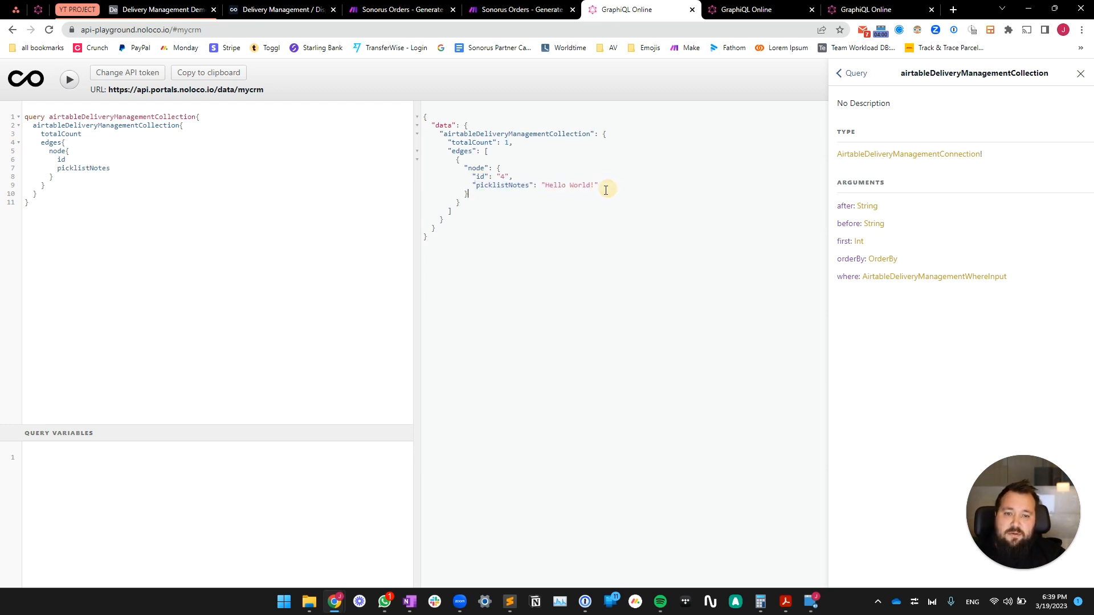
Step: Switch to the Noloco app and replace the 01/25/2023 delivery's Picklist Notes with a short sentence introducing oneself by first name
{"action": "left_click", "coordinate": [281, 9]}
{"action": "left_click", "coordinate": [18, 107]}
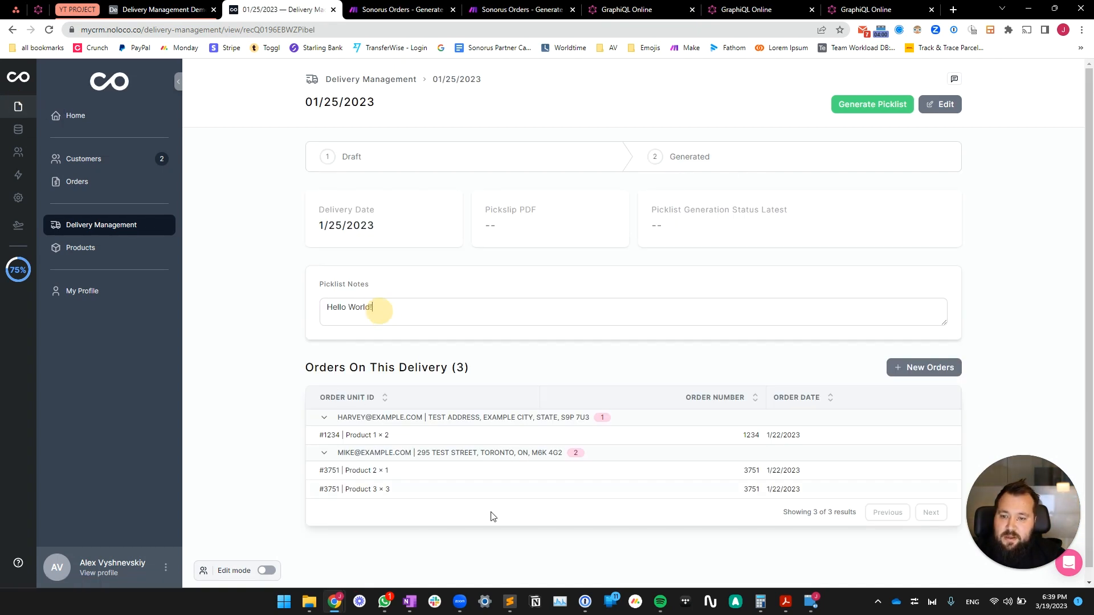
{"action": "key", "text": "ctrl+a"}
{"action": "type", "text": "Hi "}
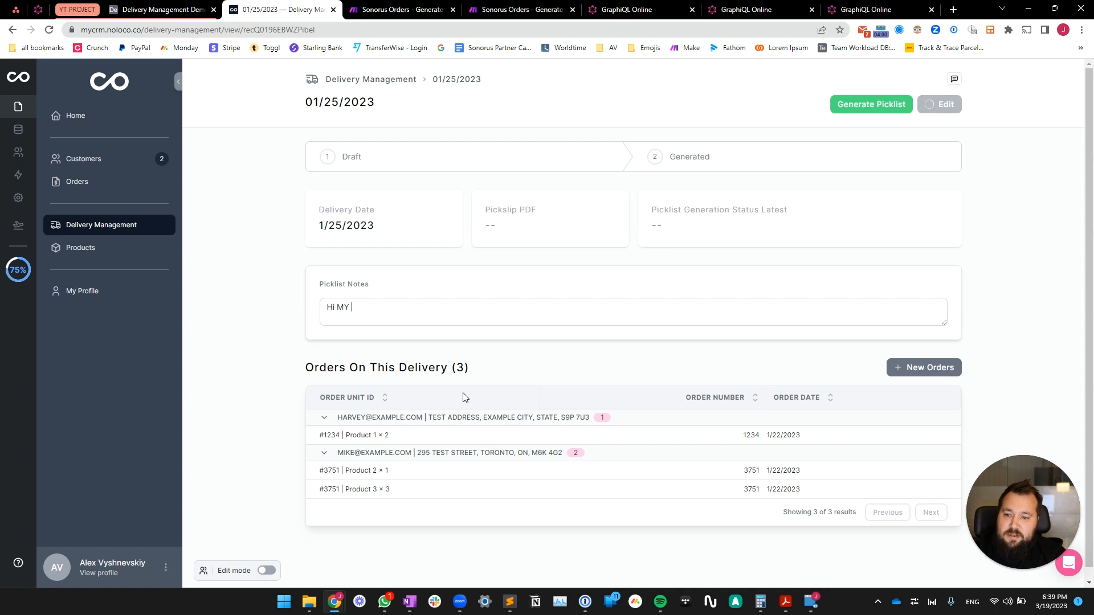
{"action": "type", "text": "nammy name is"}
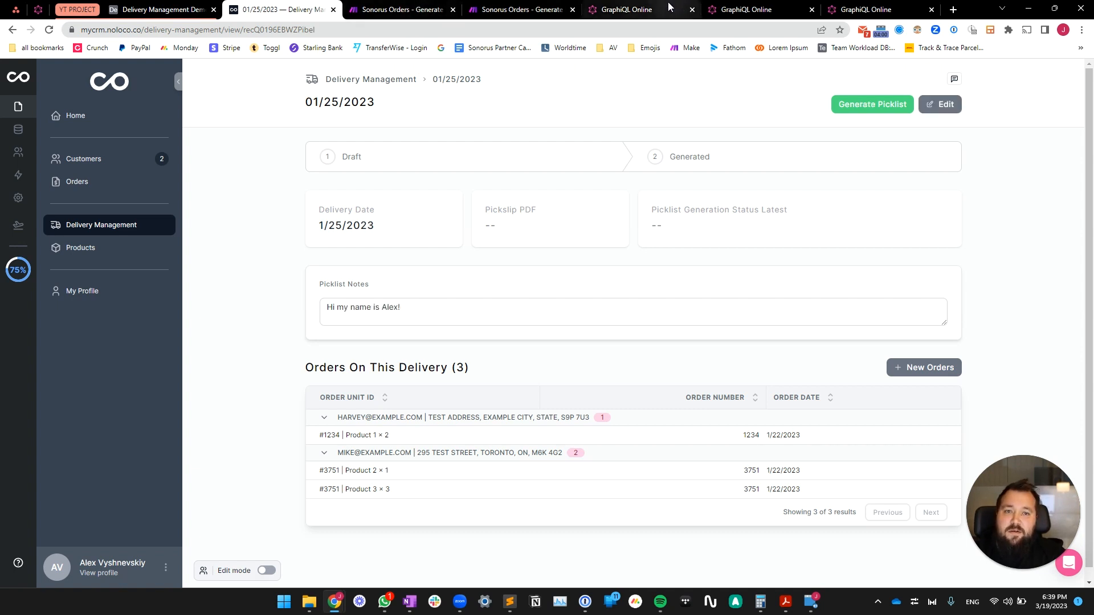
Step: Rerun the airtableDeliveryManagementCollection query in the API playground and check the returned picklistNotes value against the query body
{"action": "left_click", "coordinate": [626, 10]}
{"action": "left_click", "coordinate": [69, 79]}
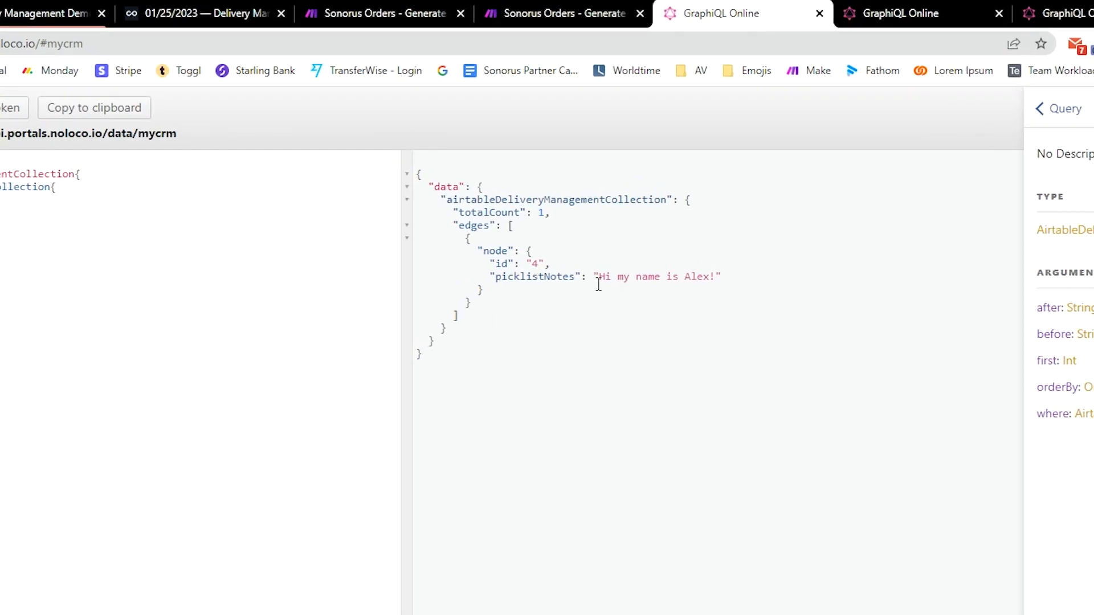
{"action": "left_click_drag", "start_coordinate": [596, 278], "coordinate": [725, 276]}
{"action": "left_click", "coordinate": [53, 308]}
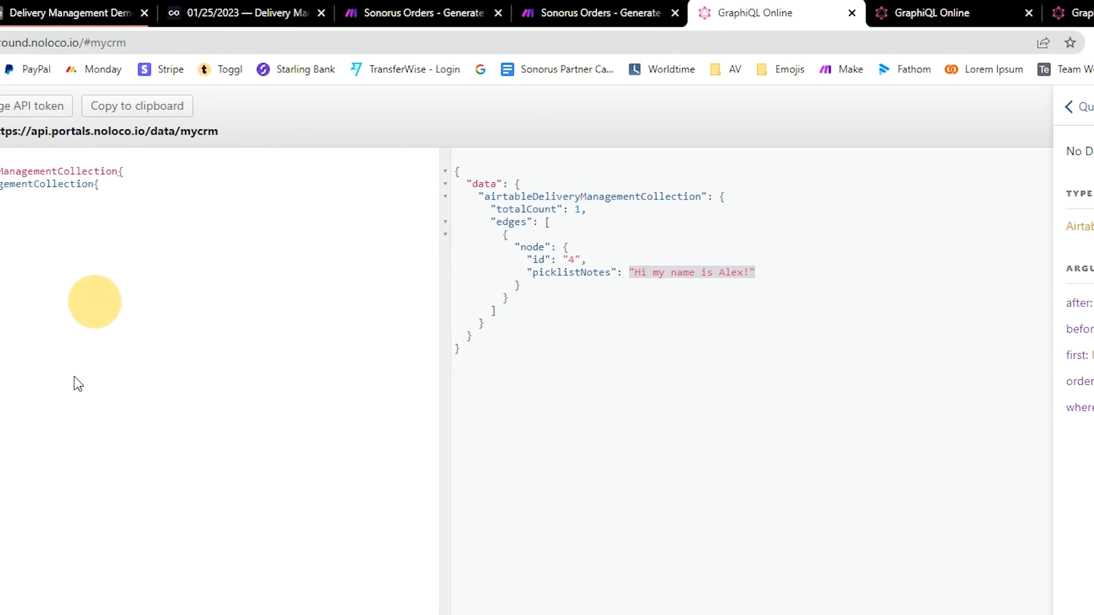
{"action": "left_click_drag", "start_coordinate": [38, 160], "coordinate": [122, 285]}
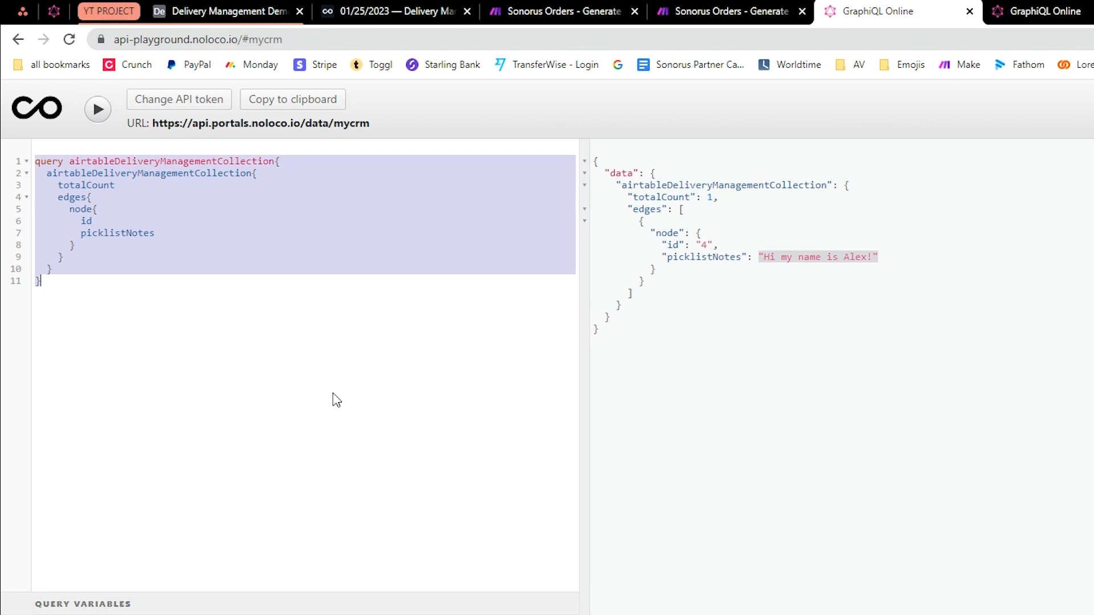
{"action": "left_click", "coordinate": [340, 427]}
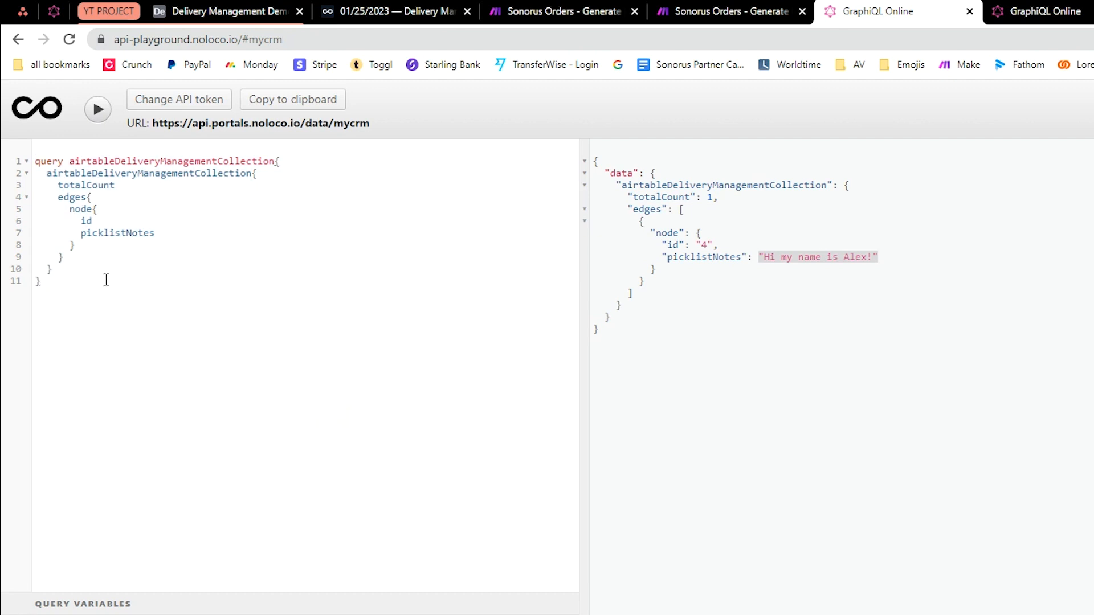
{"action": "left_click_drag", "start_coordinate": [70, 288], "coordinate": [32, 162]}
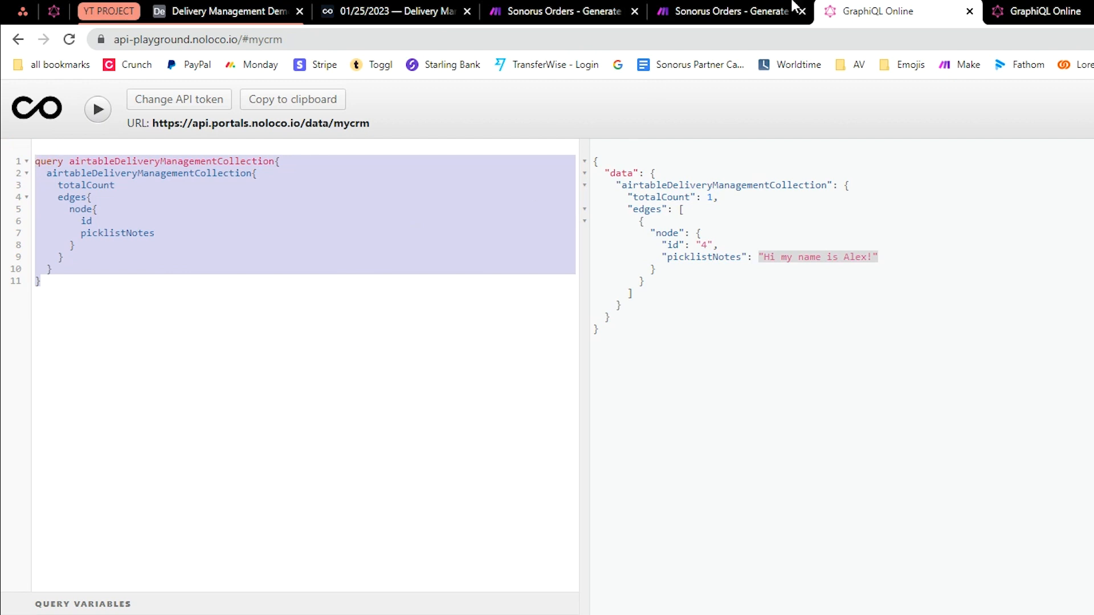
Step: Examine the updateAirtableDeliveryManagement mutation in the other playground tab, from the mutation keyword through its variables and return fields
{"action": "left_click", "coordinate": [1069, 7]}
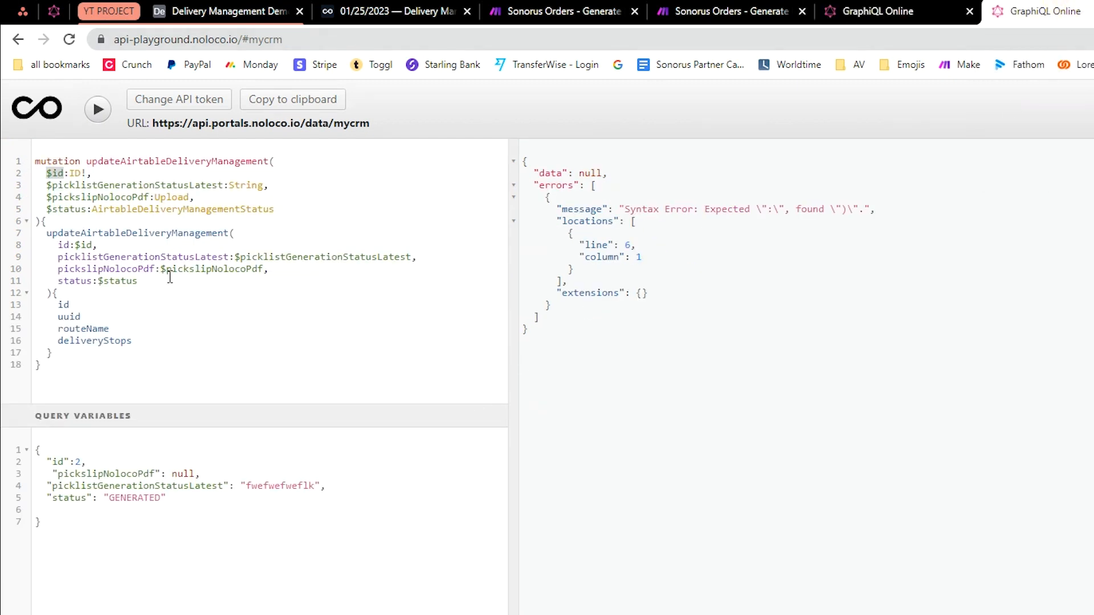
{"action": "left_click", "coordinate": [185, 324]}
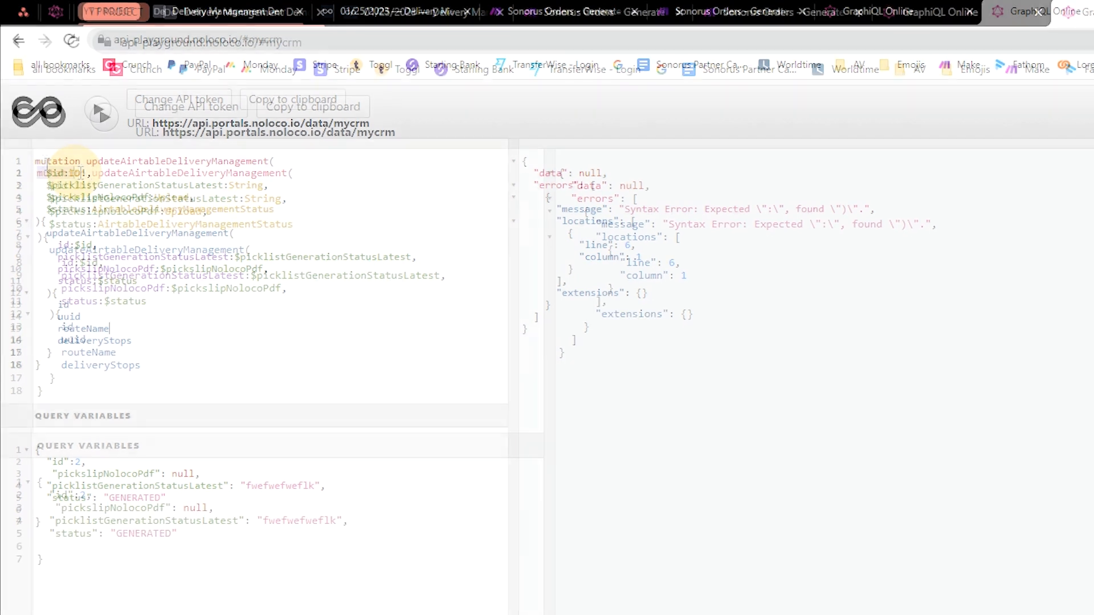
{"action": "left_click_drag", "start_coordinate": [35, 162], "coordinate": [83, 161]}
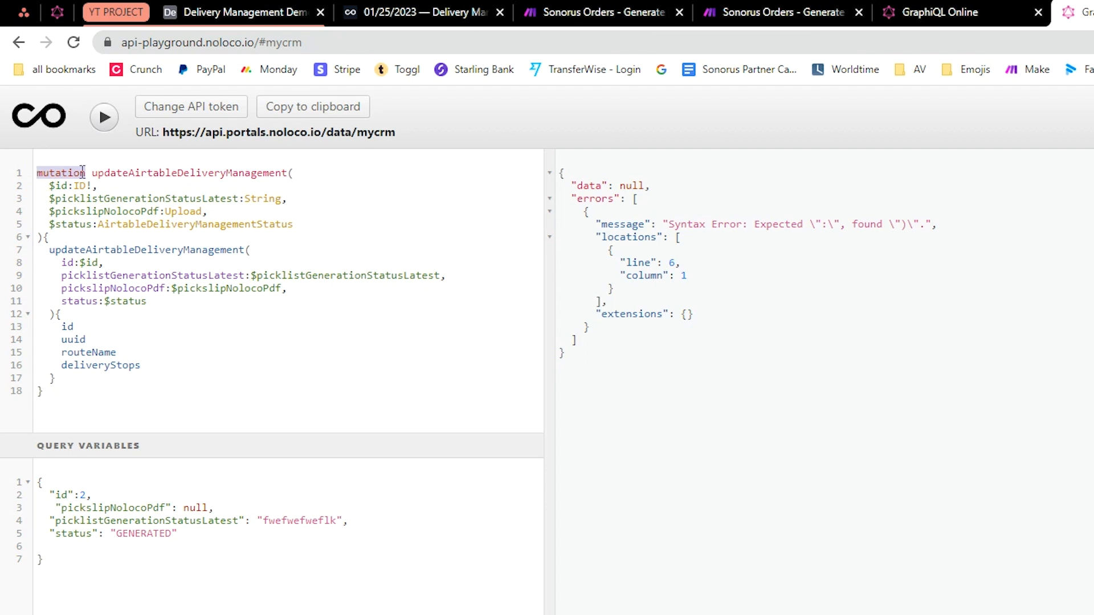
{"action": "left_click_drag", "start_coordinate": [92, 172], "coordinate": [748, 385]}
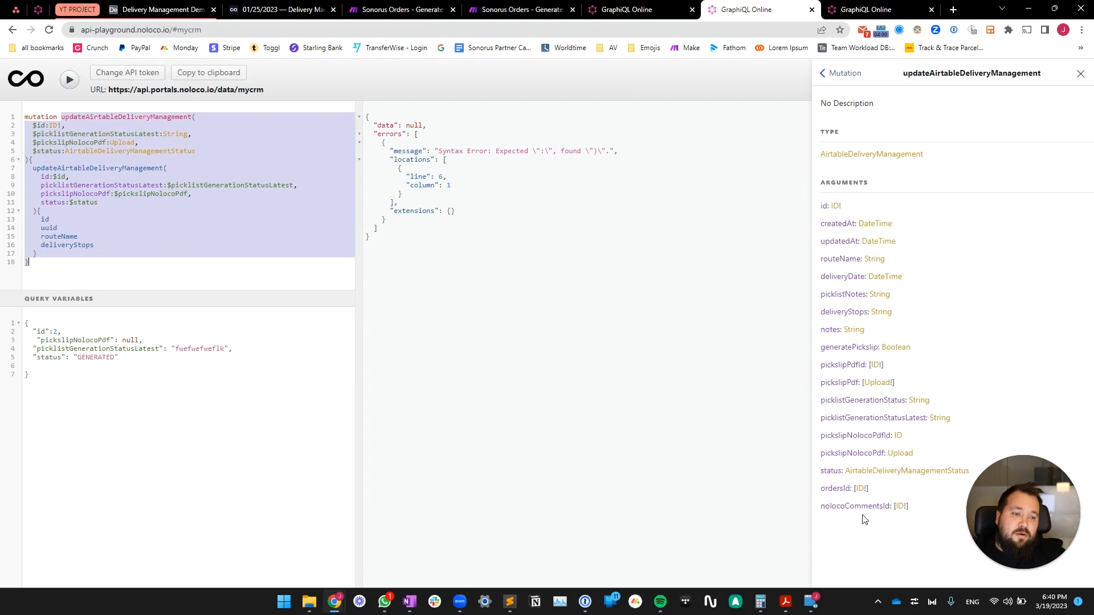
{"action": "left_click", "coordinate": [197, 431]}
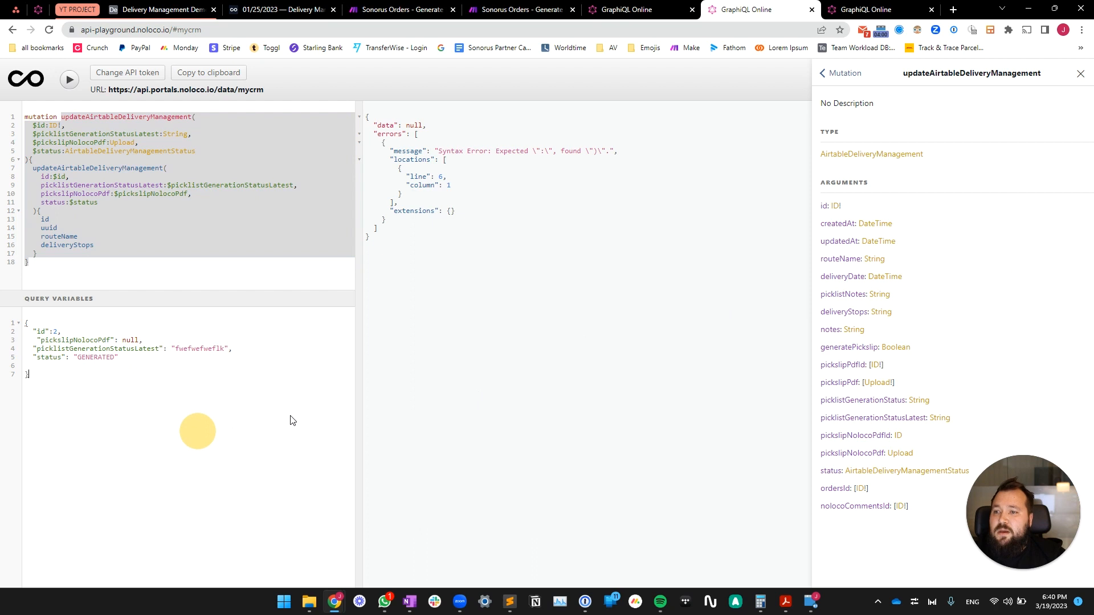
{"action": "left_click", "coordinate": [163, 261]}
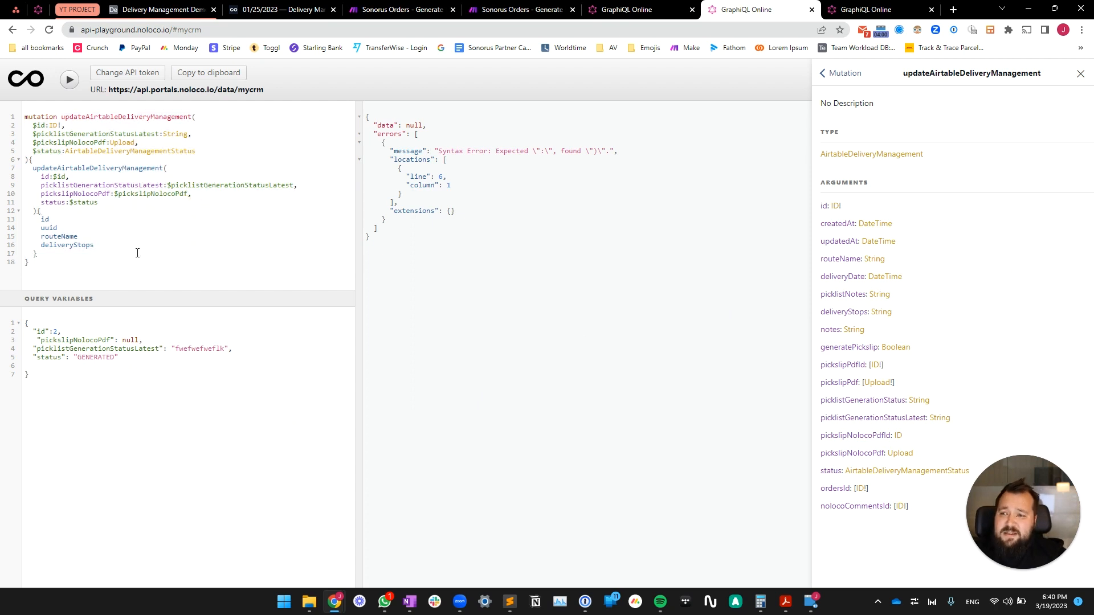
{"action": "left_click_drag", "start_coordinate": [26, 115], "coordinate": [165, 291]}
{"action": "left_click", "coordinate": [204, 399]}
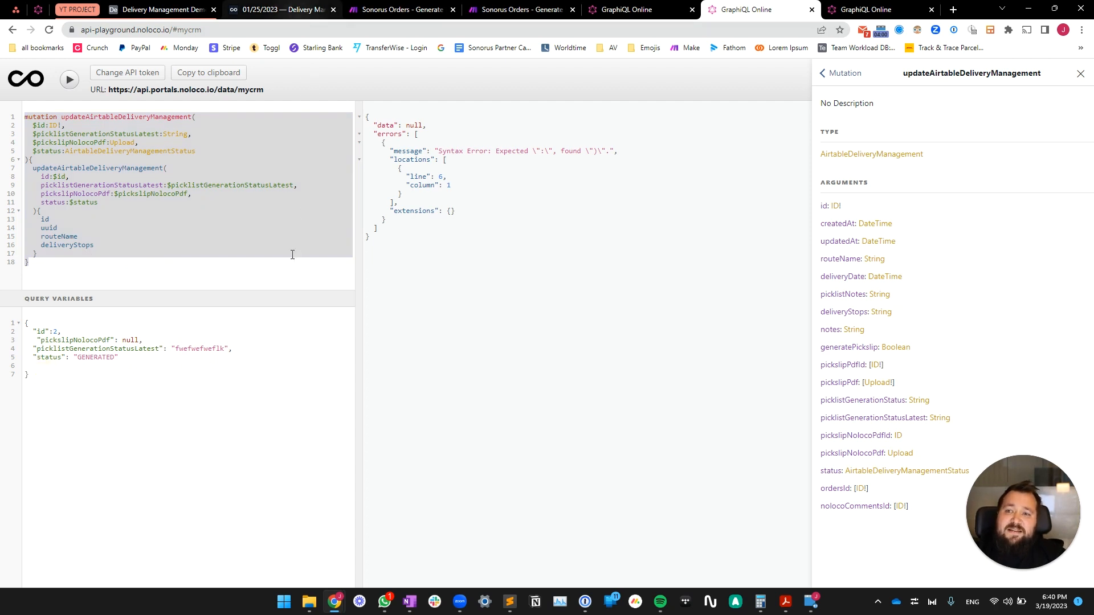
{"action": "left_click", "coordinate": [261, 230]}
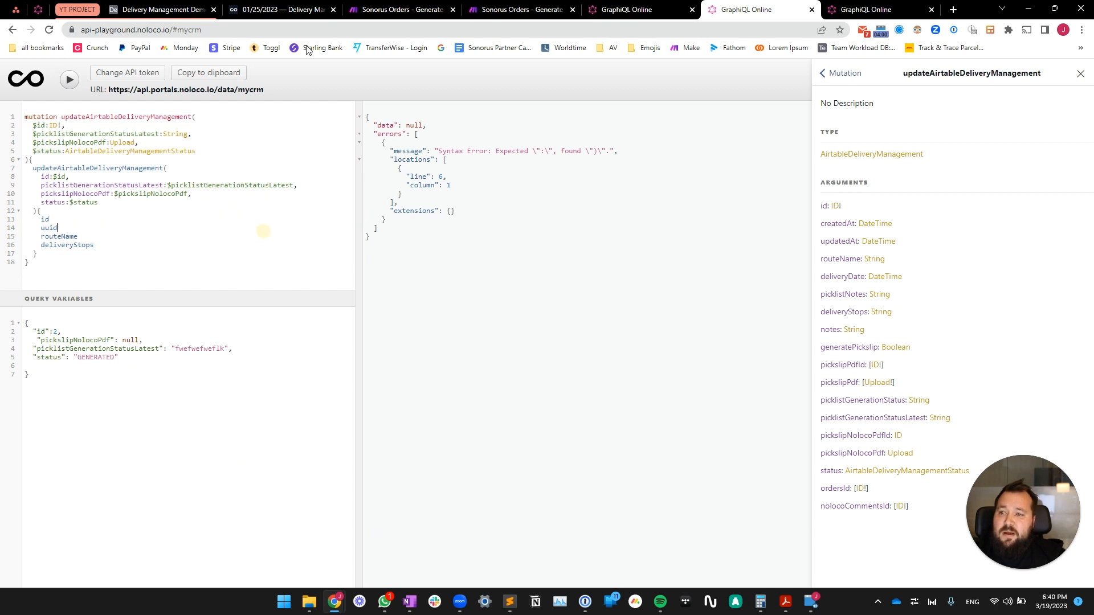
Step: Open the Delivery Management / Dispatch collection's data table in the Noloco app and look through its columns
{"action": "left_click", "coordinate": [302, 9]}
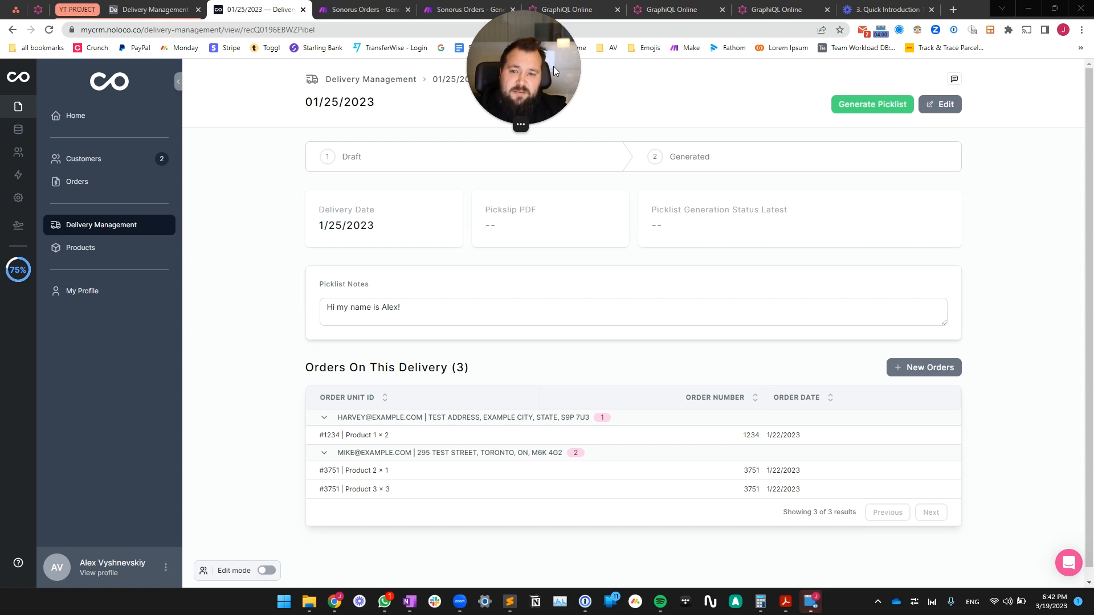
{"action": "left_click_drag", "start_coordinate": [553, 66], "coordinate": [161, 285]}
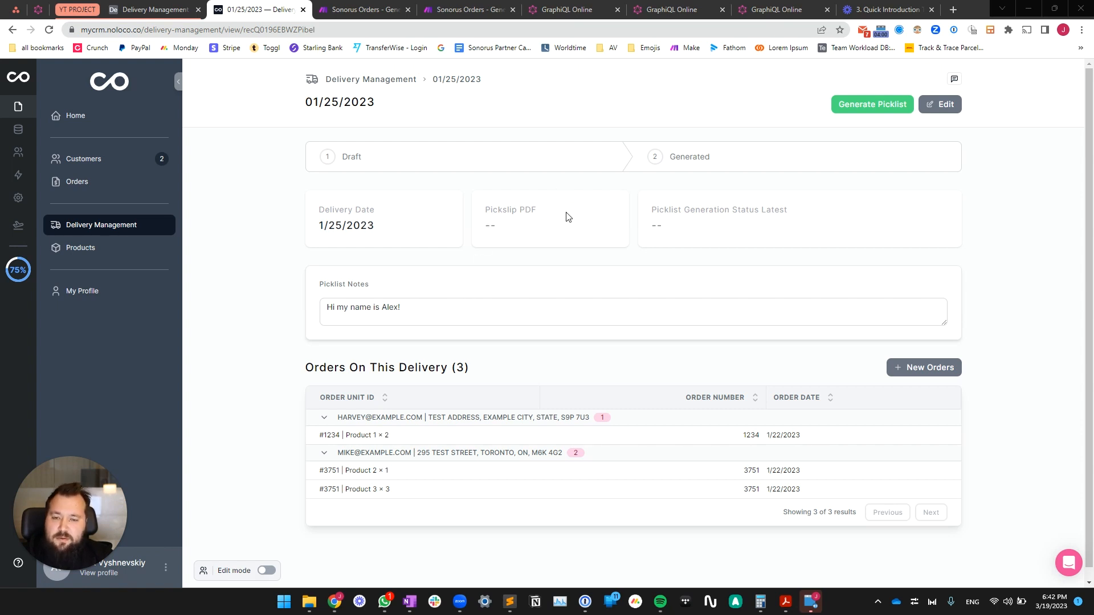
{"action": "left_click", "coordinate": [18, 133]}
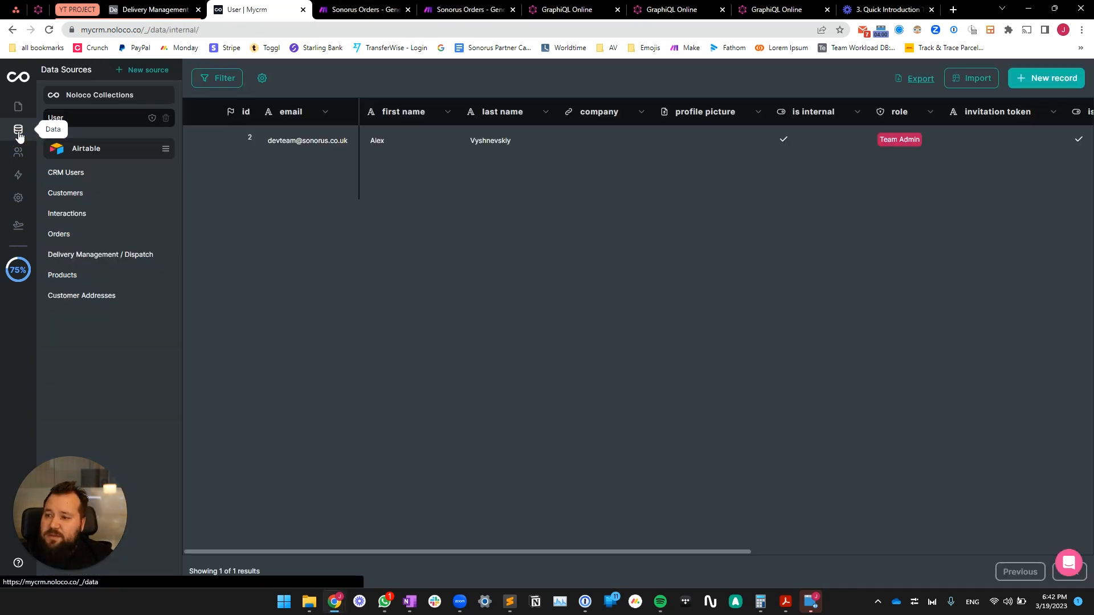
{"action": "left_click", "coordinate": [98, 257]}
{"action": "scroll", "coordinate": [514, 218], "scroll_direction": "right", "scroll_amount": 10}
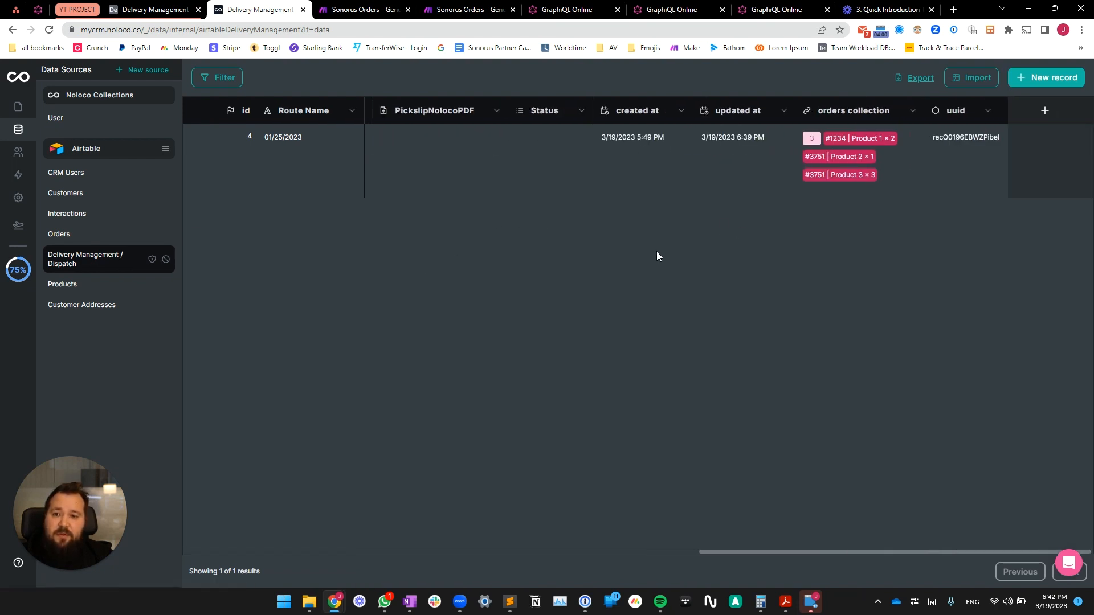
{"action": "scroll", "coordinate": [655, 251], "scroll_direction": "left", "scroll_amount": 3}
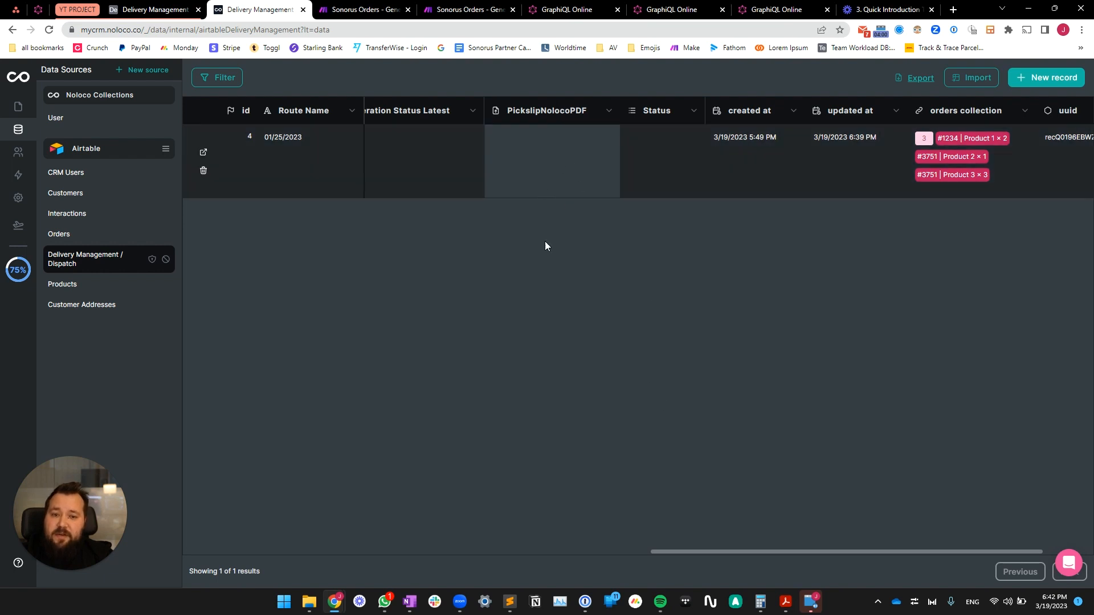
{"action": "scroll", "coordinate": [626, 245], "scroll_direction": "right", "scroll_amount": 2}
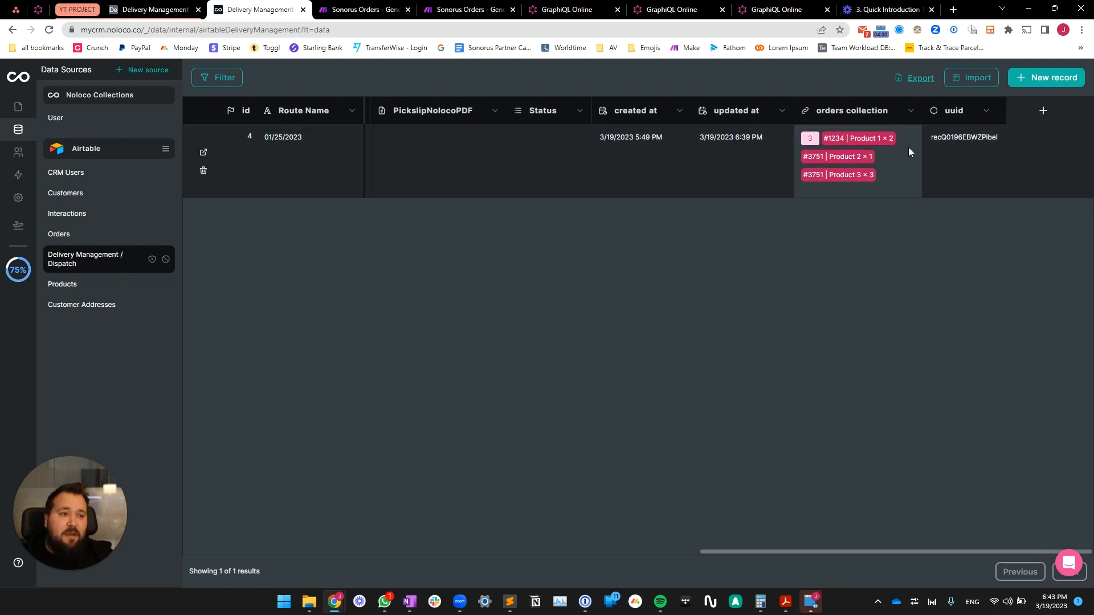
Step: Add a single-file File/Upload field named pdfupload to the Delivery Management / Dispatch collection
{"action": "left_click", "coordinate": [1045, 112]}
{"action": "left_click", "coordinate": [799, 221]}
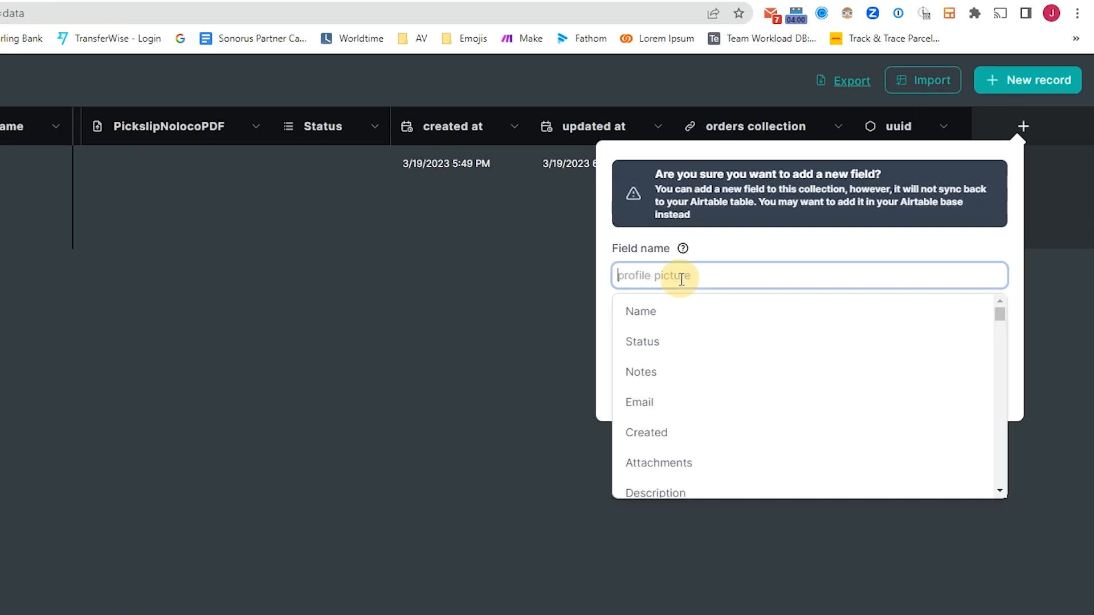
{"action": "type", "text": "pdfupload"}
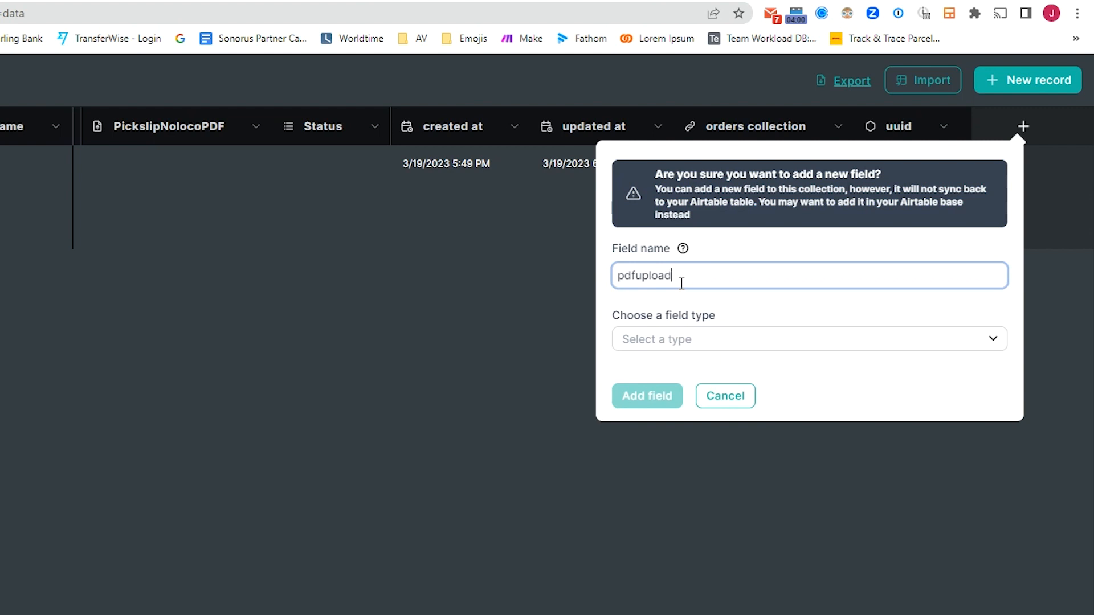
{"action": "left_click", "coordinate": [686, 342]}
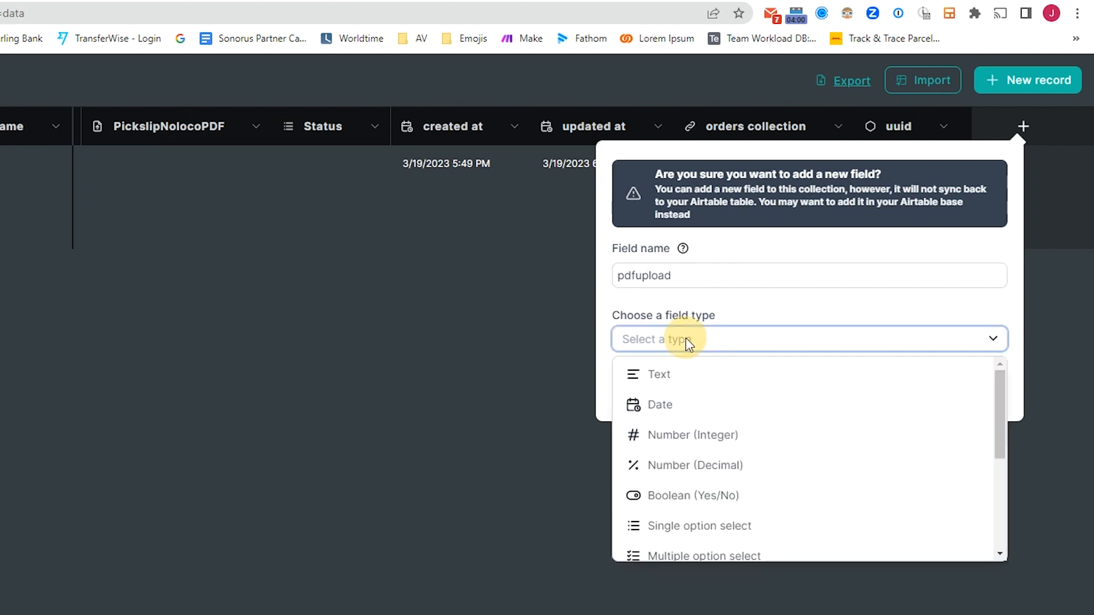
{"action": "scroll", "coordinate": [741, 467], "scroll_direction": "down", "scroll_amount": 2}
{"action": "scroll", "coordinate": [753, 485], "scroll_direction": "down", "scroll_amount": 1}
{"action": "left_click", "coordinate": [724, 411]}
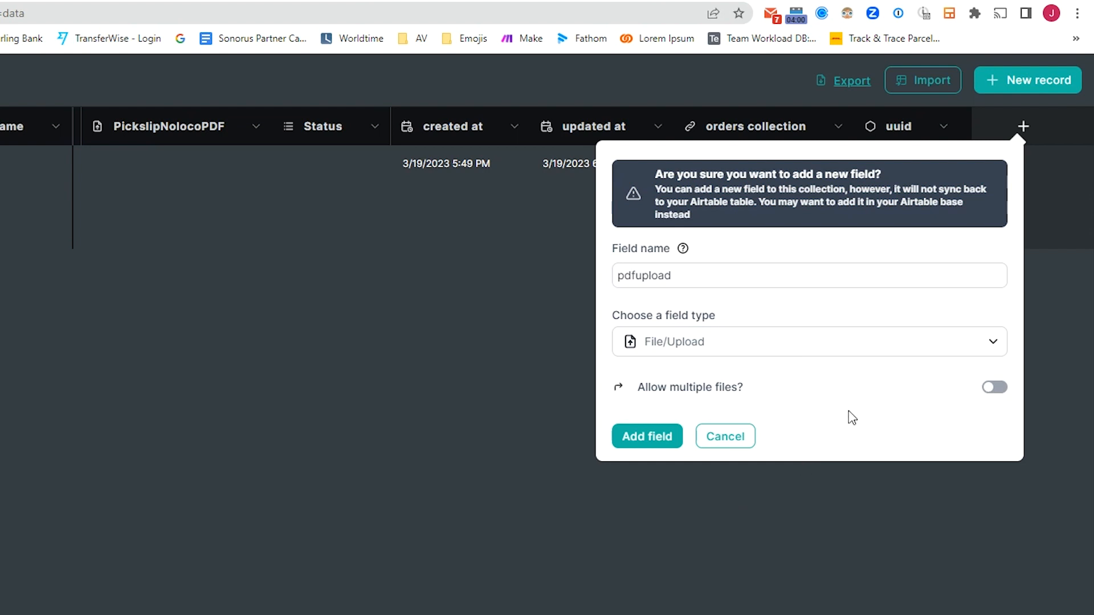
{"action": "left_click", "coordinate": [637, 438]}
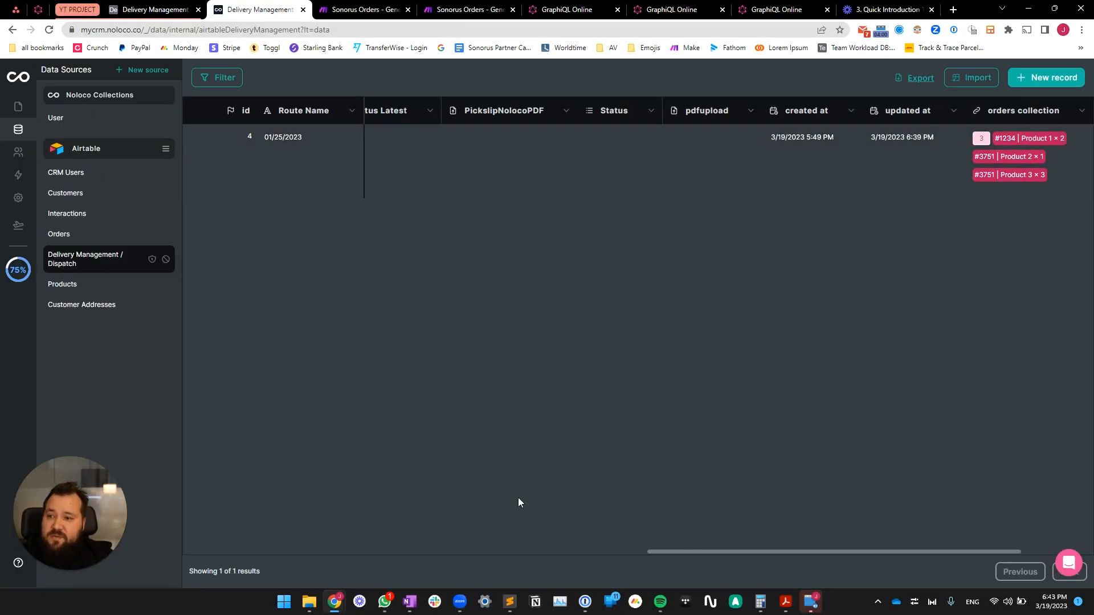
Step: Return to the 01/25/2023 delivery page, reload it, enable edit mode and open the page's configuration
{"action": "left_click", "coordinate": [18, 107]}
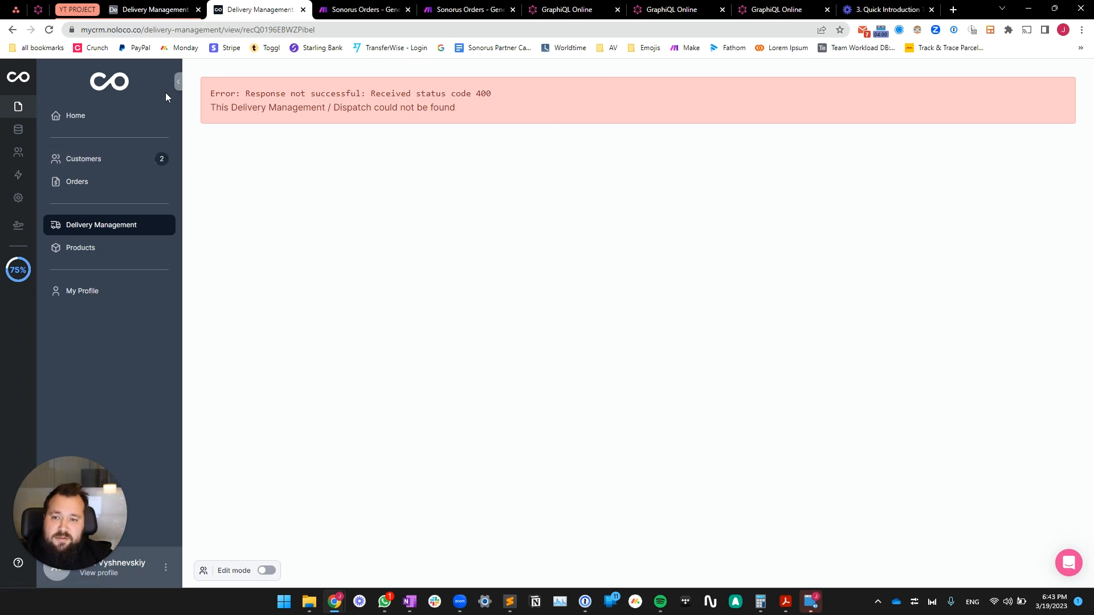
{"action": "left_click", "coordinate": [49, 31]}
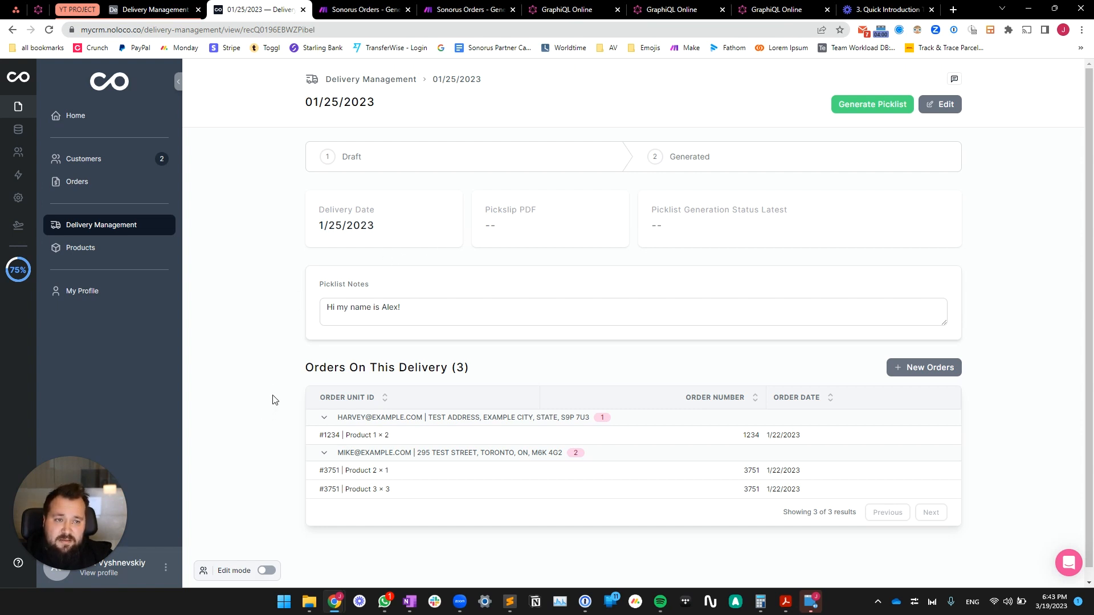
{"action": "left_click", "coordinate": [266, 570]}
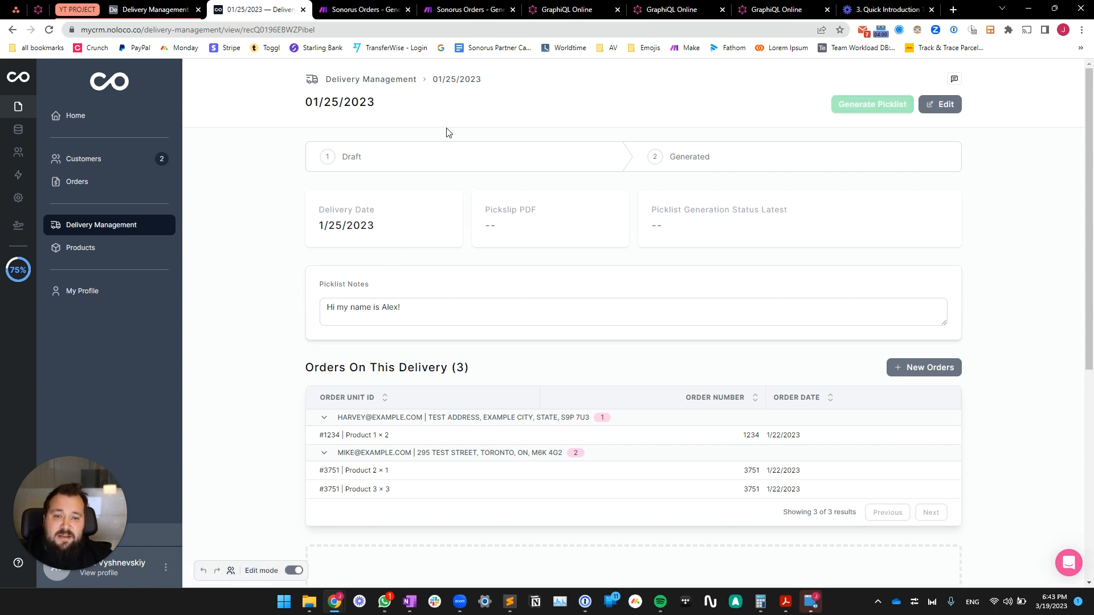
{"action": "left_click", "coordinate": [682, 105]}
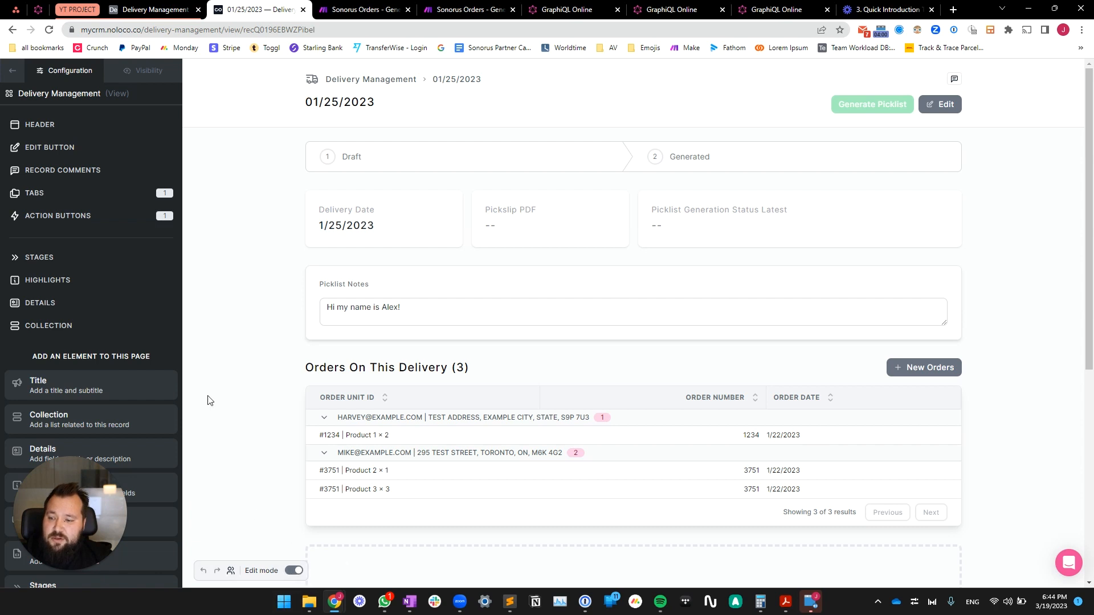
Step: Open the Generate Picklist action button's configuration and review its button settings, notification option and visibility rules
{"action": "left_click", "coordinate": [56, 216]}
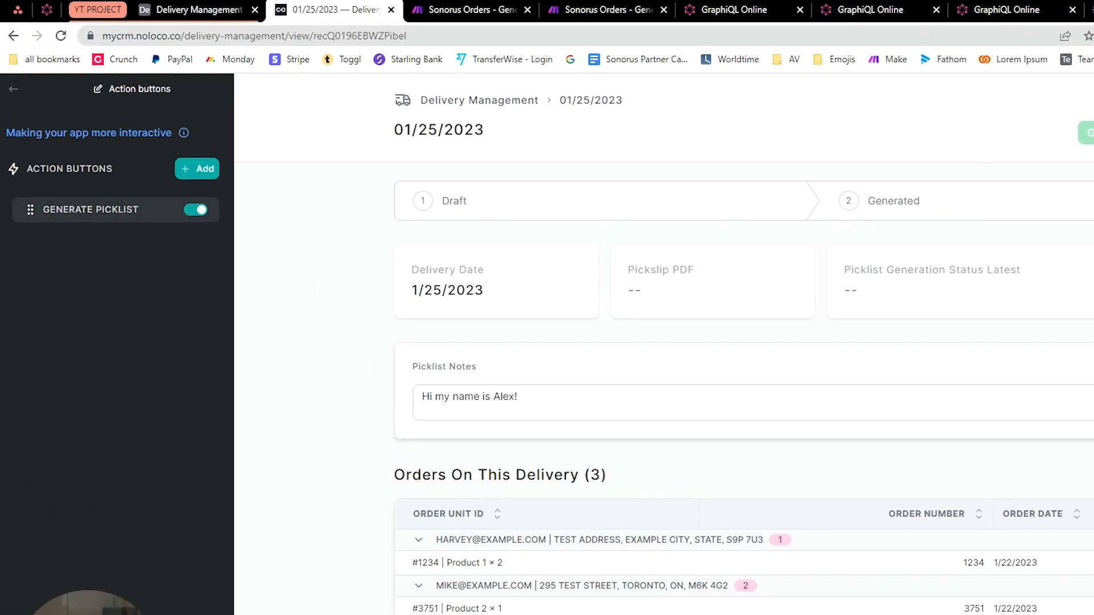
{"action": "left_click", "coordinate": [173, 209]}
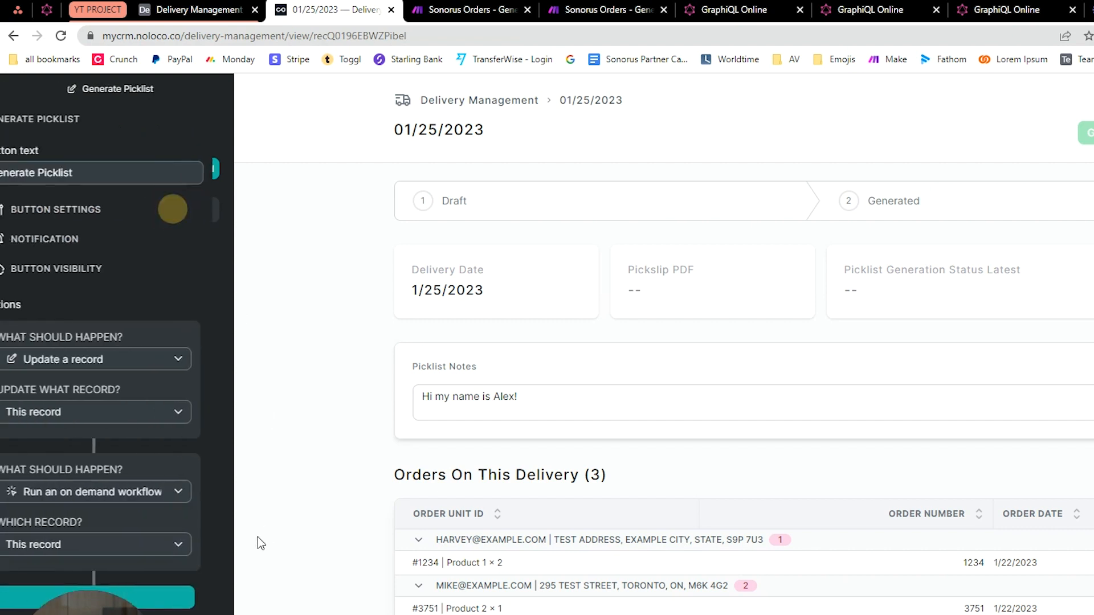
{"action": "left_click", "coordinate": [147, 211]}
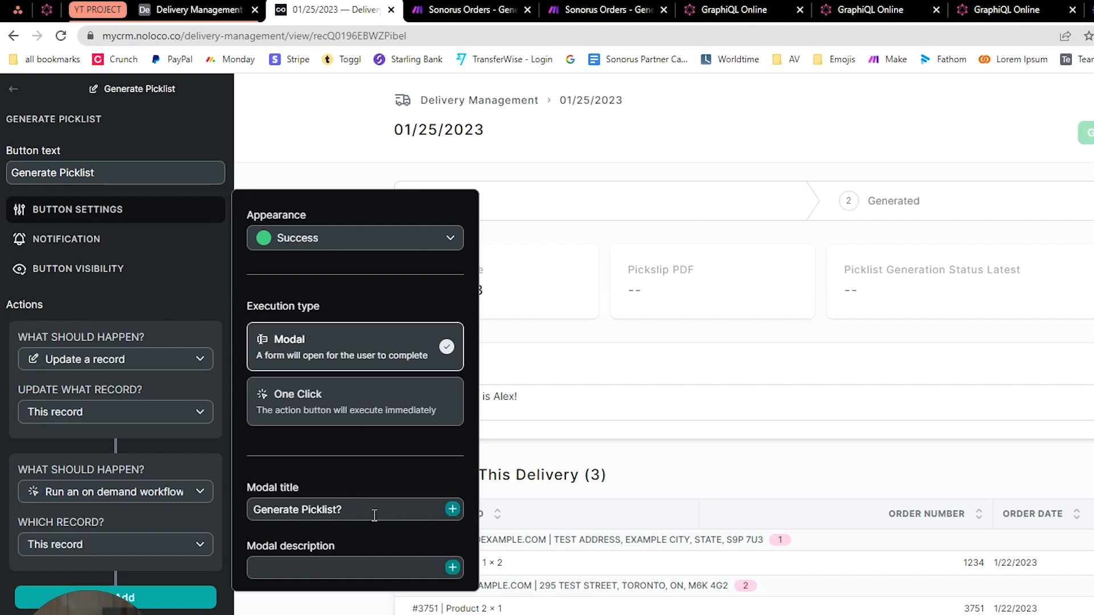
{"action": "left_click", "coordinate": [84, 243]}
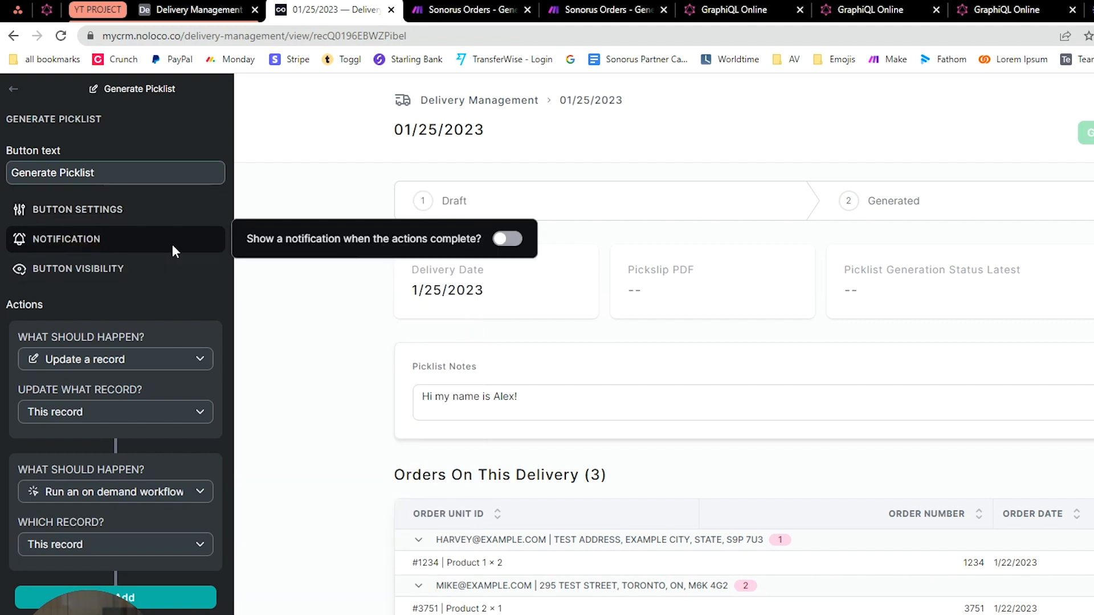
{"action": "left_click", "coordinate": [74, 268]}
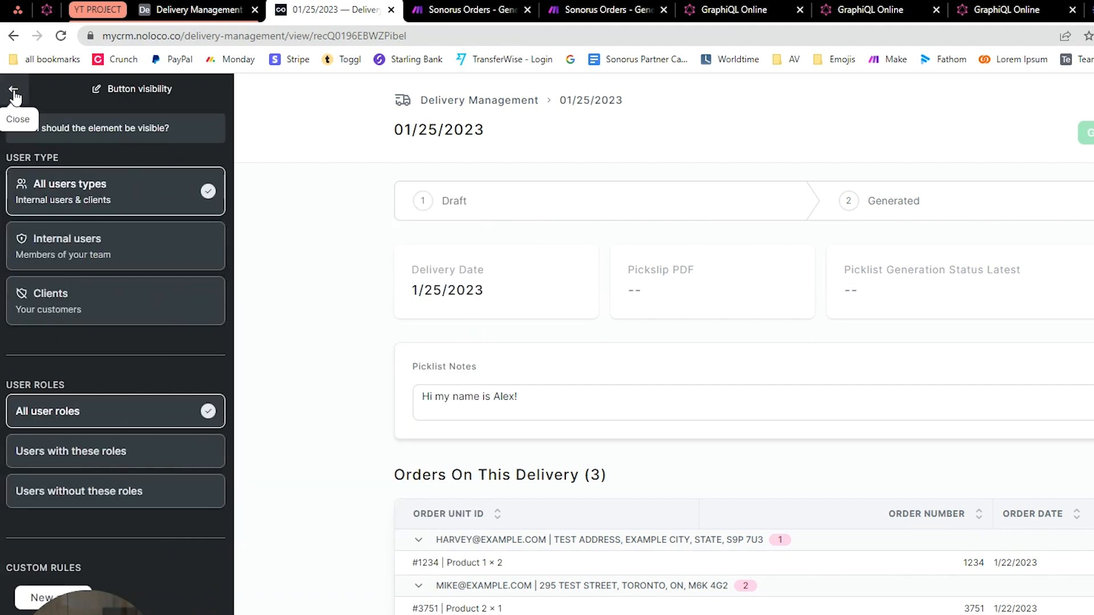
{"action": "left_click", "coordinate": [13, 92]}
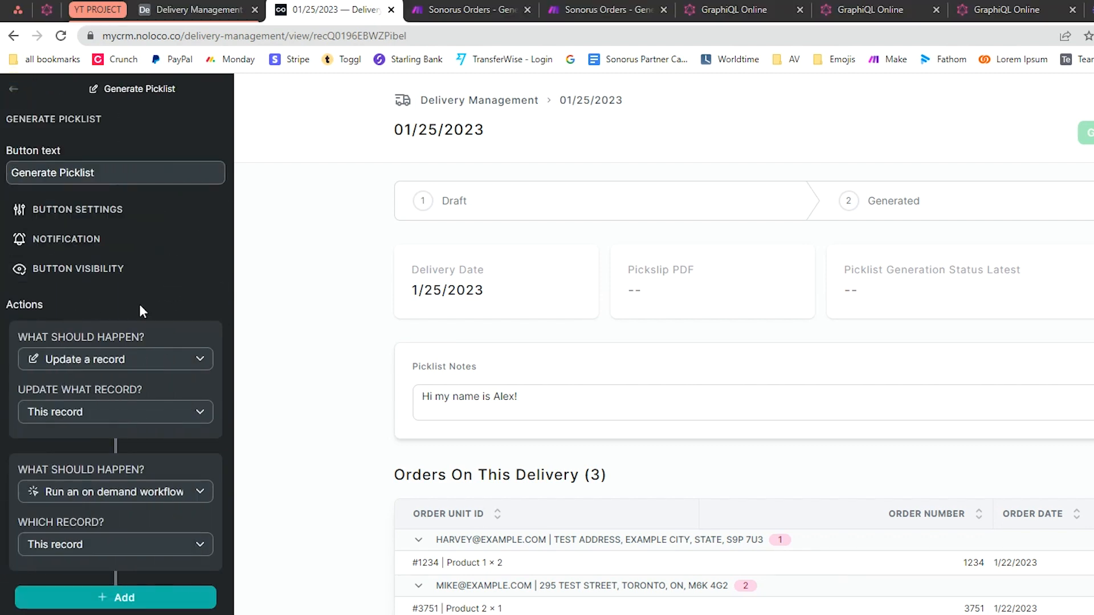
Step: Review the Update a record action's hidden values for the picklist generation status and Status fields, including the selectable Status values
{"action": "left_click", "coordinate": [119, 383]}
{"action": "scroll", "coordinate": [86, 418], "scroll_direction": "down", "scroll_amount": 3}
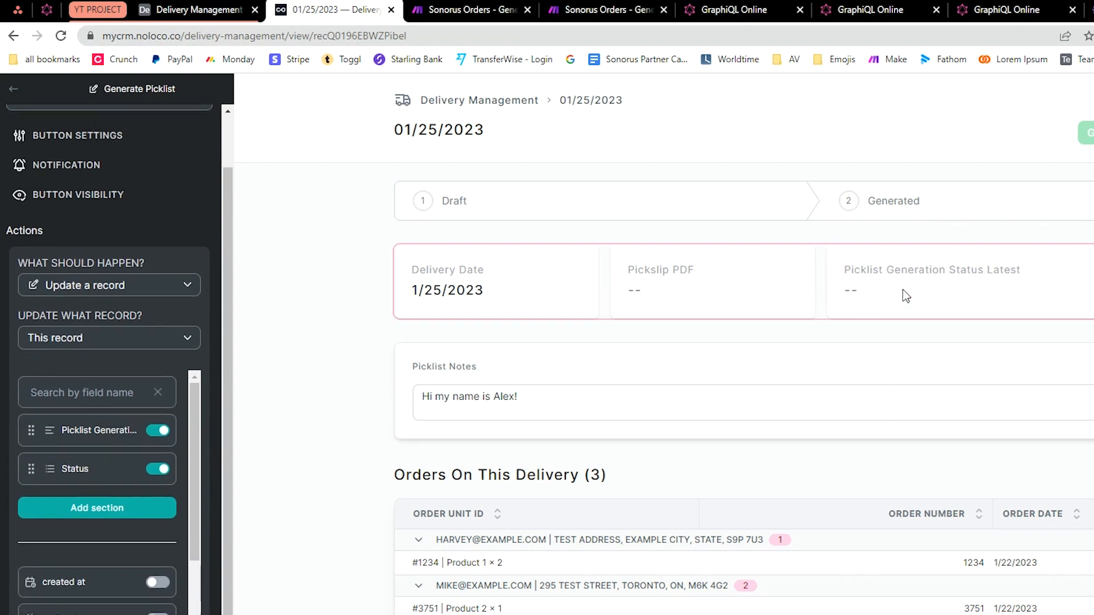
{"action": "left_click", "coordinate": [127, 430]}
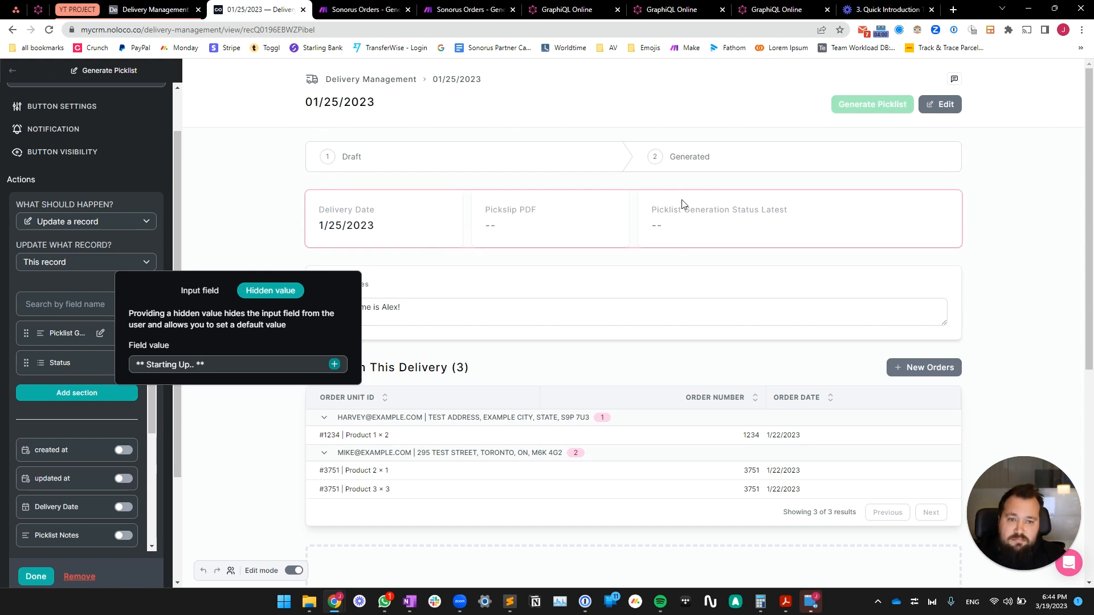
{"action": "left_click", "coordinate": [87, 275]}
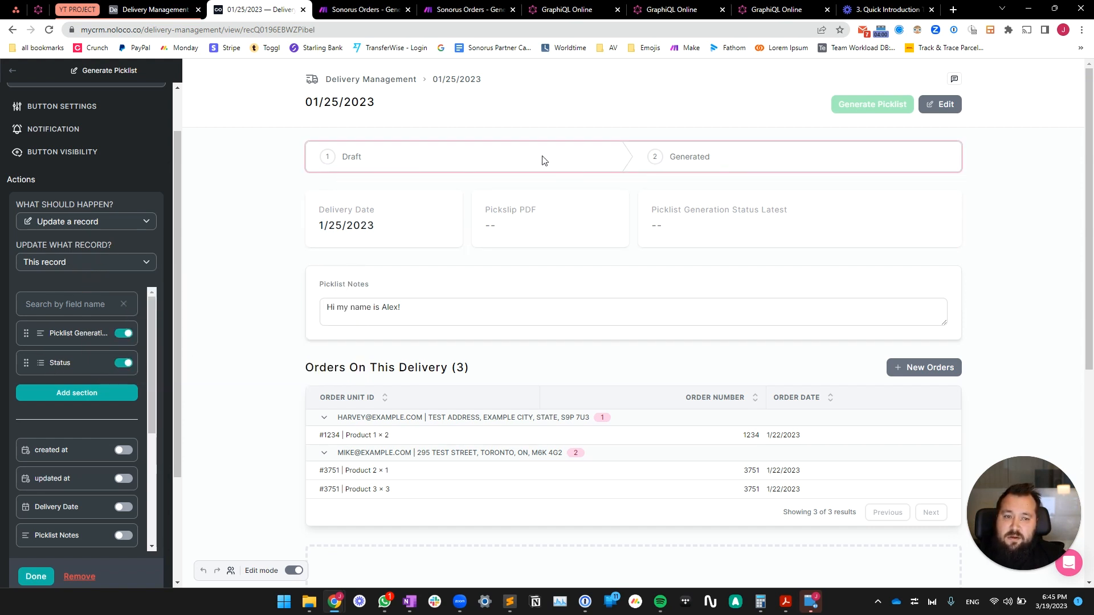
{"action": "left_click", "coordinate": [91, 368]}
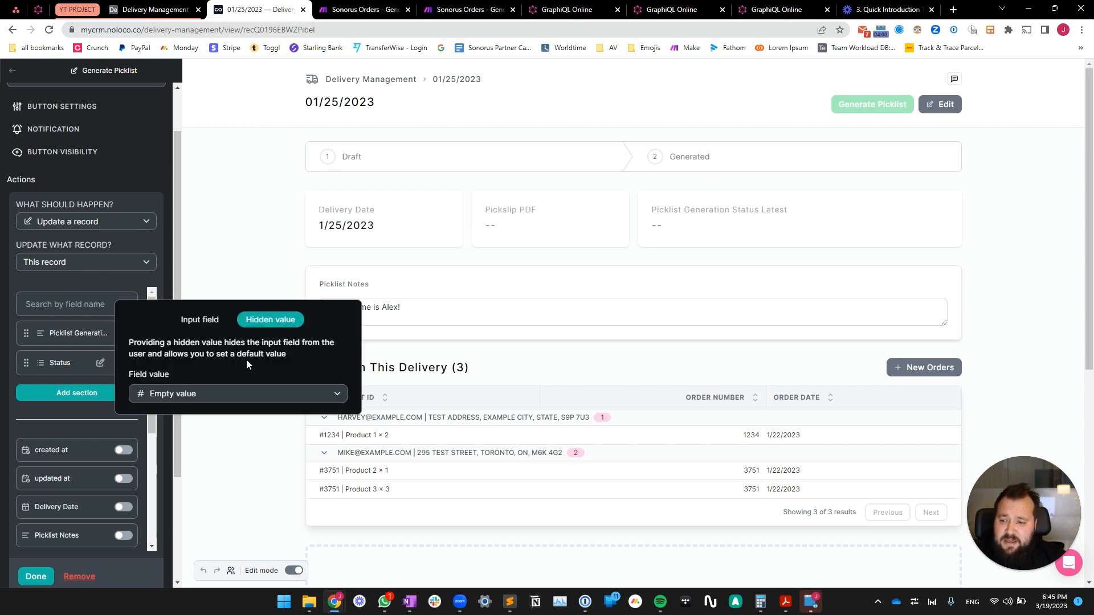
{"action": "left_click", "coordinate": [150, 394]}
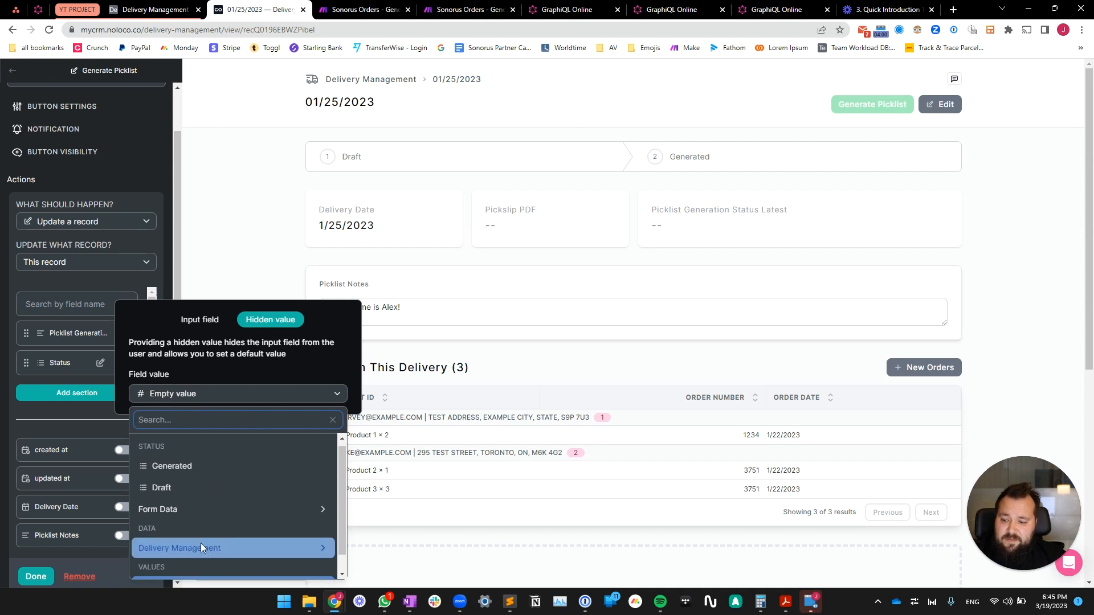
{"action": "left_click", "coordinate": [180, 565]}
{"action": "left_click", "coordinate": [224, 246]}
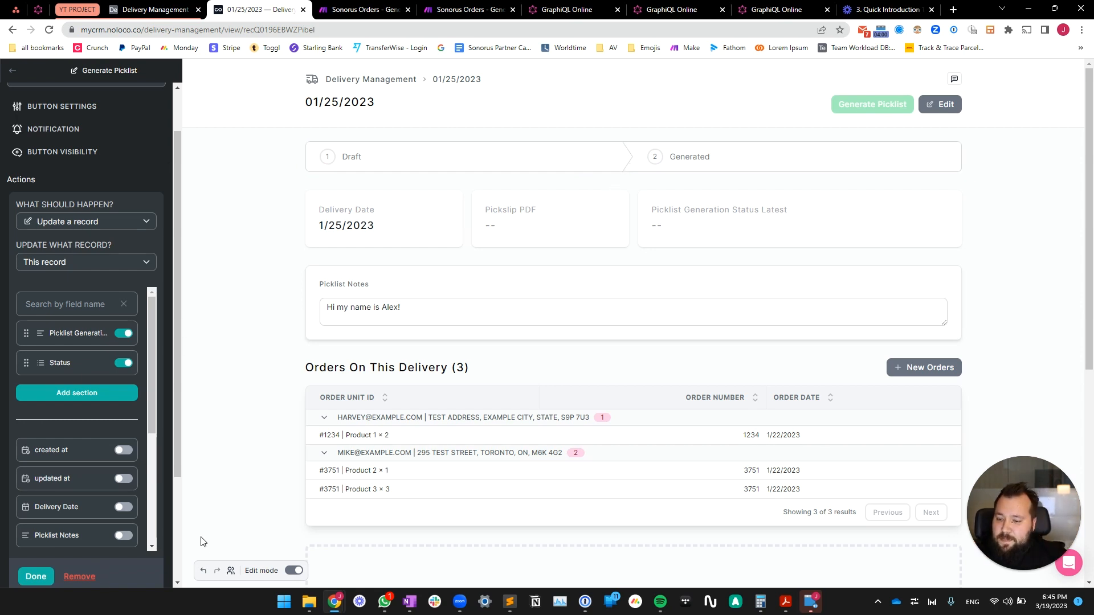
{"action": "left_click", "coordinate": [38, 577]}
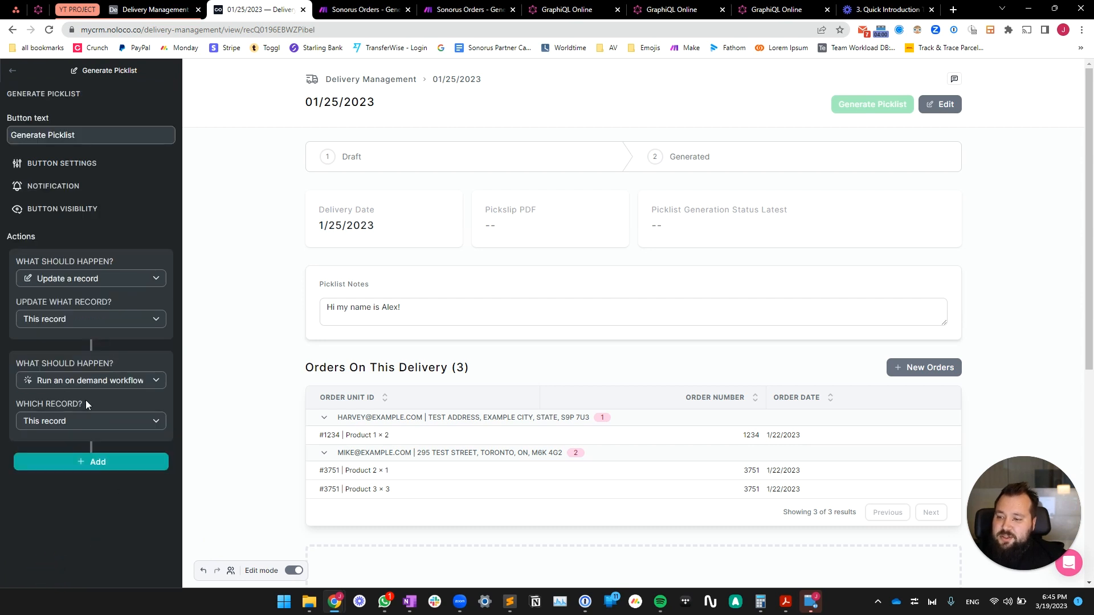
Step: Check which workflow the button's on-demand action runs, then leave edit mode and open the app's workflows
{"action": "left_click", "coordinate": [66, 405]}
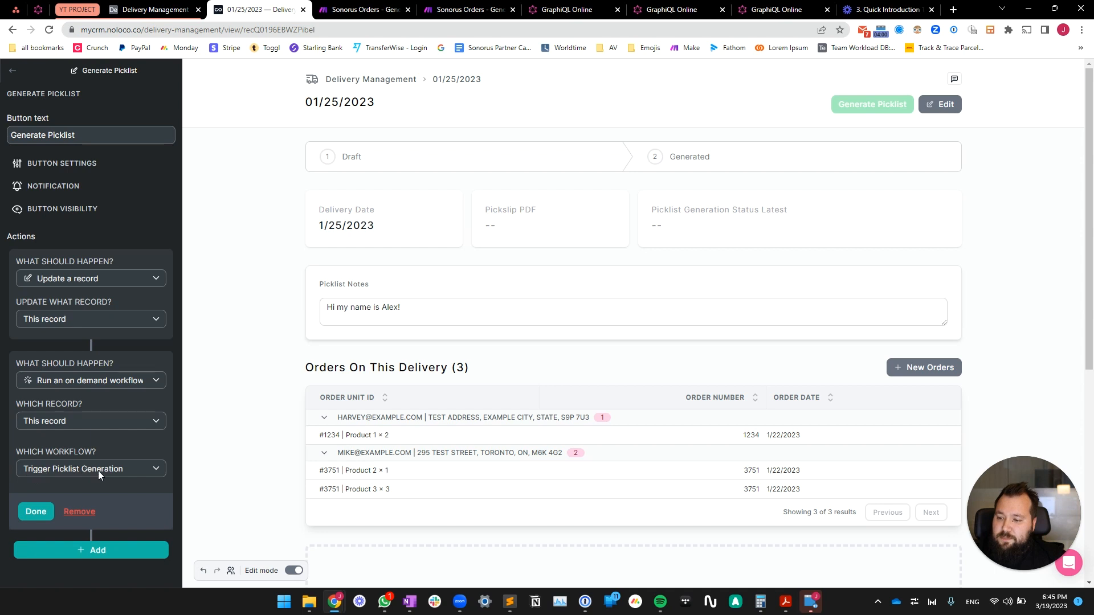
{"action": "left_click", "coordinate": [26, 512]}
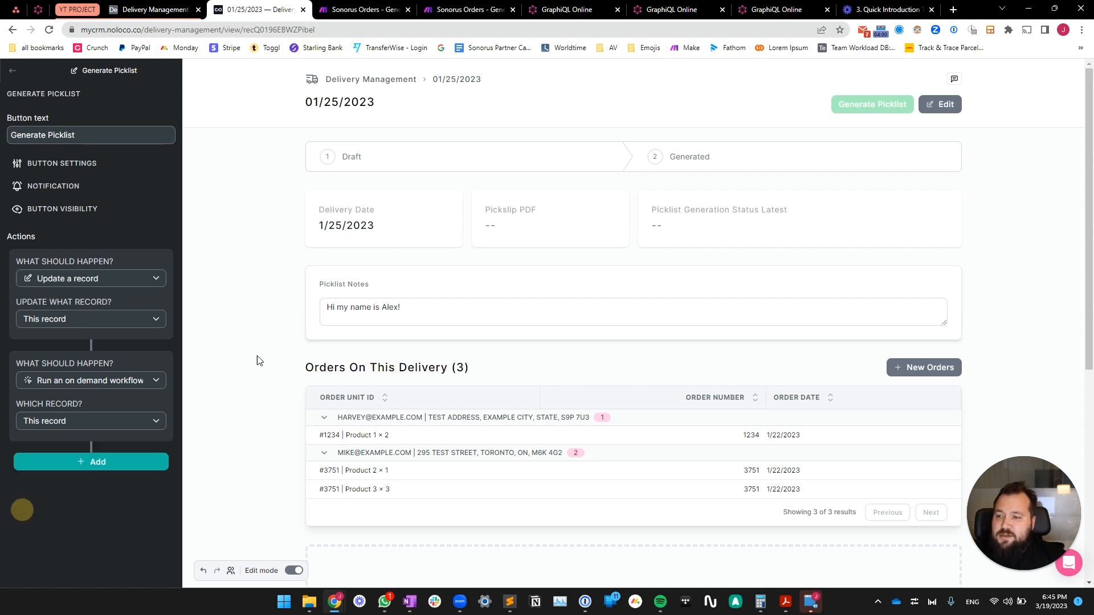
{"action": "left_click", "coordinate": [296, 572]}
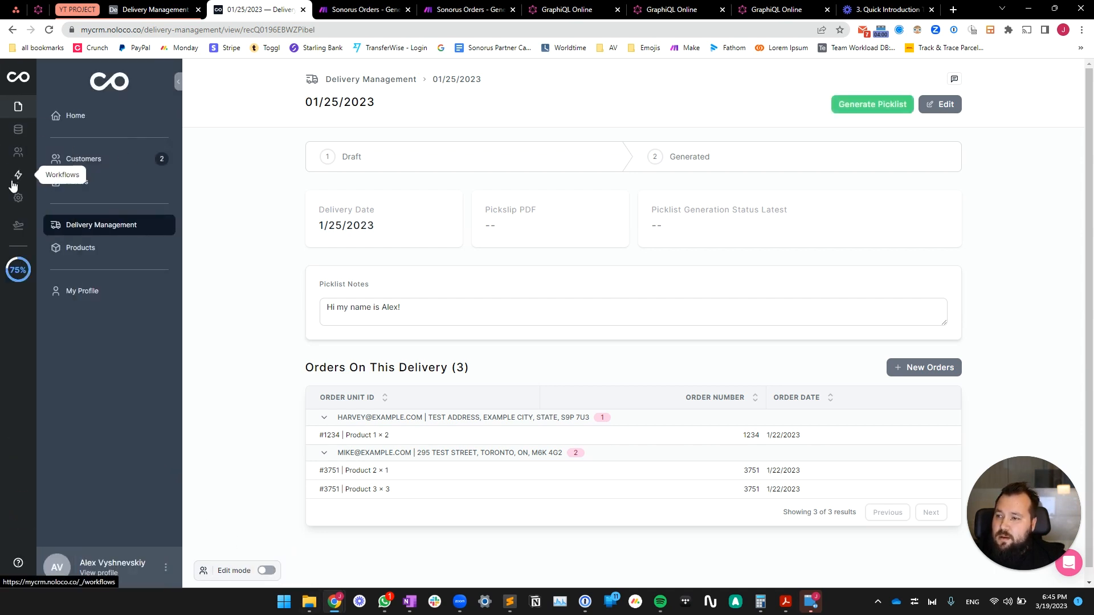
{"action": "left_click", "coordinate": [18, 177]}
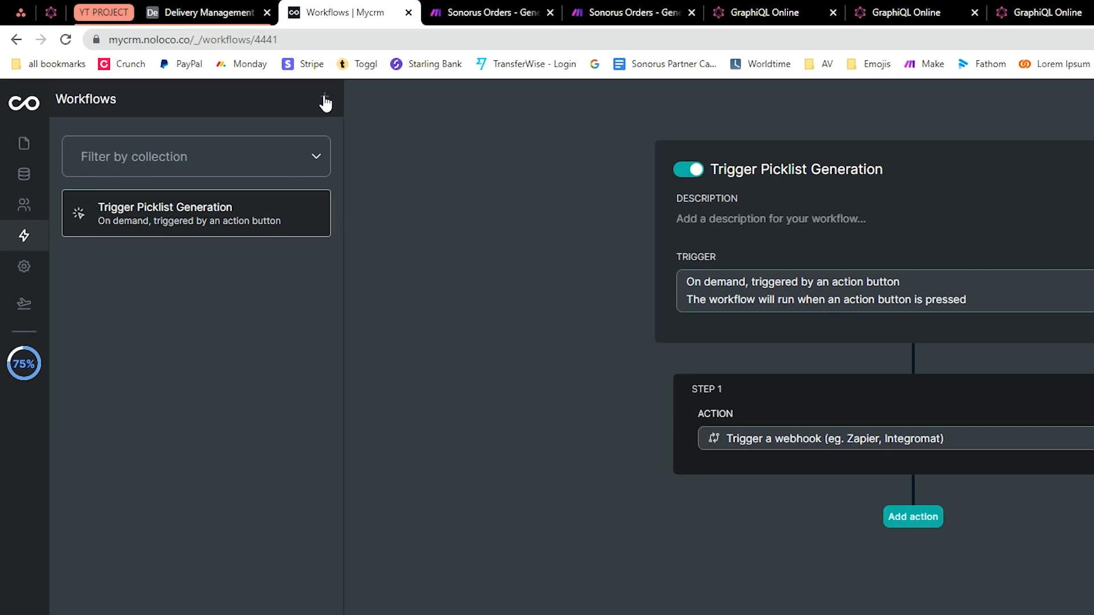
Step: Create a workflow for the Delivery Management / Dispatch collection that is triggered on demand by an action button
{"action": "left_click", "coordinate": [242, 72]}
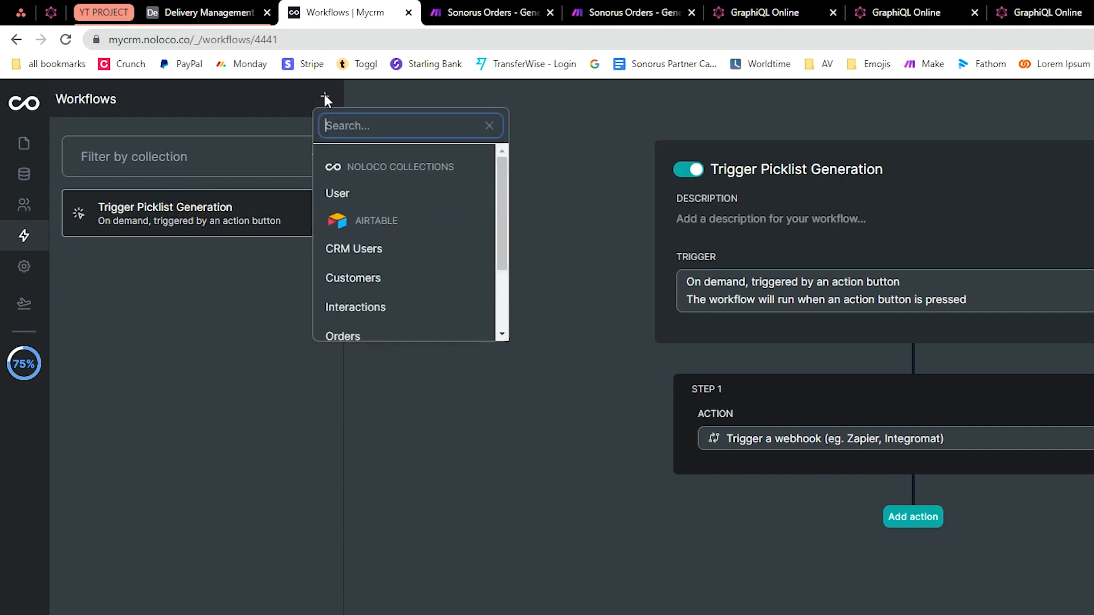
{"action": "scroll", "coordinate": [399, 262], "scroll_direction": "down", "scroll_amount": 2}
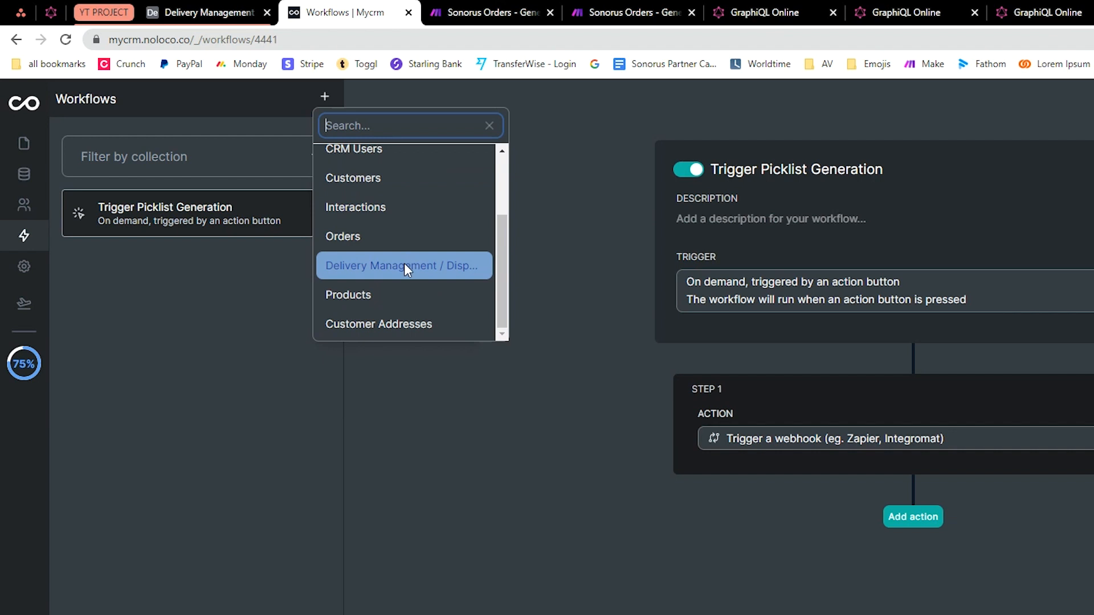
{"action": "left_click", "coordinate": [406, 262]}
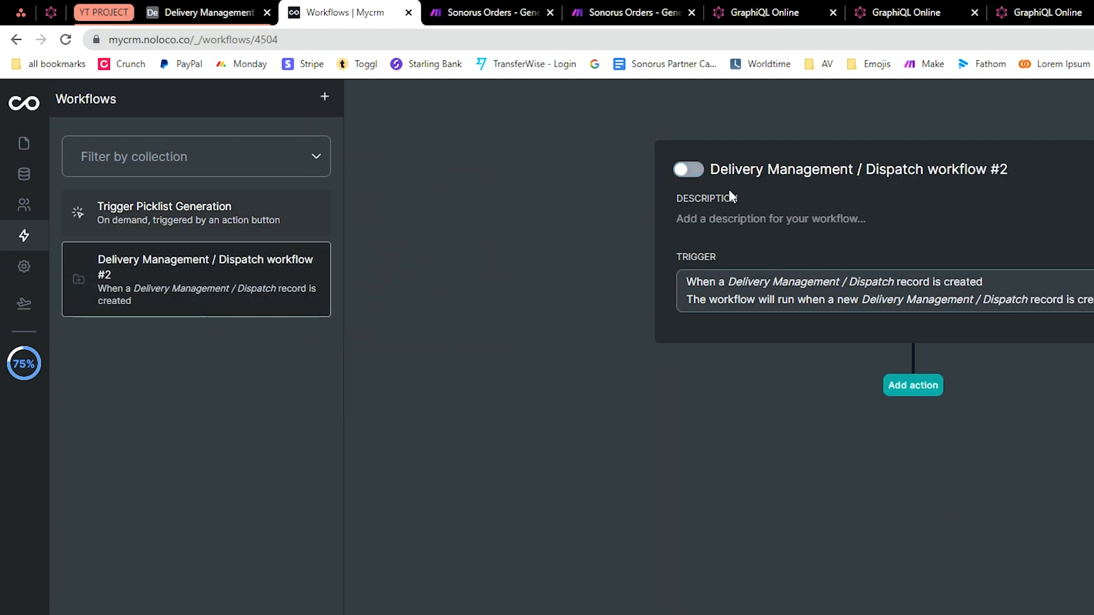
{"action": "left_click", "coordinate": [546, 162]}
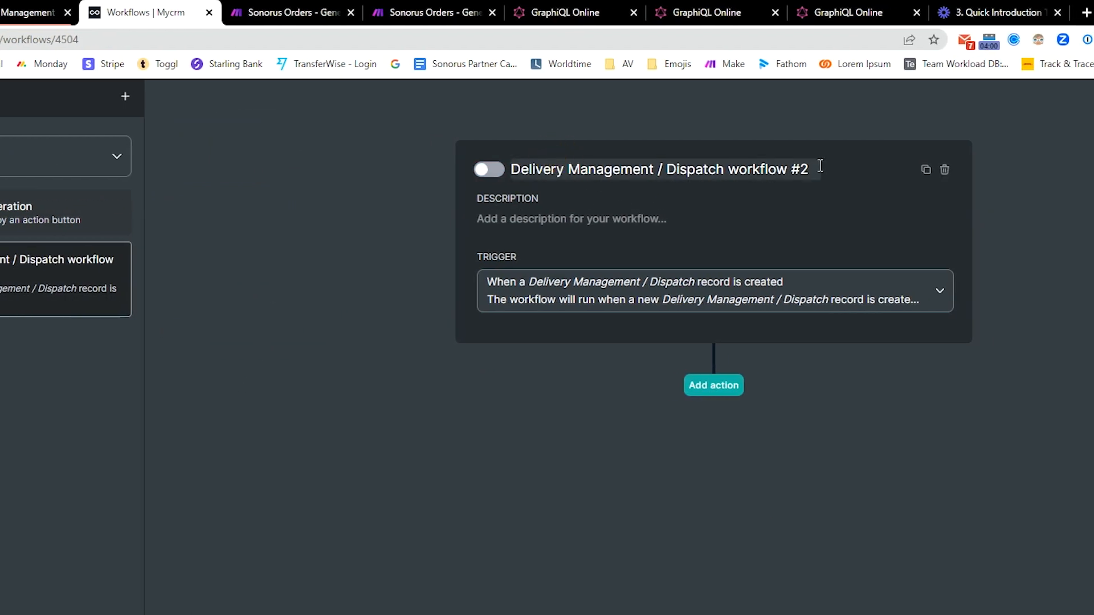
{"action": "left_click", "coordinate": [586, 284]}
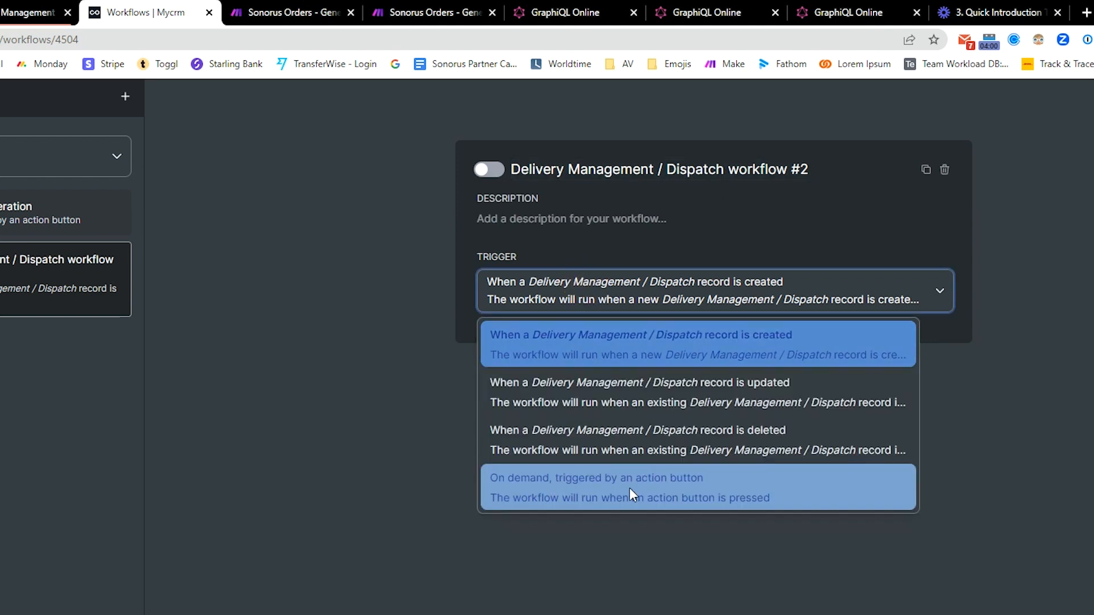
{"action": "left_click", "coordinate": [654, 484]}
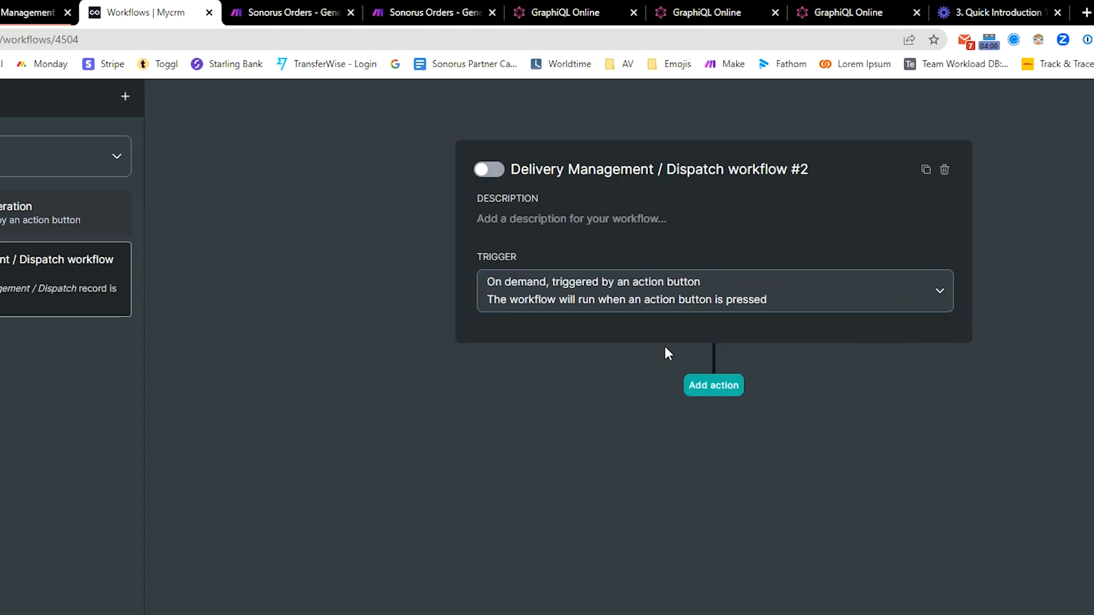
Step: Add a Trigger a webhook action as the new workflow's first step, then delete that workflow
{"action": "left_click", "coordinate": [713, 385]}
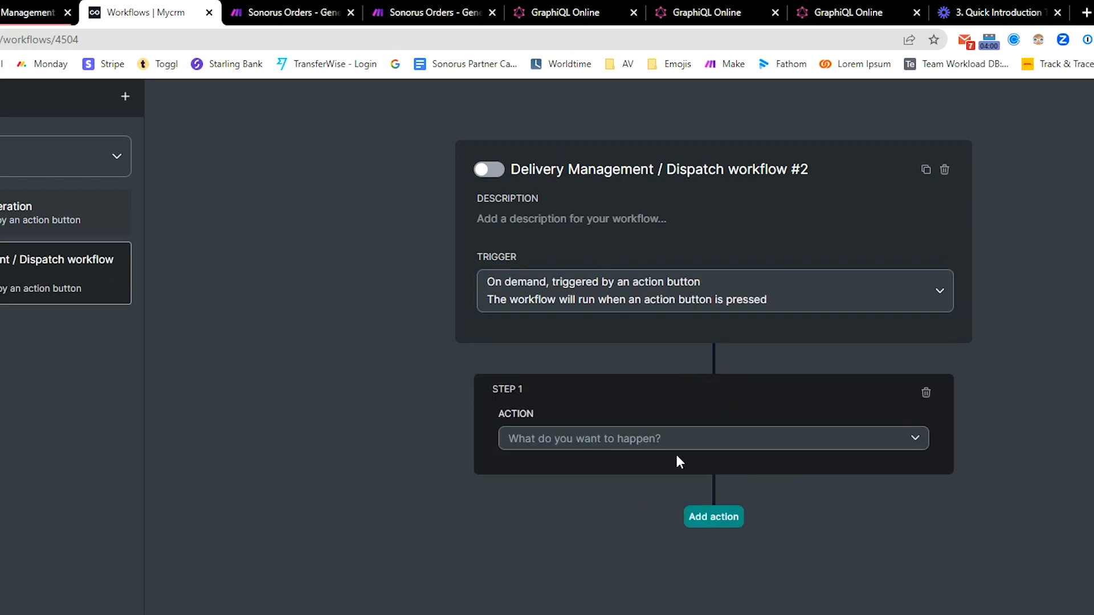
{"action": "left_click", "coordinate": [650, 436]}
{"action": "left_click", "coordinate": [620, 508]}
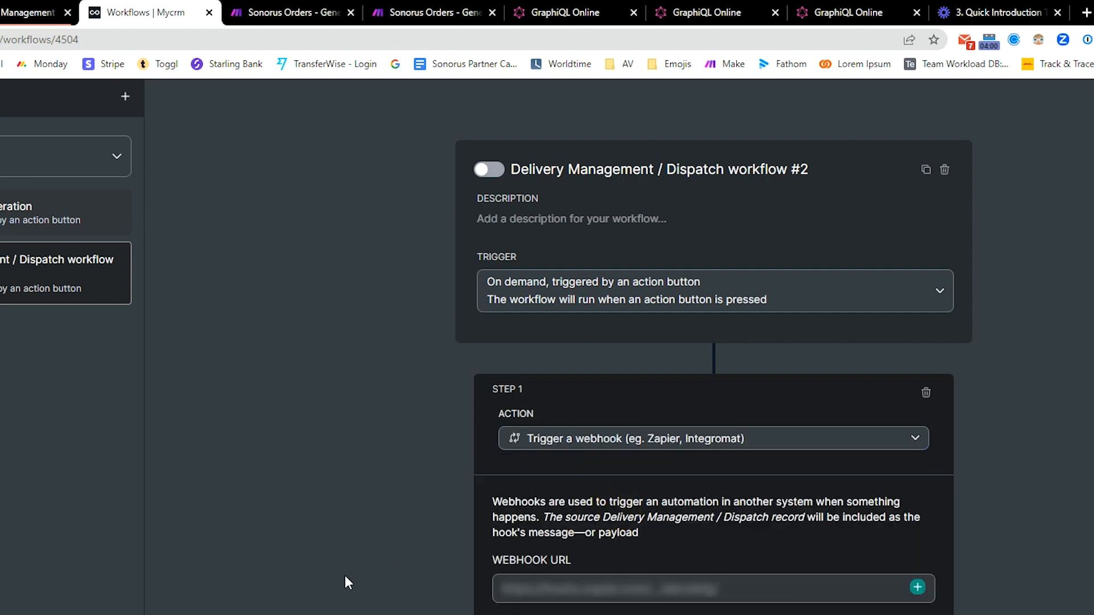
{"action": "left_click", "coordinate": [944, 170]}
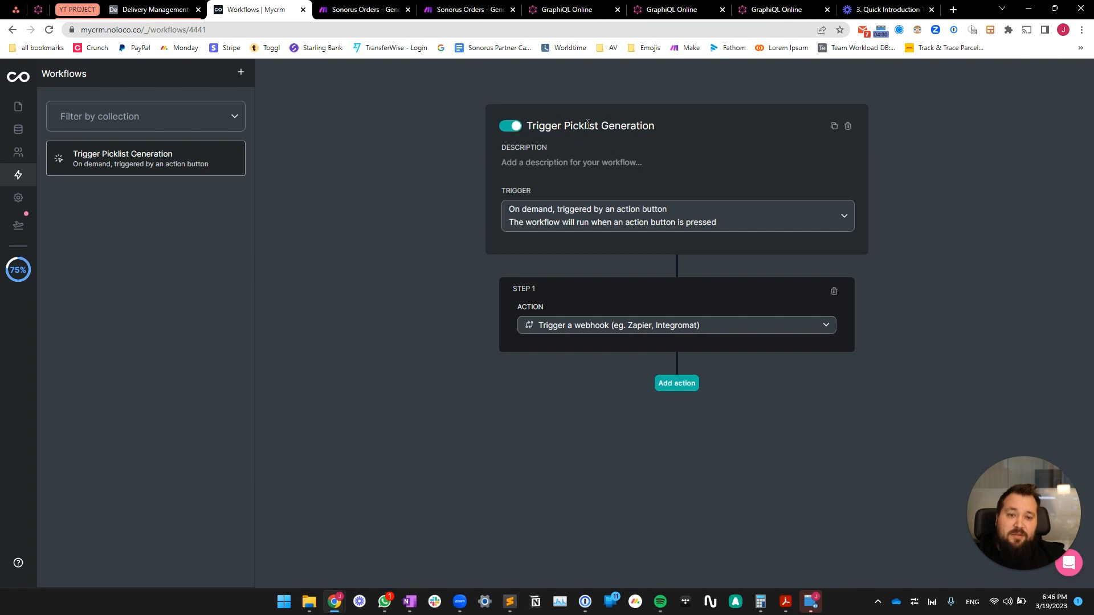
Step: Examine the webhook action of Trigger Picklist Generation and the Make scenario Sonorus Orders - Generate Delivery Slip V2, then return to Noloco
{"action": "left_click", "coordinate": [627, 294]}
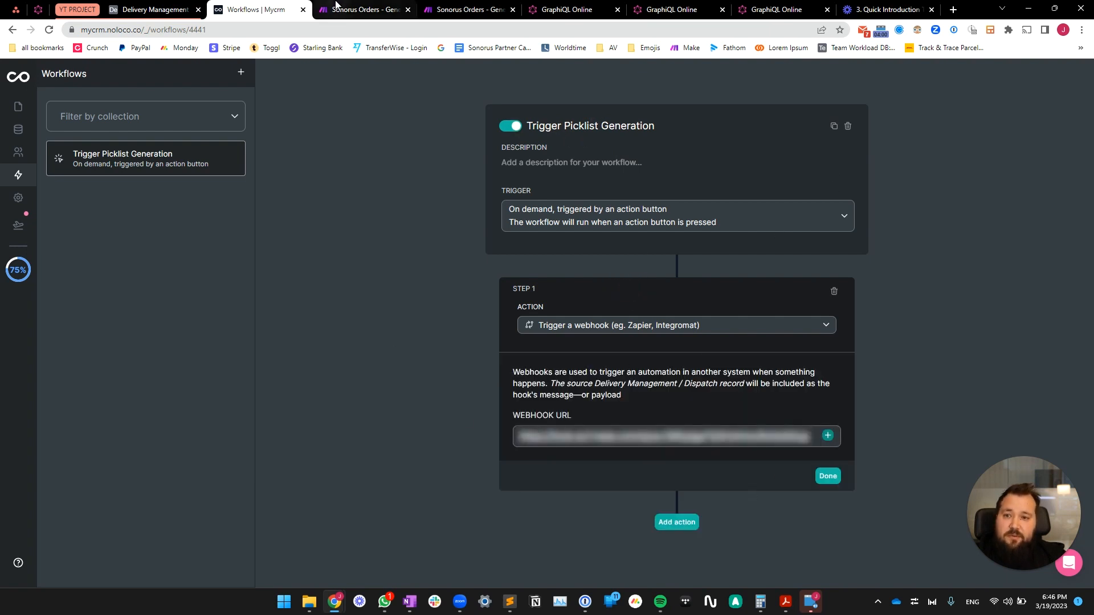
{"action": "left_click", "coordinate": [363, 10]}
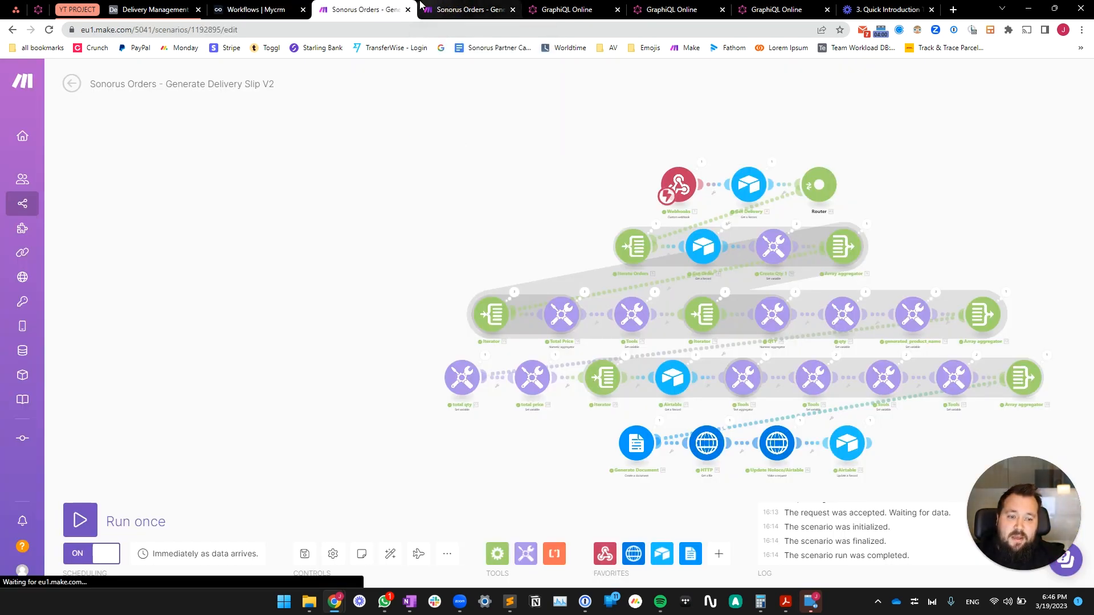
{"action": "left_click_drag", "start_coordinate": [583, 212], "coordinate": [295, 234]}
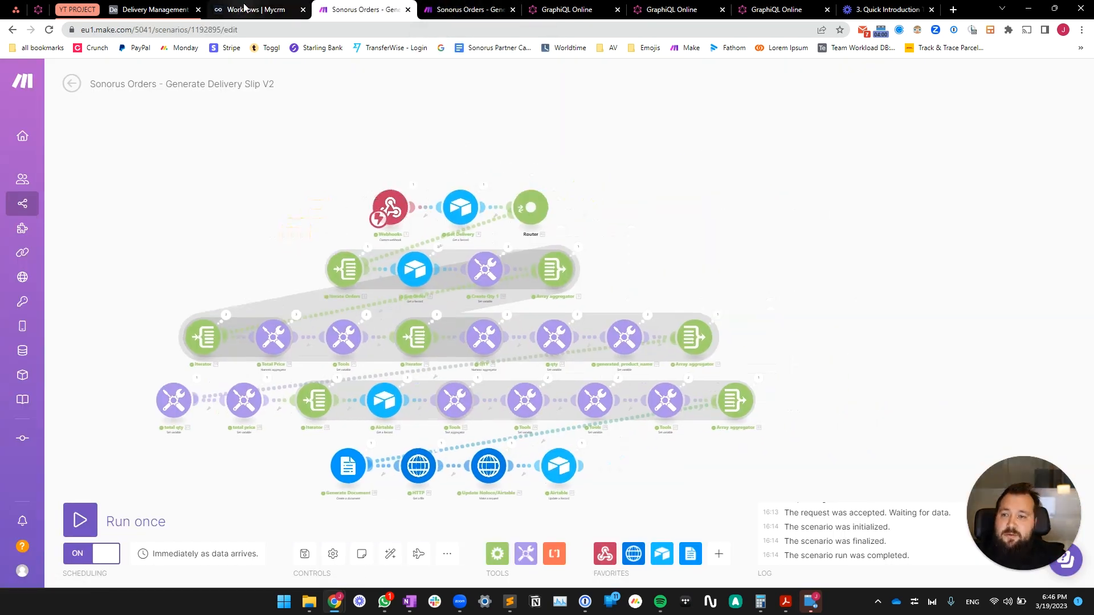
{"action": "left_click", "coordinate": [258, 8]}
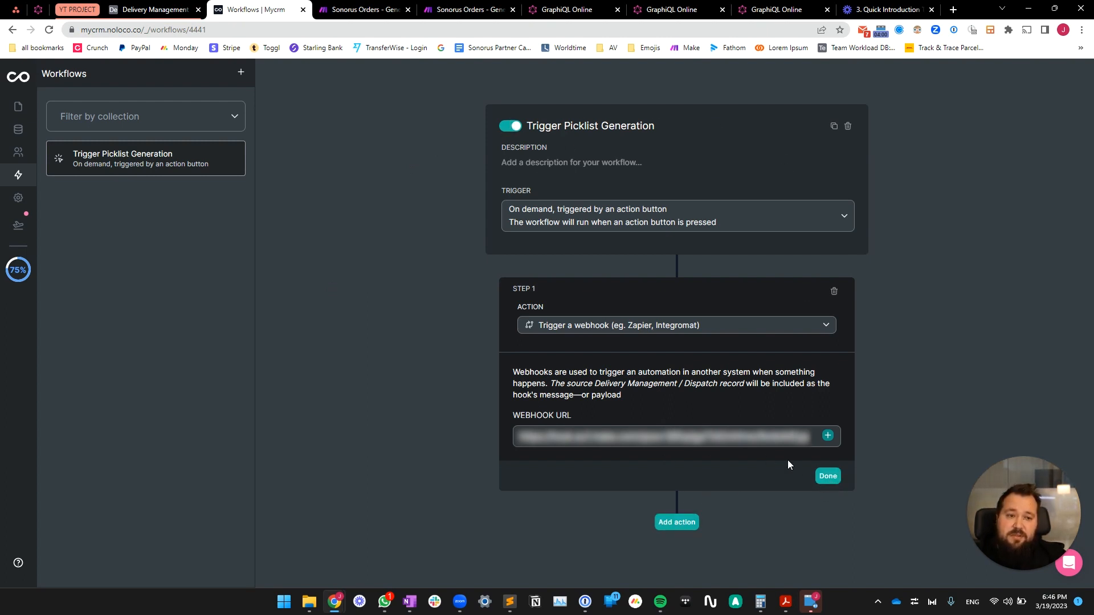
Step: Publish the pending Noloco app changes live
{"action": "left_click", "coordinate": [18, 225]}
{"action": "left_click", "coordinate": [244, 332]}
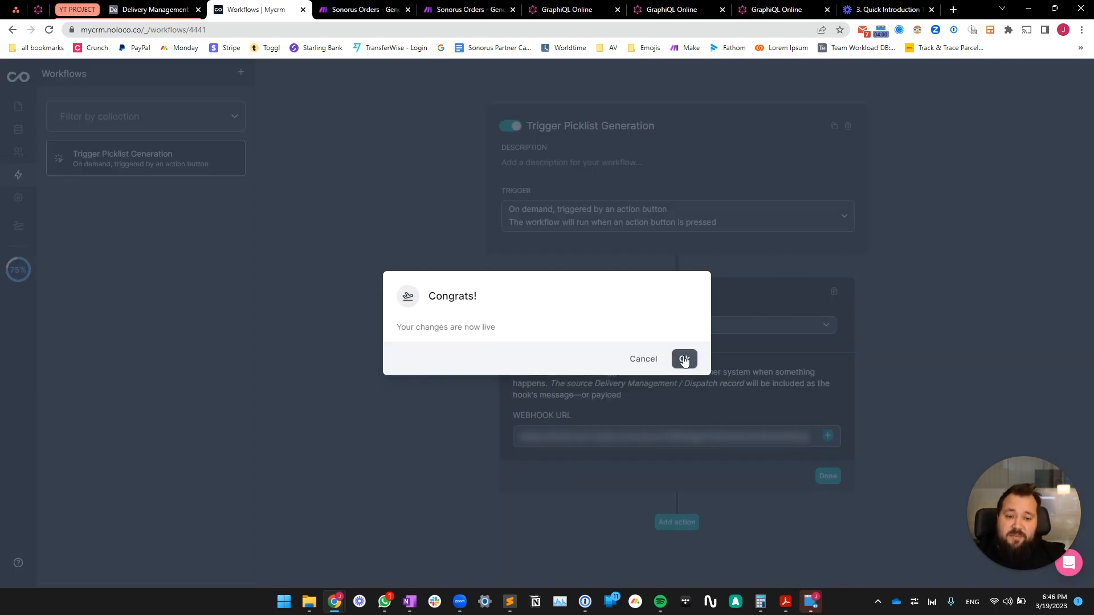
{"action": "left_click", "coordinate": [684, 358]}
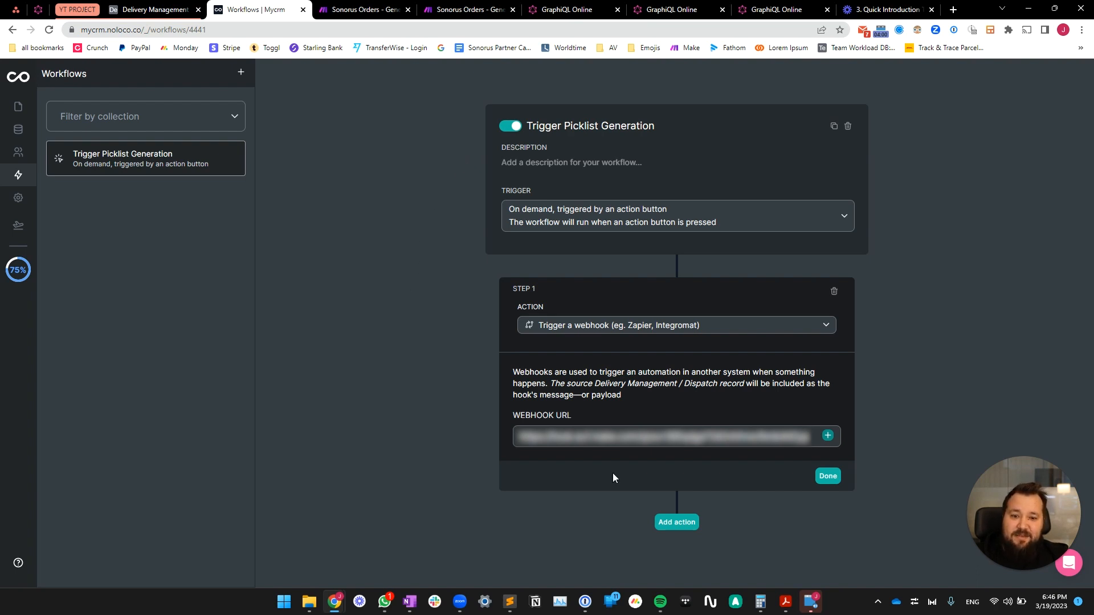
Step: Publish the app once more and return to the 01/25/2023 delivery page
{"action": "left_click", "coordinate": [18, 226]}
{"action": "left_click", "coordinate": [234, 331]}
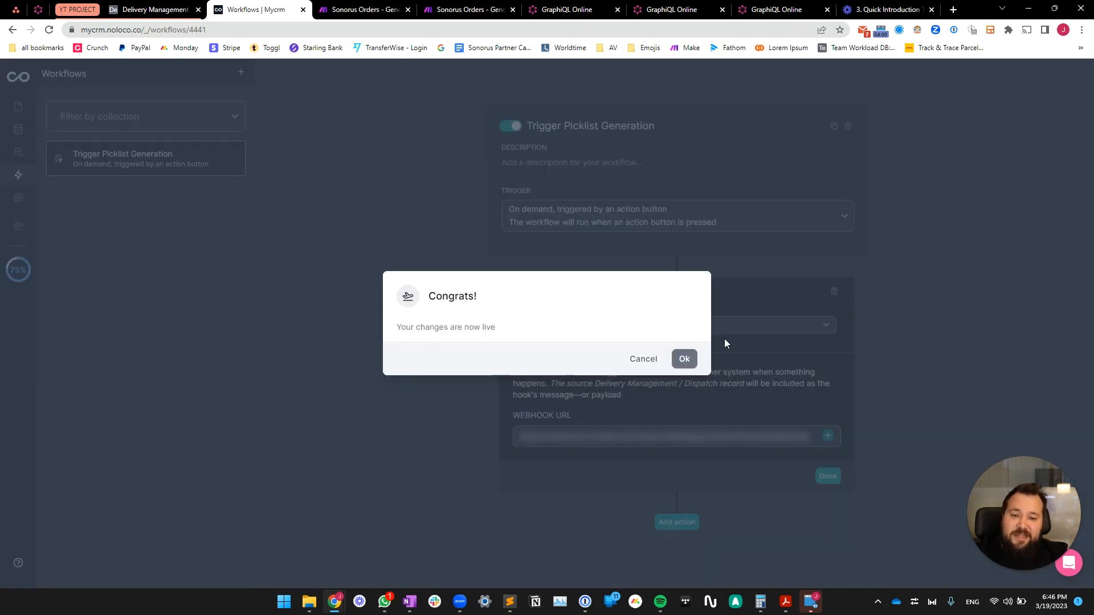
{"action": "left_click", "coordinate": [684, 358]}
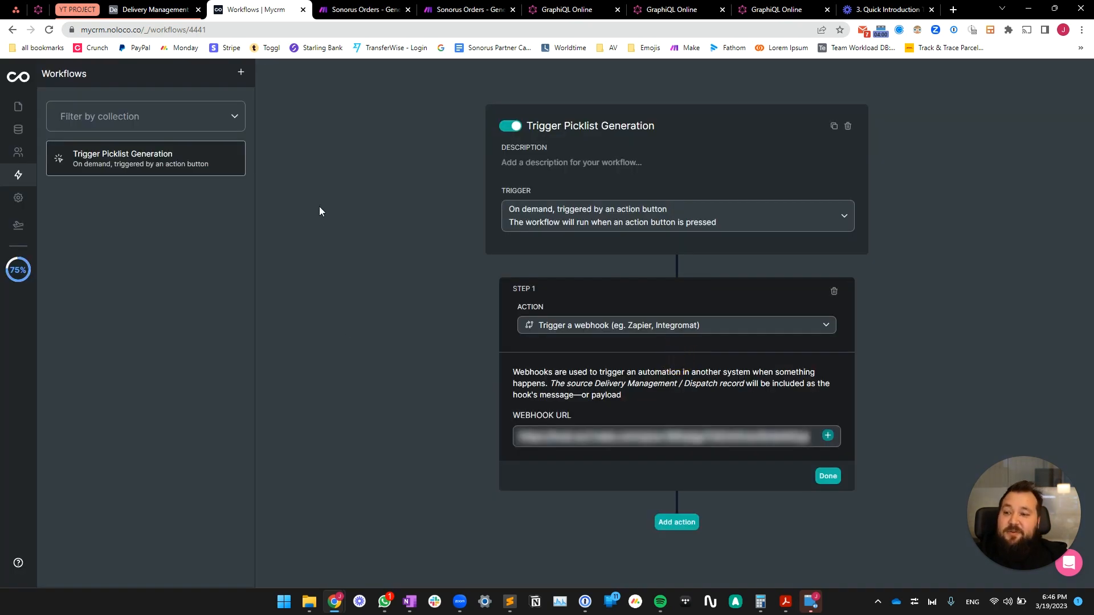
{"action": "left_click", "coordinate": [19, 108]}
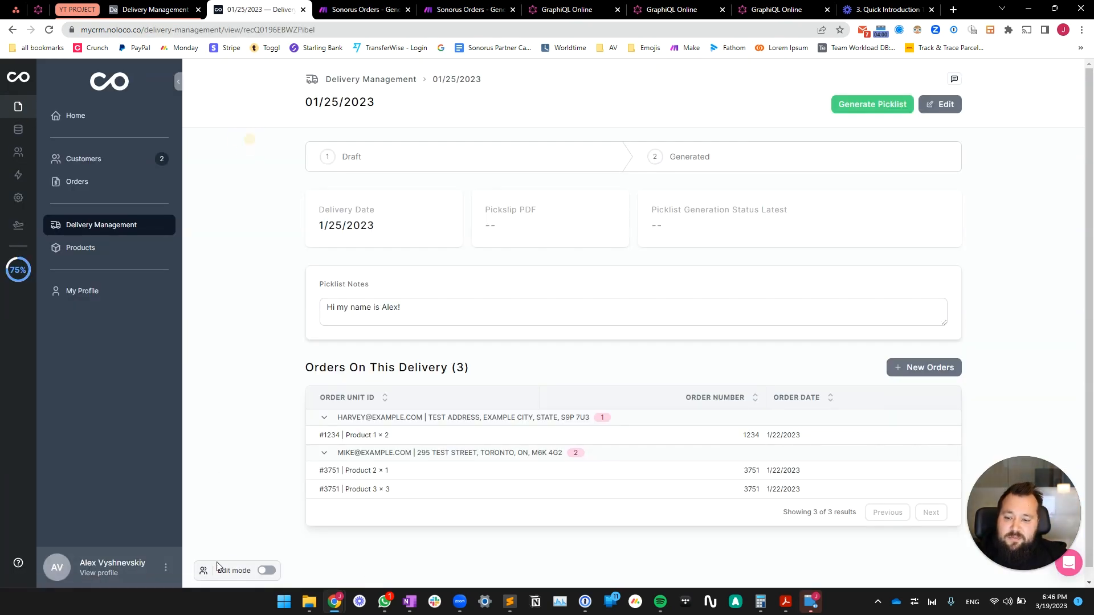
Step: Review the Generate Picklist button's on demand workflow action, keep Trigger Picklist Generation selected for this record, and leave edit mode
{"action": "left_click", "coordinate": [887, 104]}
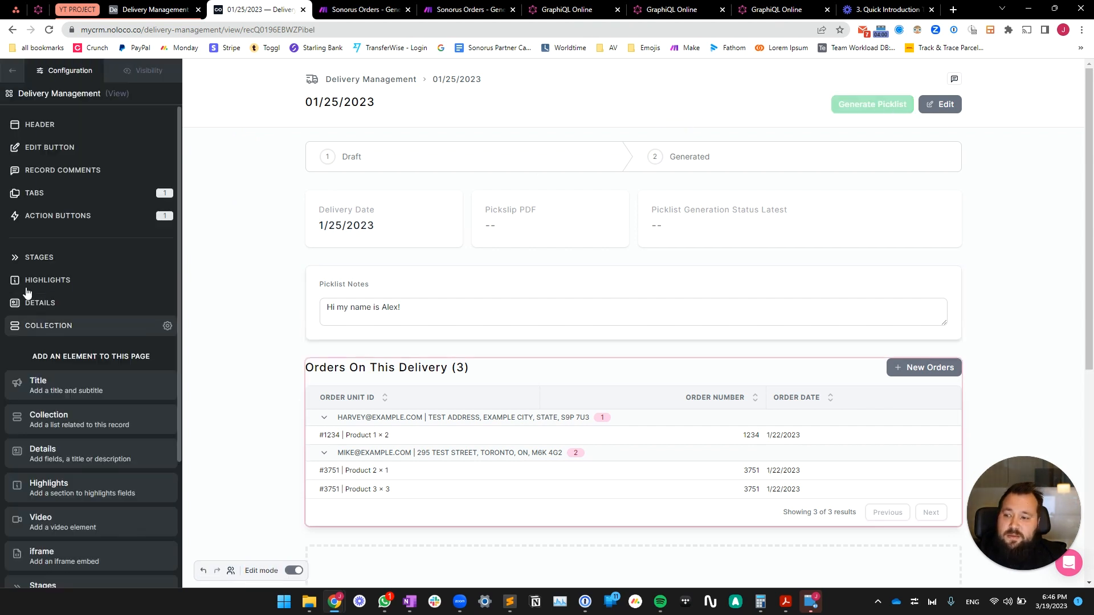
{"action": "left_click", "coordinate": [73, 217]}
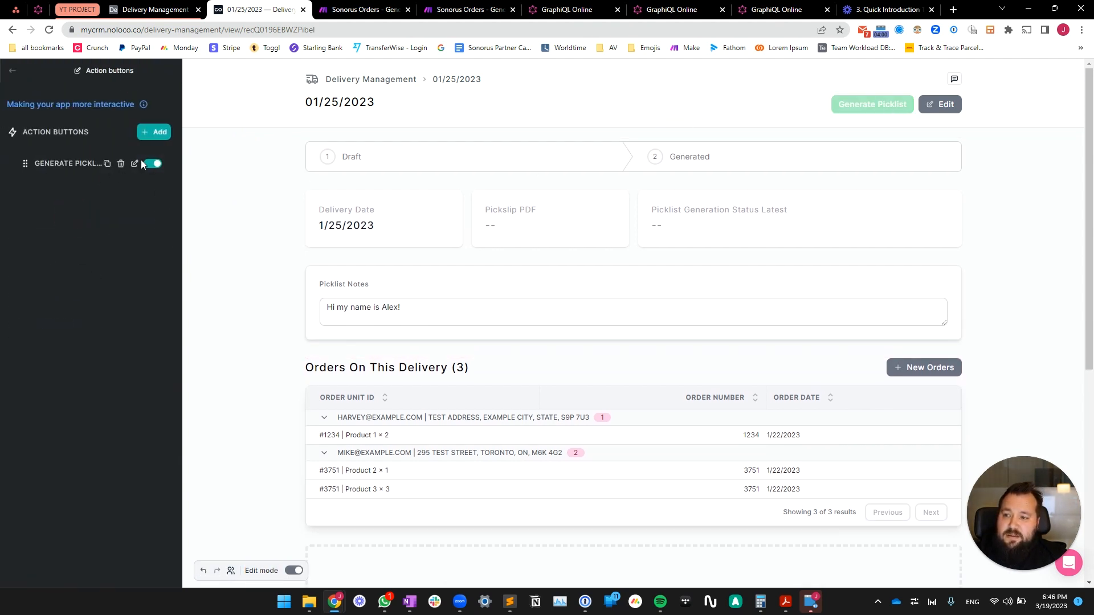
{"action": "left_click", "coordinate": [135, 162]}
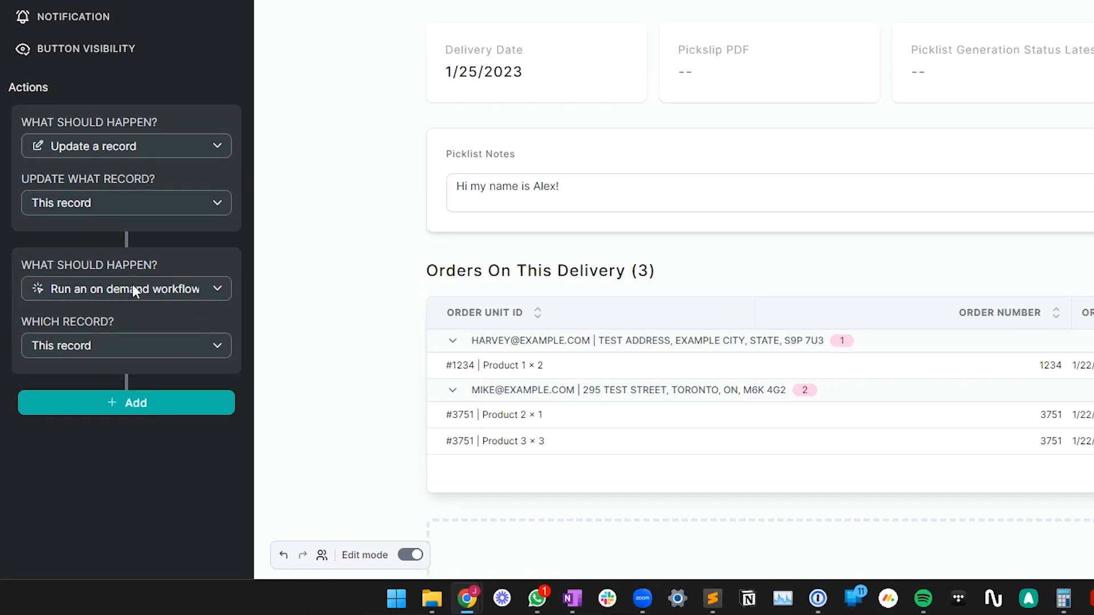
{"action": "left_click", "coordinate": [95, 380]}
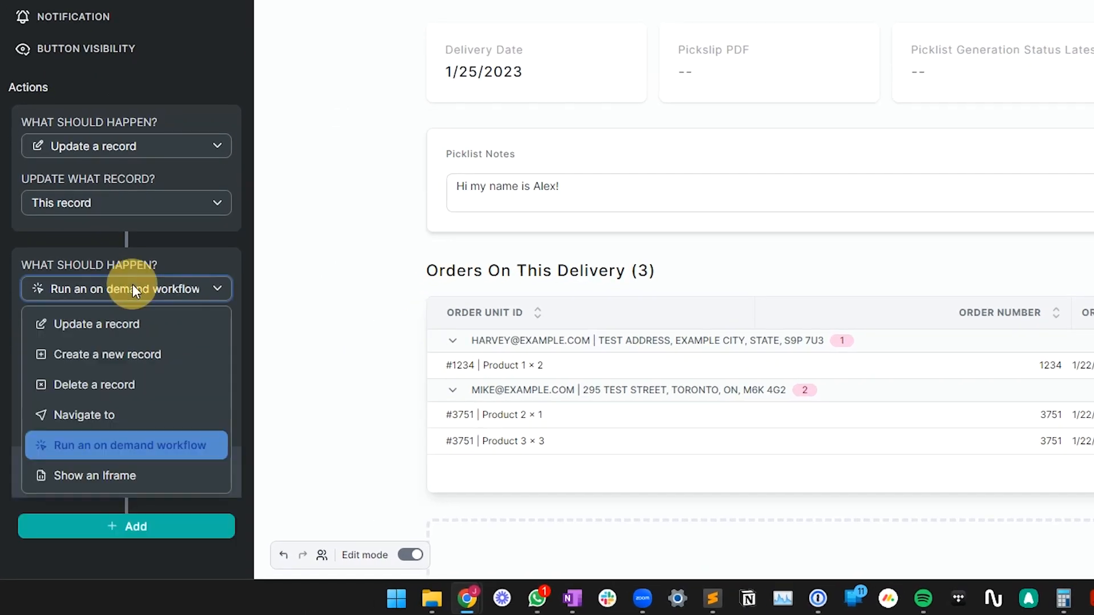
{"action": "left_click", "coordinate": [186, 263]}
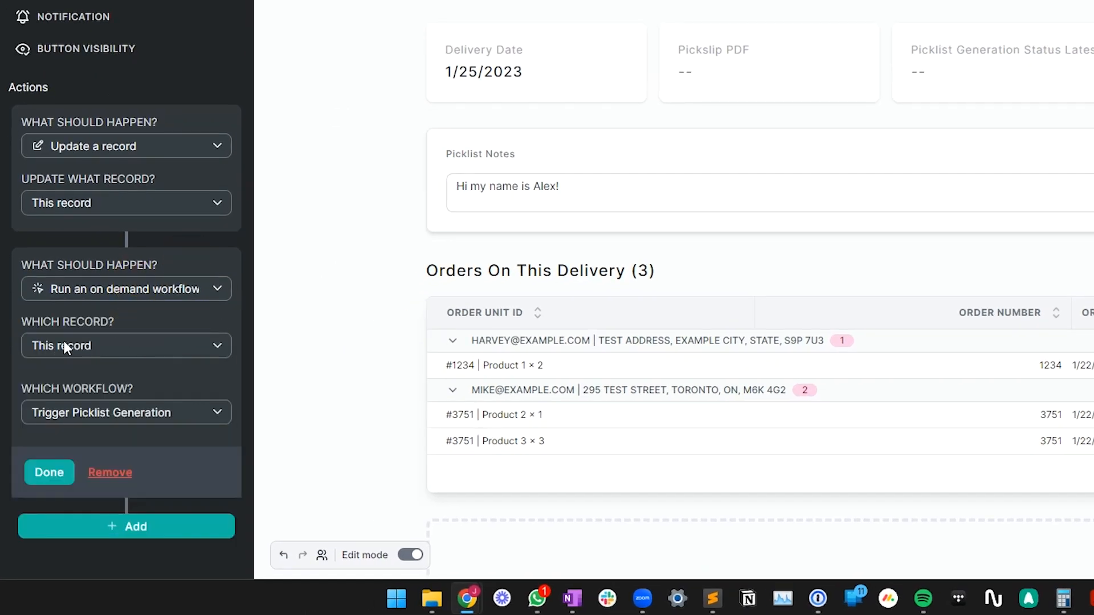
{"action": "left_click", "coordinate": [42, 415]}
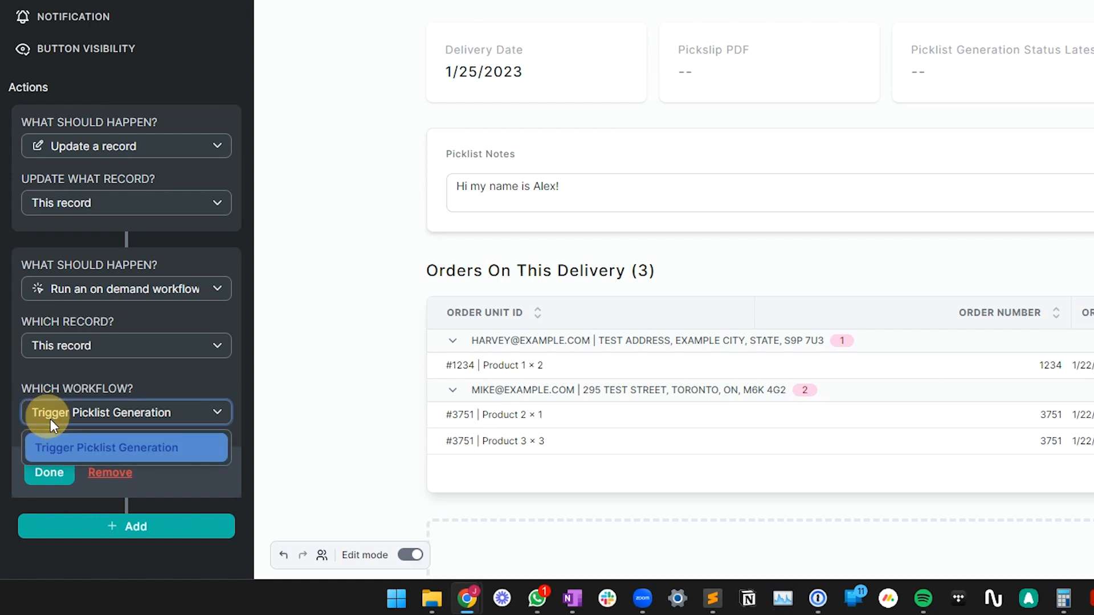
{"action": "left_click", "coordinate": [107, 450]}
{"action": "left_click", "coordinate": [48, 474]}
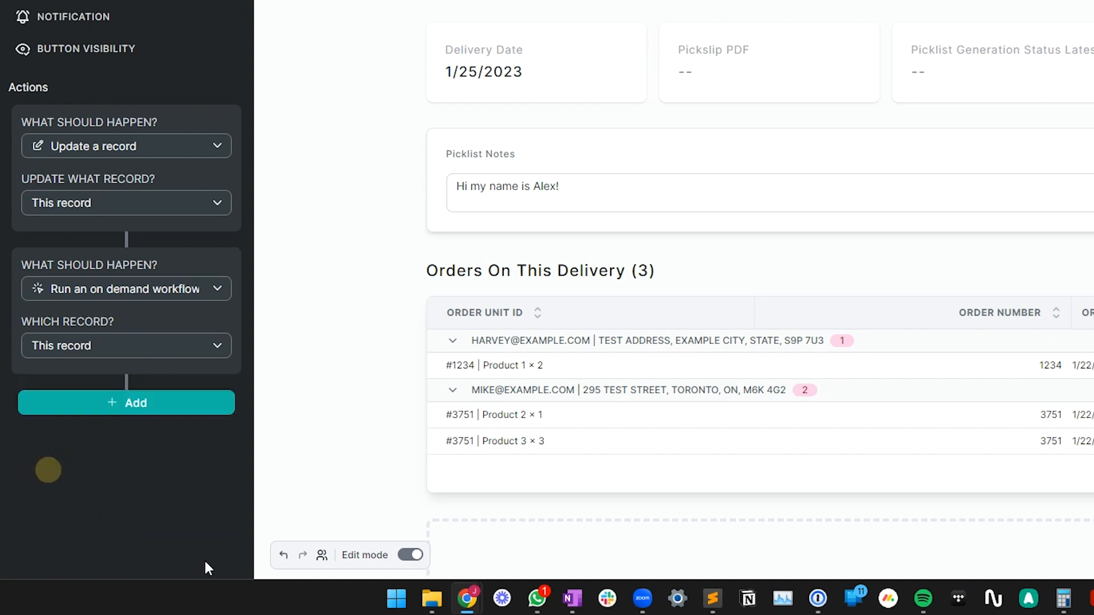
{"action": "left_click", "coordinate": [410, 555]}
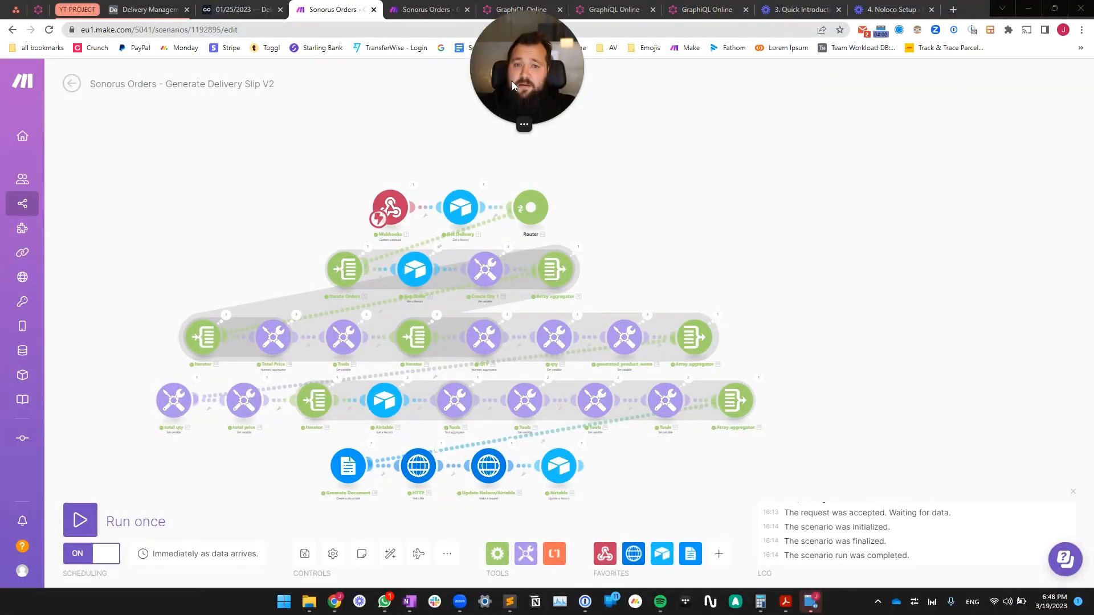
Step: Switch to the Make scenario Sonorus Orders - Generate Delivery Slip and examine where its Airtable modules update records
{"action": "left_click_drag", "start_coordinate": [513, 81], "coordinate": [61, 539]}
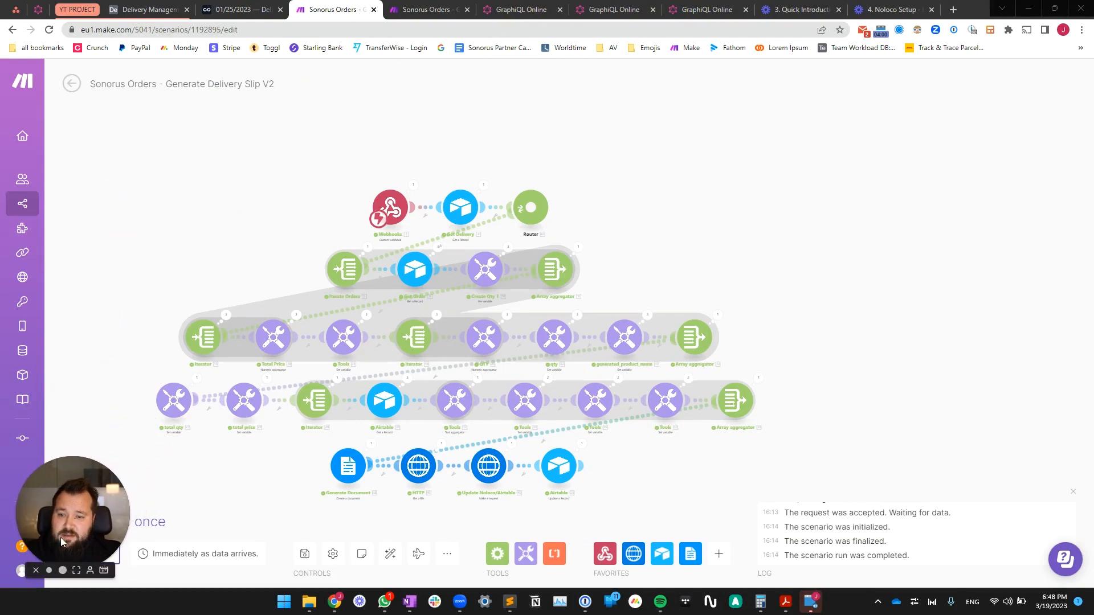
{"action": "left_click_drag", "start_coordinate": [334, 96], "coordinate": [393, 80]}
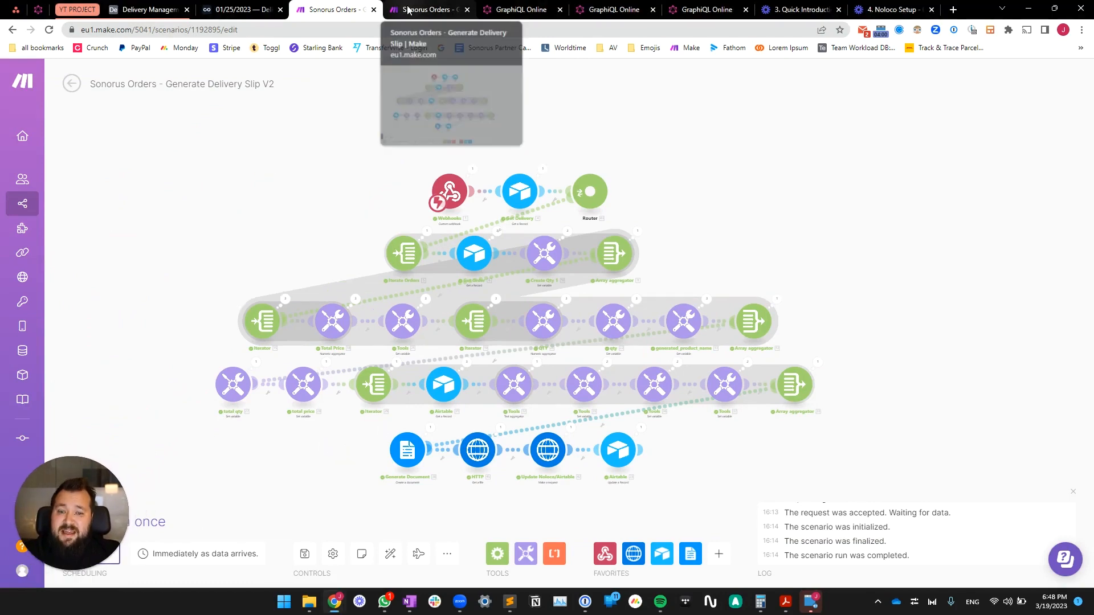
{"action": "left_click", "coordinate": [427, 9]}
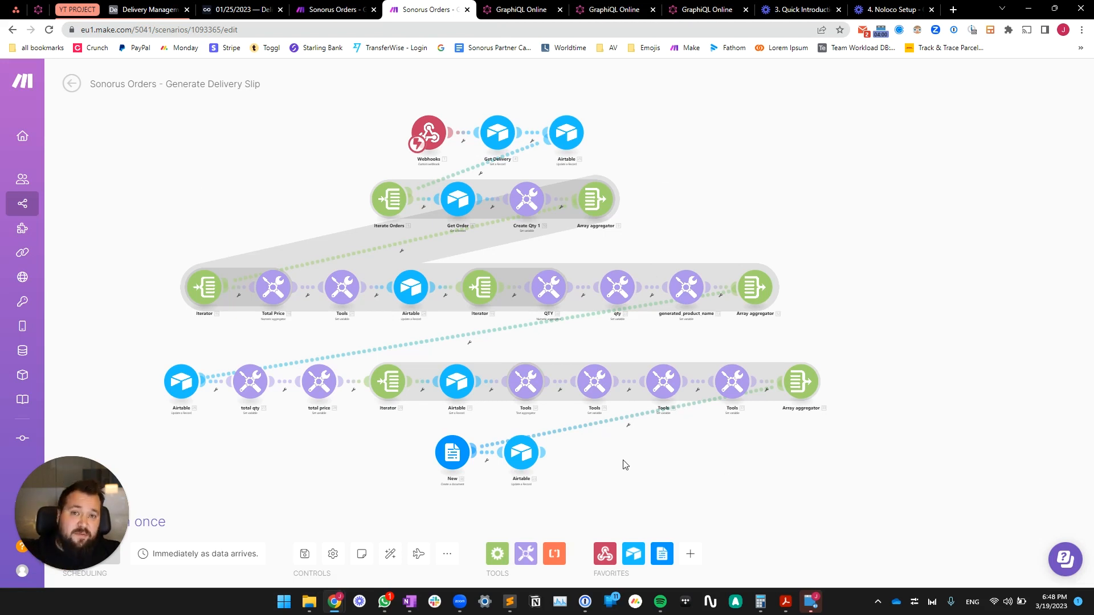
{"action": "left_click_drag", "start_coordinate": [297, 204], "coordinate": [353, 204]}
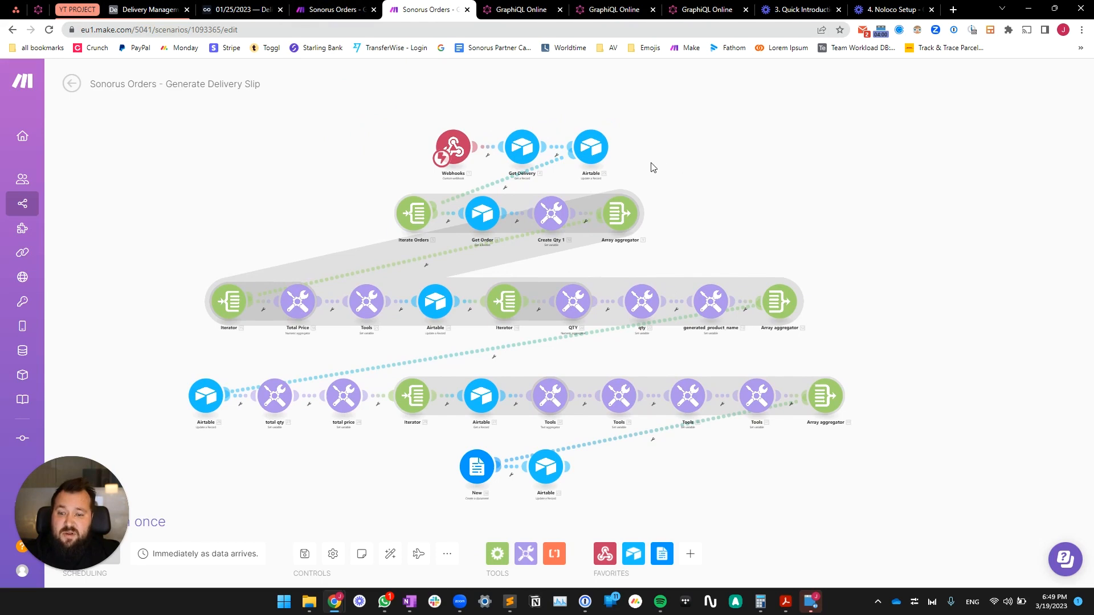
{"action": "scroll", "coordinate": [664, 165], "scroll_direction": "up", "scroll_amount": 1}
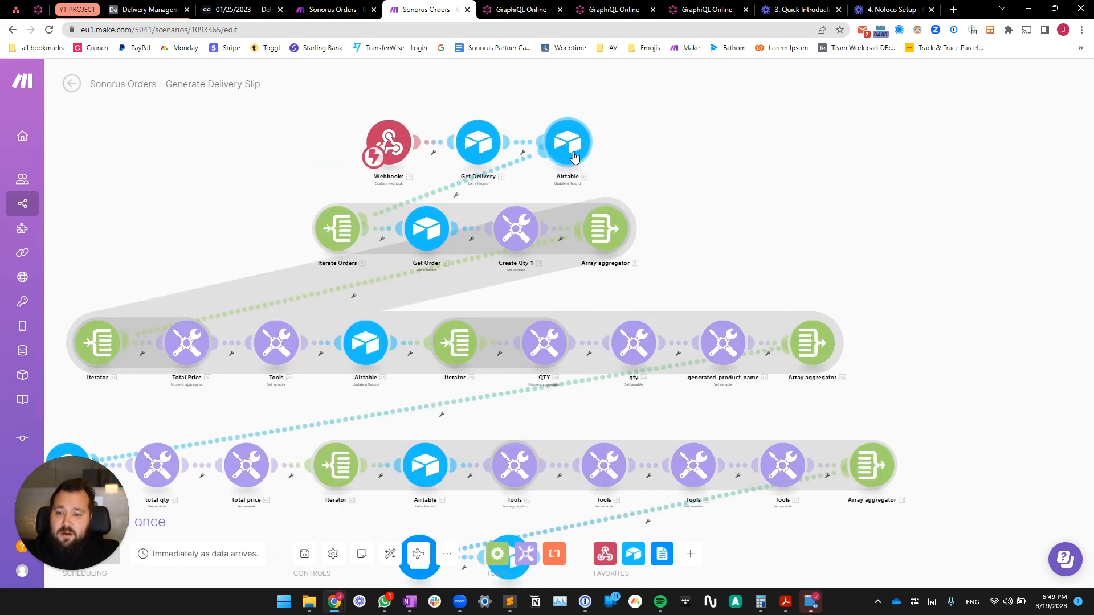
{"action": "left_click", "coordinate": [358, 344]}
{"action": "left_click", "coordinate": [200, 197]}
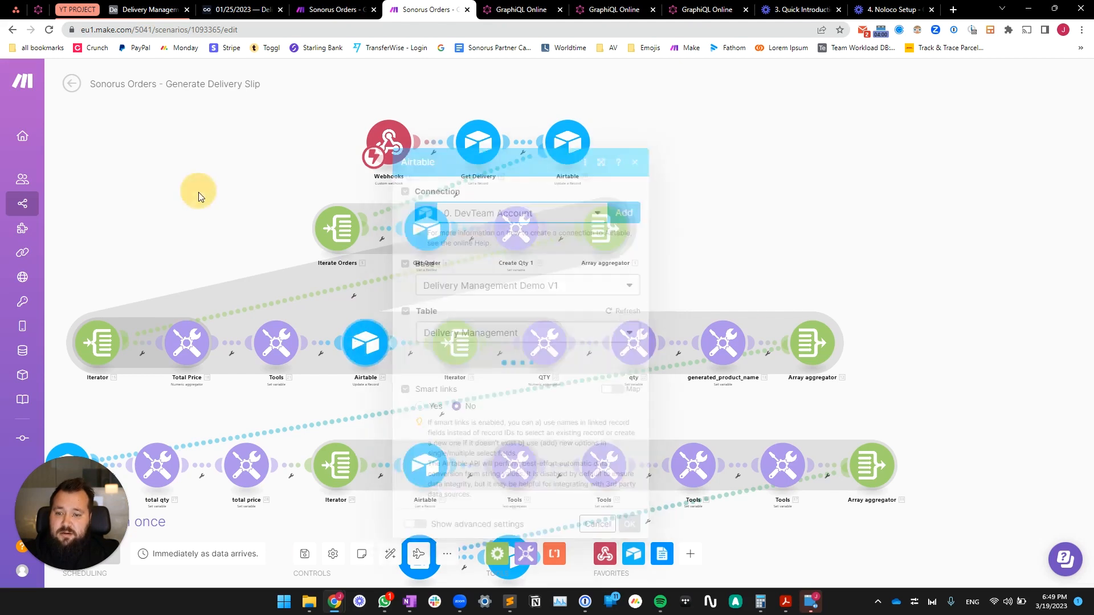
{"action": "left_click_drag", "start_coordinate": [281, 384], "coordinate": [329, 249]}
{"action": "left_click", "coordinate": [117, 331]}
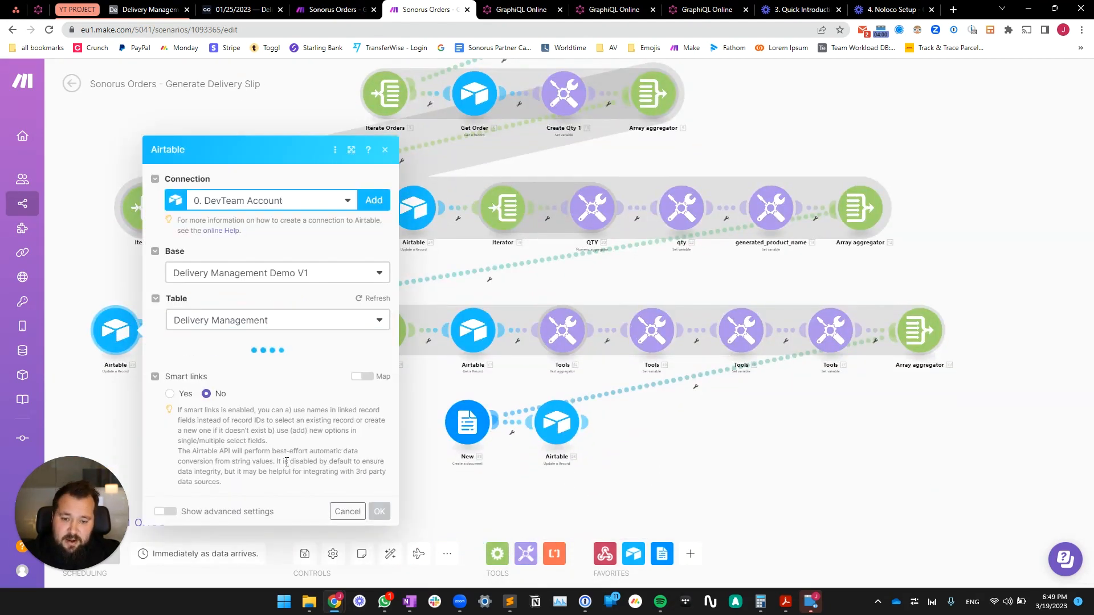
{"action": "left_click", "coordinate": [661, 450]}
{"action": "left_click", "coordinate": [557, 424]}
{"action": "left_click", "coordinate": [508, 445]}
{"action": "scroll", "coordinate": [513, 271], "scroll_direction": "down", "scroll_amount": 3}
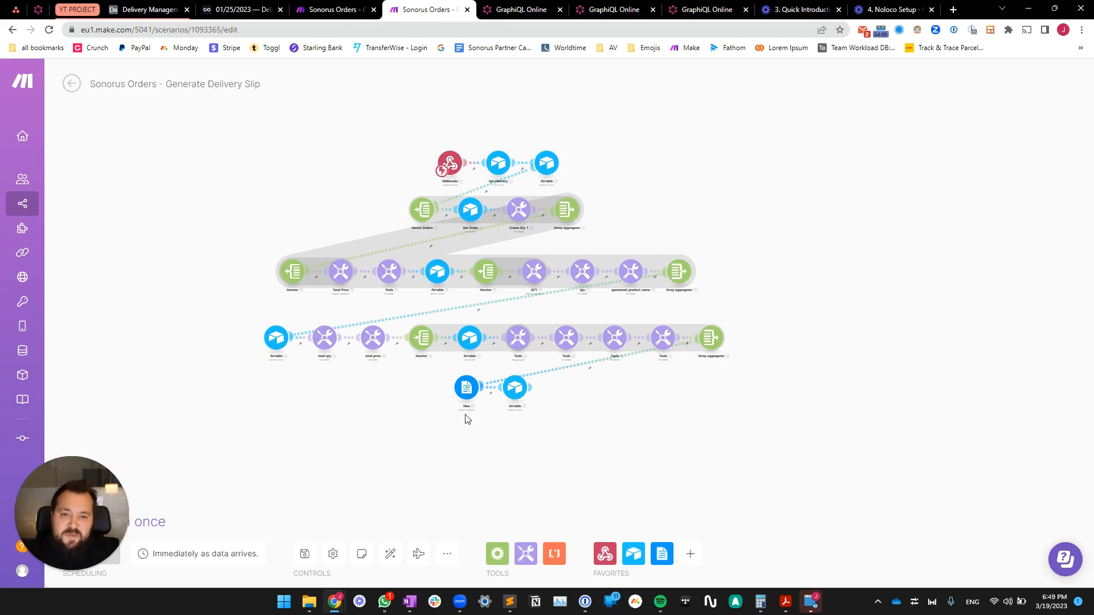
Step: Inspect the output bundle received by the Webhooks module in Sonorus Orders - Generate Delivery Slip V2
{"action": "left_click", "coordinate": [327, 9]}
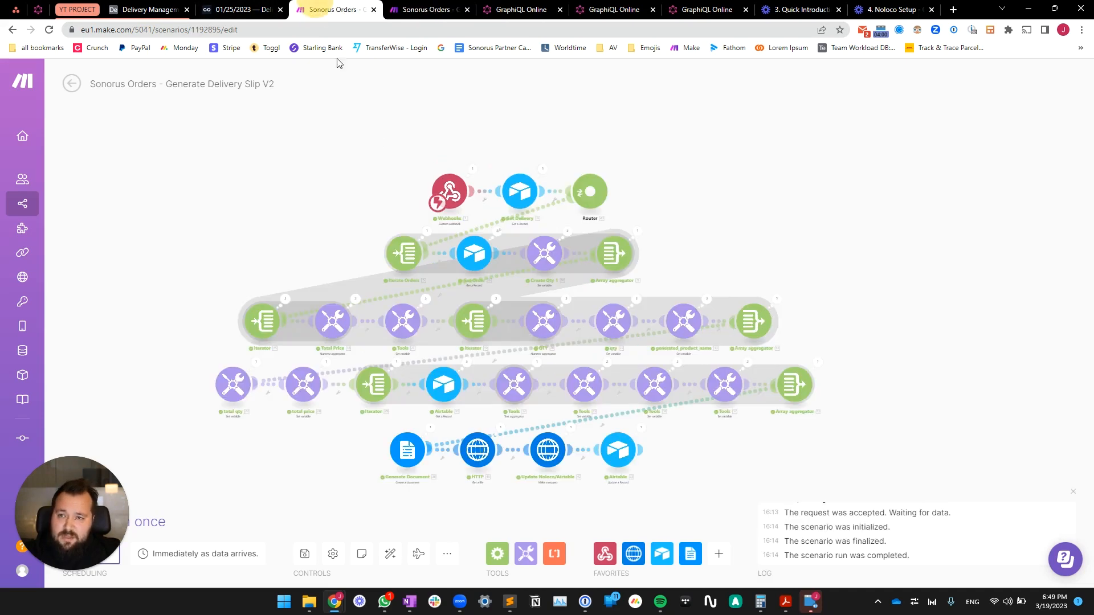
{"action": "left_click", "coordinate": [273, 166]}
{"action": "scroll", "coordinate": [324, 160], "scroll_direction": "up", "scroll_amount": 3}
{"action": "left_click_drag", "start_coordinate": [359, 159], "coordinate": [304, 142]}
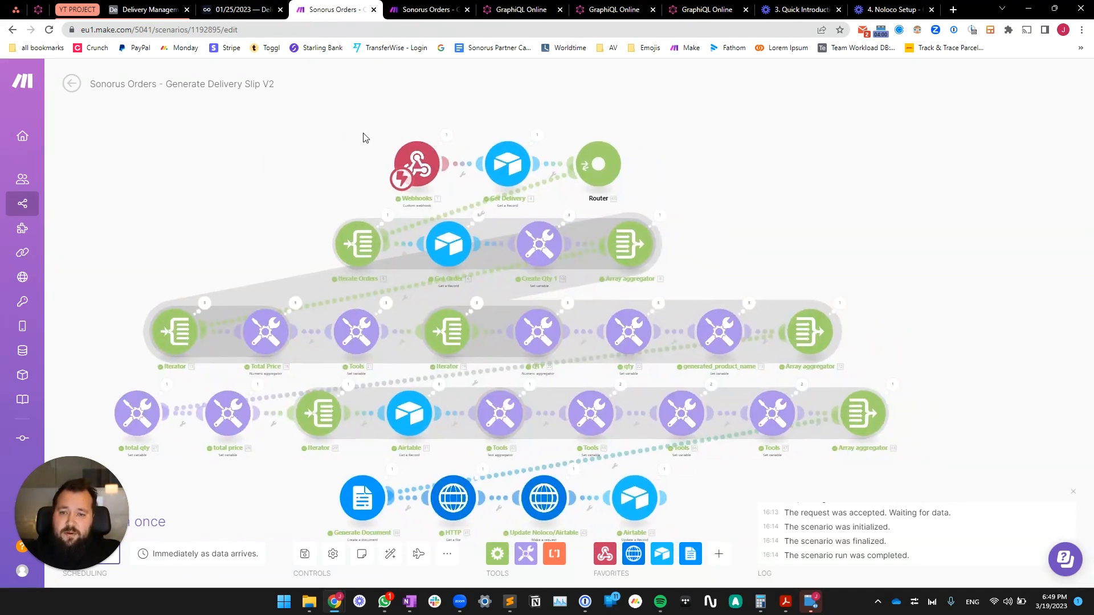
{"action": "left_click", "coordinate": [446, 135]}
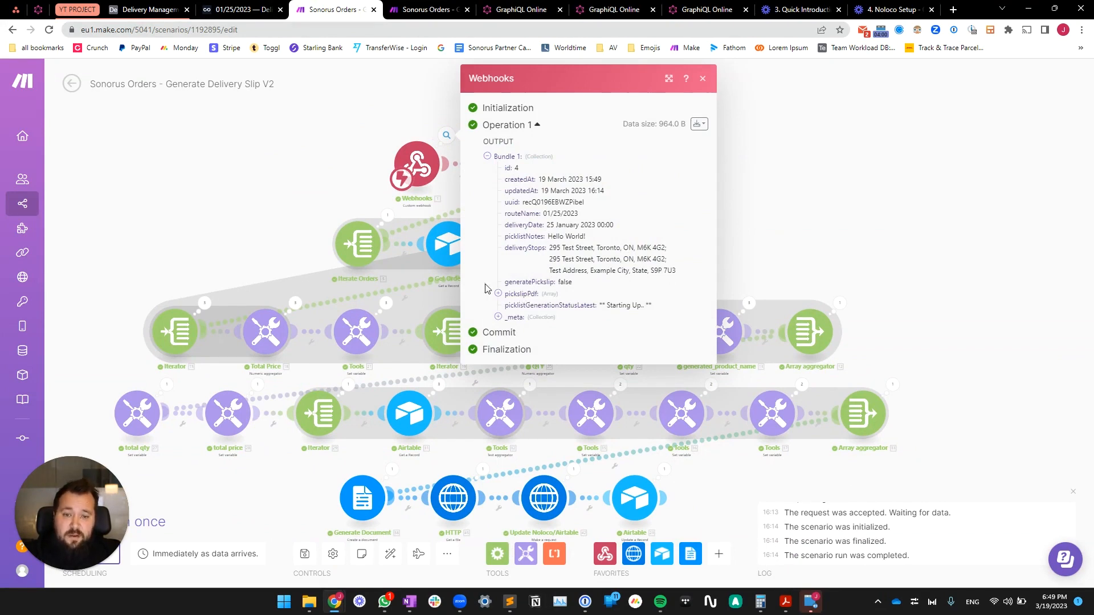
{"action": "left_click", "coordinate": [521, 294]}
{"action": "left_click", "coordinate": [521, 293]}
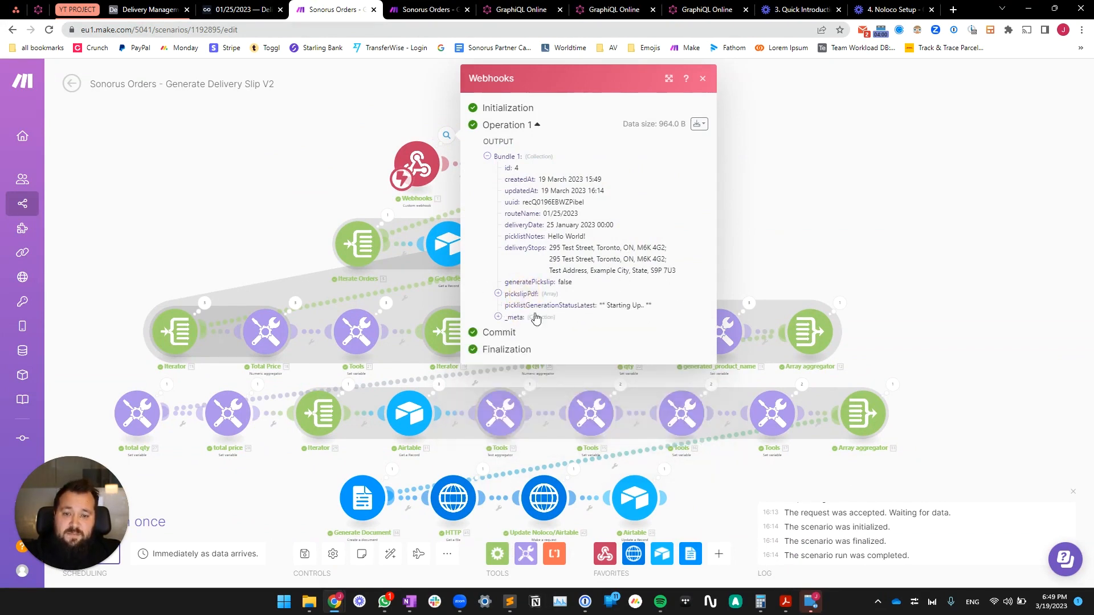
{"action": "left_click", "coordinate": [248, 180]}
{"action": "scroll", "coordinate": [267, 153], "scroll_direction": "down", "scroll_amount": 1}
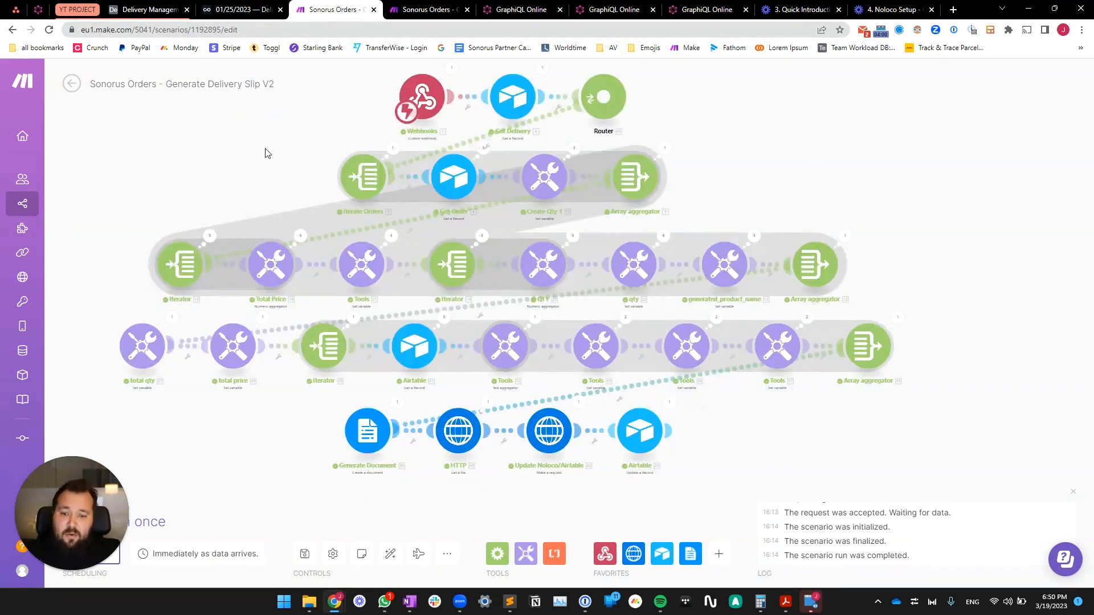
Step: Review the updateAirtableDeliveryManagement mutation and its query variables in GraphiQL Online, and compare them with the 01/25/2023 delivery page in Noloco
{"action": "left_click", "coordinate": [626, 9]}
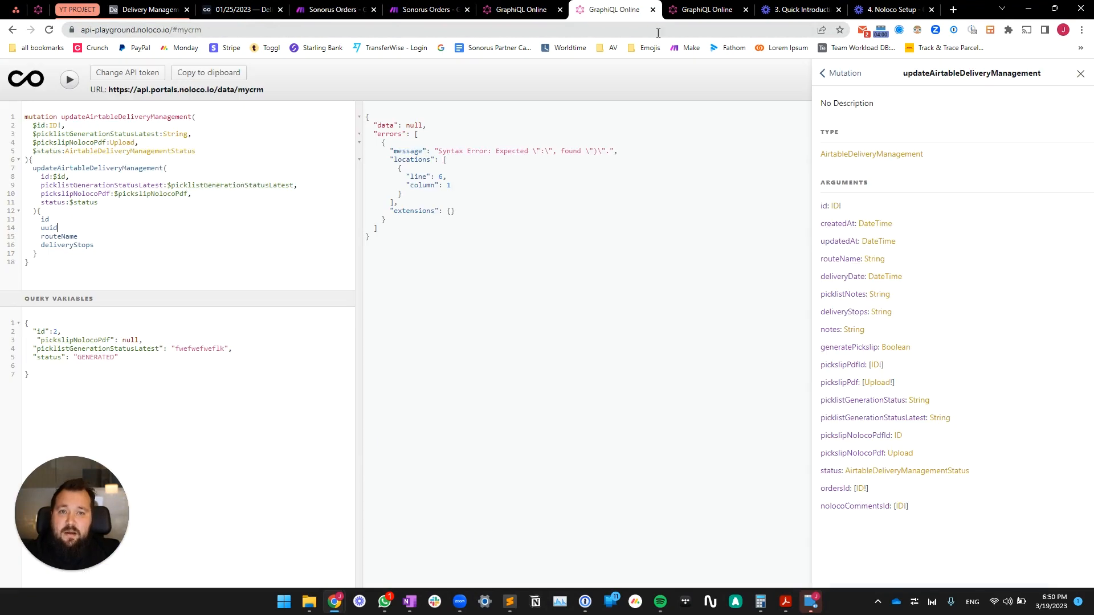
{"action": "left_click", "coordinate": [271, 284]}
{"action": "key", "text": "ctrl+a"}
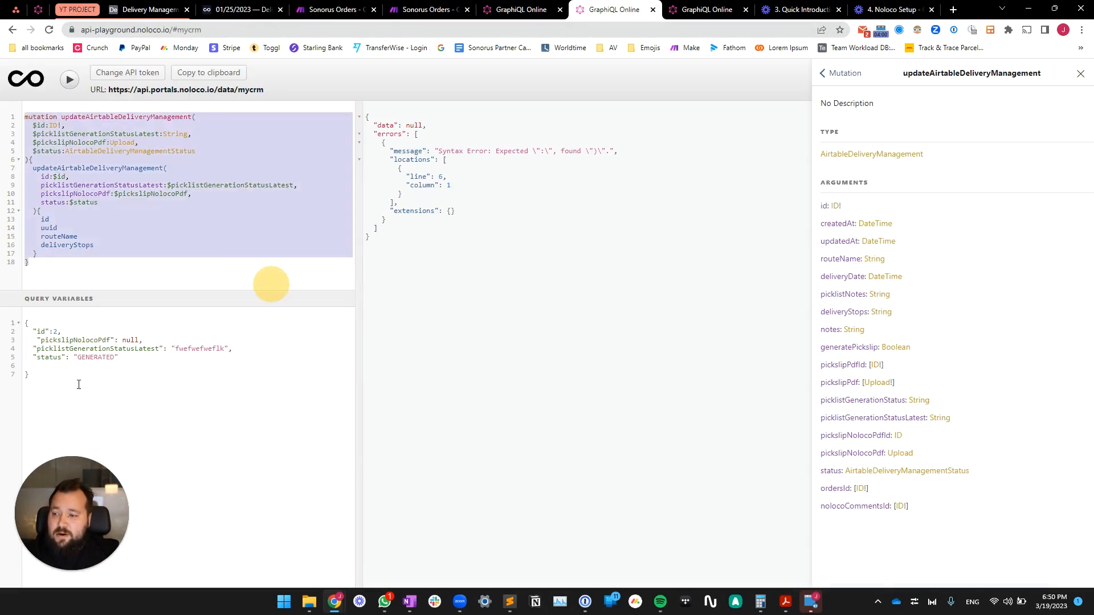
{"action": "left_click", "coordinate": [251, 8]}
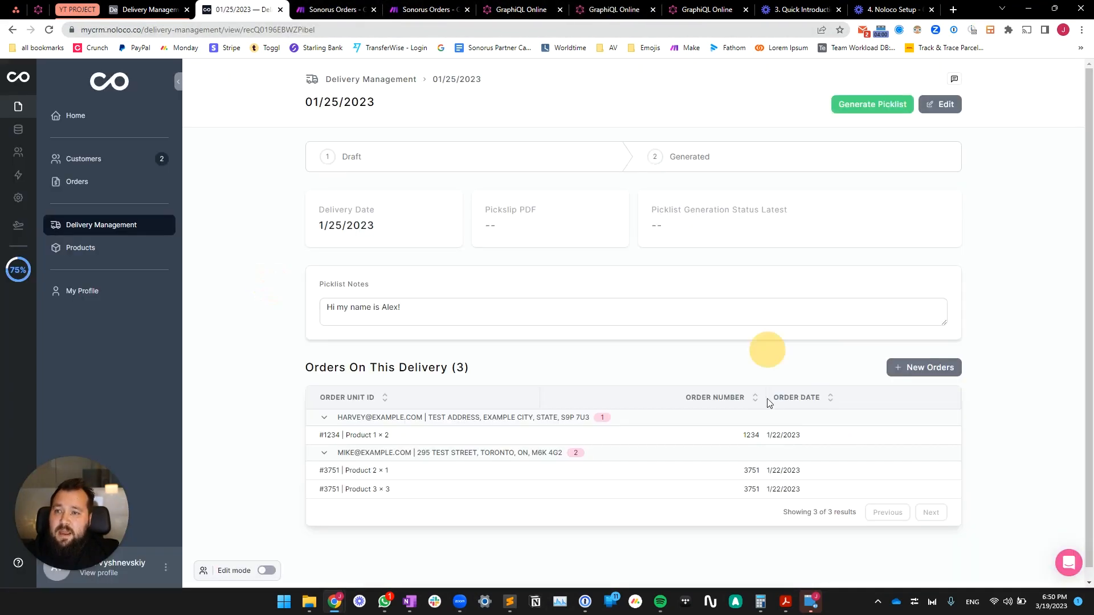
Step: Return to the Make scenario Generate Delivery Slip V2 and inspect the URL mapping of the HTTP Get a file module
{"action": "left_click", "coordinate": [397, 6]}
{"action": "left_click", "coordinate": [364, 6]}
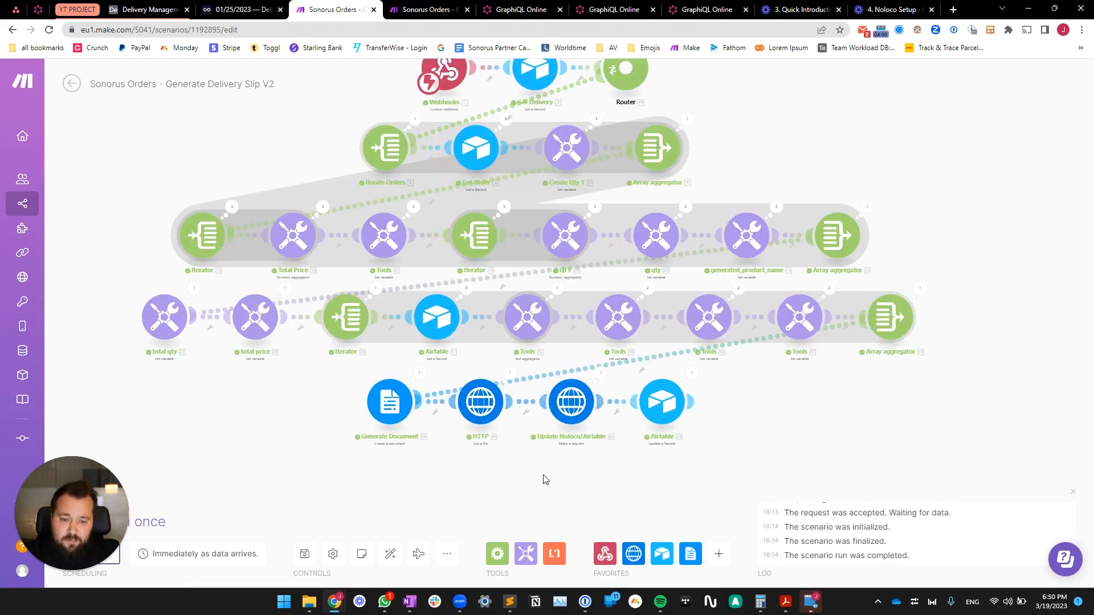
{"action": "scroll", "coordinate": [556, 446], "scroll_direction": "up", "scroll_amount": 2}
{"action": "scroll", "coordinate": [556, 445], "scroll_direction": "up", "scroll_amount": 2}
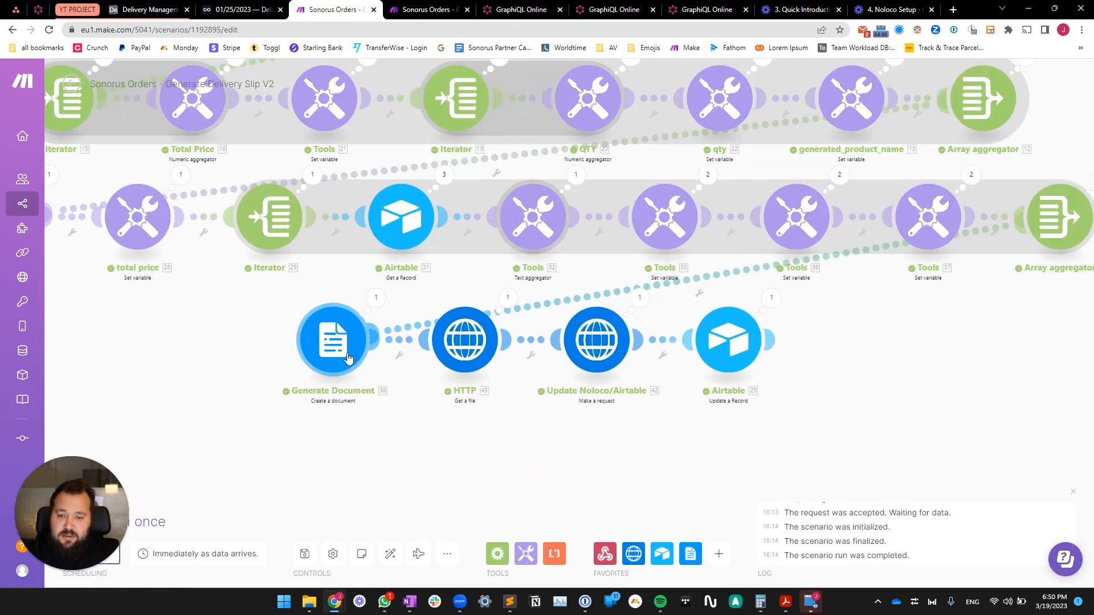
{"action": "left_click", "coordinate": [465, 348]}
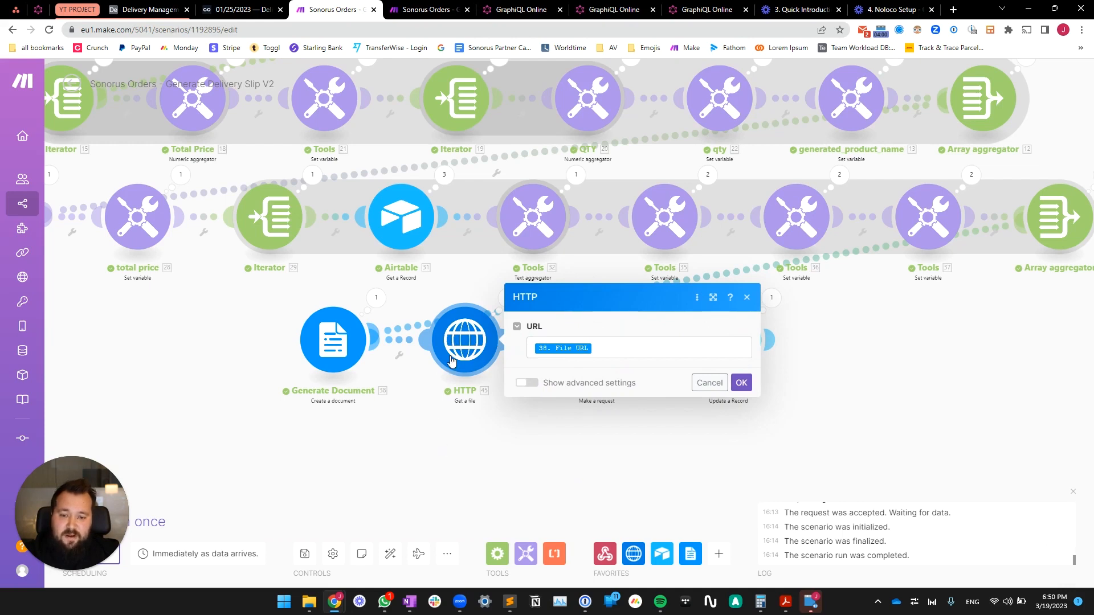
{"action": "left_click", "coordinate": [617, 352]}
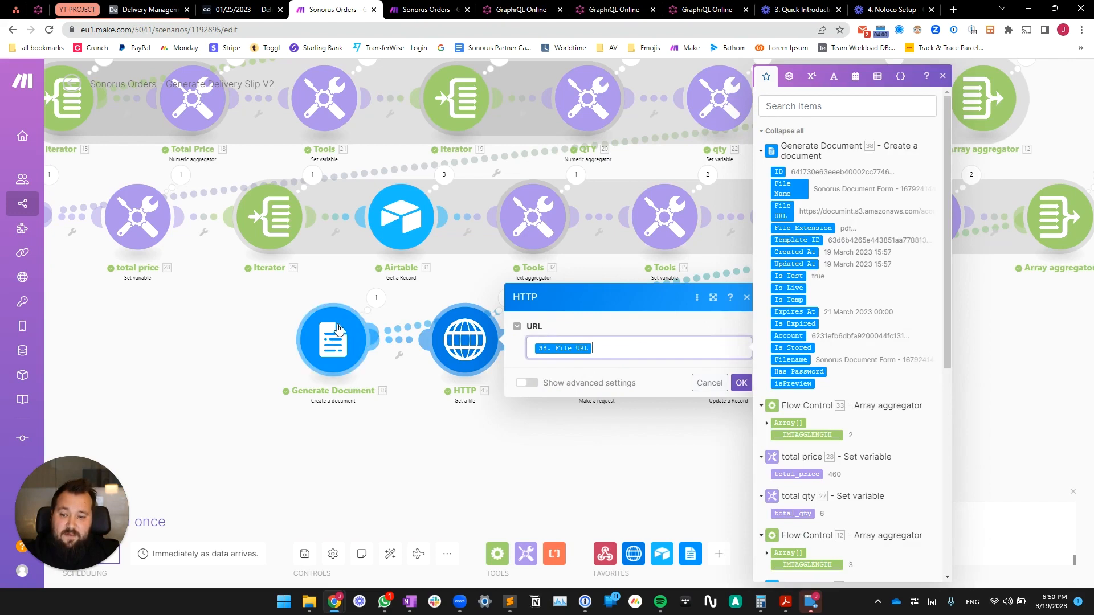
{"action": "left_click", "coordinate": [616, 443]}
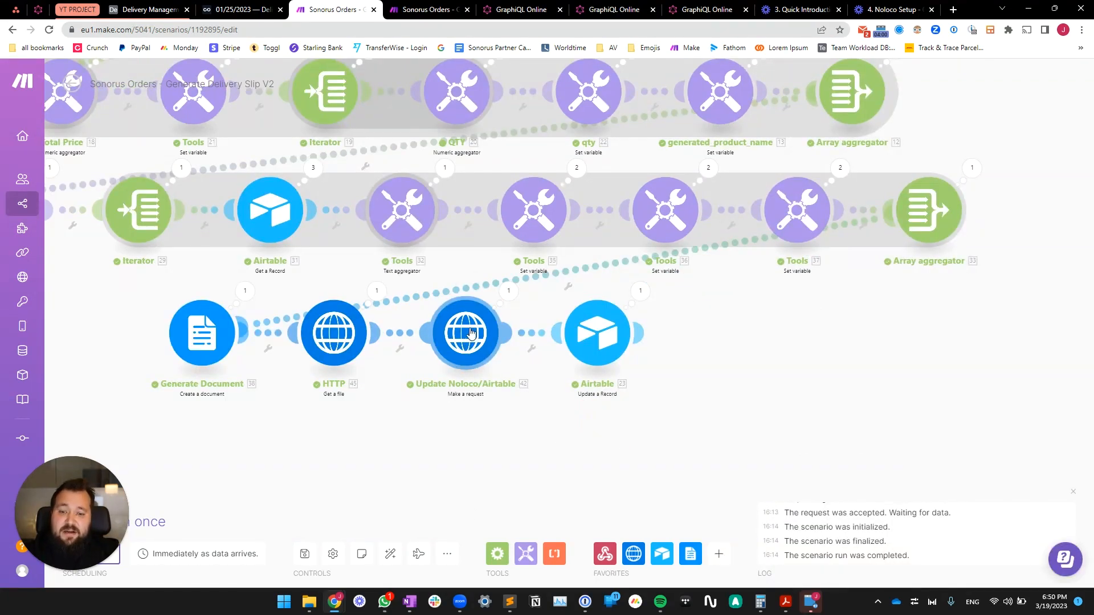
Step: Examine the available HTTP actions and the URL, method and Authorization header of the Update Noloco/Airtable request module
{"action": "left_click", "coordinate": [566, 442]}
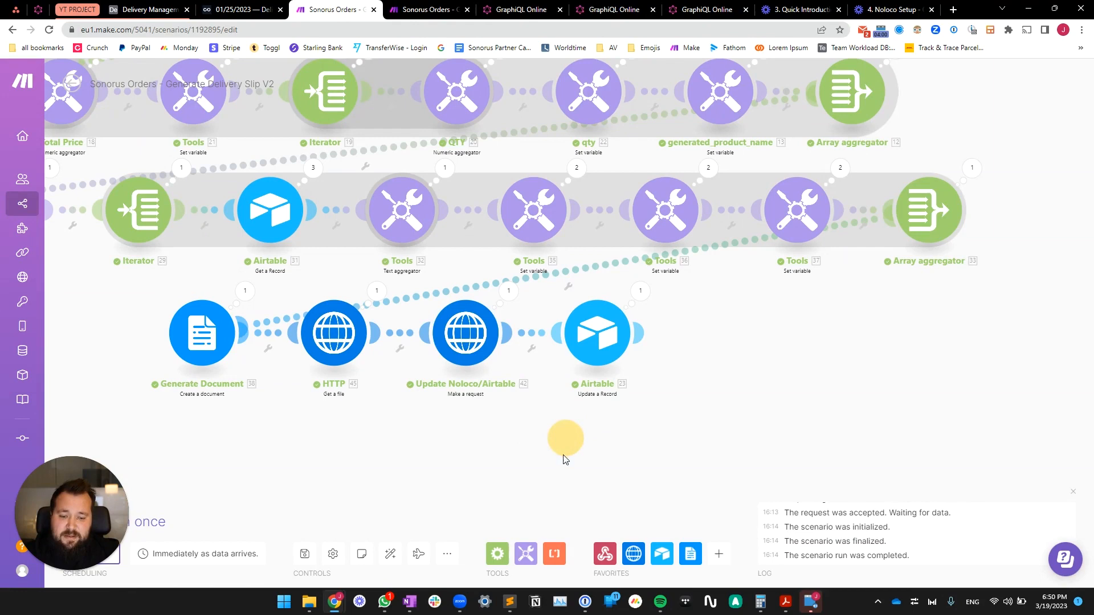
{"action": "left_click", "coordinate": [633, 553]}
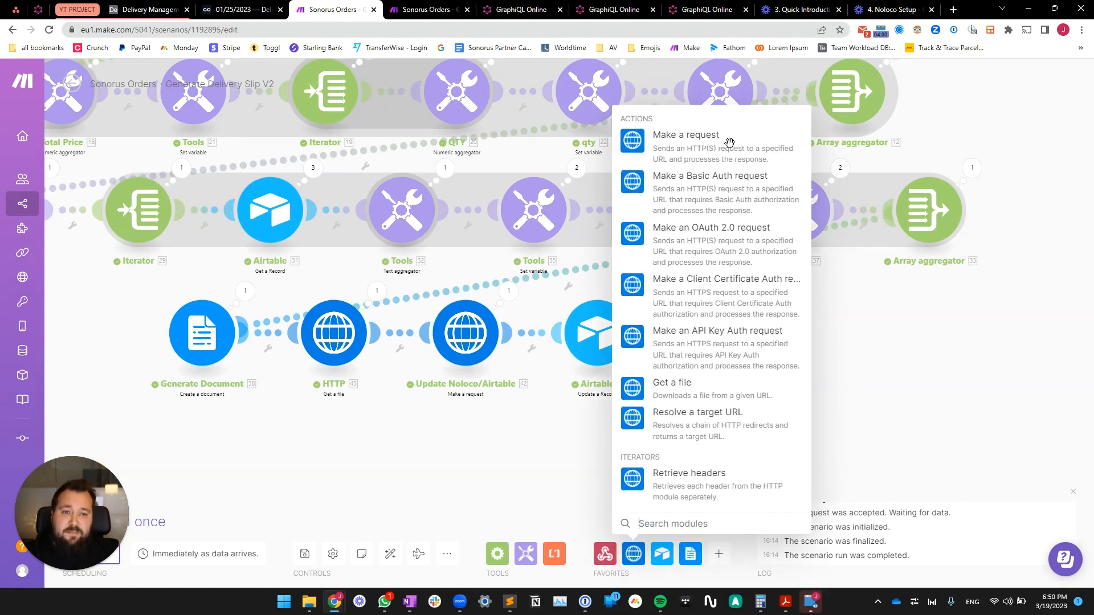
{"action": "left_click", "coordinate": [484, 439]}
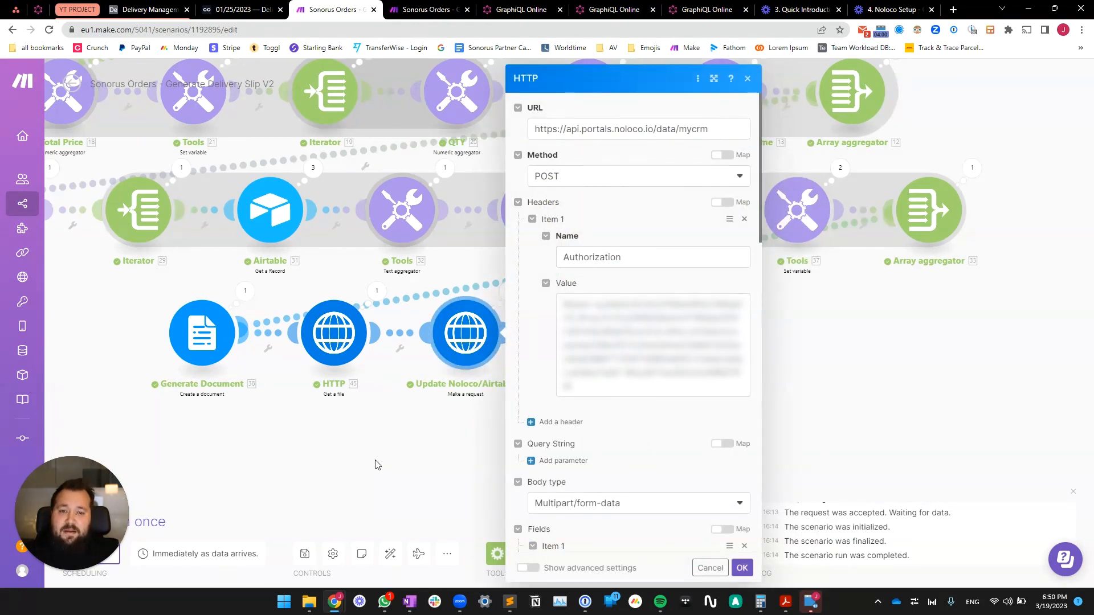
{"action": "left_click_drag", "start_coordinate": [536, 129], "coordinate": [708, 130]}
{"action": "left_click", "coordinate": [680, 129]}
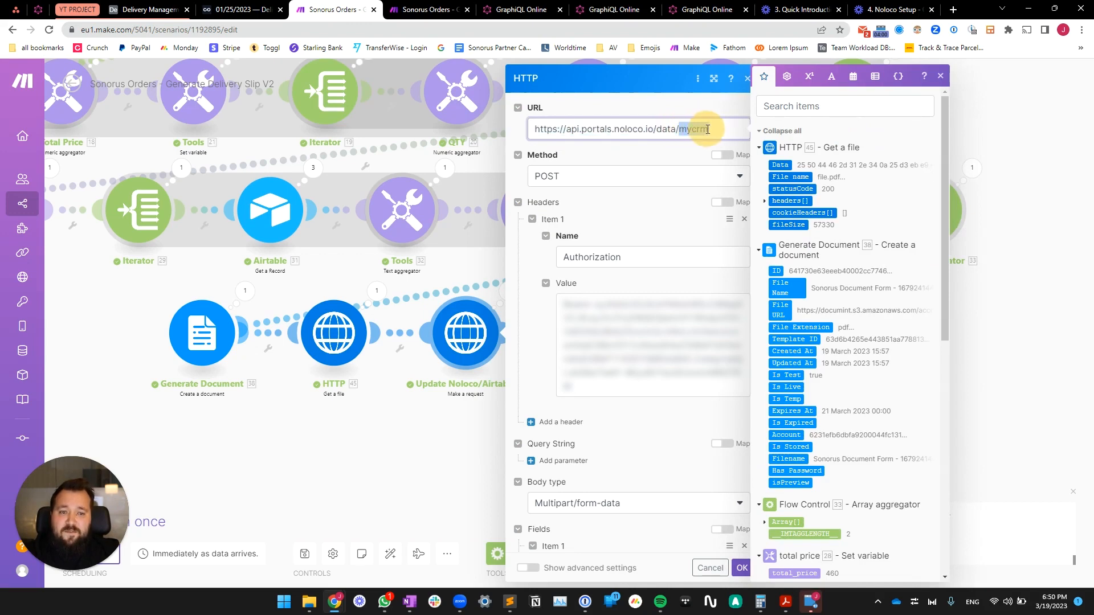
{"action": "left_click", "coordinate": [580, 157]}
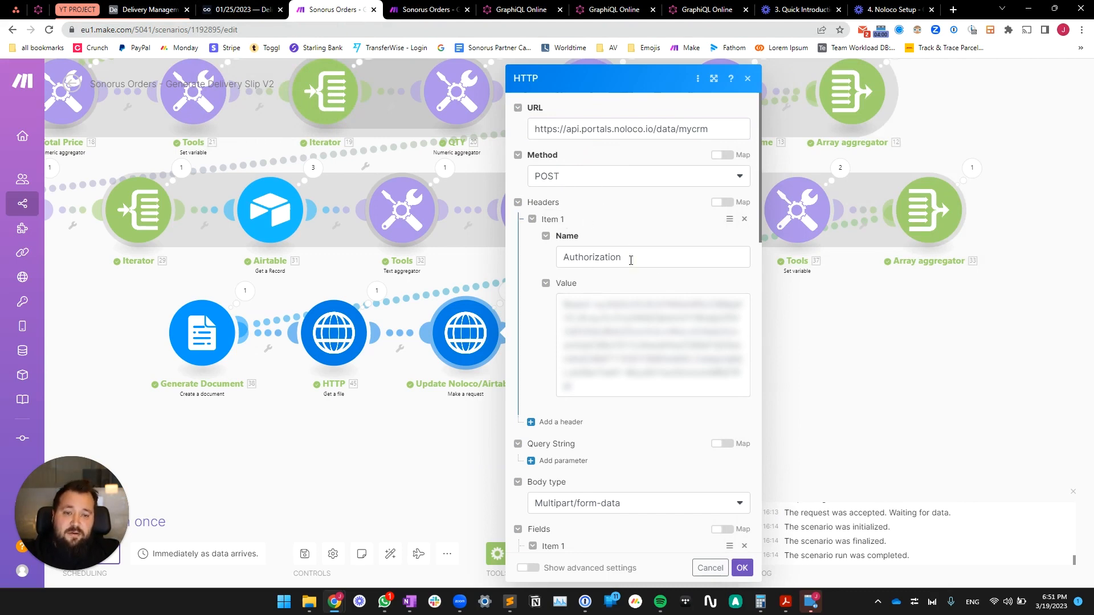
{"action": "left_click_drag", "start_coordinate": [630, 260], "coordinate": [562, 254]}
{"action": "left_click", "coordinate": [619, 207]}
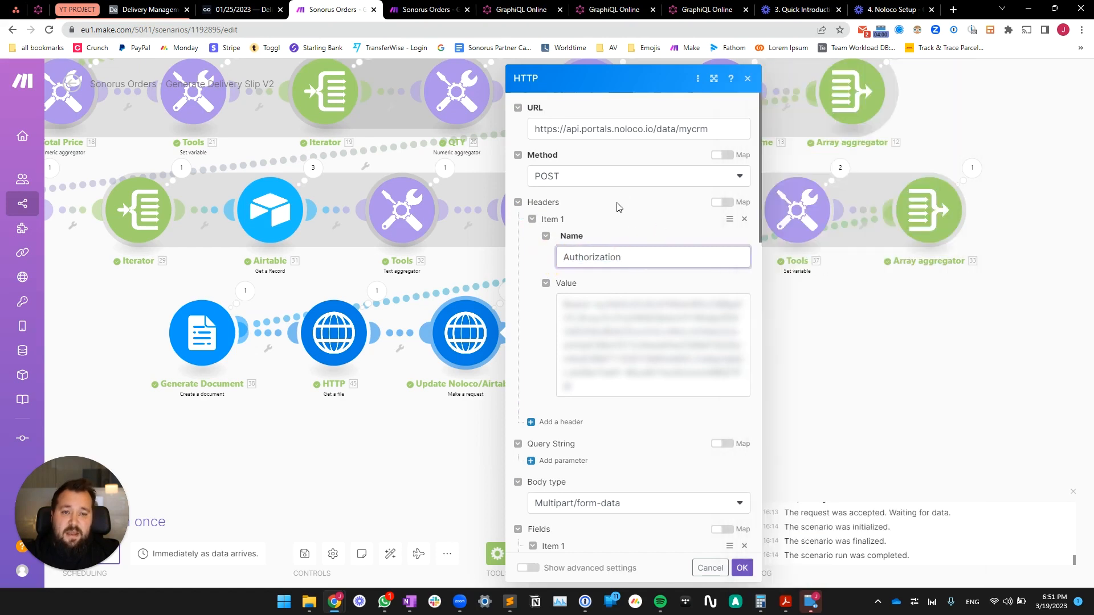
Step: Examine the Authorization header of the Update Noloco/Airtable request, checking the prefix and the token portion of its value
{"action": "scroll", "coordinate": [619, 206], "scroll_direction": "down", "scroll_amount": 2}
{"action": "left_click", "coordinate": [570, 188]}
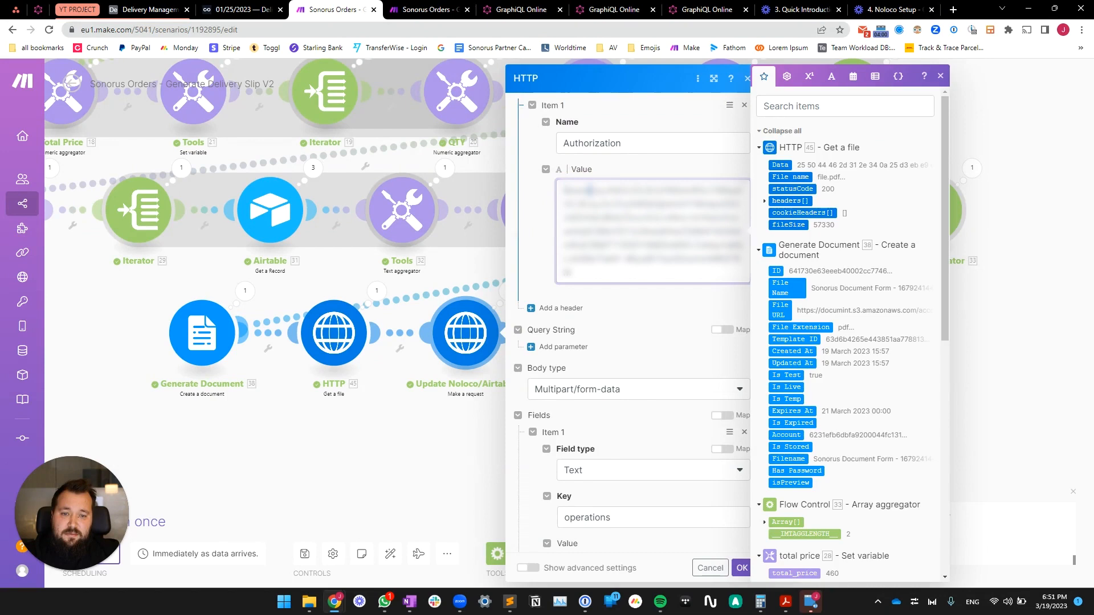
{"action": "left_click_drag", "start_coordinate": [596, 190], "coordinate": [634, 312]}
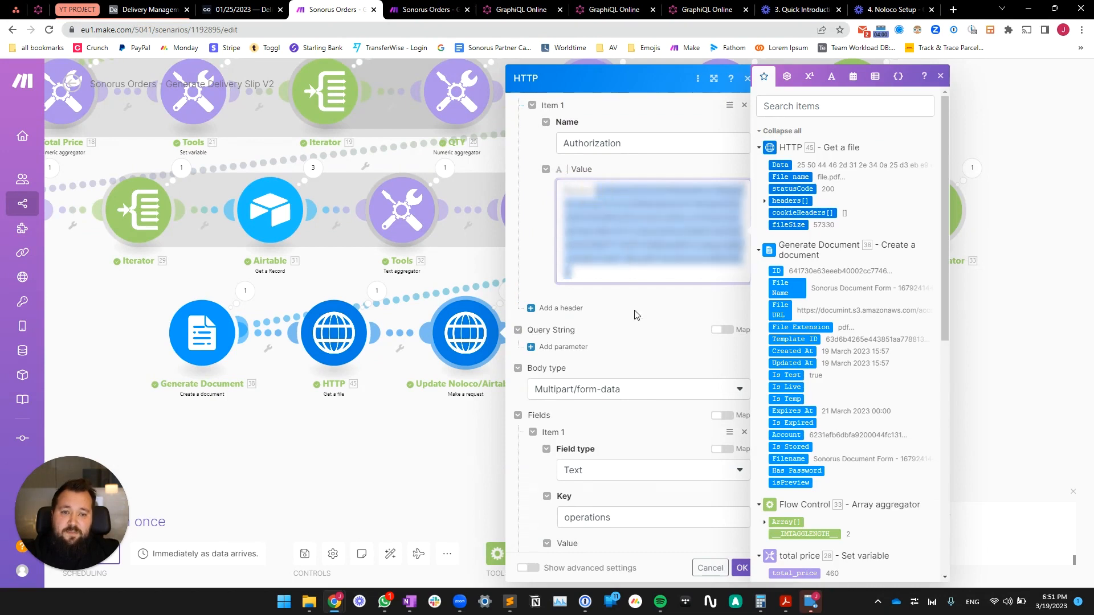
{"action": "left_click", "coordinate": [667, 168]}
{"action": "left_click_drag", "start_coordinate": [596, 189], "coordinate": [617, 320]}
{"action": "left_click", "coordinate": [599, 277]}
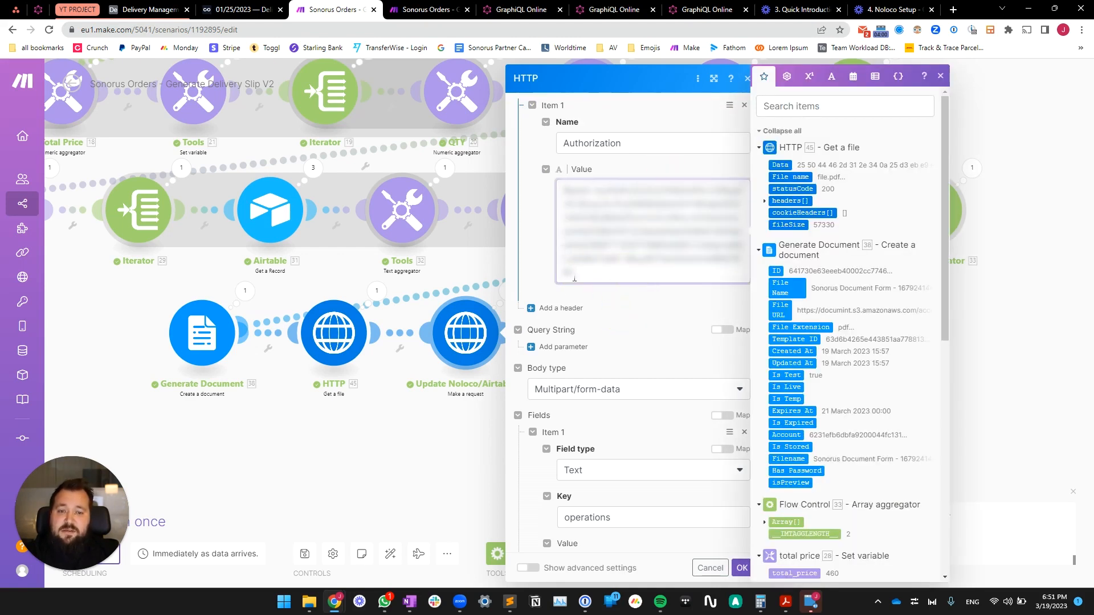
{"action": "left_click_drag", "start_coordinate": [563, 189], "coordinate": [586, 191]}
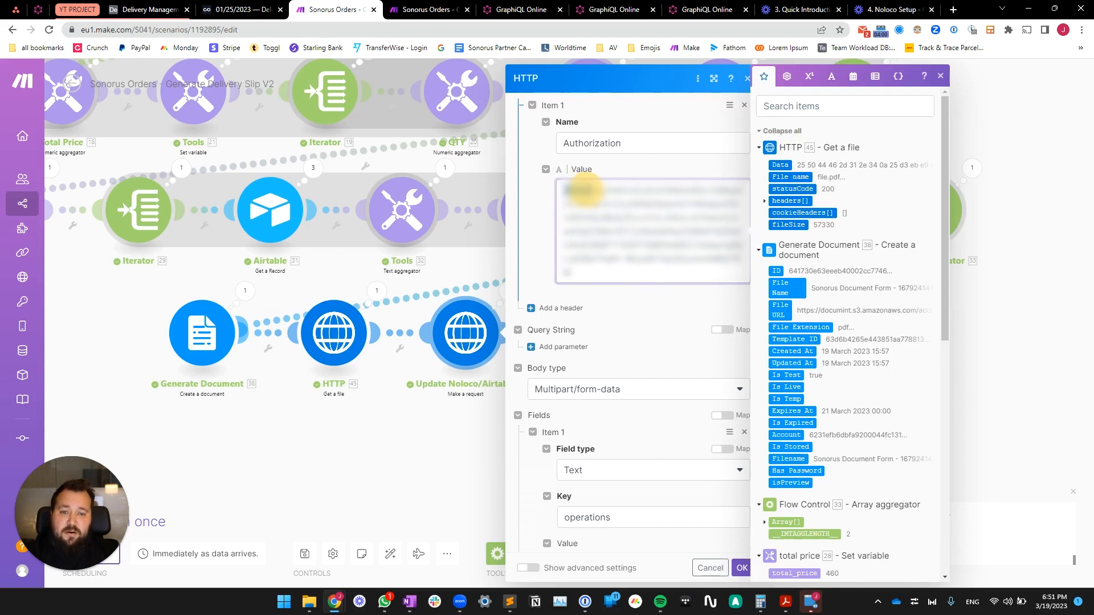
{"action": "double_click", "coordinate": [594, 191]}
{"action": "left_click", "coordinate": [597, 192]}
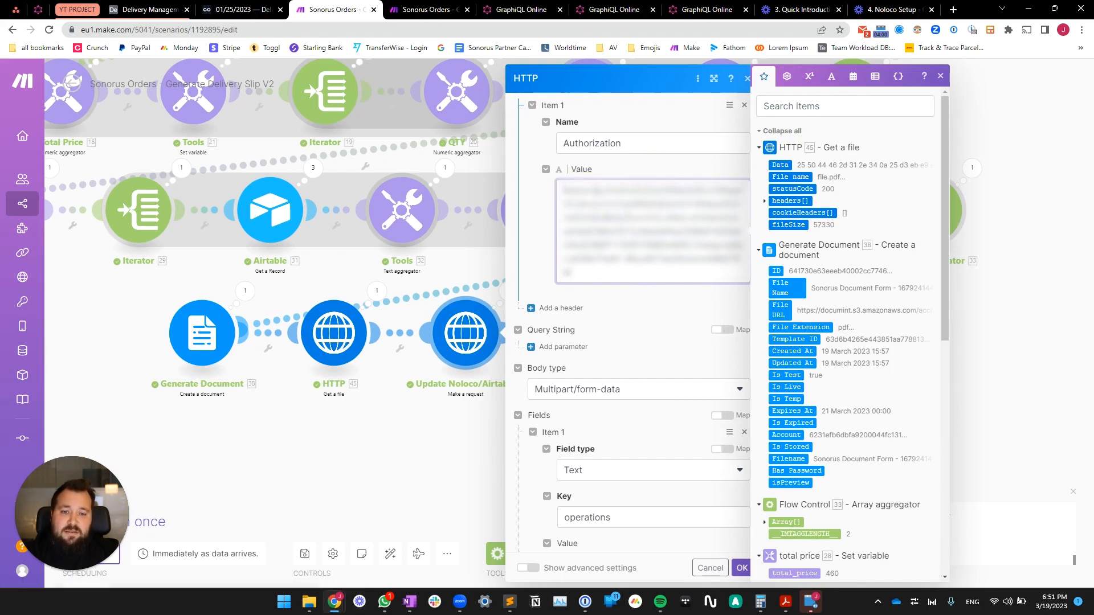
{"action": "left_click", "coordinate": [641, 293]}
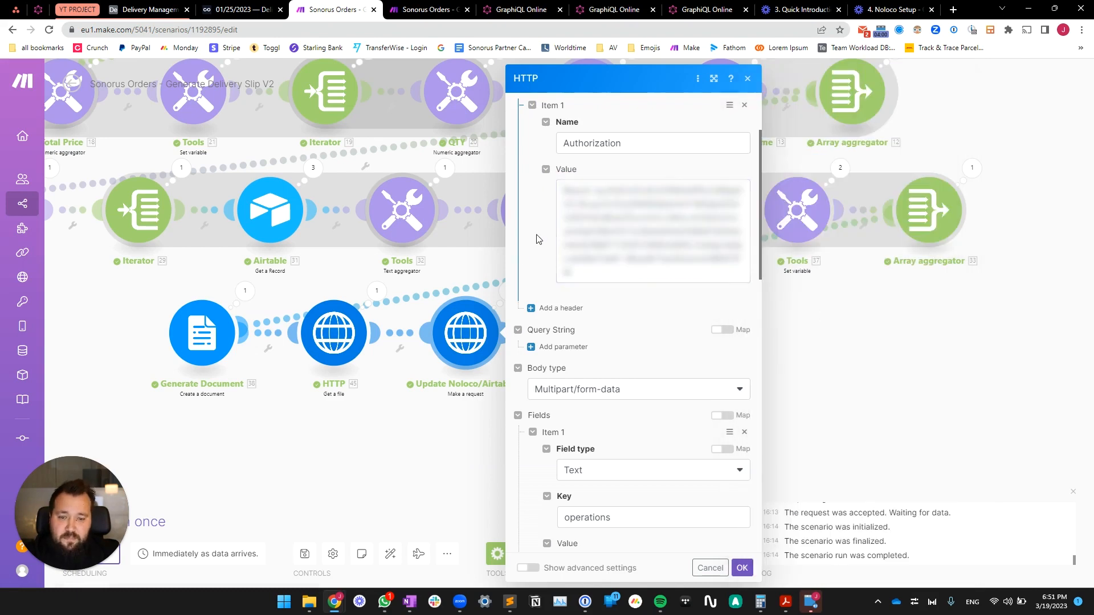
Step: Inspect the request's Multipart/form-data body type and the operations text field holding the variables and mutation query
{"action": "scroll", "coordinate": [535, 239], "scroll_direction": "down", "scroll_amount": 3}
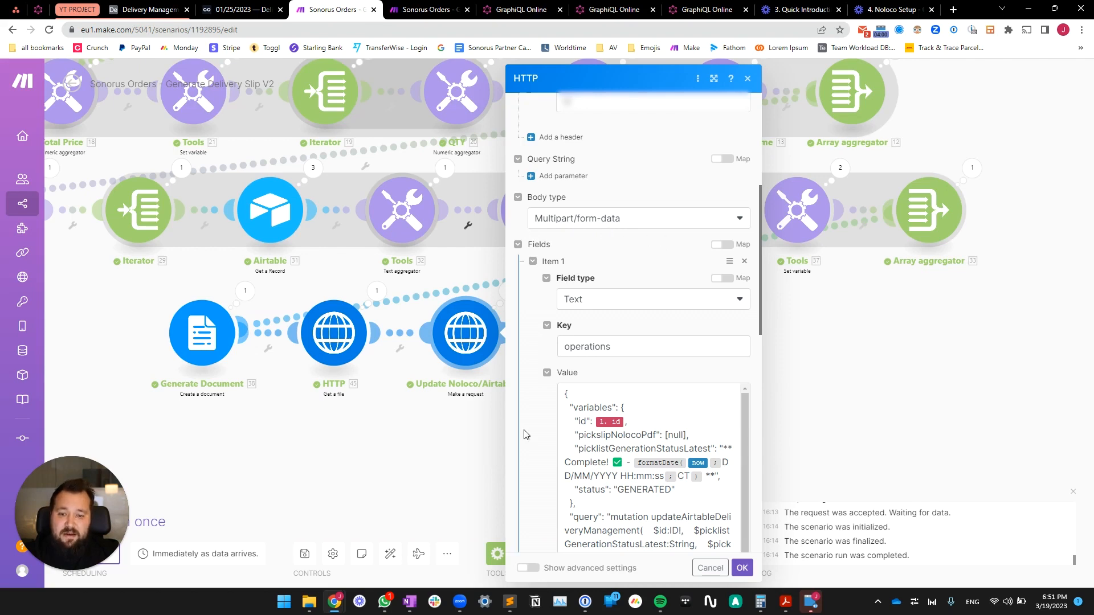
{"action": "left_click_drag", "start_coordinate": [422, 456], "coordinate": [361, 379]}
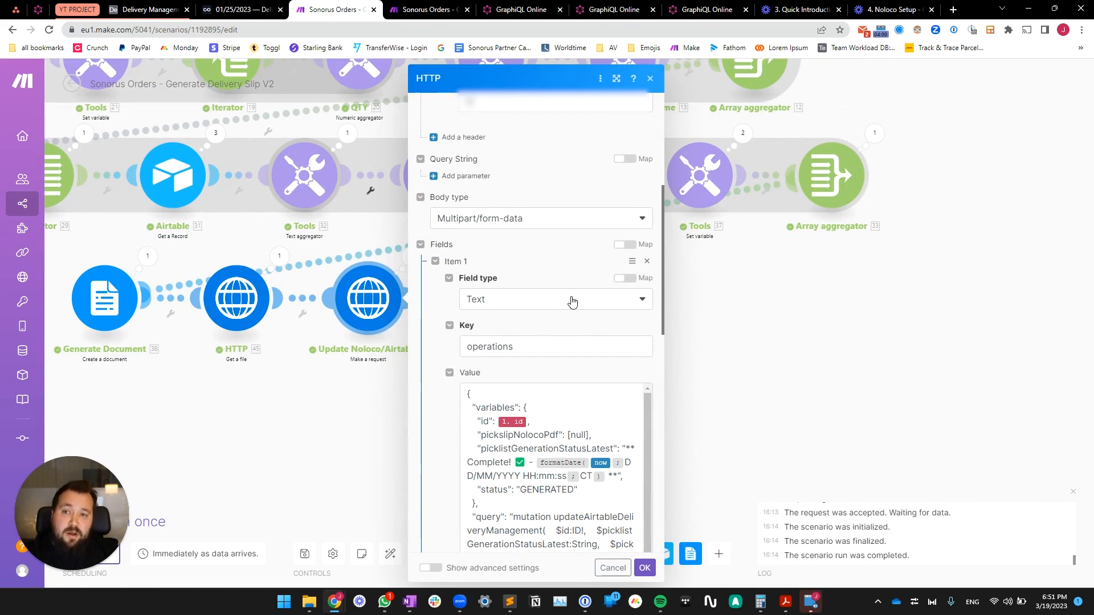
{"action": "scroll", "coordinate": [447, 361], "scroll_direction": "down", "scroll_amount": 1}
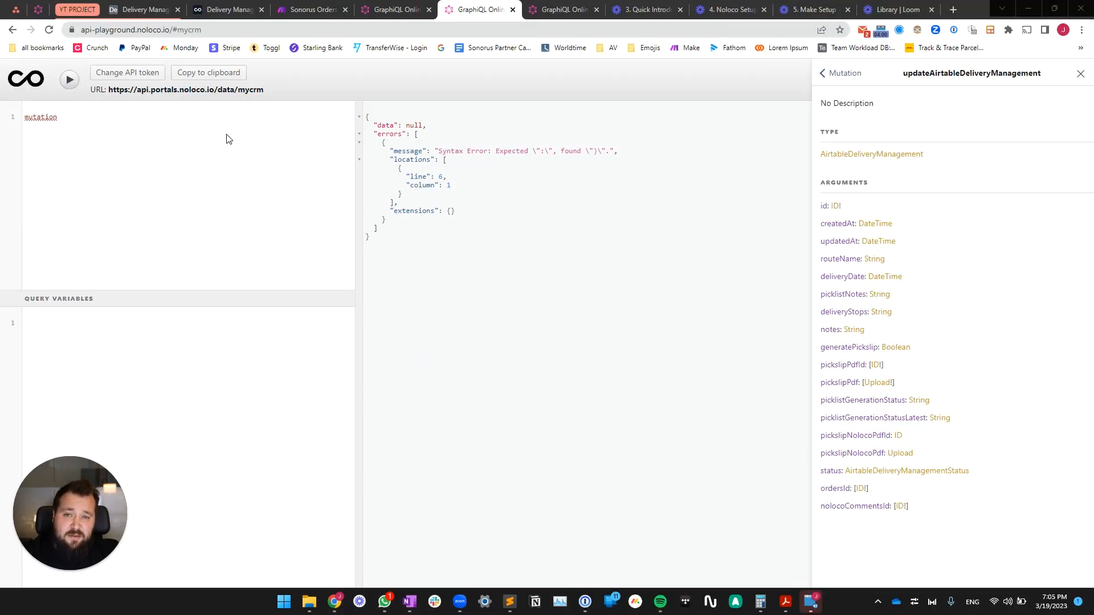
Step: In the GraphiQL Online playground, name the mutation updateAirtableDeliveryManagement and add empty parentheses and braces after it
{"action": "left_click", "coordinate": [80, 120]}
{"action": "left_click", "coordinate": [53, 119]}
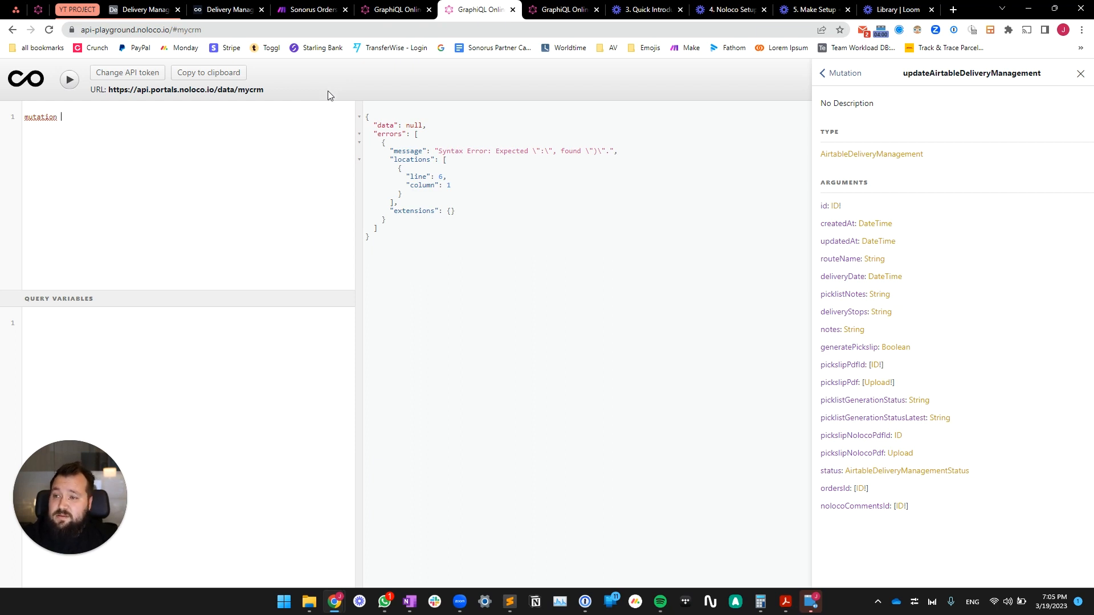
{"action": "type", "text": "updateAirtableDeliveryManagement"}
{"action": "left_click_drag", "start_coordinate": [24, 117], "coordinate": [45, 116]}
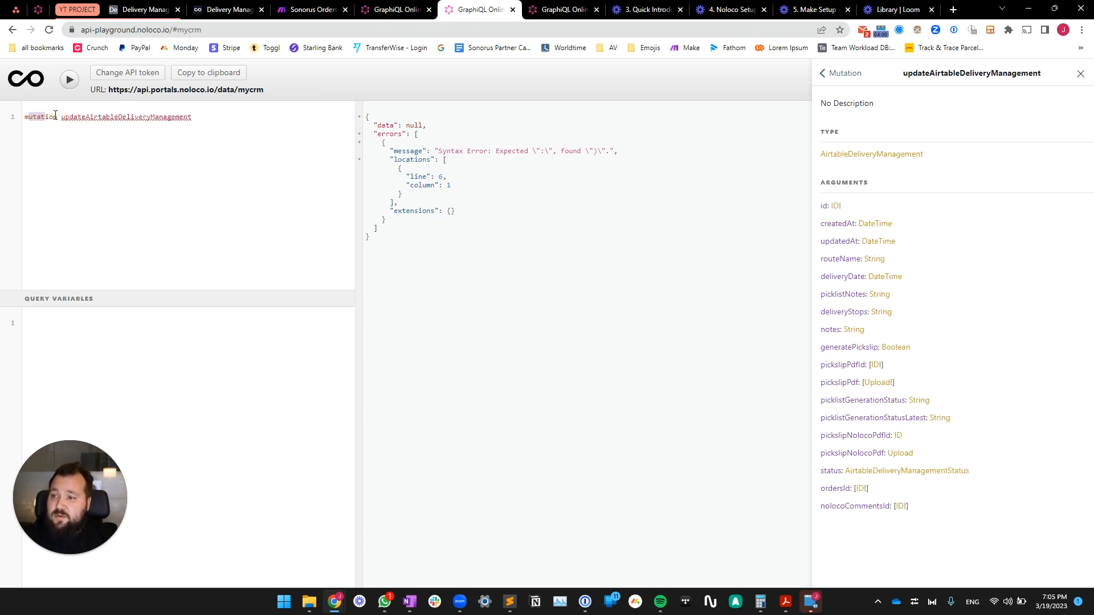
{"action": "left_click", "coordinate": [232, 121]}
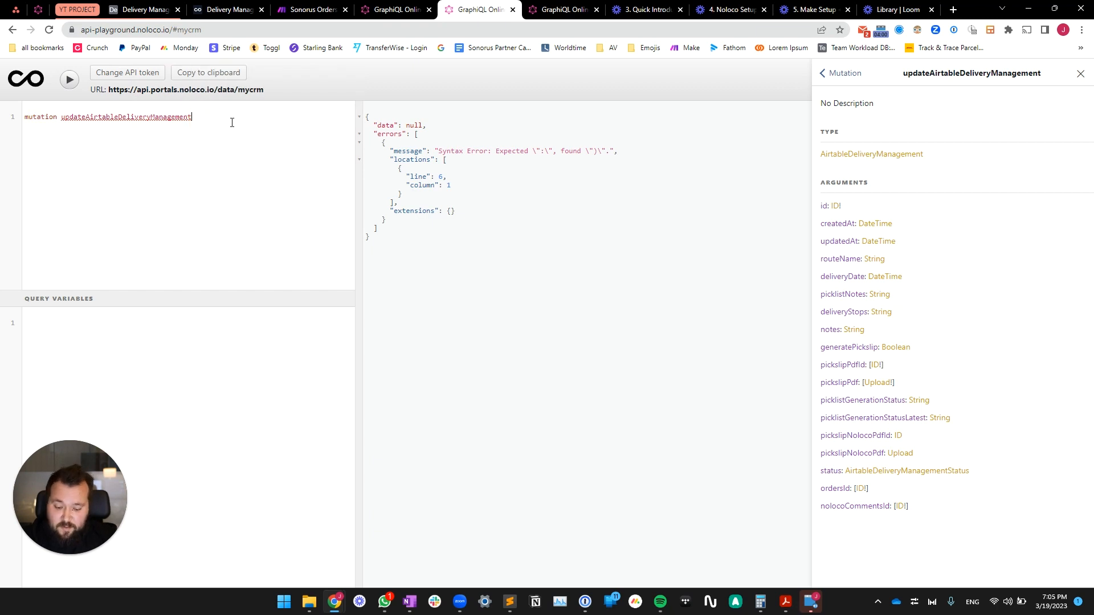
{"action": "type", "text": "(){"}
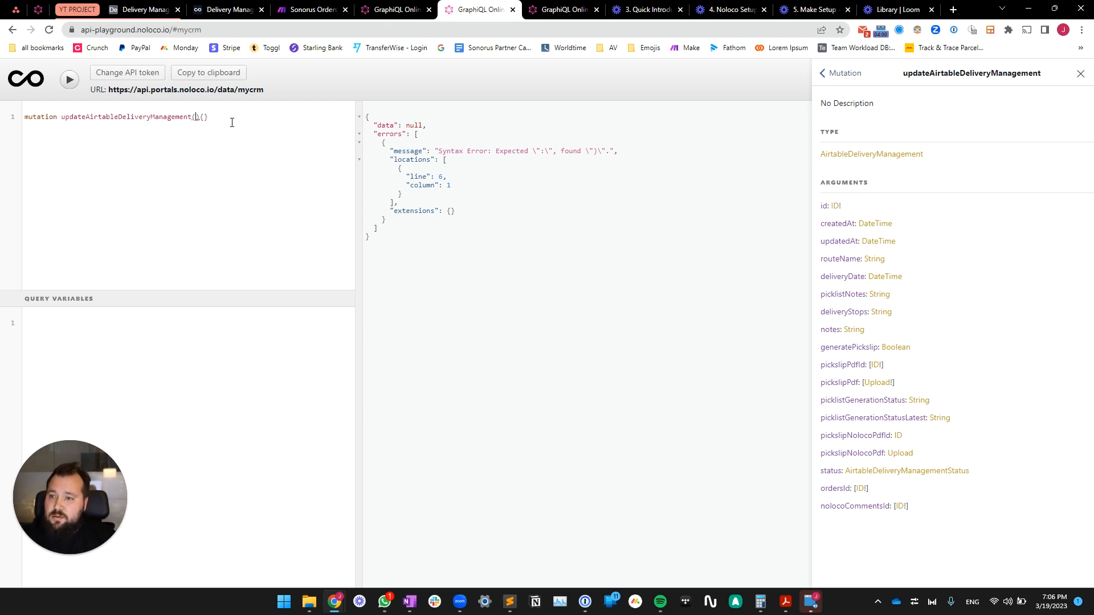
Step: Declare the variable $id:ID! on its own line inside the mutation's parentheses
{"action": "key", "text": "Return"}
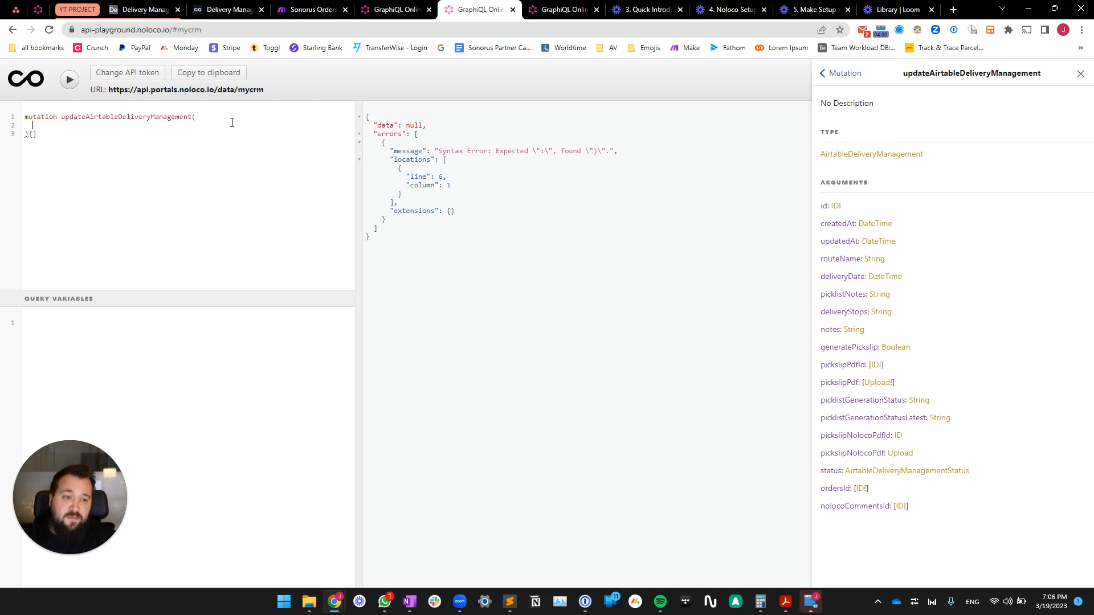
{"action": "type", "text": "id"}
{"action": "key", "text": "BackSpace"}
{"action": "key", "text": "BackSpace"}
{"action": "type", "text": "$i"}
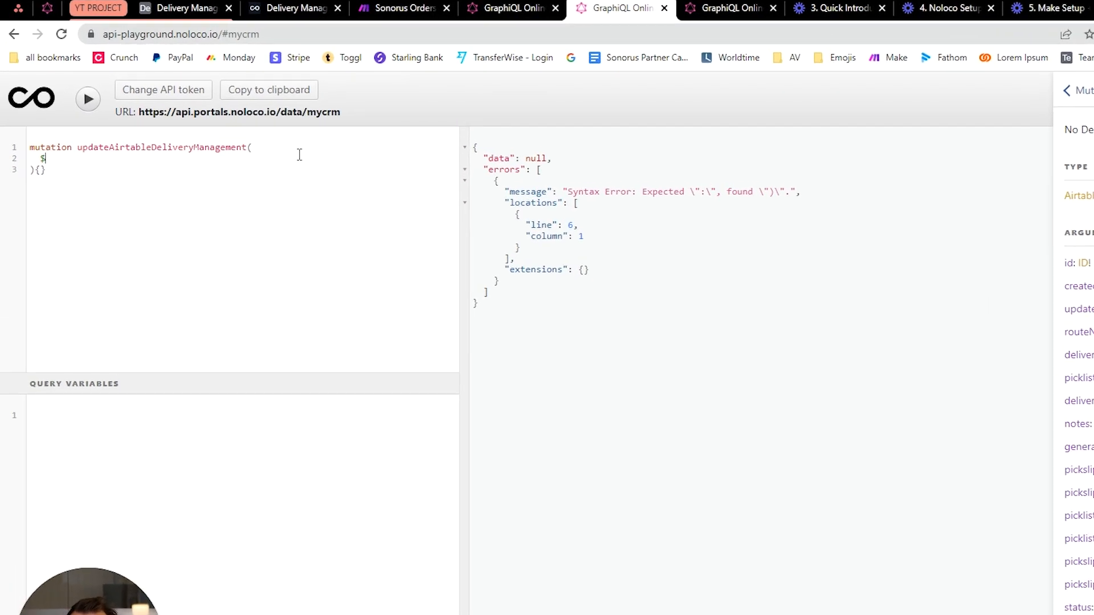
{"action": "type", "text": "d:"}
{"action": "left_click_drag", "start_coordinate": [1089, 266], "coordinate": [1078, 276]}
{"action": "left_click", "coordinate": [137, 159]}
{"action": "type", "text": "ID!,"}
Step: Declare a second mutation variable, $picklistGenerationStatusLatest:String, using the argument name from the documentation
{"action": "key", "text": "Return"}
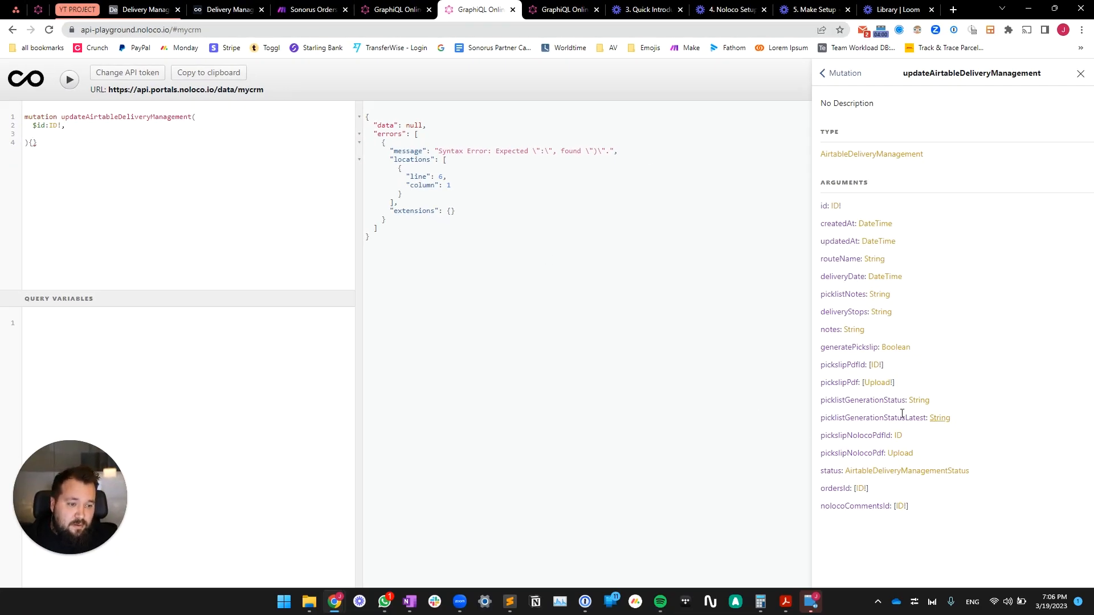
{"action": "left_click_drag", "start_coordinate": [820, 420], "coordinate": [927, 418]}
{"action": "key", "text": "ctrl+c"}
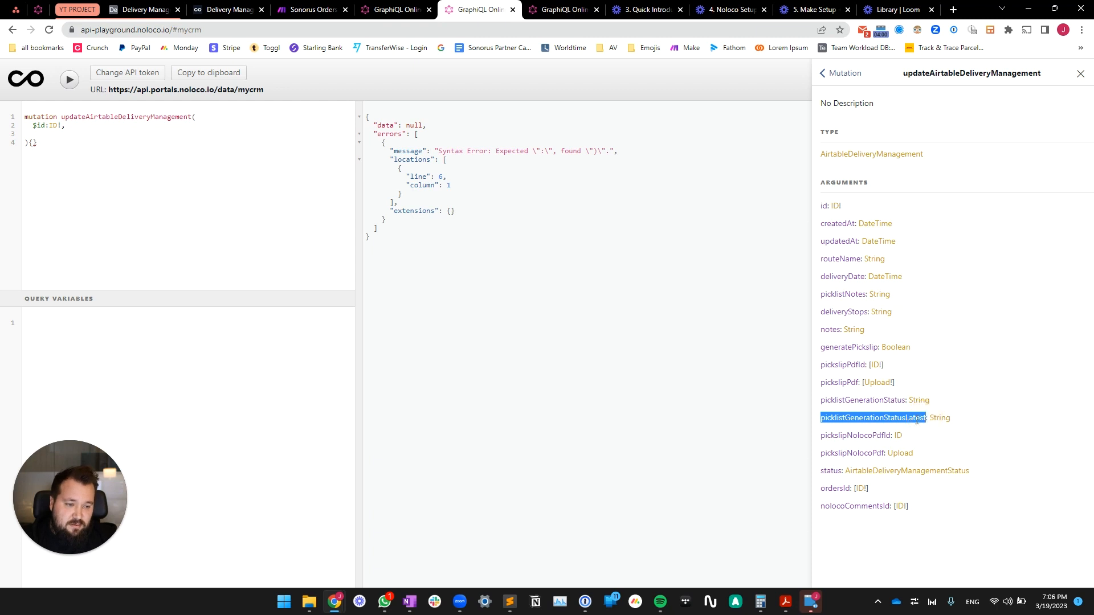
{"action": "left_click", "coordinate": [40, 136]}
{"action": "type", "text": "$"}
{"action": "key", "text": "ctrl+v"}
{"action": "type", "text": ":"}
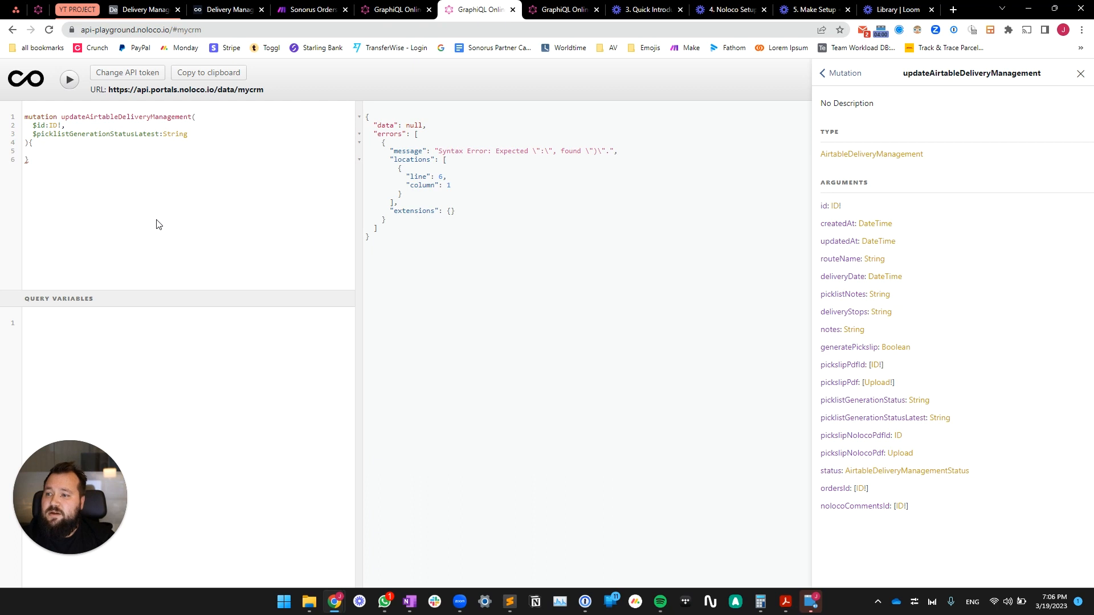
Step: Add the updateAirtableDeliveryManagement call inside the mutation body, with its own empty parentheses and braces
{"action": "key", "text": "ctrl+v"}
{"action": "key", "text": "ctrl+z"}
{"action": "left_click_drag", "start_coordinate": [61, 117], "coordinate": [190, 115]}
{"action": "key", "text": "ctrl+c"}
{"action": "left_click", "coordinate": [47, 152]}
{"action": "key", "text": "ctrl+v"}
{"action": "left_click", "coordinate": [139, 164]}
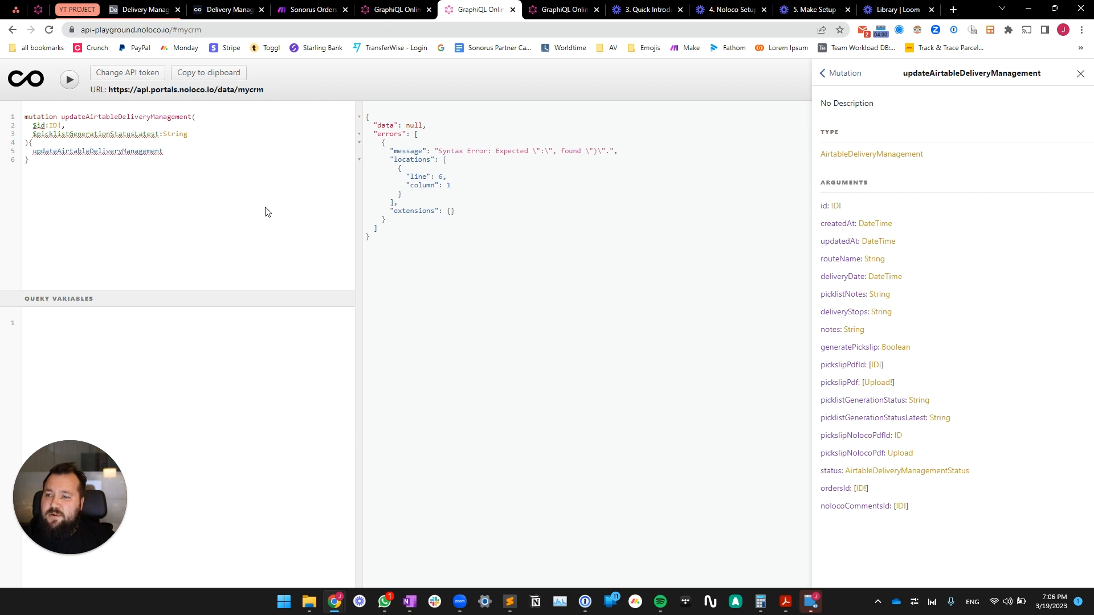
{"action": "type", "text": "("}
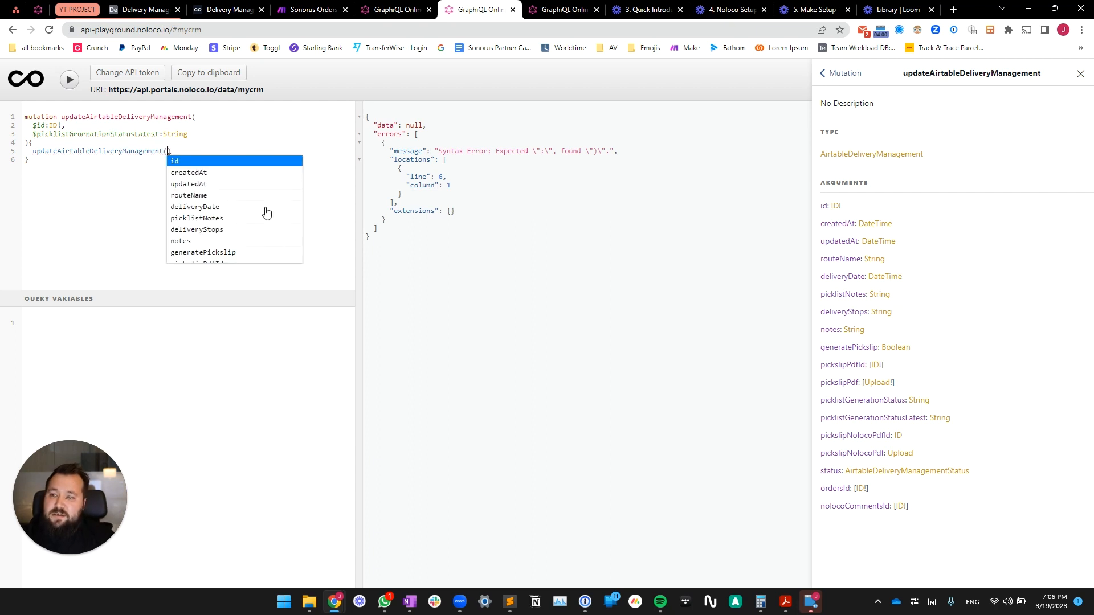
{"action": "type", "text": "){"}
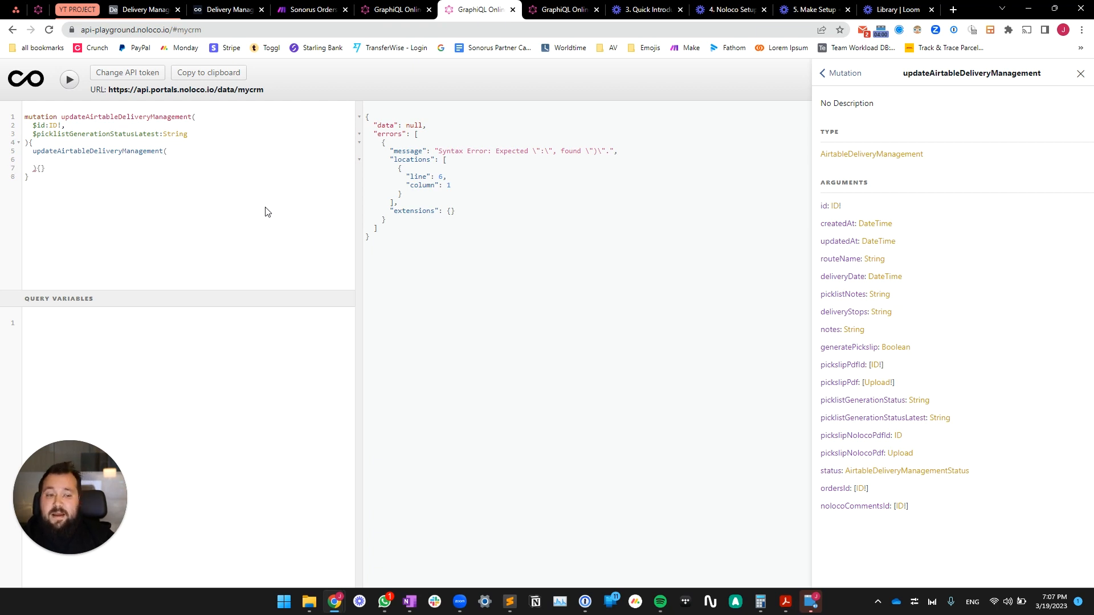
Step: Pass the id argument in the inner updateAirtableDeliveryManagement call as id:$id
{"action": "double_click", "coordinate": [824, 206]}
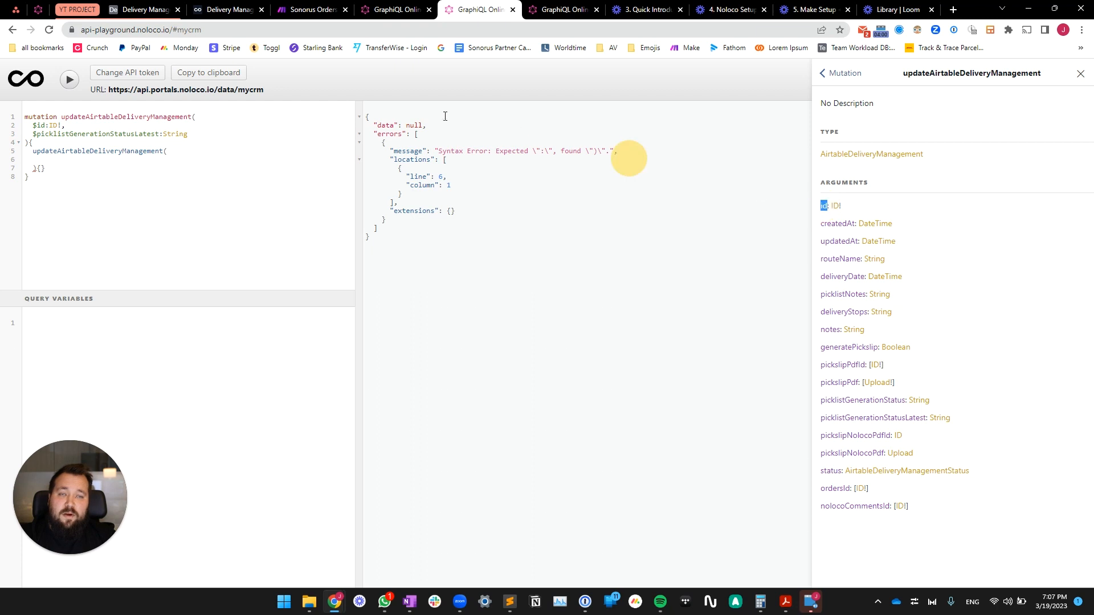
{"action": "left_click", "coordinate": [60, 159]}
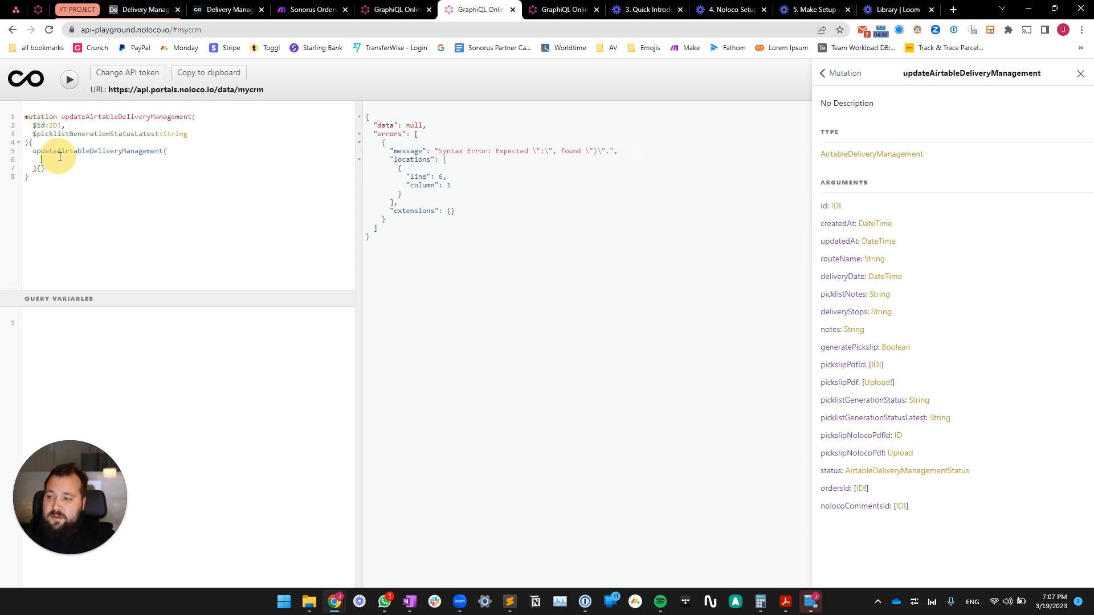
{"action": "type", "text": "id:"}
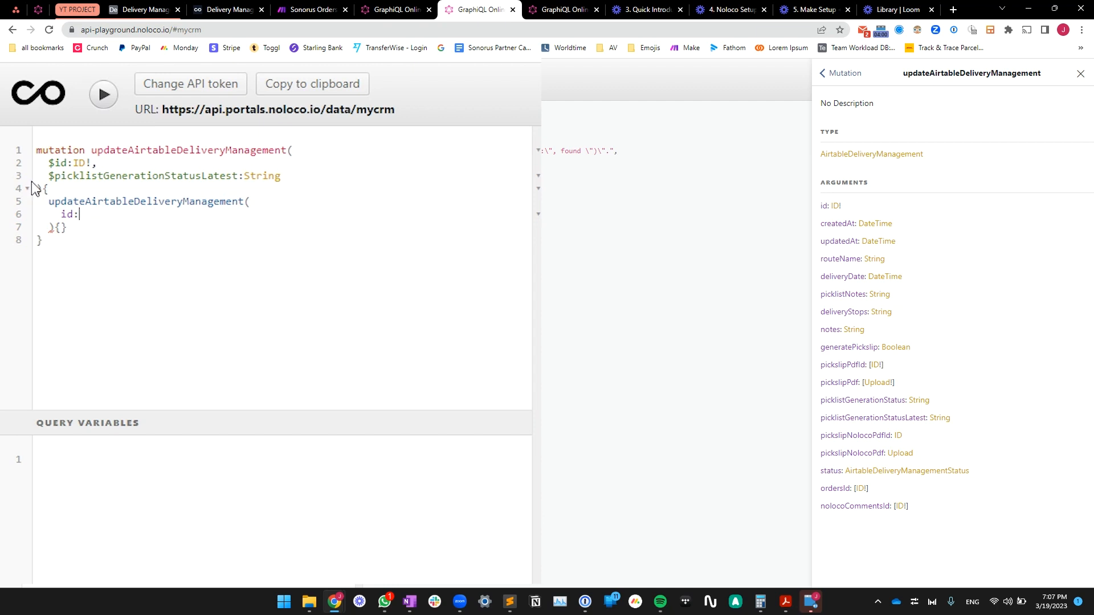
{"action": "left_click_drag", "start_coordinate": [68, 163], "coordinate": [50, 164]}
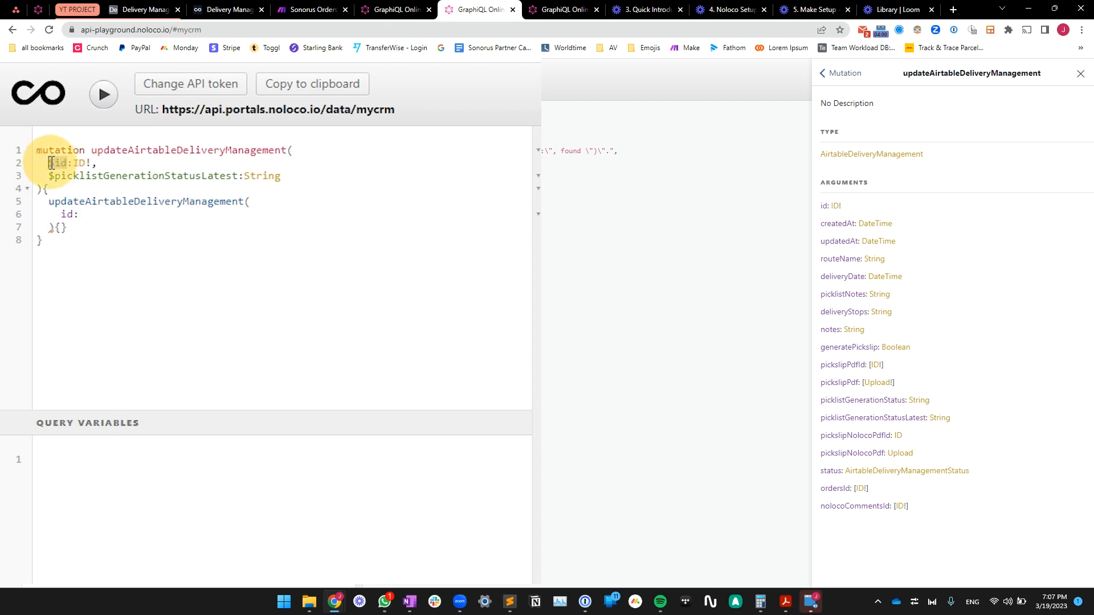
{"action": "left_click", "coordinate": [89, 216]}
{"action": "key", "text": "ctrl+v"}
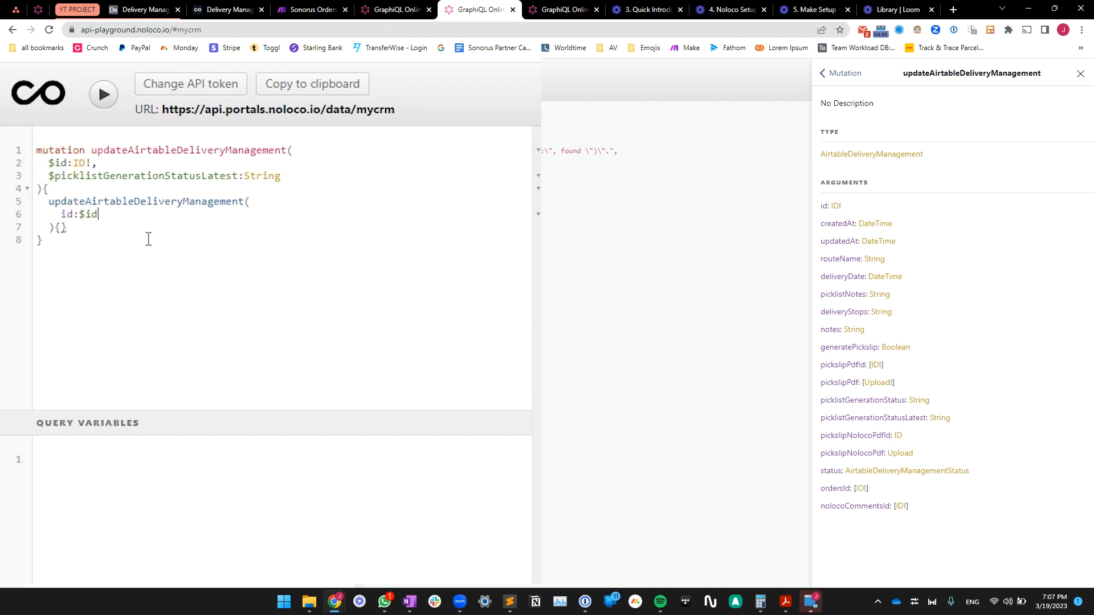
Step: Add the argument picklistGenerationStatusLatest:$picklistGenerationStatusLatest below the id argument of the inner call
{"action": "key", "text": "Return"}
{"action": "left_click_drag", "start_coordinate": [55, 175], "coordinate": [234, 171]}
{"action": "key", "text": "ctrl+c"}
{"action": "left_click", "coordinate": [129, 228]}
{"action": "key", "text": "ctrl+v"}
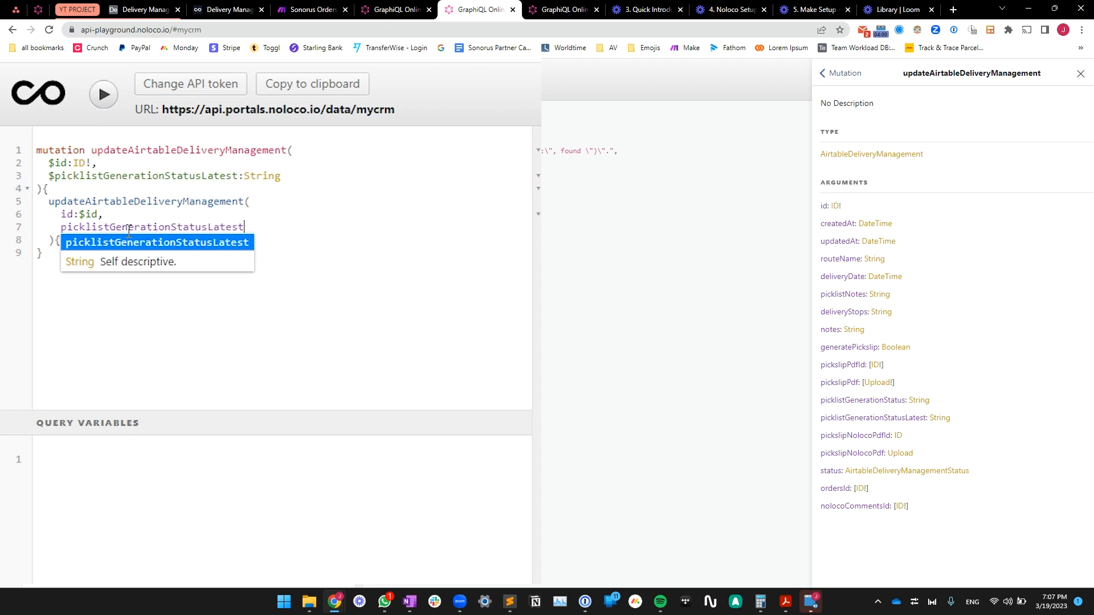
{"action": "type", "text": ":$"}
{"action": "key", "text": "ctrl+v"}
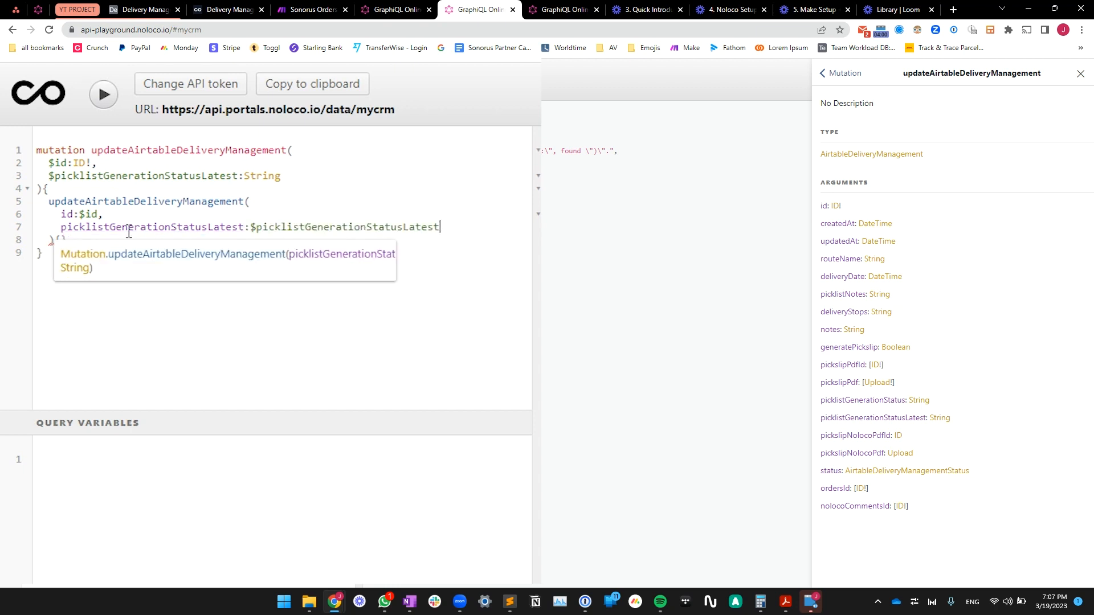
{"action": "left_click_drag", "start_coordinate": [257, 228], "coordinate": [449, 230]}
{"action": "left_click", "coordinate": [449, 230]}
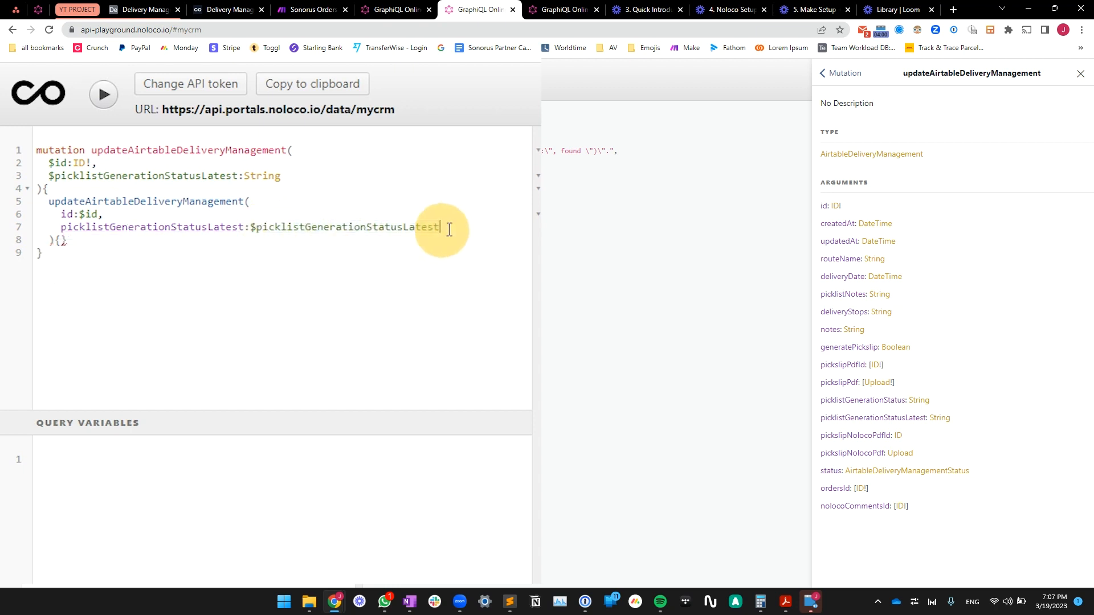
Step: Request id, uuid and picklistNotes as return fields in the inner call's braces
{"action": "left_click", "coordinate": [61, 242]}
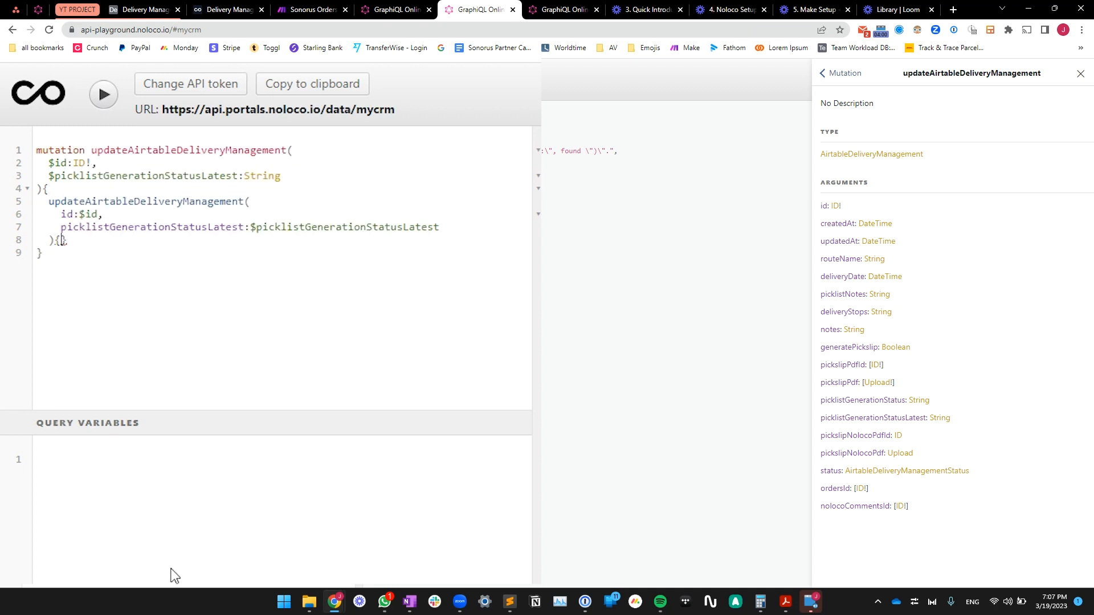
{"action": "key", "text": "Return"}
{"action": "type", "text": "i"}
{"action": "key", "text": "Return"}
{"action": "key", "text": "Return"}
{"action": "type", "text": "uu"}
{"action": "key", "text": "Return"}
{"action": "key", "text": "Return"}
{"action": "type", "text": "pic"}
{"action": "key", "text": "Down"}
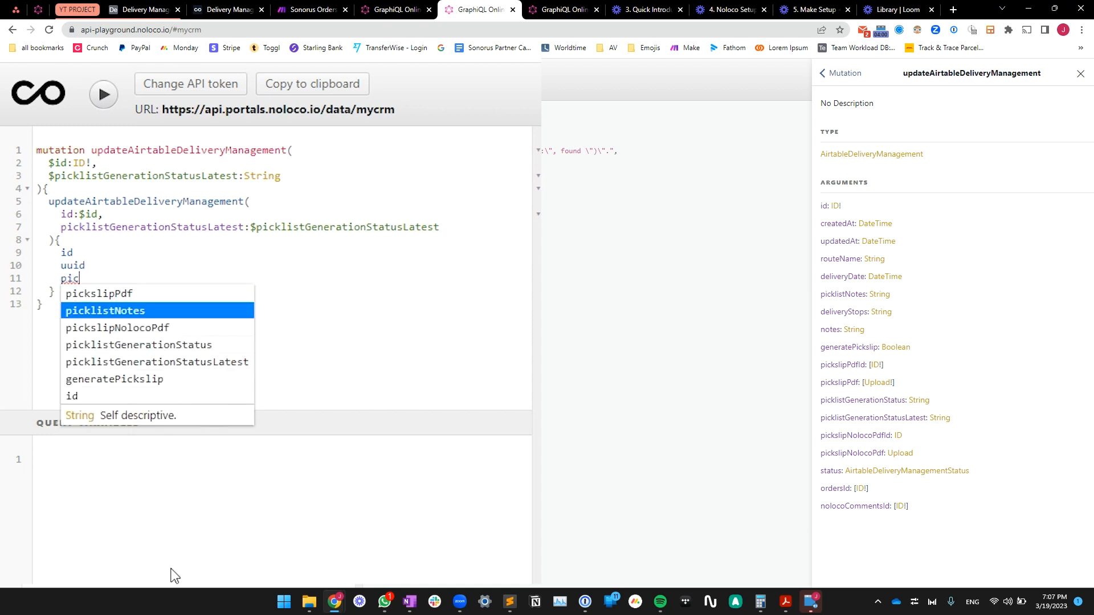
{"action": "key", "text": "Return"}
{"action": "key", "text": "Return"}
Step: Add picklistGenerationStatusLatest to the return fields below picklistNotes
{"action": "left_click_drag", "start_coordinate": [64, 229], "coordinate": [244, 228]}
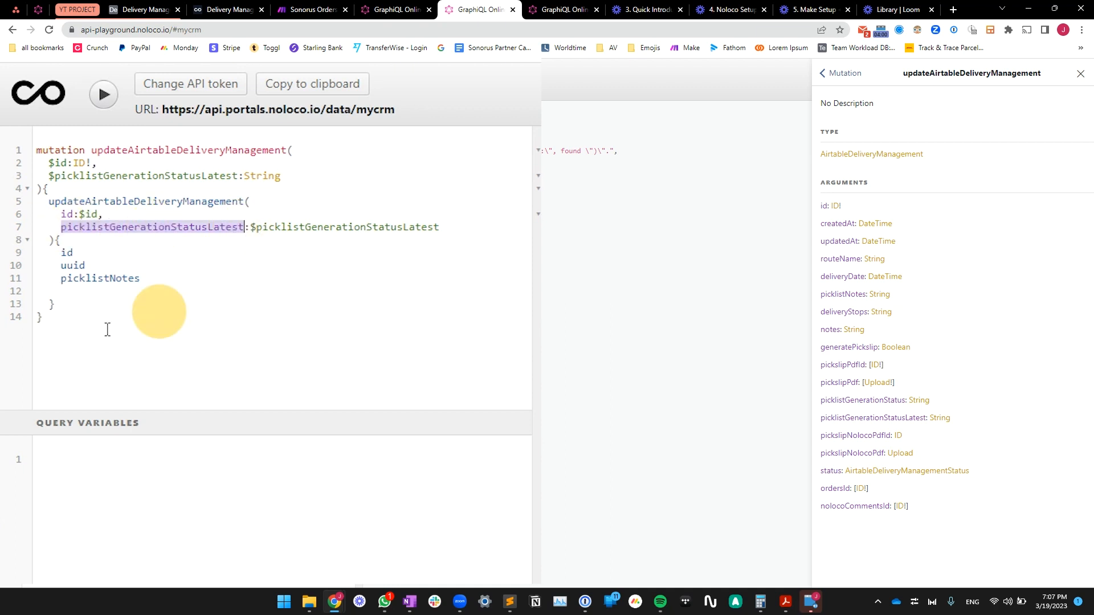
{"action": "left_click", "coordinate": [97, 293]}
{"action": "key", "text": "ctrl+v"}
Step: Create a JSON object in the query variables with "id" set to 4
{"action": "left_click", "coordinate": [251, 450]}
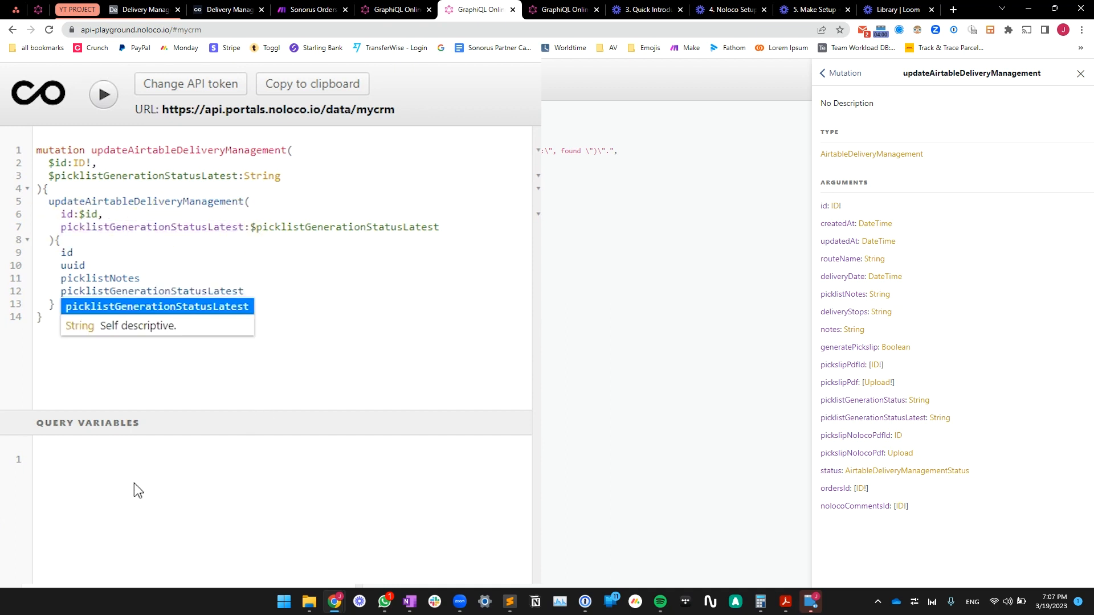
{"action": "type", "text": "{"}
{"action": "key", "text": "Return"}
{"action": "type", "text": "\"id\":"}
{"action": "key", "text": "BackSpace"}
{"action": "key", "text": "BackSpace"}
{"action": "key", "text": "BackSpace"}
{"action": "key", "text": "BackSpace"}
{"action": "key", "text": "BackSpace"}
{"action": "type", "text": "{"}
{"action": "key", "text": "Return"}
{"action": "type", "text": "i"}
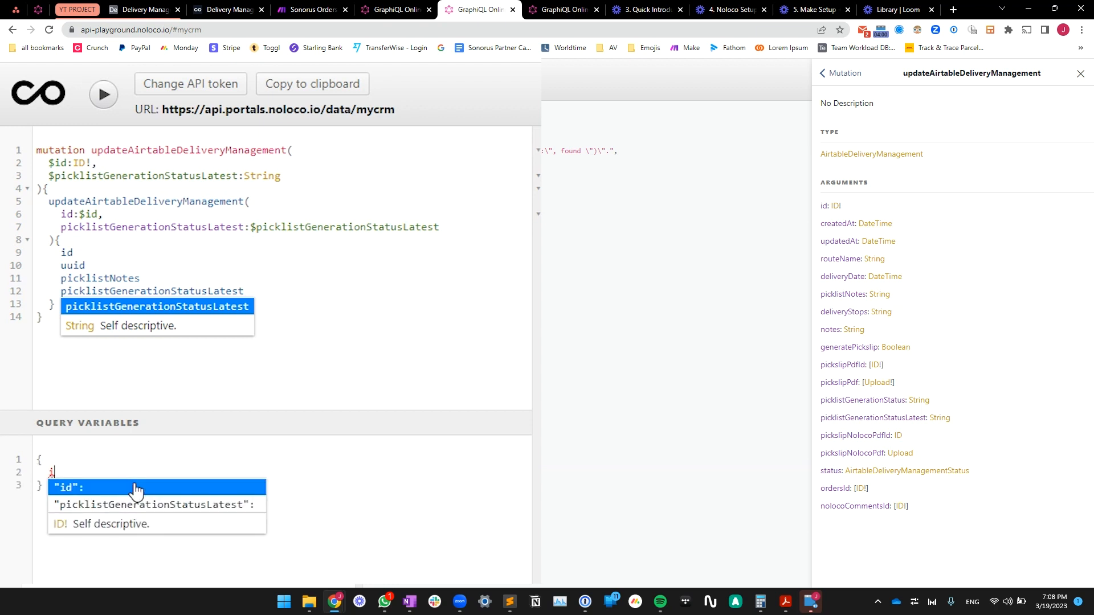
{"action": "type", "text": "]"}
{"action": "key", "text": "Return"}
{"action": "key", "text": "BackSpace"}
{"action": "key", "text": "BackSpace"}
{"action": "key", "text": "ctrl+space"}
{"action": "key", "text": "Return"}
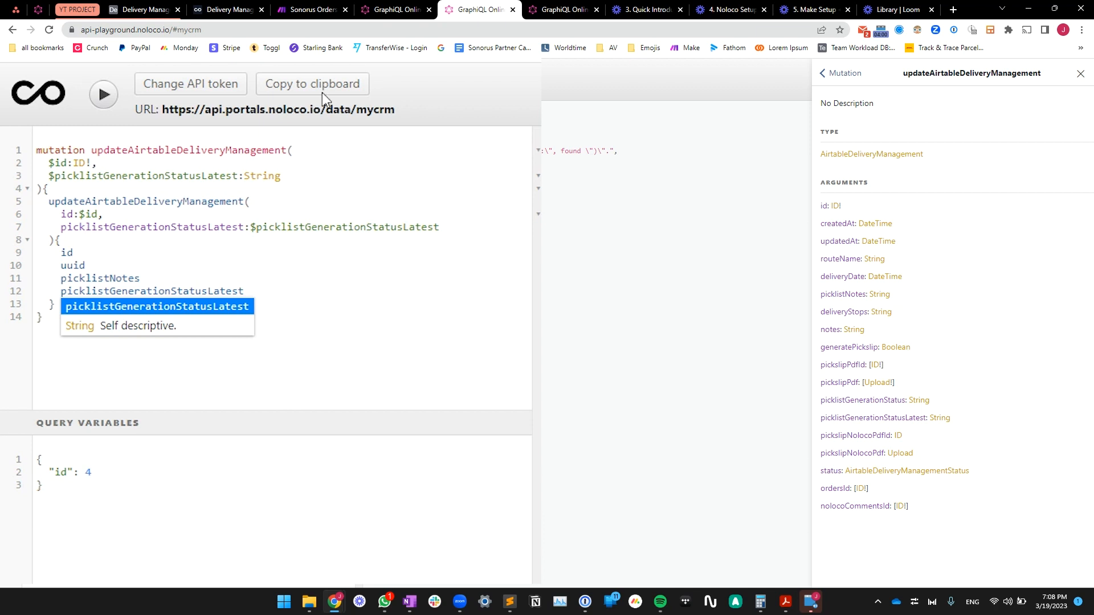
Step: Add "picklistGenerationStatusLatest" with the value "Hi World!" below the id in the query variables
{"action": "left_click", "coordinate": [228, 10]}
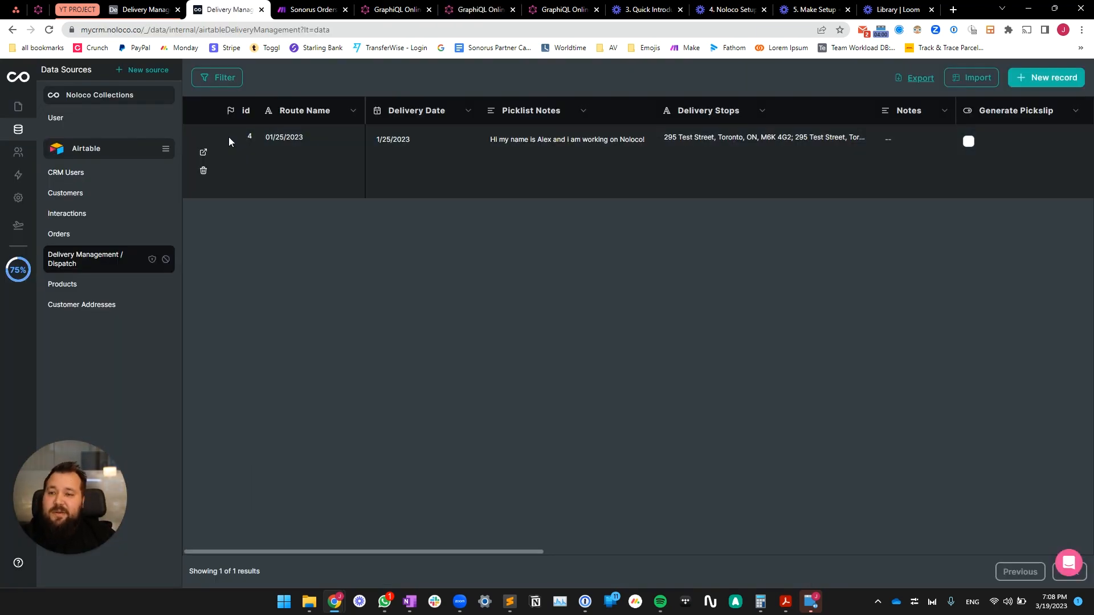
{"action": "left_click", "coordinate": [481, 9]}
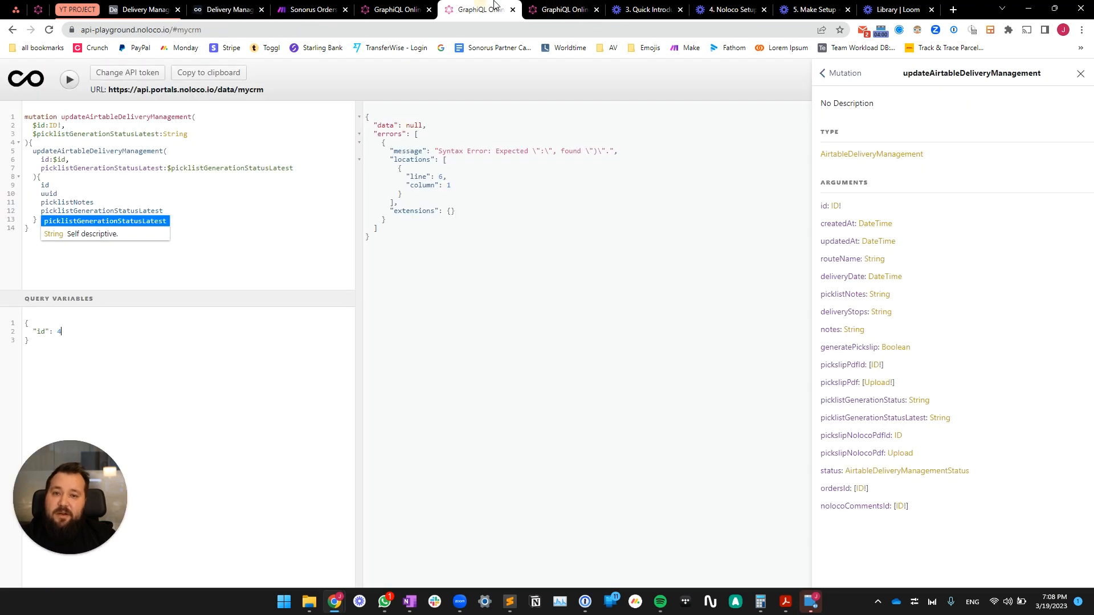
{"action": "type", "text": ","}
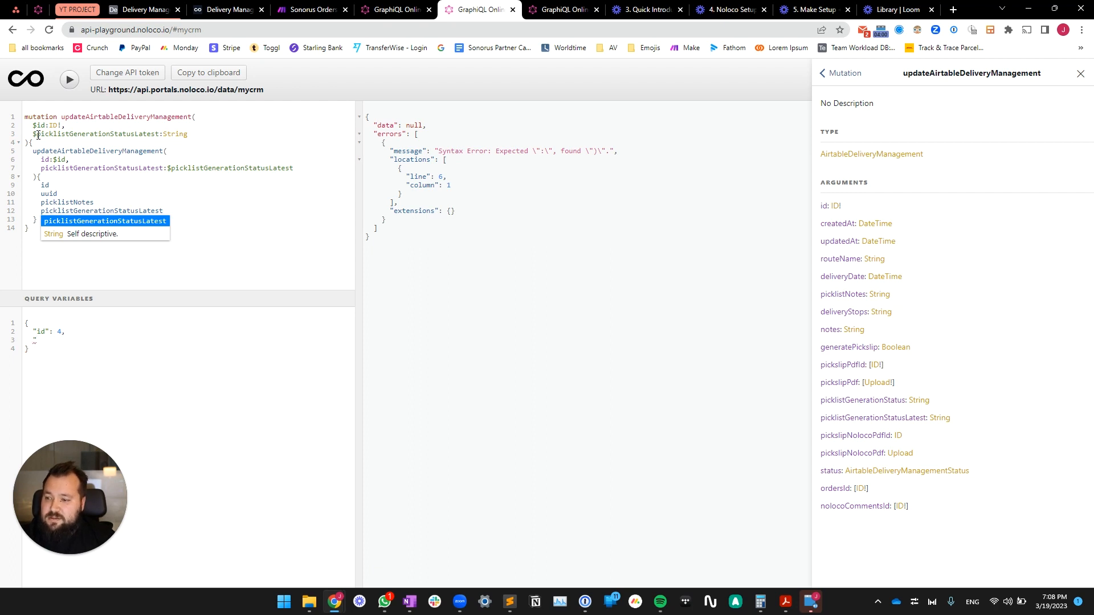
{"action": "type", "text": "\""}
{"action": "key", "text": "Return"}
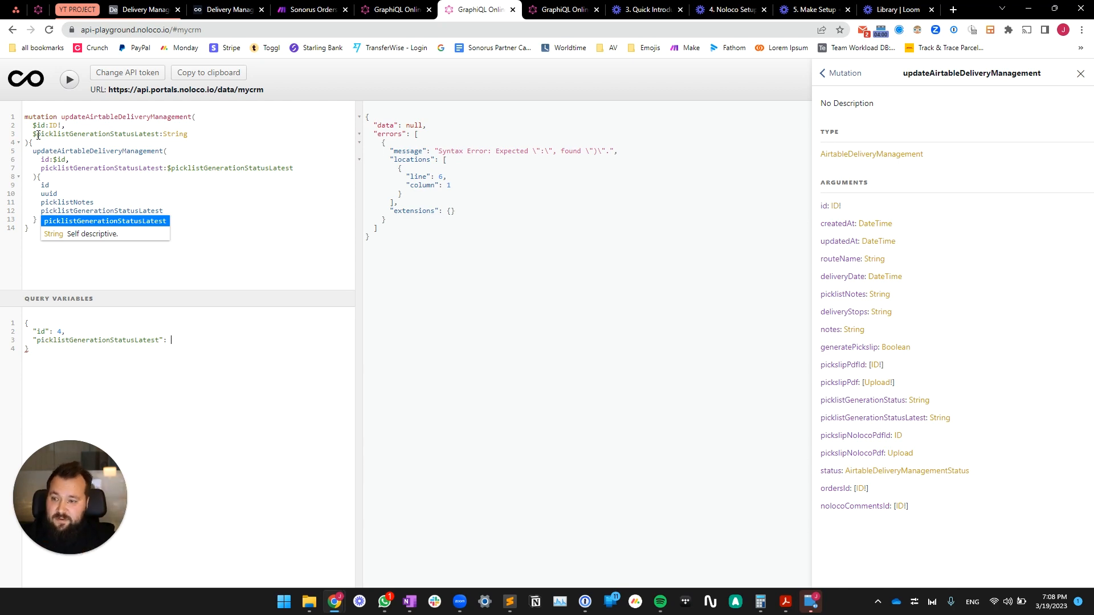
{"action": "type", "text": "\""}
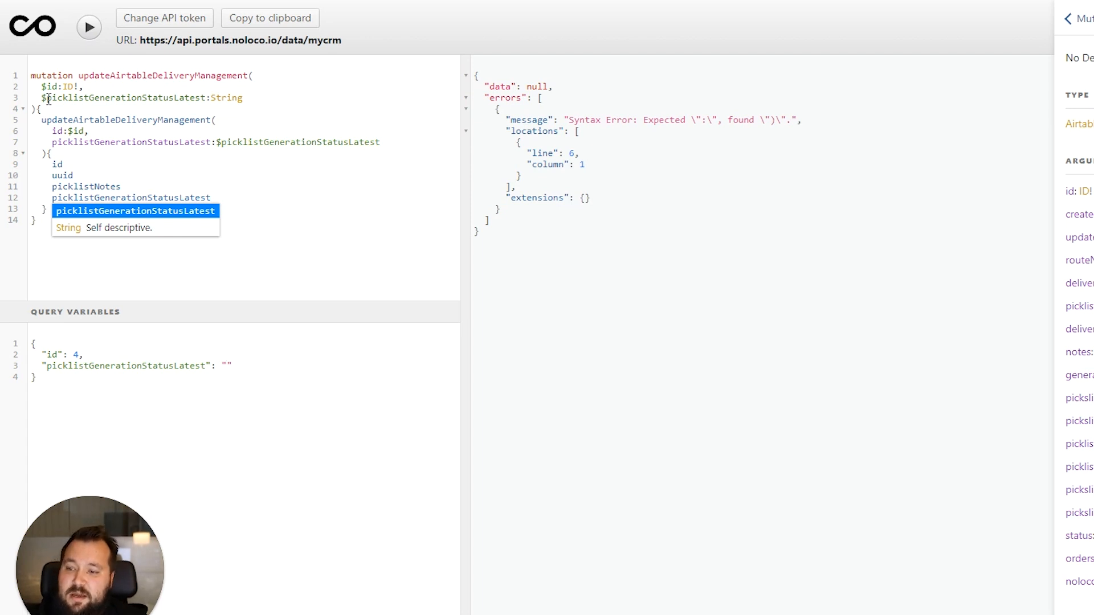
{"action": "type", "text": "Hi W"}
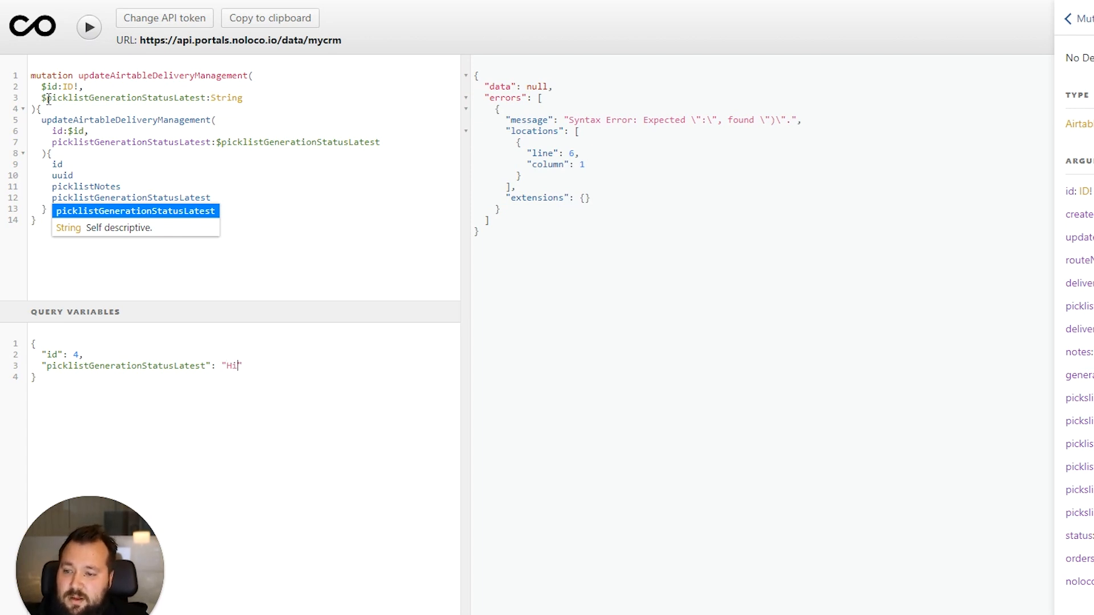
{"action": "type", "text": "orld!"}
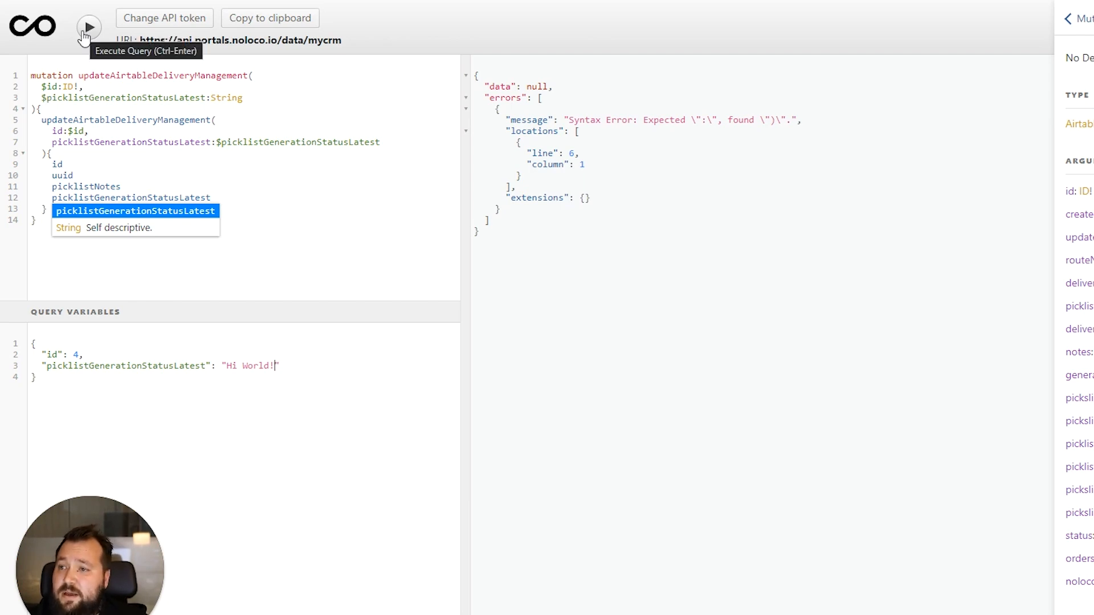
Step: Examine the delivery record's Picklist Generation Status Latest value in the Noloco table, and try to run the mutation in the playground
{"action": "left_click", "coordinate": [228, 9]}
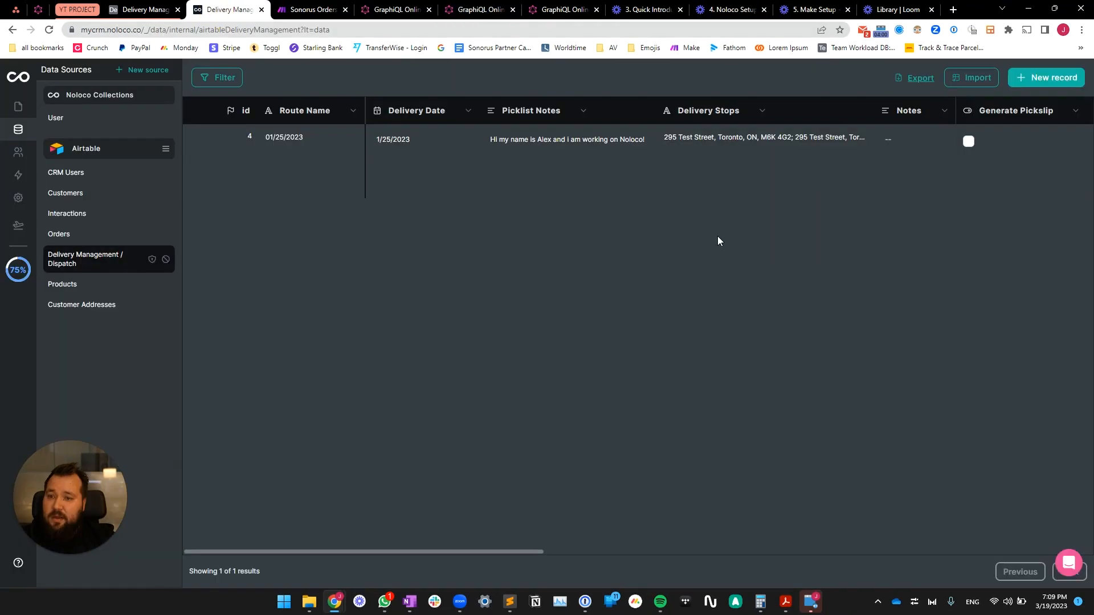
{"action": "scroll", "coordinate": [486, 152], "scroll_direction": "right", "scroll_amount": 5}
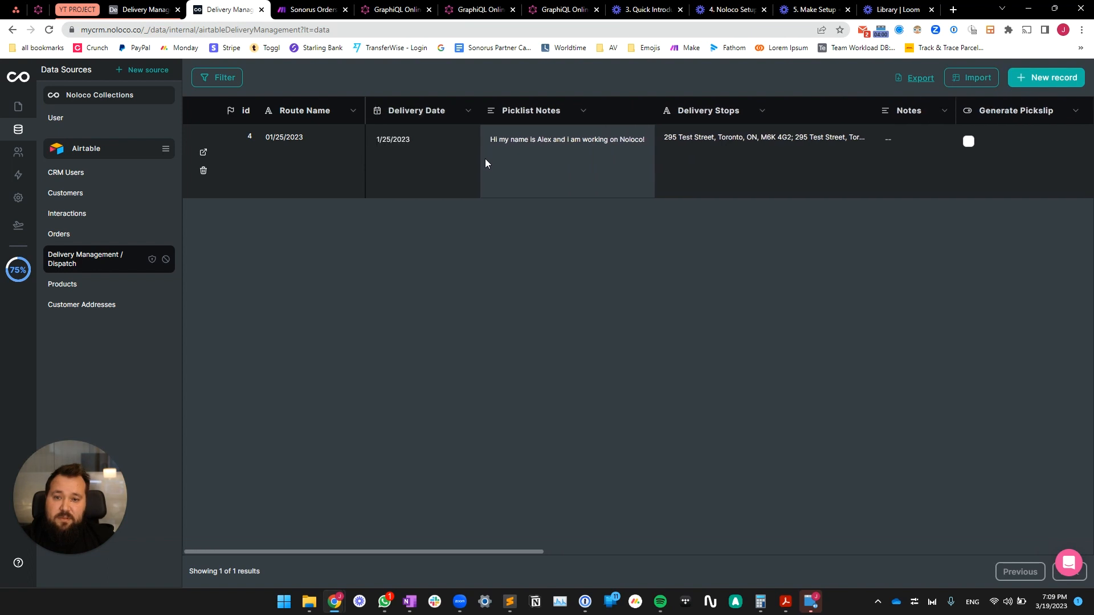
{"action": "scroll", "coordinate": [488, 174], "scroll_direction": "right", "scroll_amount": 5}
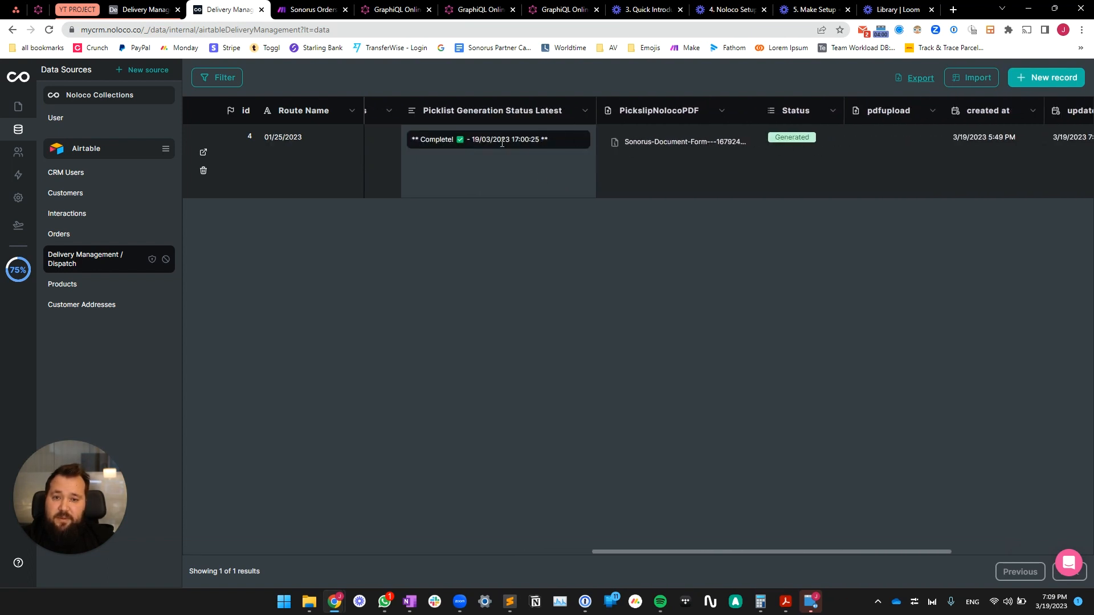
{"action": "left_click", "coordinate": [399, 10]}
{"action": "left_click", "coordinate": [542, 8]}
{"action": "left_click", "coordinate": [481, 9]}
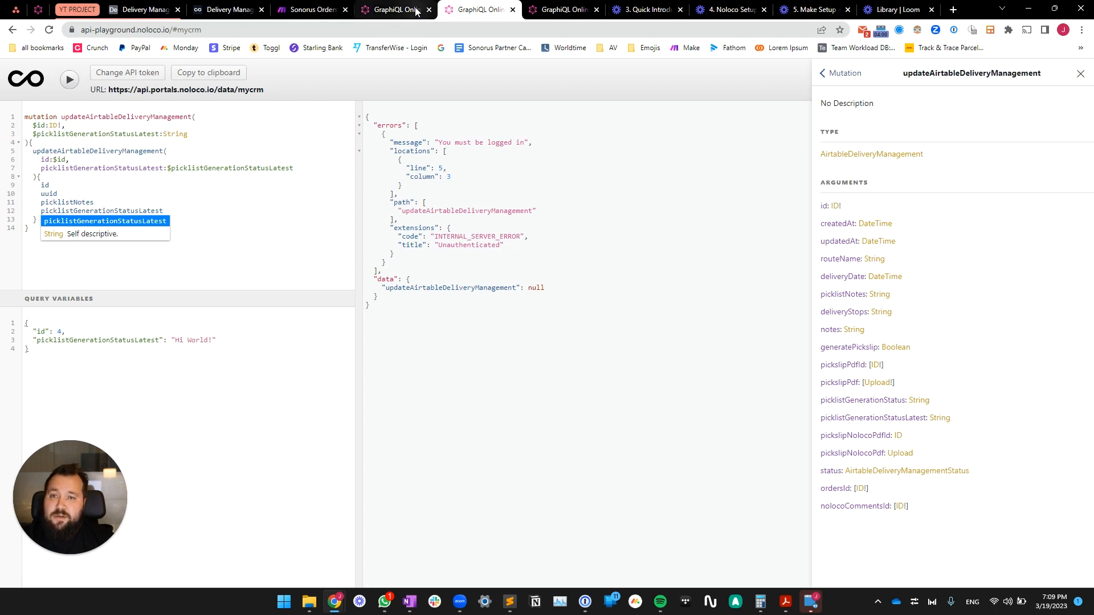
Step: Copy the API token from the other playground session into the mutation's playground and execute the mutation
{"action": "left_click", "coordinate": [397, 10]}
{"action": "left_click", "coordinate": [127, 77]}
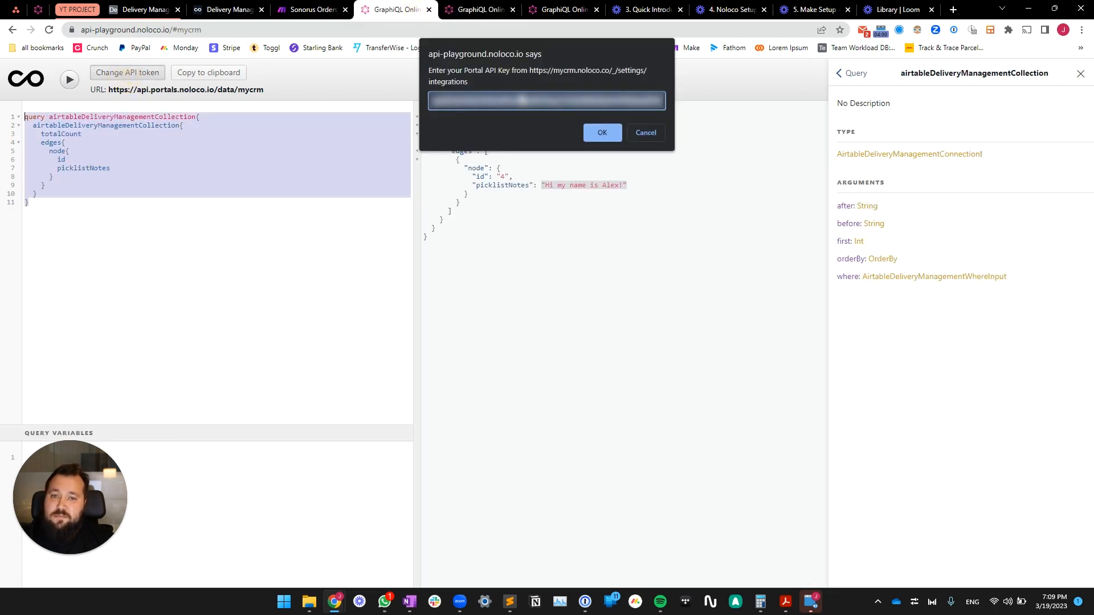
{"action": "left_click", "coordinate": [482, 10]}
{"action": "left_click", "coordinate": [111, 76]}
{"action": "key", "text": "ctrl+v"}
{"action": "left_click", "coordinate": [602, 132]}
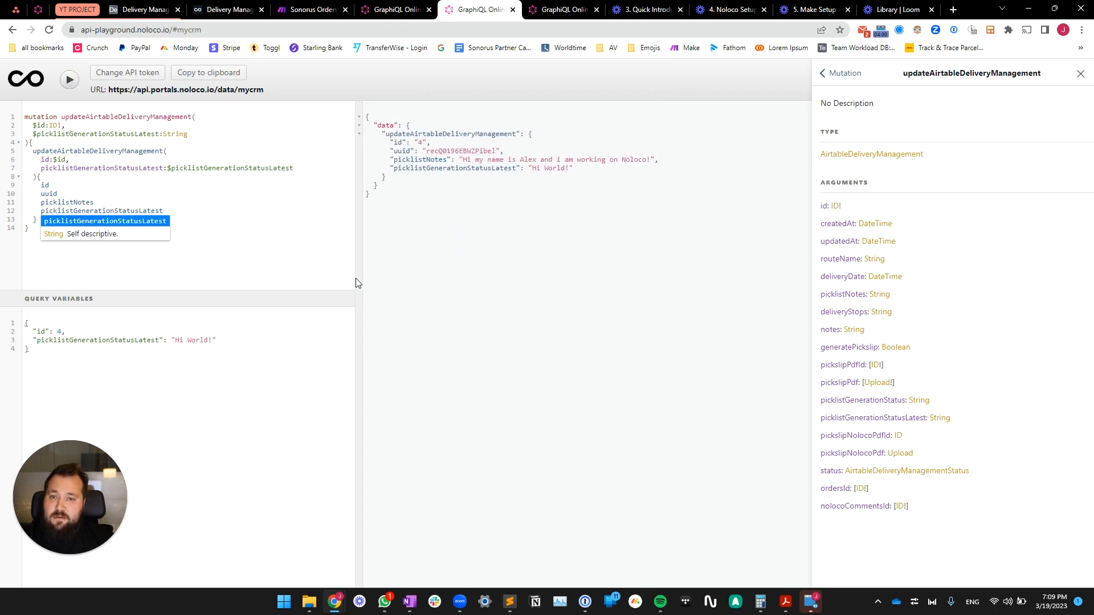
Step: Reload the Noloco delivery table, check record 4's Picklist Generation Status Latest value, and return to the mutation in the playground
{"action": "left_click", "coordinate": [231, 9]}
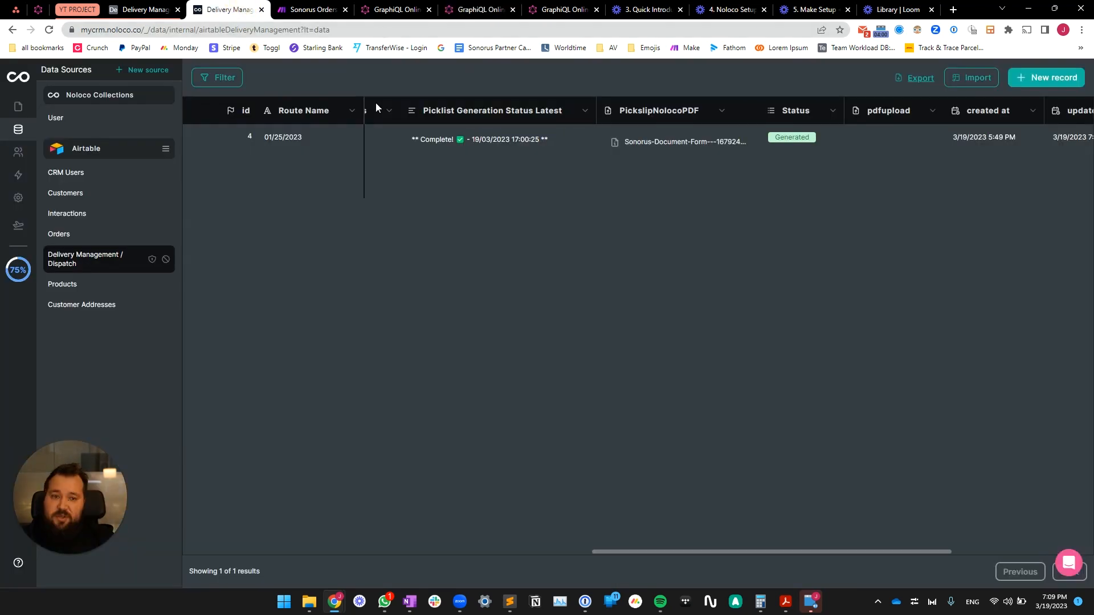
{"action": "left_click", "coordinate": [50, 31]}
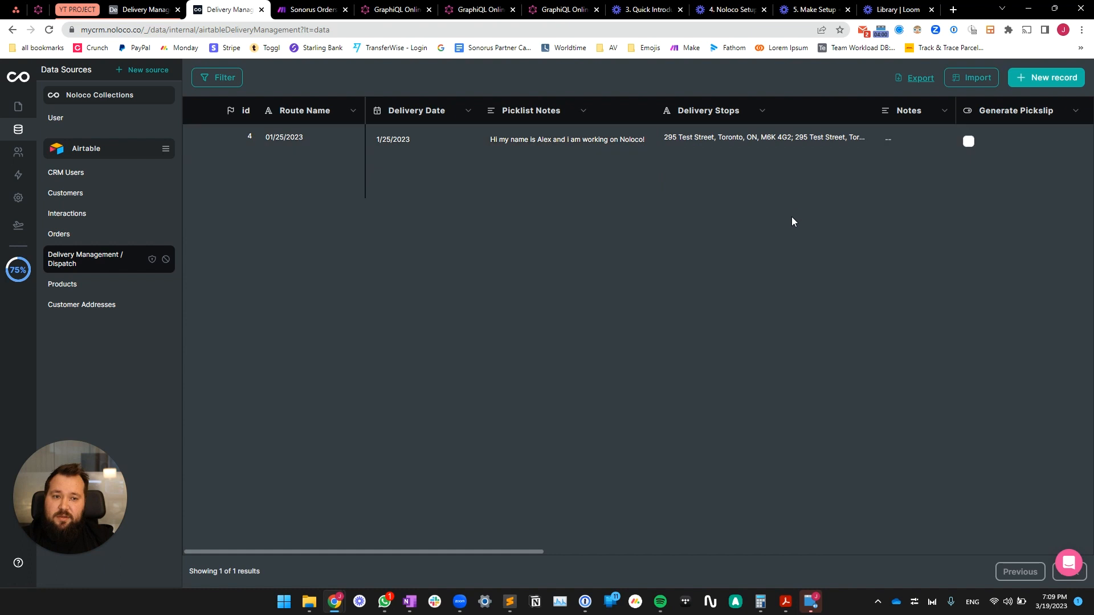
{"action": "scroll", "coordinate": [791, 218], "scroll_direction": "right", "scroll_amount": 10}
{"action": "scroll", "coordinate": [754, 239], "scroll_direction": "left", "scroll_amount": 7}
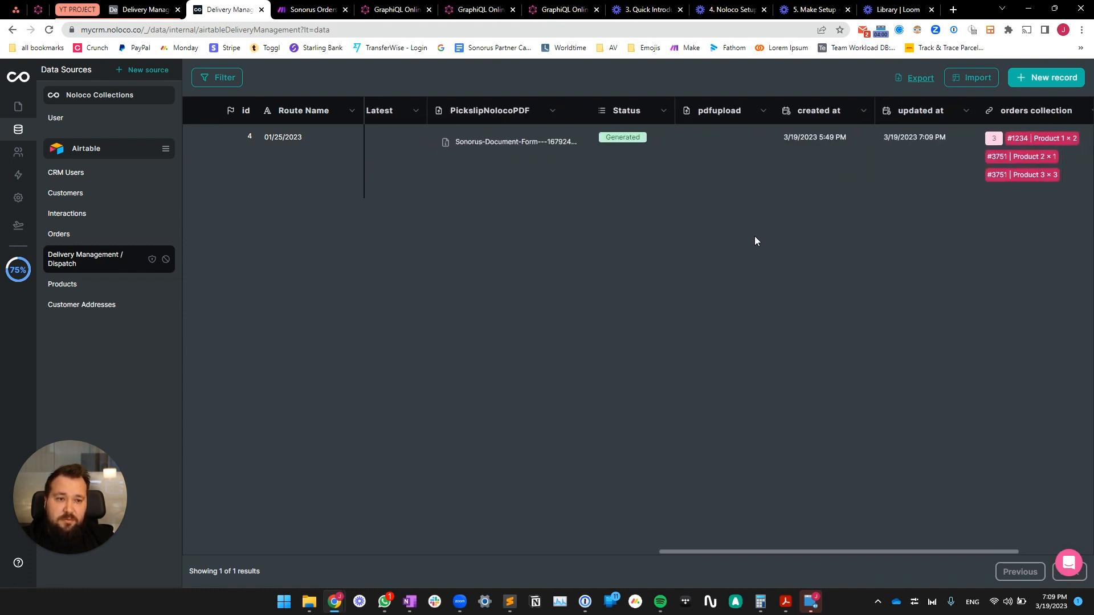
{"action": "left_click", "coordinate": [534, 137]}
{"action": "left_click", "coordinate": [493, 399]}
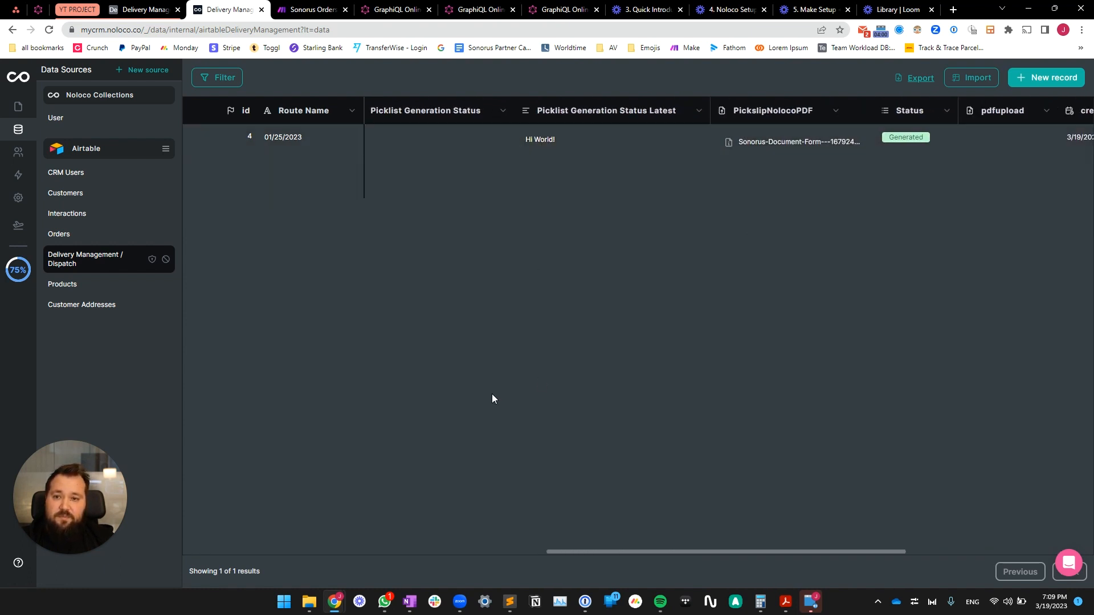
{"action": "left_click", "coordinate": [480, 10]}
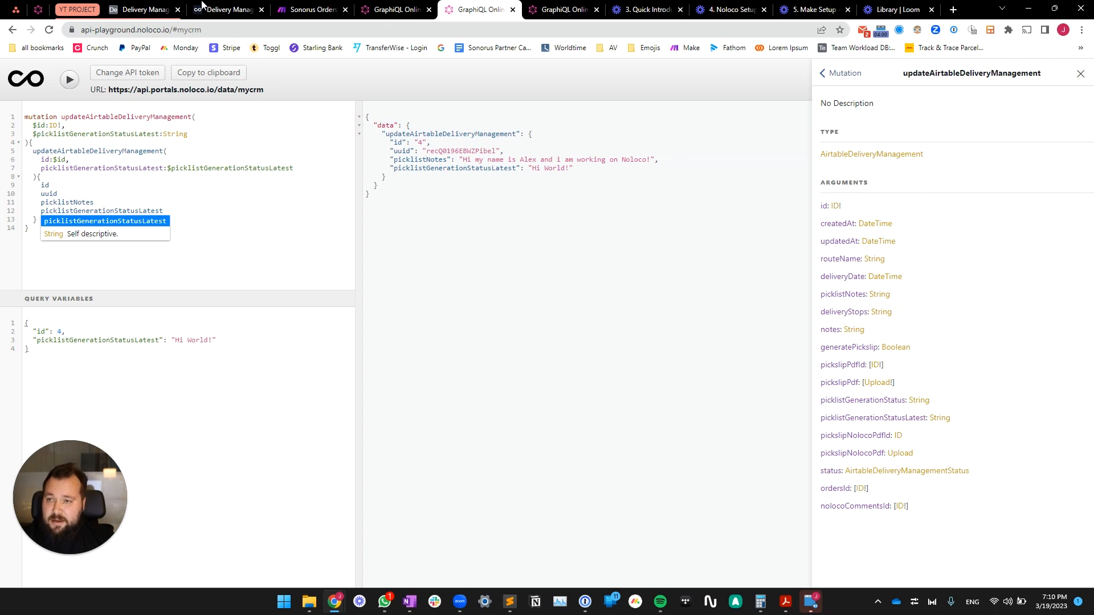
{"action": "left_click", "coordinate": [279, 203]}
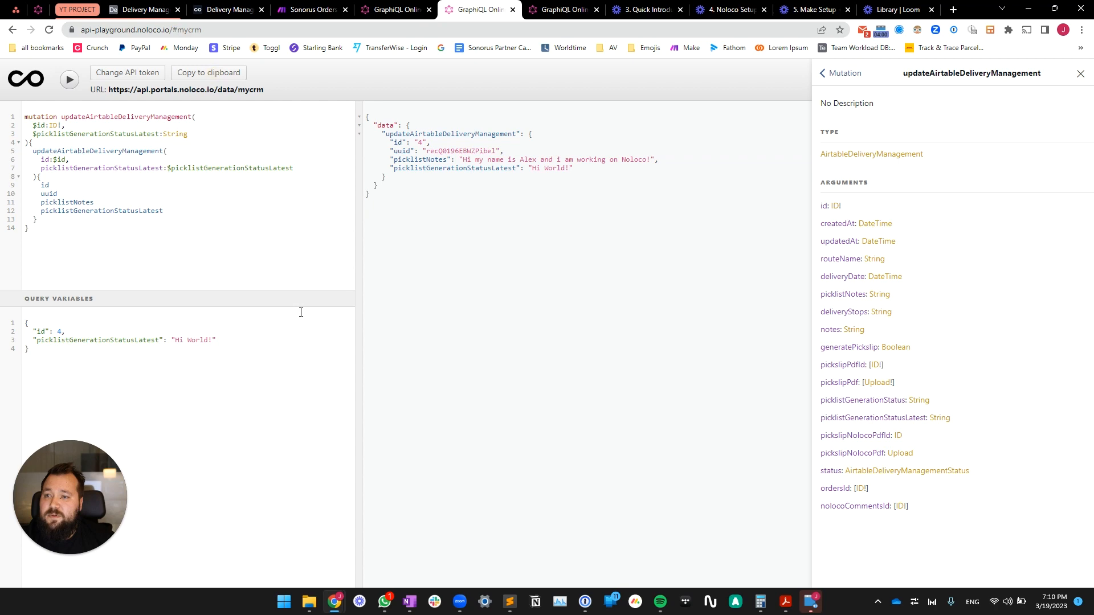
Step: In the Make scenario, duplicate the Update Noloco/Airtable HTTP module and connect the copy after the final Airtable module
{"action": "left_click", "coordinate": [312, 9]}
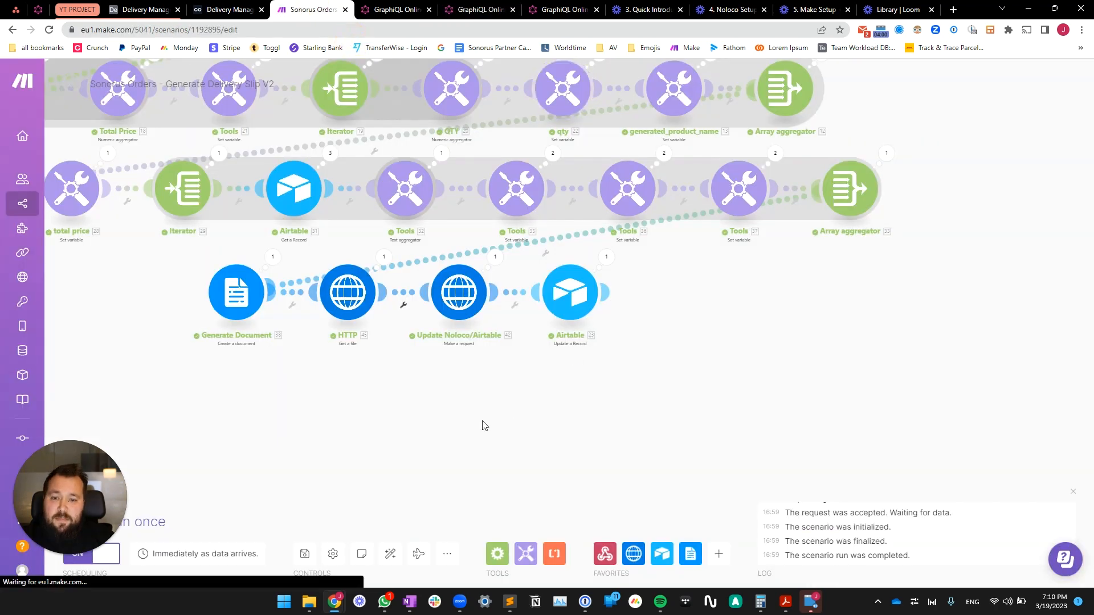
{"action": "scroll", "coordinate": [458, 378], "scroll_direction": "down", "scroll_amount": 2}
{"action": "left_click_drag", "start_coordinate": [422, 351], "coordinate": [470, 282]}
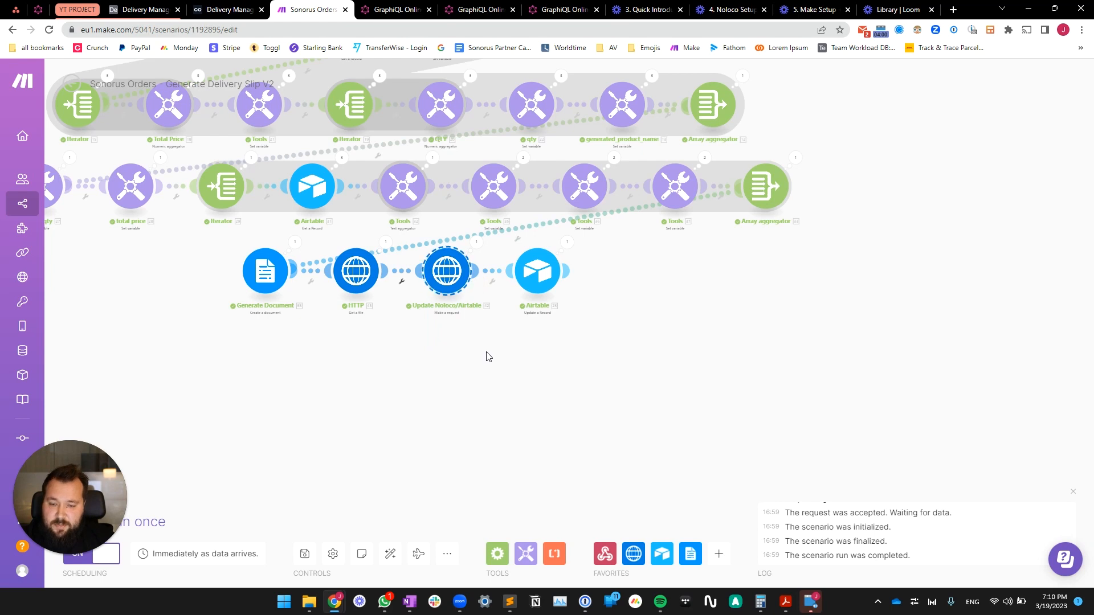
{"action": "key", "text": "ctrl+v"}
{"action": "left_click_drag", "start_coordinate": [728, 476], "coordinate": [384, 244]}
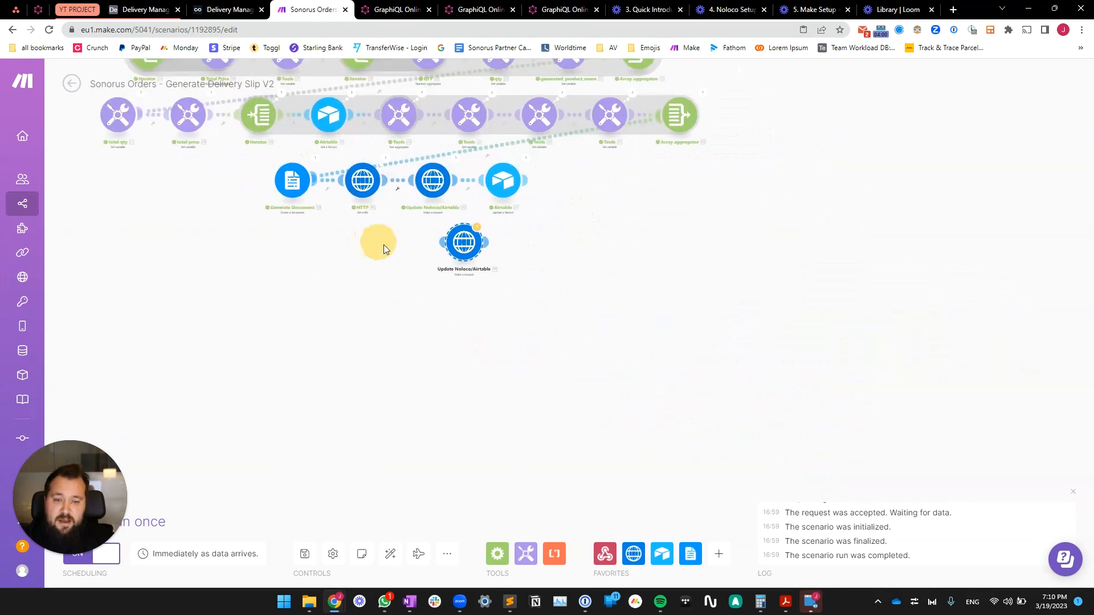
{"action": "scroll", "coordinate": [385, 244], "scroll_direction": "up", "scroll_amount": 3}
{"action": "left_click_drag", "start_coordinate": [445, 283], "coordinate": [327, 348]}
{"action": "left_click_drag", "start_coordinate": [391, 305], "coordinate": [405, 252]}
{"action": "left_click_drag", "start_coordinate": [452, 387], "coordinate": [520, 335]}
{"action": "left_click_drag", "start_coordinate": [454, 344], "coordinate": [374, 339]}
Step: Set the duplicated HTTP module's body type to Raw and its content type to JSON (application/json)
{"action": "left_click", "coordinate": [446, 312]}
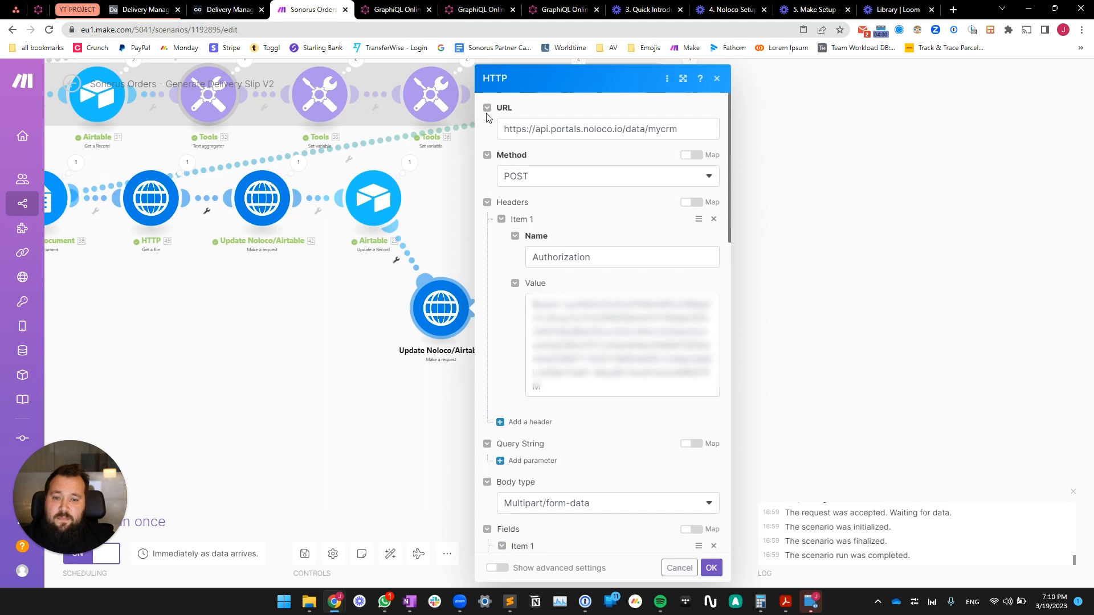
{"action": "scroll", "coordinate": [598, 393], "scroll_direction": "down", "scroll_amount": 5}
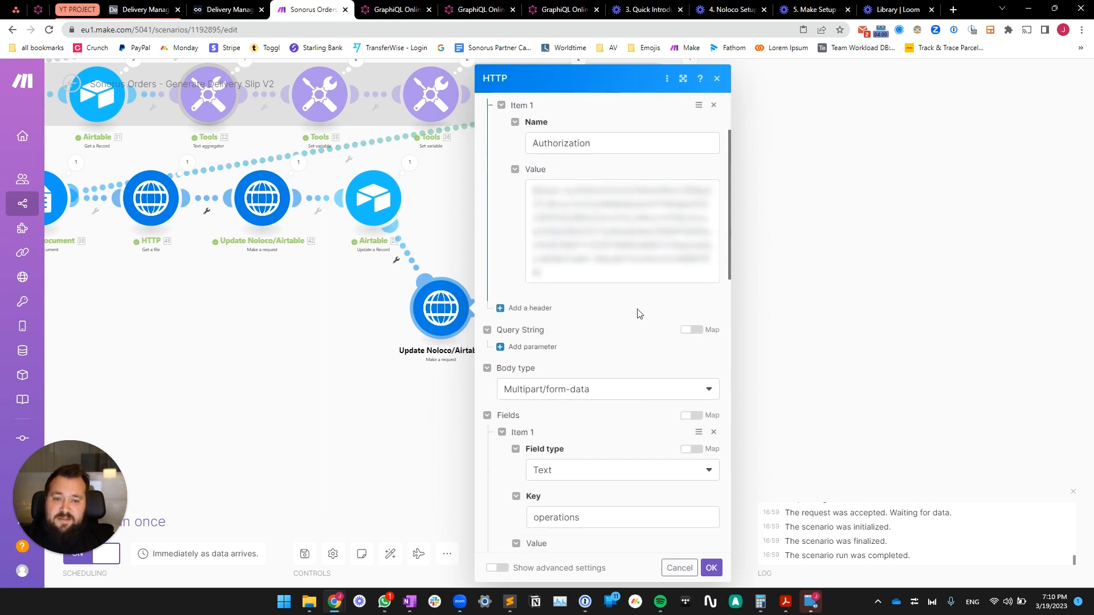
{"action": "left_click", "coordinate": [578, 275]}
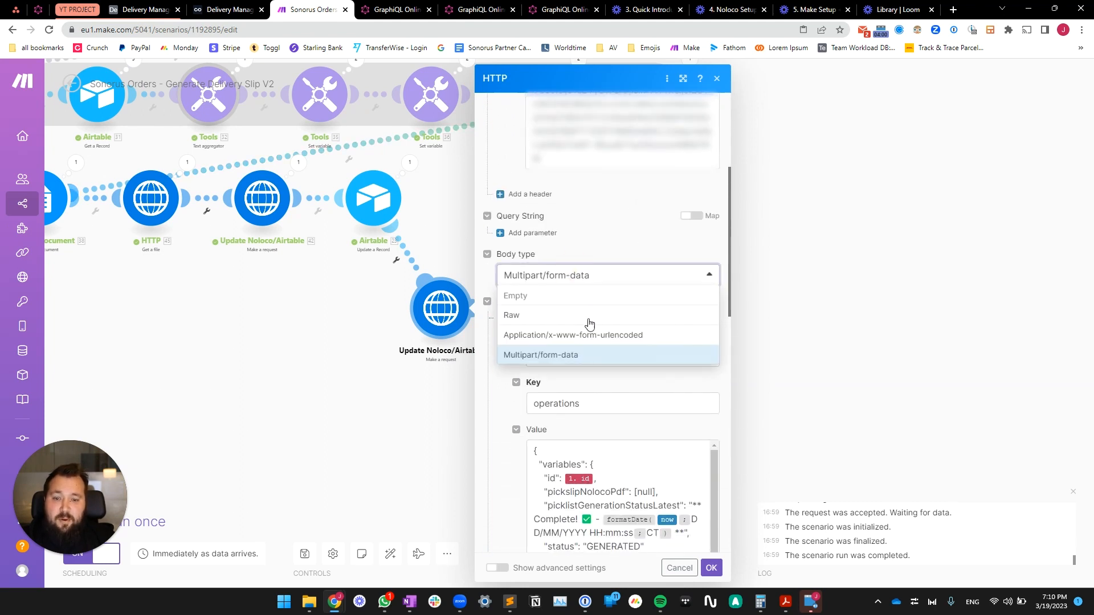
{"action": "left_click", "coordinate": [541, 316]}
{"action": "left_click", "coordinate": [550, 375]}
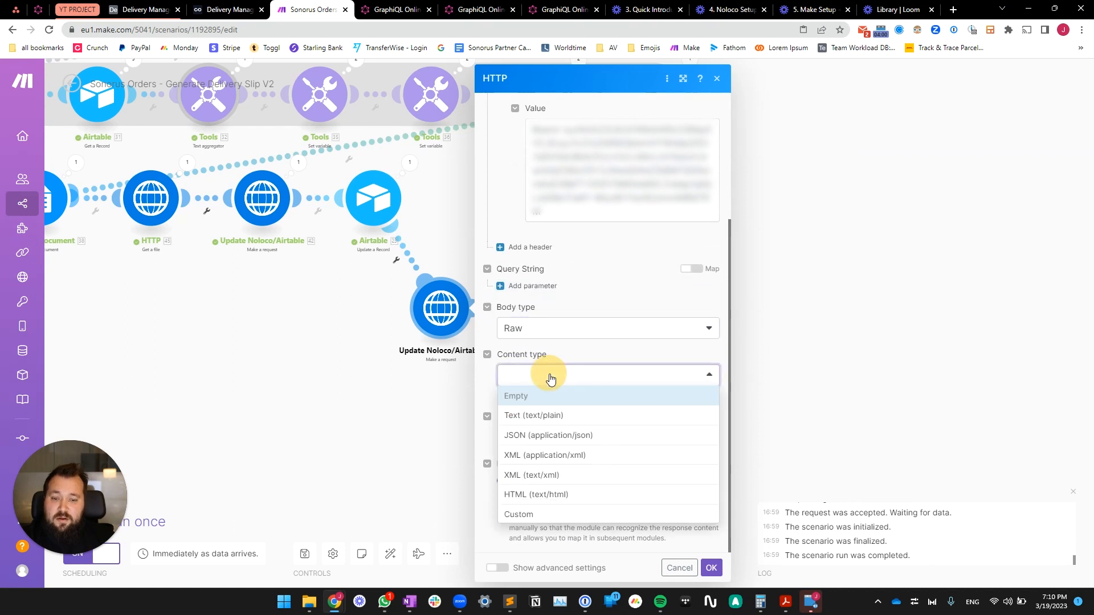
{"action": "left_click", "coordinate": [549, 436]}
{"action": "left_click", "coordinate": [484, 385]}
{"action": "left_click", "coordinate": [592, 439]}
{"action": "key", "text": "ctrl+v"}
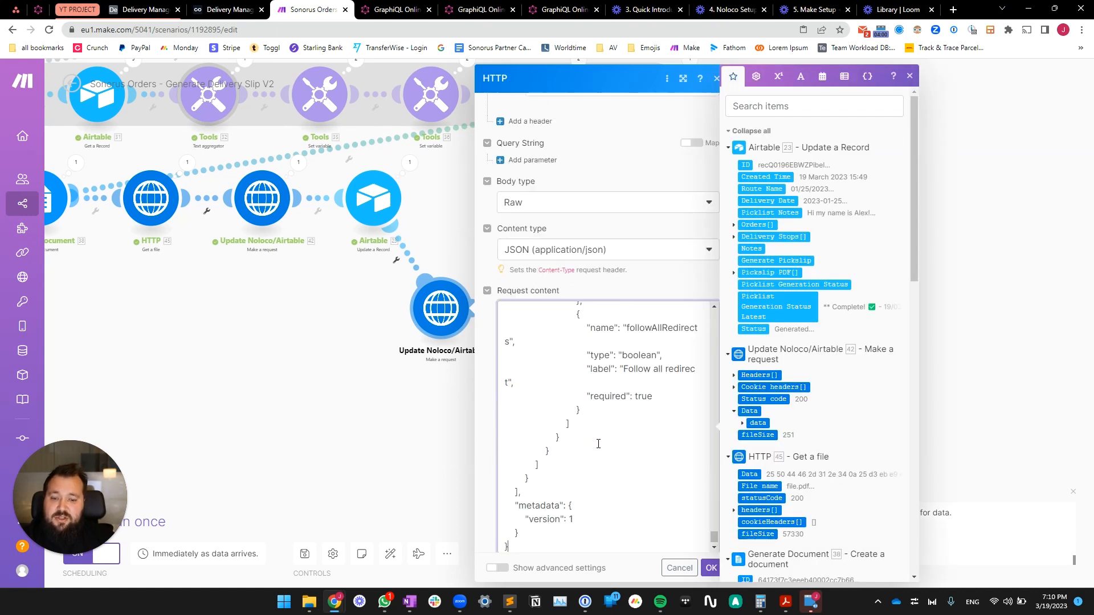
{"action": "key", "text": "ctrl+a"}
{"action": "key", "text": "Delete"}
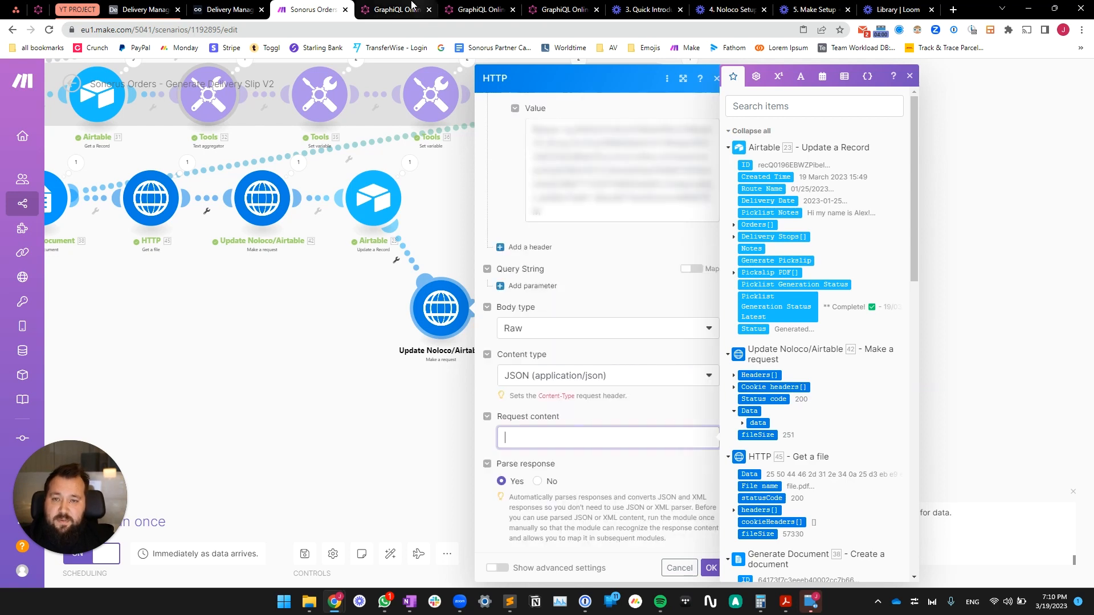
Step: Copy the mutation and its variables from the API playground into the duplicated HTTP module's request content
{"action": "left_click", "coordinate": [455, 9]}
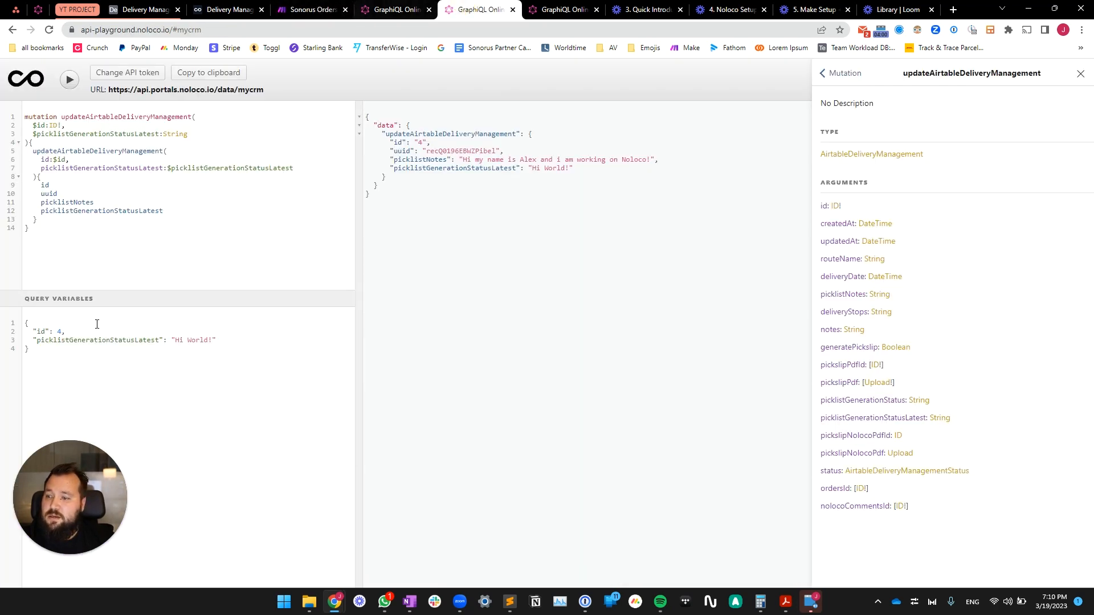
{"action": "left_click", "coordinate": [196, 72]}
{"action": "left_click", "coordinate": [313, 9]}
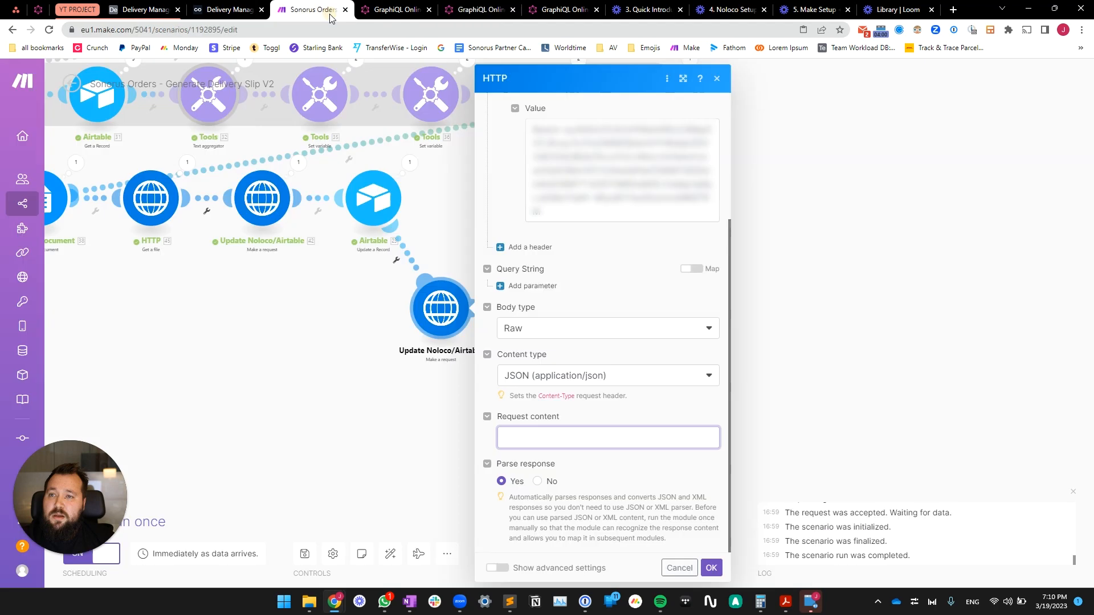
{"action": "left_click", "coordinate": [554, 437]}
{"action": "key", "text": "ctrl+v"}
{"action": "left_click", "coordinate": [621, 287]}
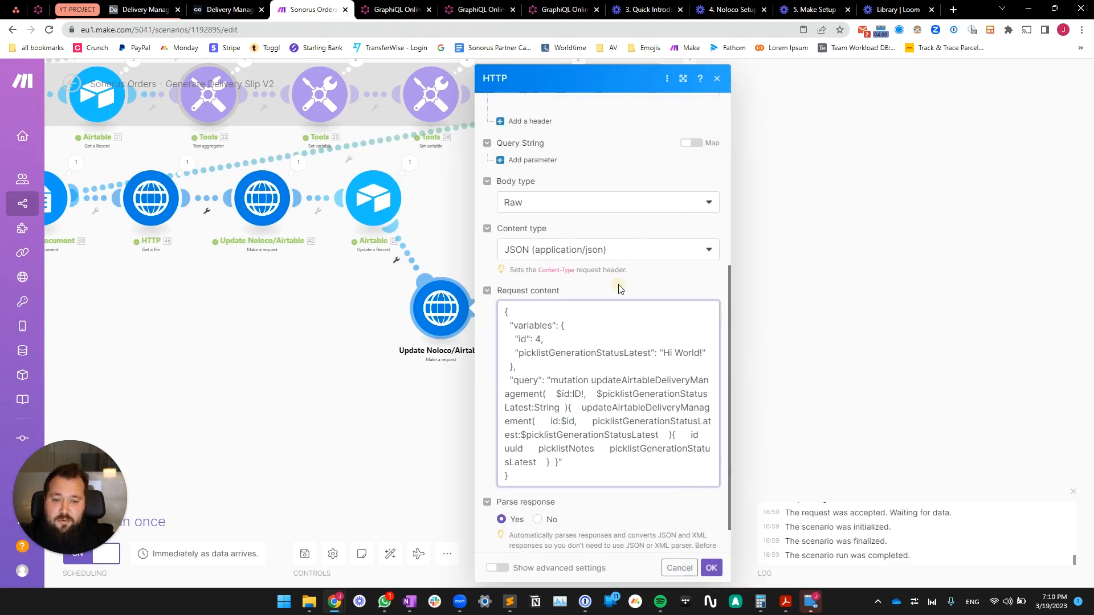
Step: Replace the id value 4 in the request content with the Custom webhook's id and select the "Hi World!" text
{"action": "double_click", "coordinate": [538, 340]}
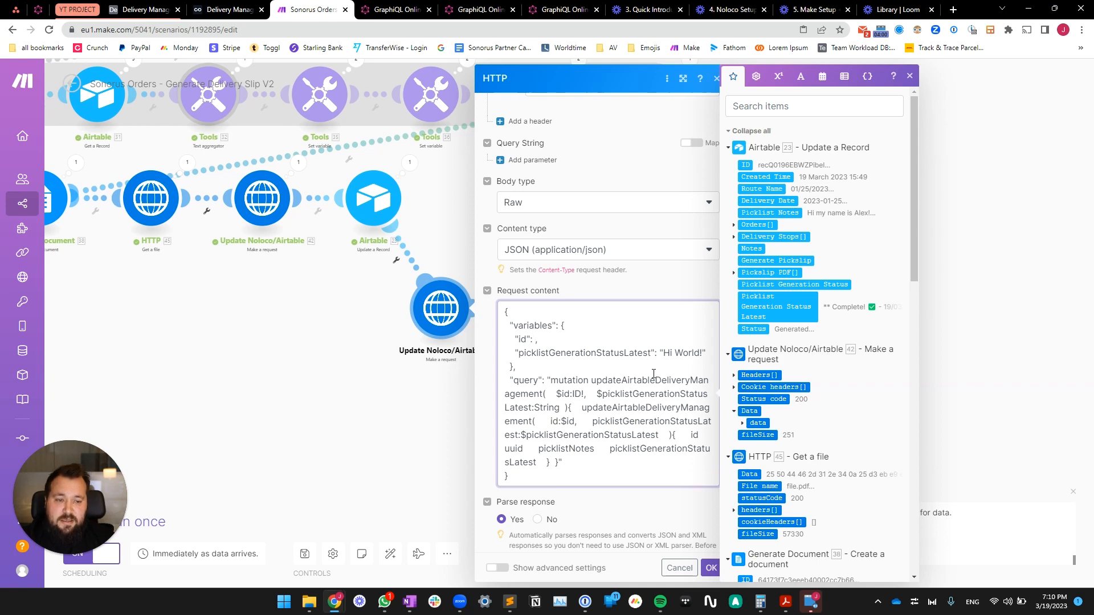
{"action": "scroll", "coordinate": [830, 423], "scroll_direction": "down", "scroll_amount": 10}
{"action": "left_click", "coordinate": [744, 413]}
{"action": "mouse_move", "coordinate": [663, 353]}
{"action": "left_mouse_down"}
{"action": "mouse_move", "coordinate": [703, 353]}
{"action": "mouse_move", "coordinate": [663, 353]}
{"action": "left_mouse_up"}
{"action": "left_click", "coordinate": [703, 352]}
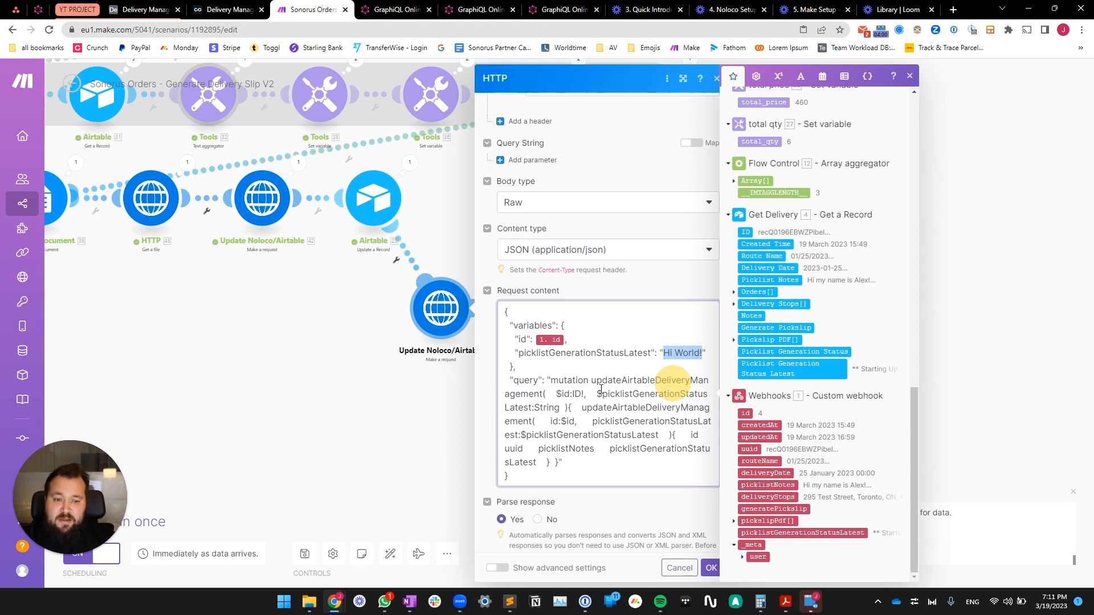
Step: Delete the duplicated Update Noloco/Airtable module attached after the final Airtable module
{"action": "left_click", "coordinate": [674, 299]}
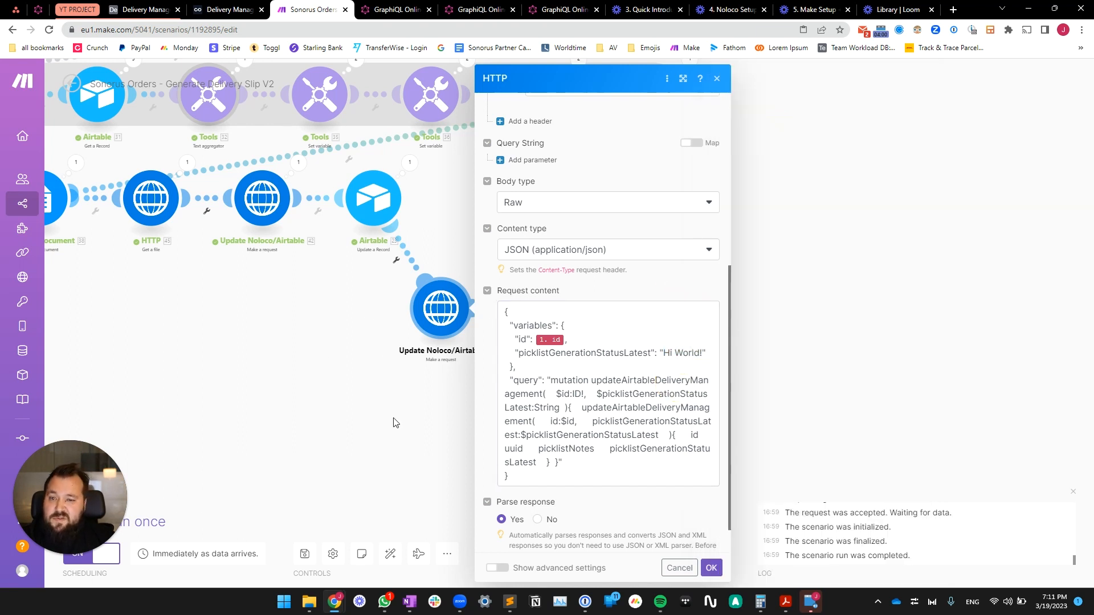
{"action": "right_click", "coordinate": [446, 304]}
{"action": "left_click", "coordinate": [459, 449]}
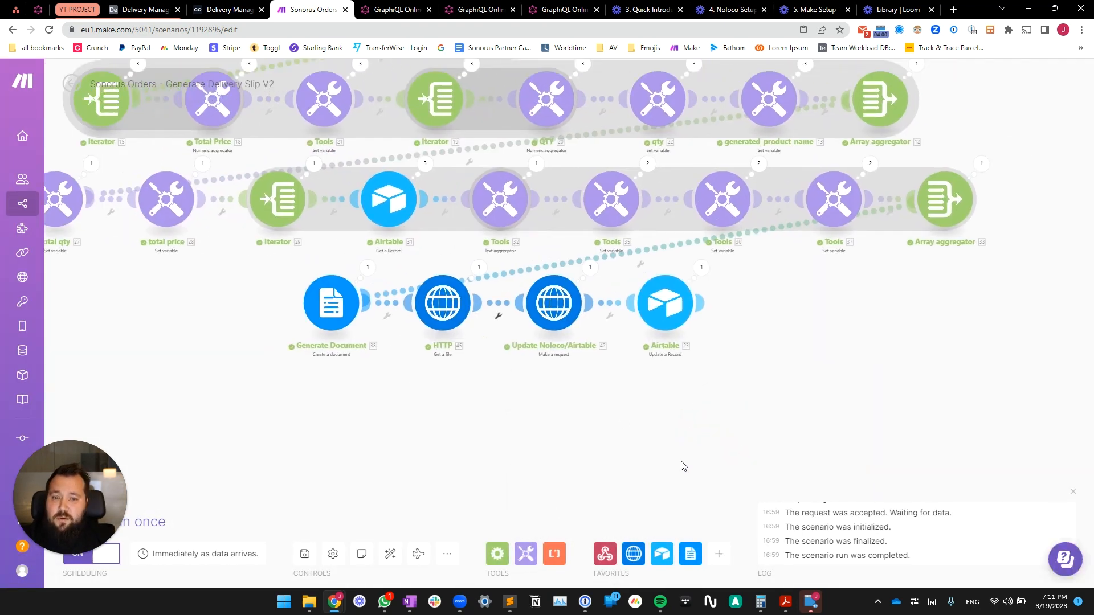
Step: Expand the Update Noloco/Airtable HTTP module's settings and examine its operations value and the map field
{"action": "left_click_drag", "start_coordinate": [849, 397], "coordinate": [833, 421]}
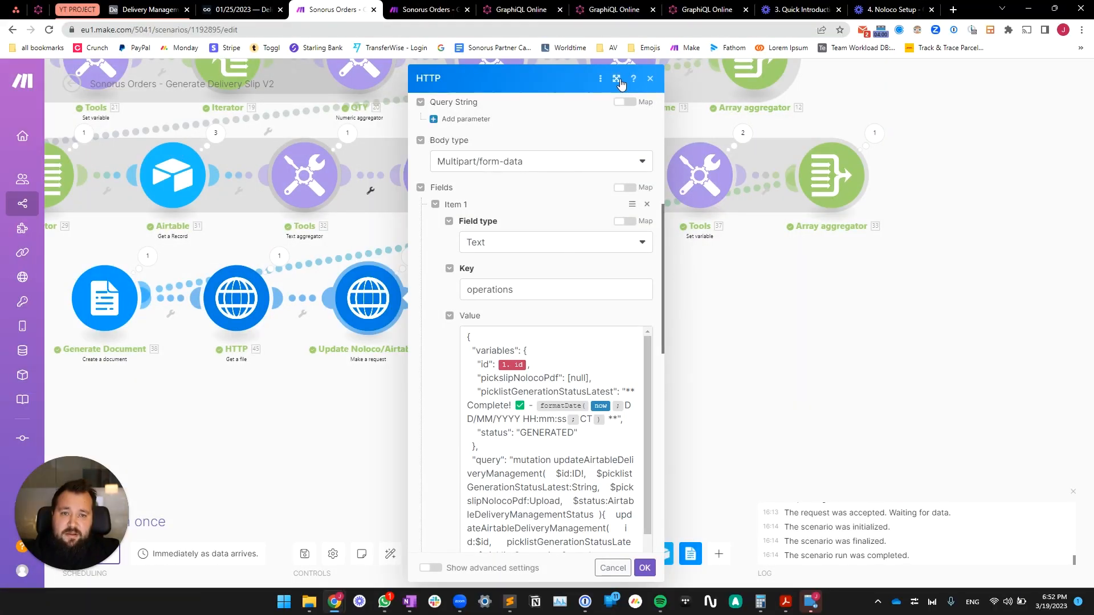
{"action": "left_click", "coordinate": [618, 80]}
{"action": "scroll", "coordinate": [608, 456], "scroll_direction": "down", "scroll_amount": 3}
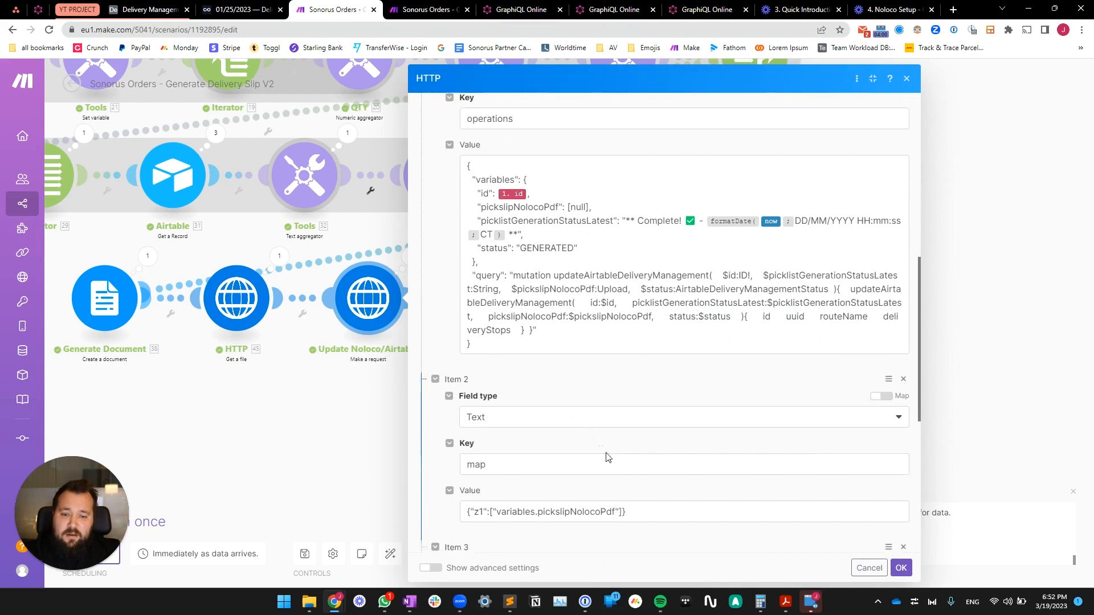
{"action": "left_click", "coordinate": [504, 343]}
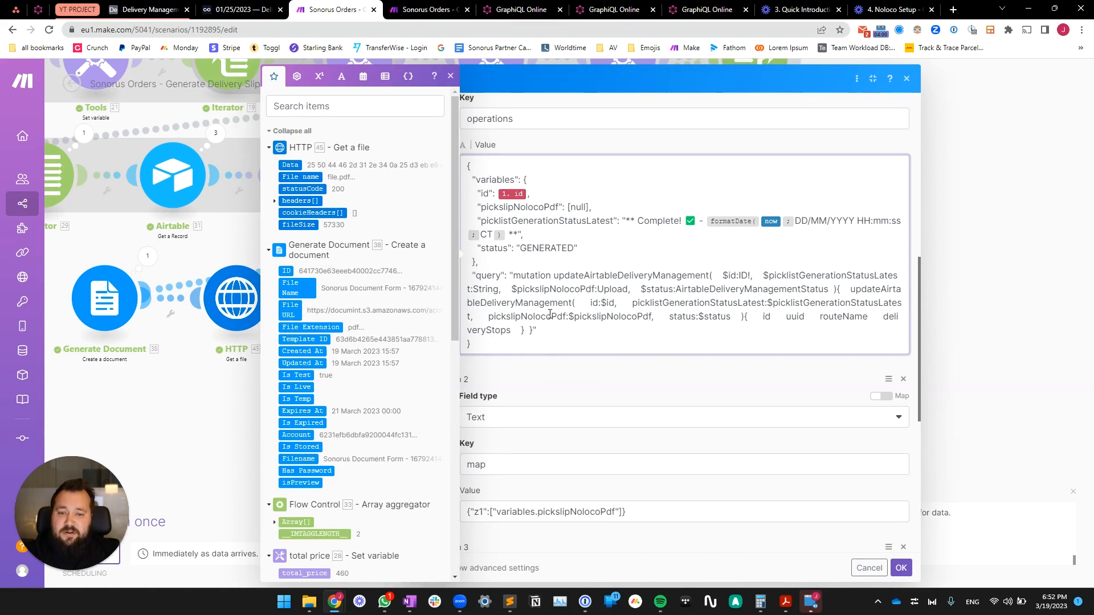
Step: Switch to the API playground and review the updateAirtableDeliveryManagement mutation's name and its declared variables
{"action": "left_click", "coordinate": [430, 9]}
{"action": "left_click", "coordinate": [521, 9]}
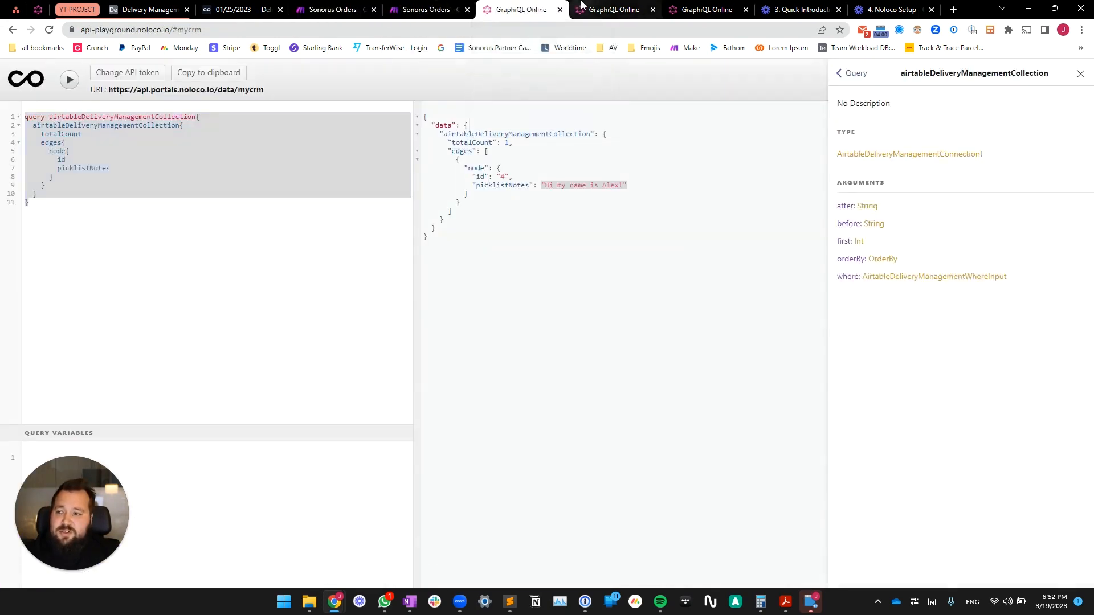
{"action": "left_click", "coordinate": [609, 10]}
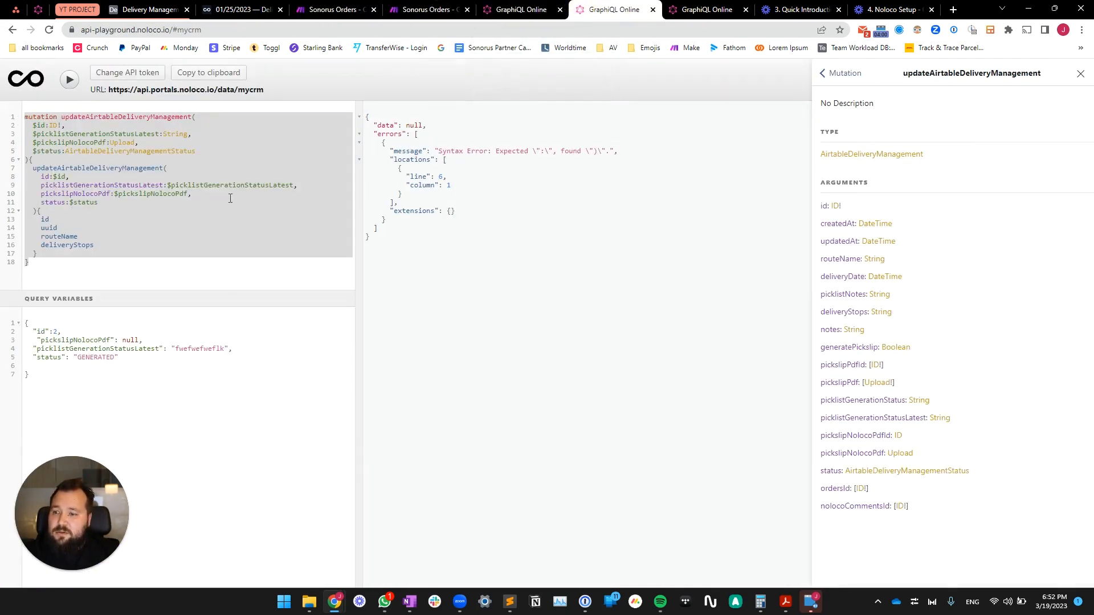
{"action": "left_click", "coordinate": [37, 127]}
{"action": "left_click_drag", "start_coordinate": [24, 117], "coordinate": [32, 159]}
{"action": "left_click", "coordinate": [60, 146]}
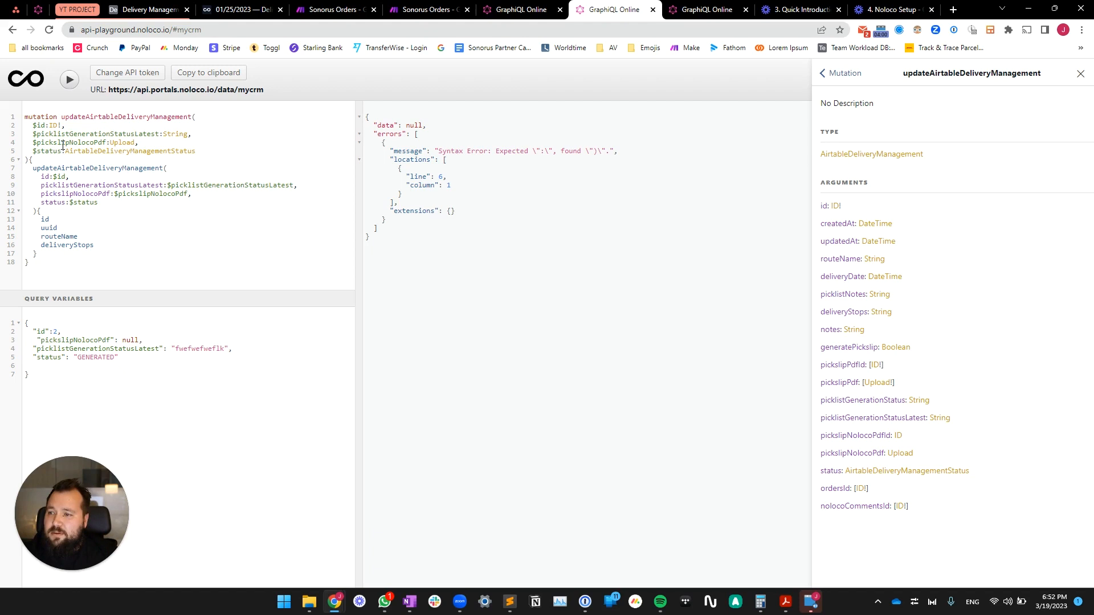
{"action": "left_click_drag", "start_coordinate": [34, 126], "coordinate": [60, 128]}
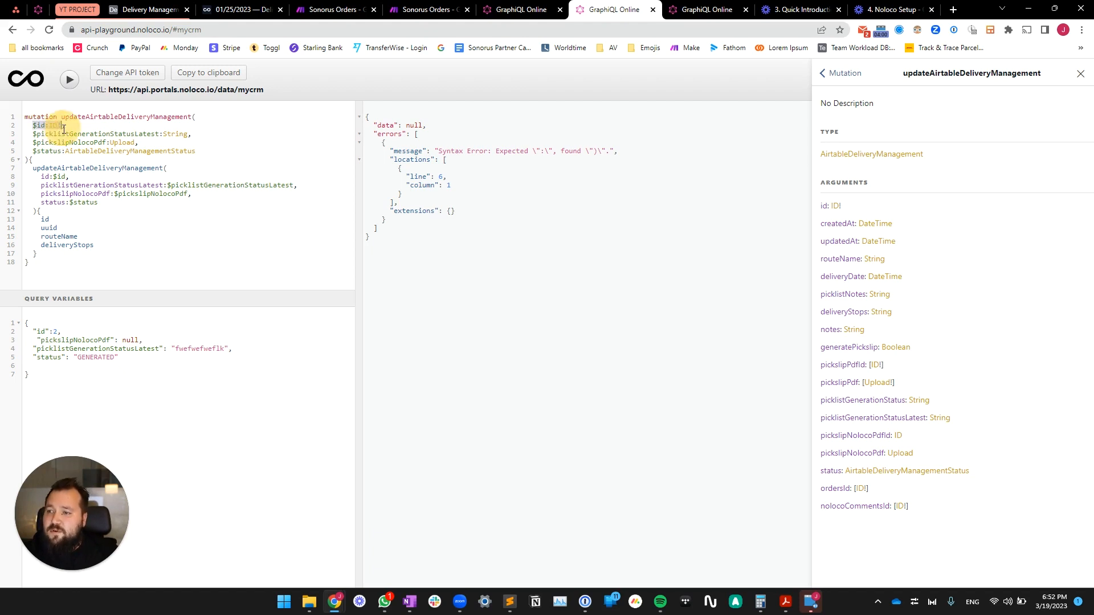
{"action": "left_click_drag", "start_coordinate": [25, 117], "coordinate": [199, 118]}
Step: Look up the Delivery Management / Dispatch table in Noloco's data sources and return to the mutation in the API playground
{"action": "left_click", "coordinate": [239, 9]}
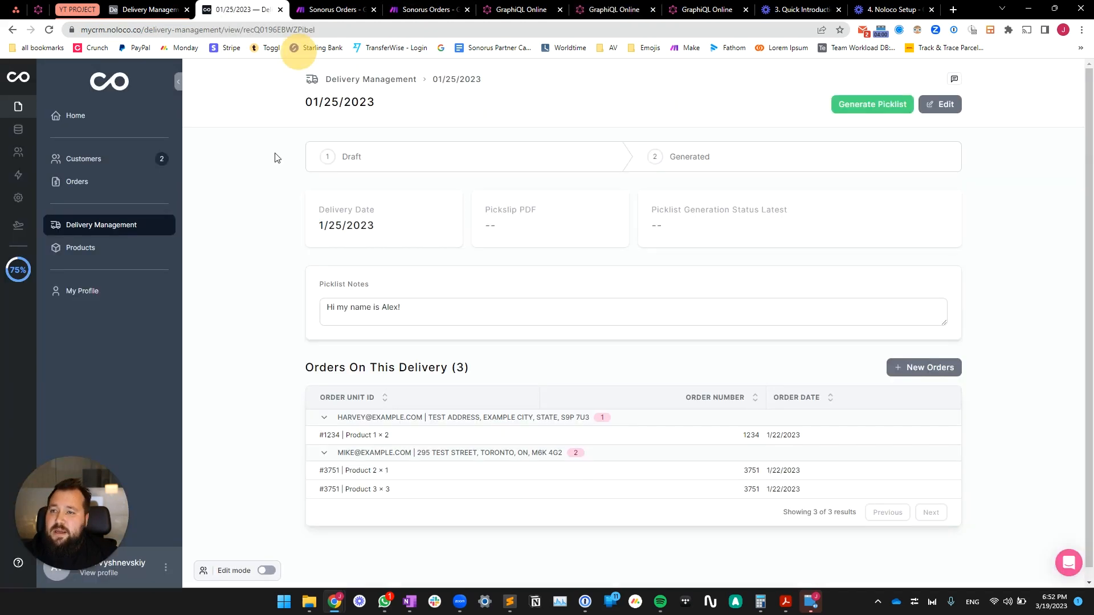
{"action": "left_click", "coordinate": [17, 132]}
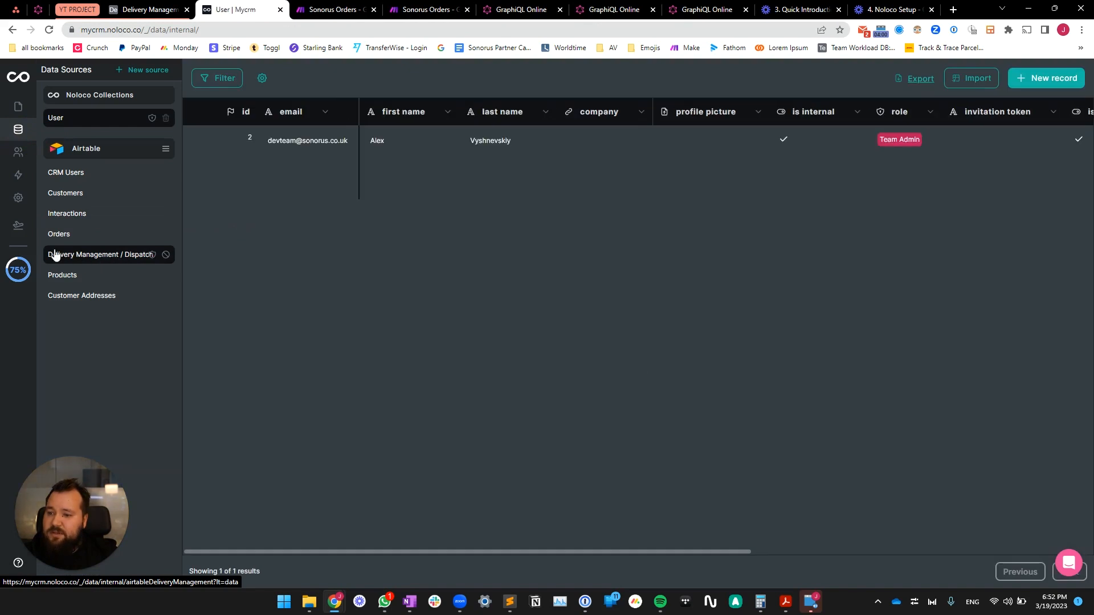
{"action": "left_click", "coordinate": [610, 9]}
Step: Compare the mutation's declared $id variable and its ID! type with the id argument in the documentation
{"action": "left_click", "coordinate": [85, 143]}
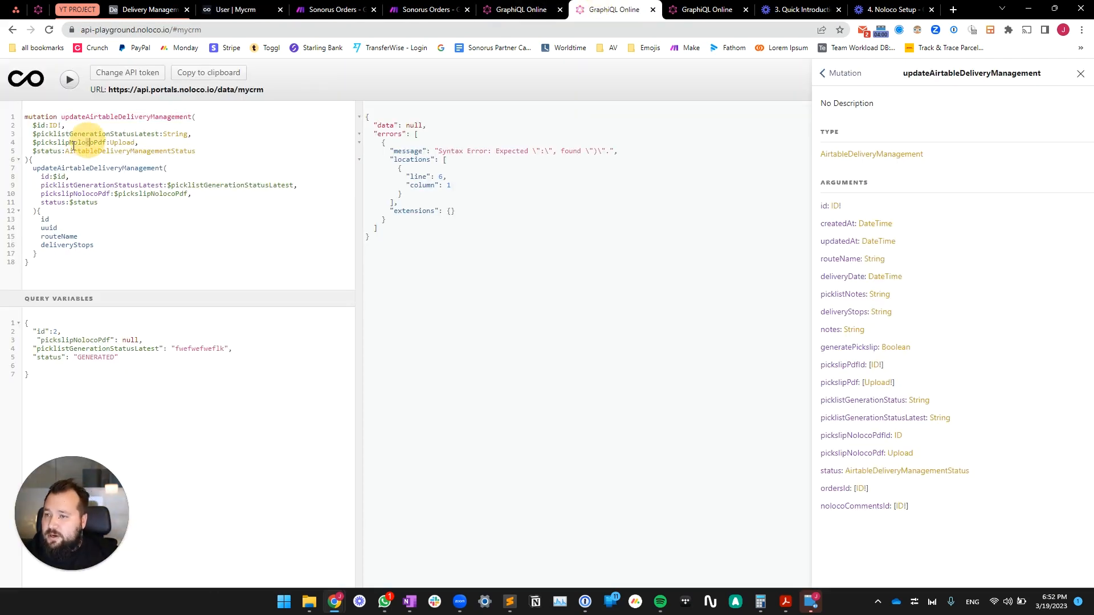
{"action": "left_click", "coordinate": [46, 126]}
{"action": "type", "text": ":"}
{"action": "left_click_drag", "start_coordinate": [44, 139], "coordinate": [208, 151]}
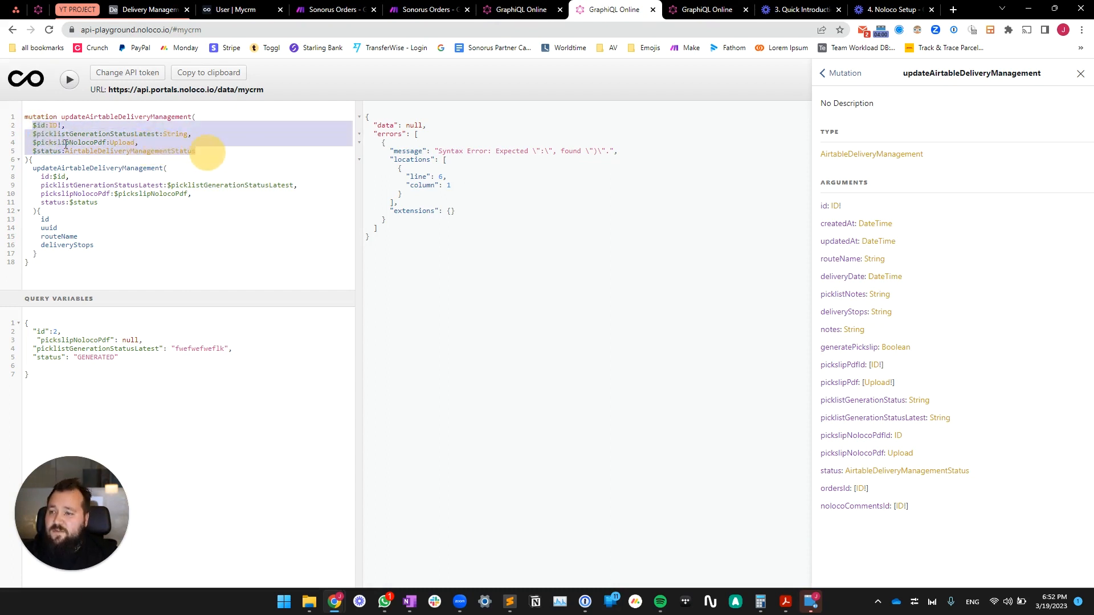
{"action": "left_click", "coordinate": [46, 125]}
{"action": "left_click_drag", "start_coordinate": [830, 207], "coordinate": [841, 207]}
{"action": "left_click", "coordinate": [849, 211]}
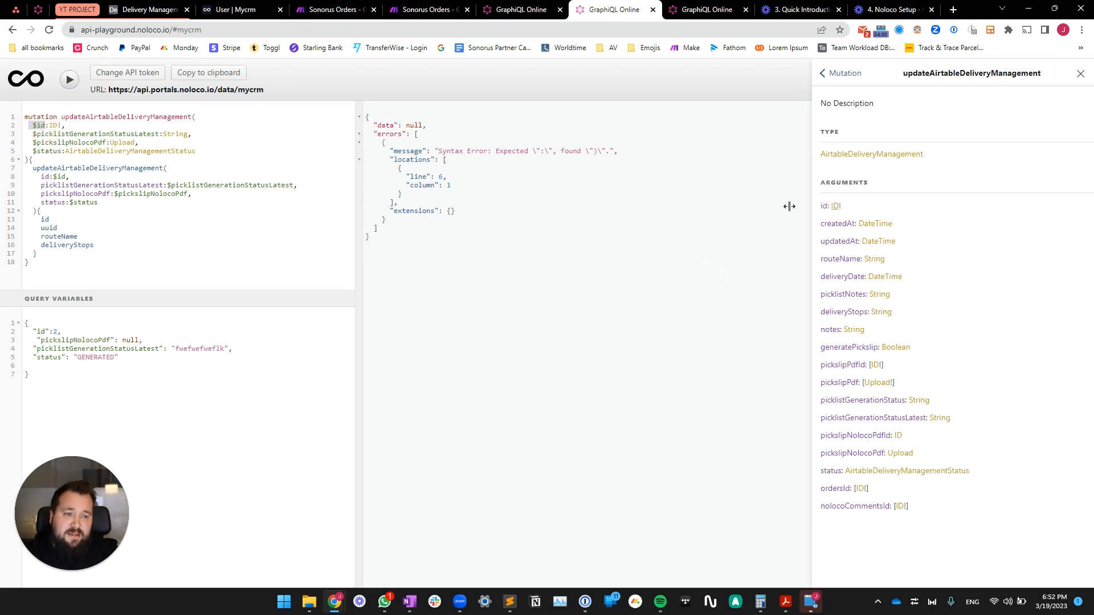
{"action": "type", "text": ","}
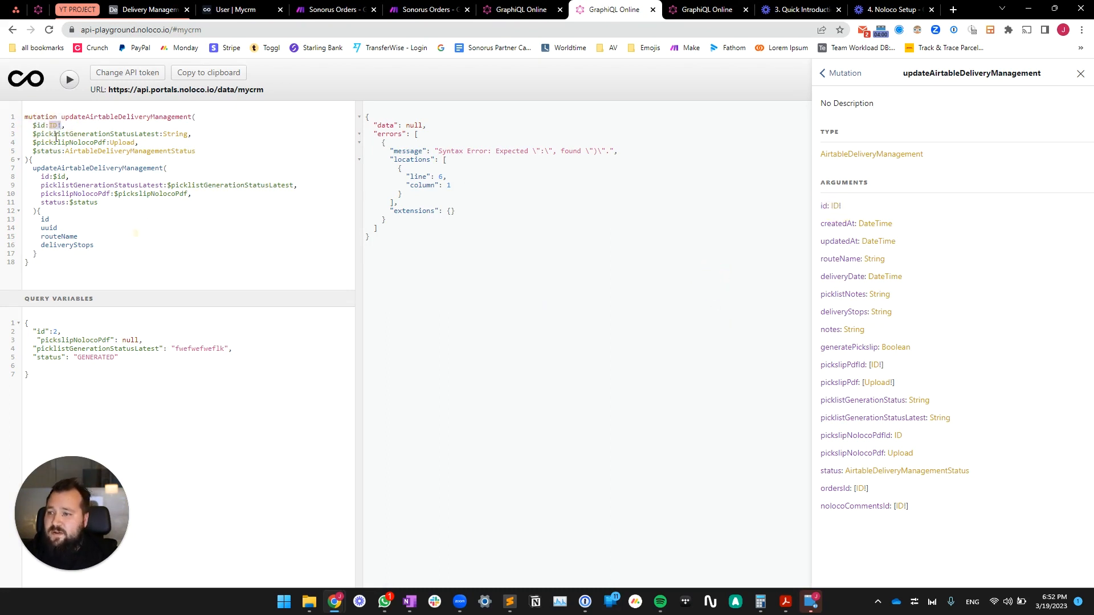
Step: Check the $picklistGenerationStatusLatest and $pickslipNolocoPdf declarations against the documented arguments and highlight the inner updateAirtableDeliveryManagement call
{"action": "left_click_drag", "start_coordinate": [34, 135], "coordinate": [159, 134]}
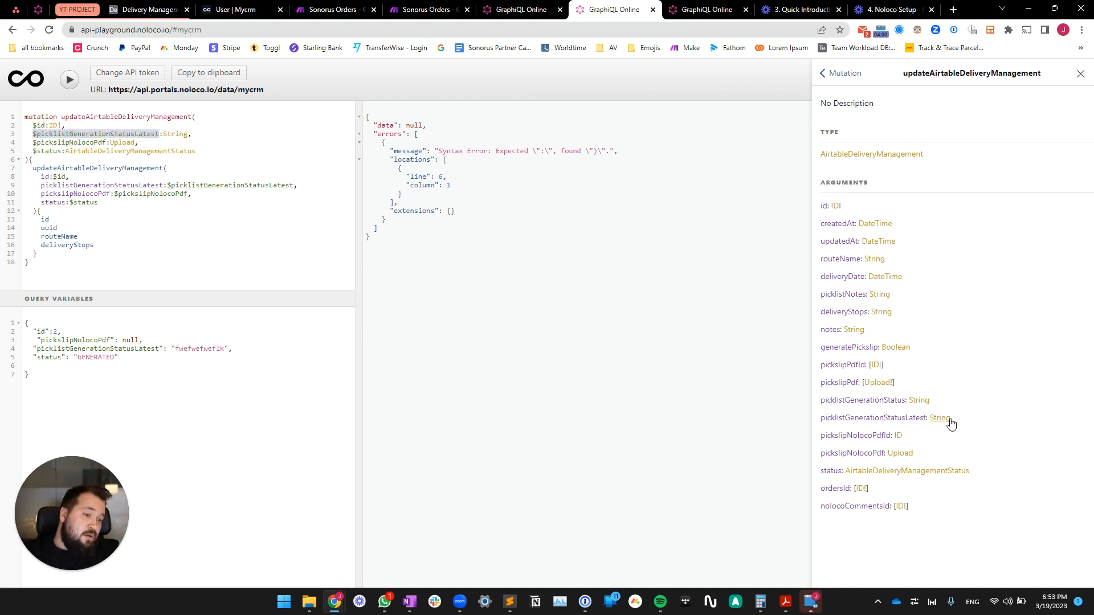
{"action": "left_click", "coordinate": [82, 142]}
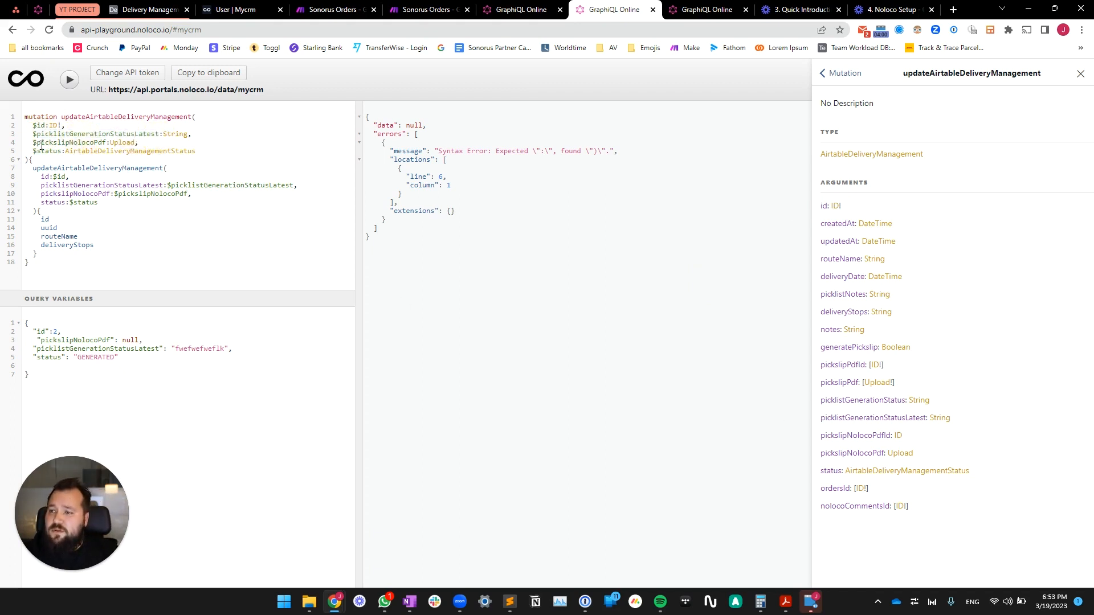
{"action": "left_click_drag", "start_coordinate": [58, 142], "coordinate": [164, 169]}
{"action": "double_click", "coordinate": [220, 152]}
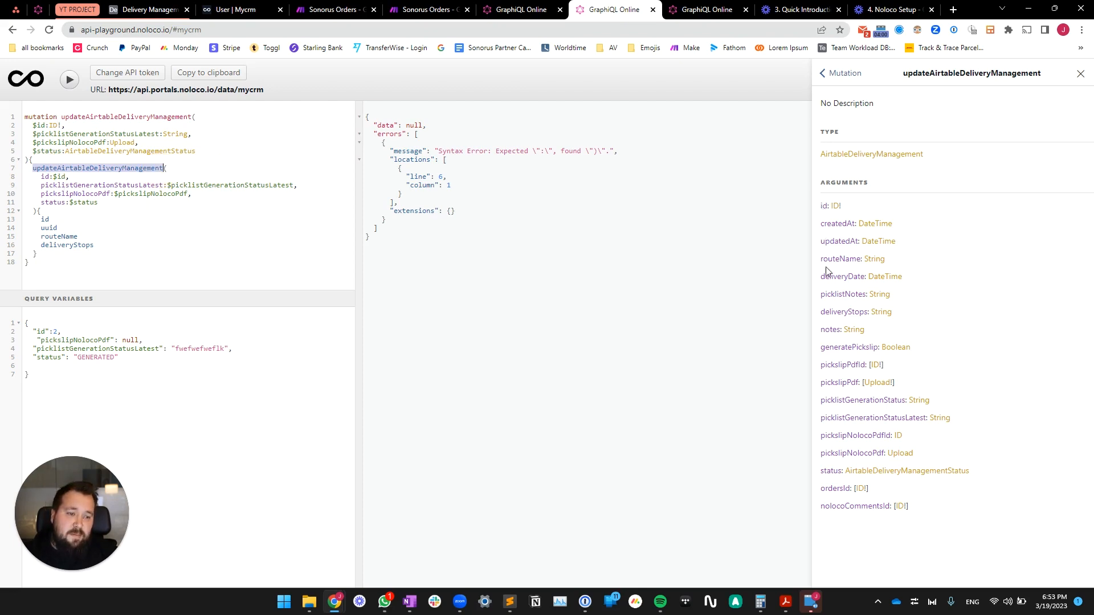
Step: Review the arguments passed to the inner mutation call and the returned fields id, uuid, routeName and deliveryStops
{"action": "left_click", "coordinate": [90, 198]}
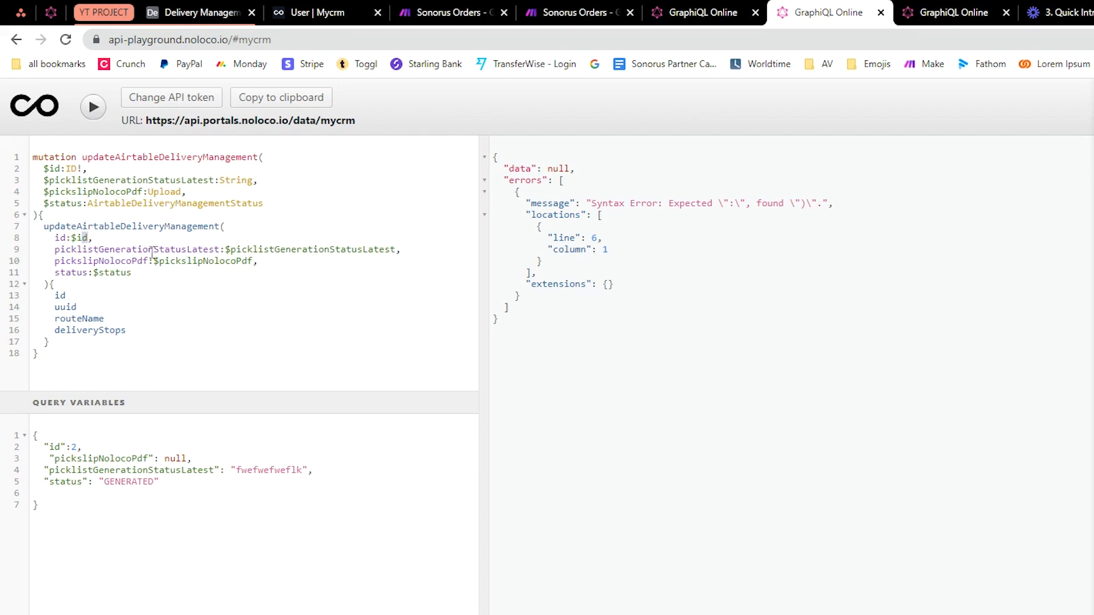
{"action": "left_click_drag", "start_coordinate": [163, 275], "coordinate": [61, 238]}
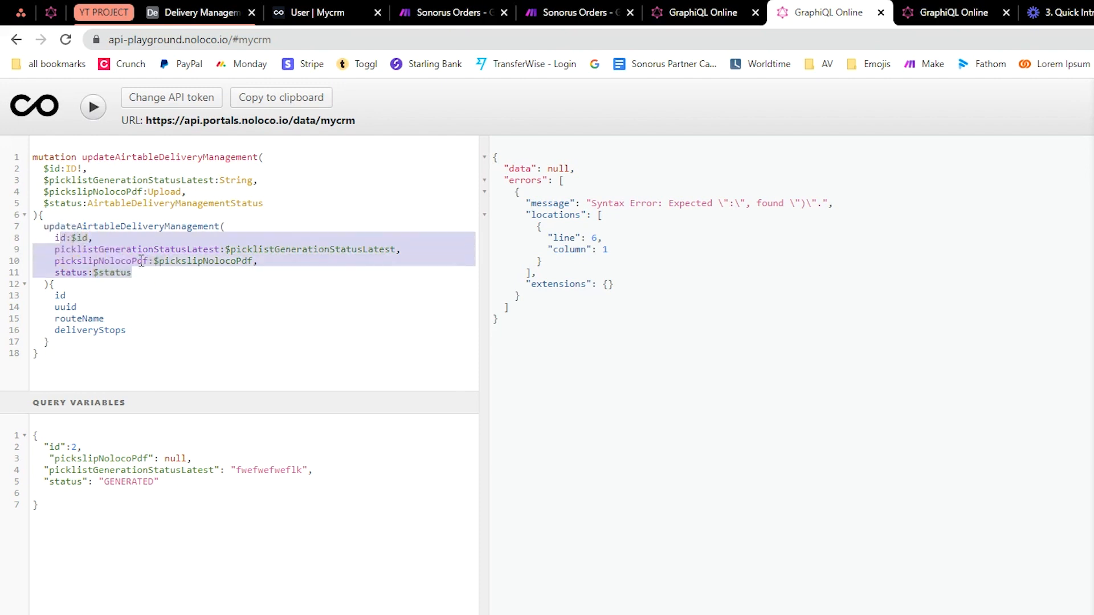
{"action": "left_click", "coordinate": [37, 303]}
{"action": "left_click_drag", "start_coordinate": [53, 295], "coordinate": [120, 333]}
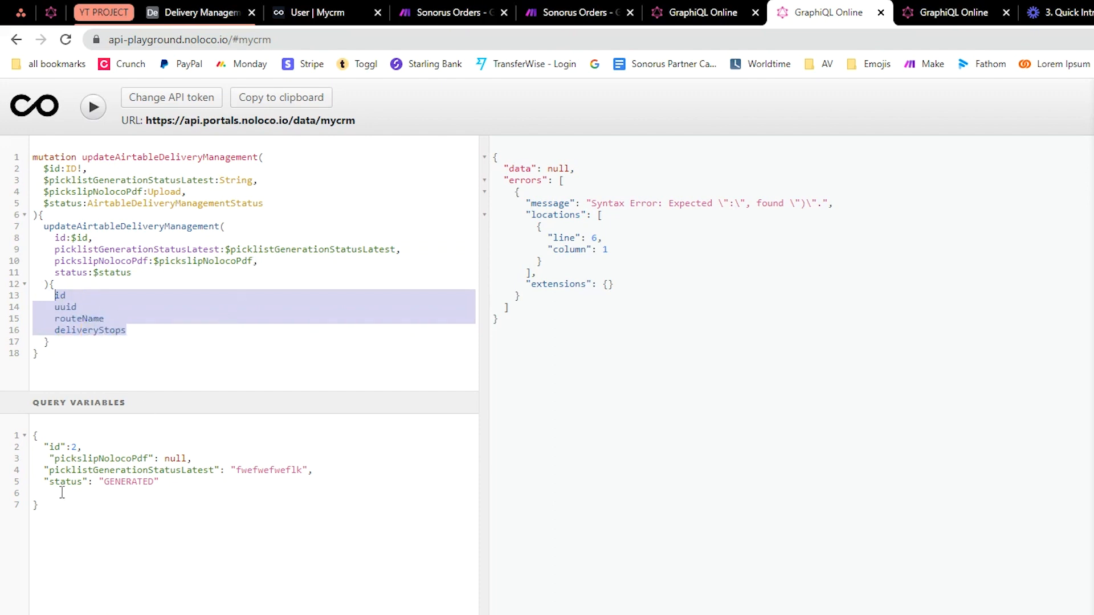
{"action": "left_click", "coordinate": [84, 295]}
{"action": "left_click_drag", "start_coordinate": [148, 341], "coordinate": [49, 308]}
{"action": "left_click", "coordinate": [35, 466]}
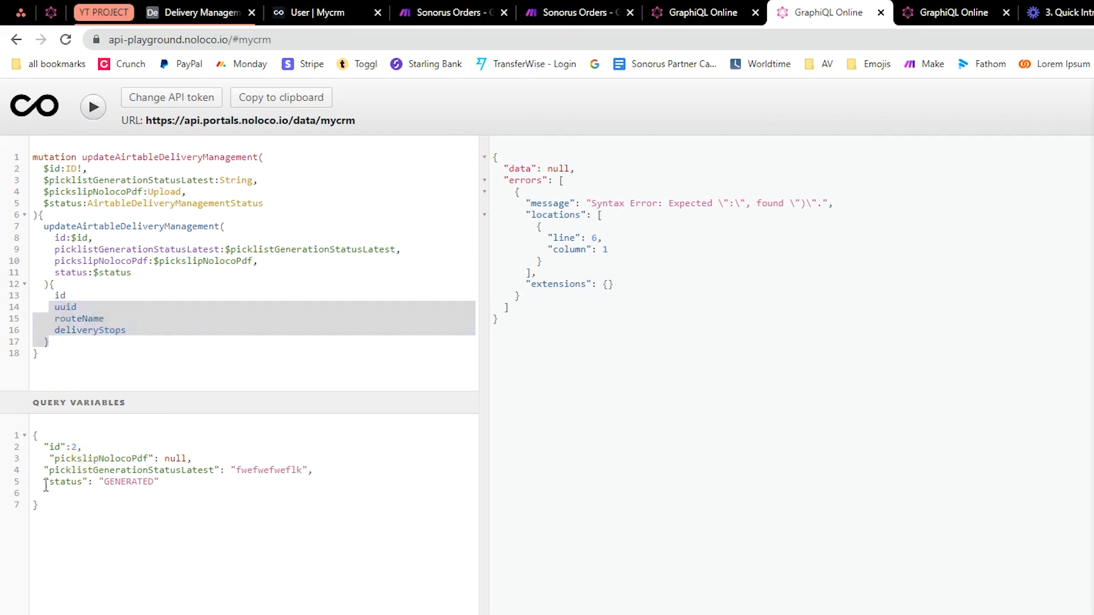
Step: Examine the query variables id, pickslipNolocoPdf, picklistGenerationStatusLatest and status with their assigned values
{"action": "left_click_drag", "start_coordinate": [45, 447], "coordinate": [159, 495]}
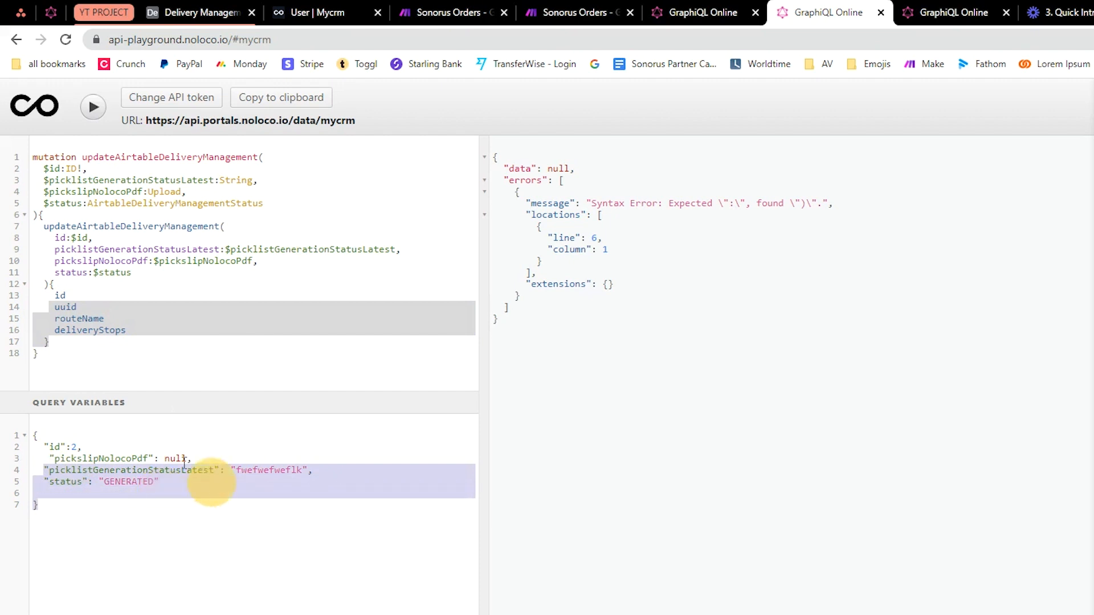
{"action": "left_click", "coordinate": [104, 470]}
{"action": "left_click_drag", "start_coordinate": [43, 447], "coordinate": [165, 513]}
{"action": "left_click", "coordinate": [137, 470]}
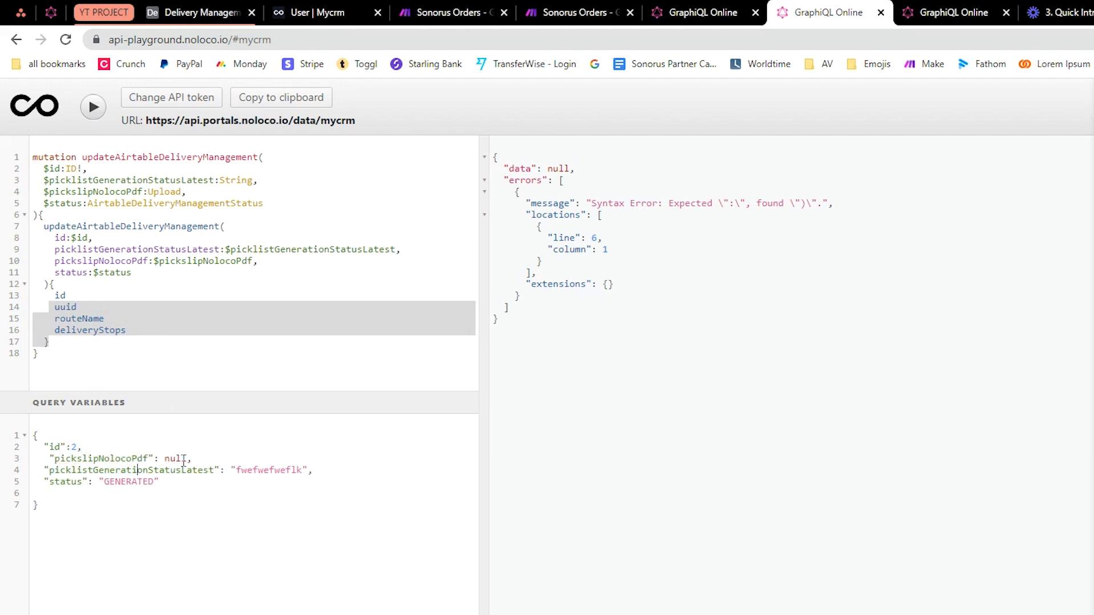
{"action": "left_click", "coordinate": [79, 448]}
{"action": "left_click", "coordinate": [177, 484]}
{"action": "left_click_drag", "start_coordinate": [237, 471], "coordinate": [304, 470]}
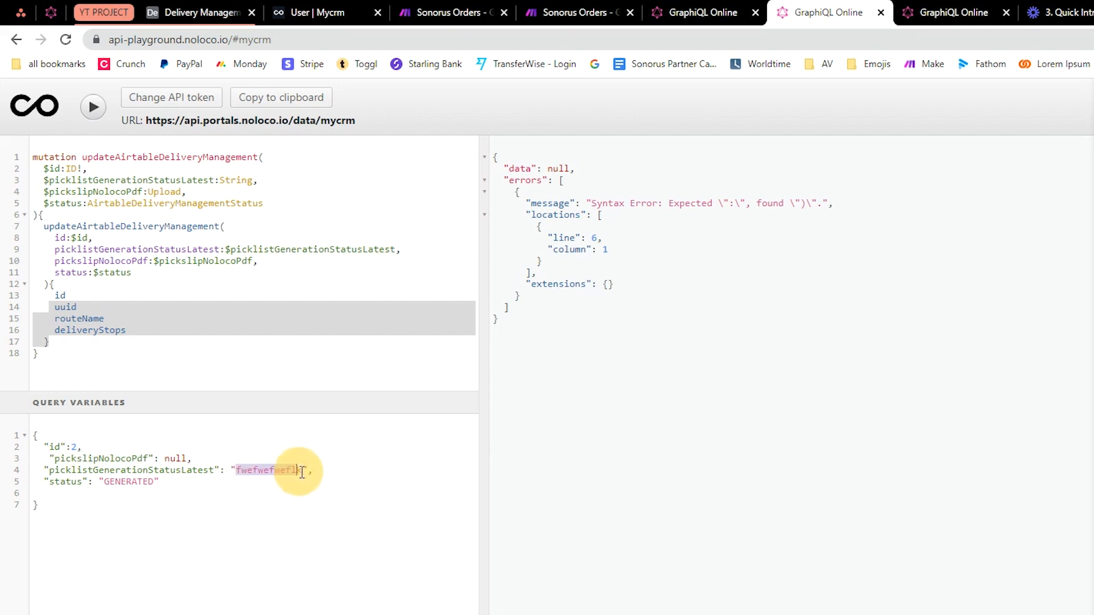
{"action": "mouse_move", "coordinate": [104, 481]}
{"action": "left_mouse_down"}
{"action": "mouse_move", "coordinate": [152, 484]}
{"action": "mouse_move", "coordinate": [44, 482]}
{"action": "mouse_move", "coordinate": [88, 483]}
{"action": "left_mouse_up"}
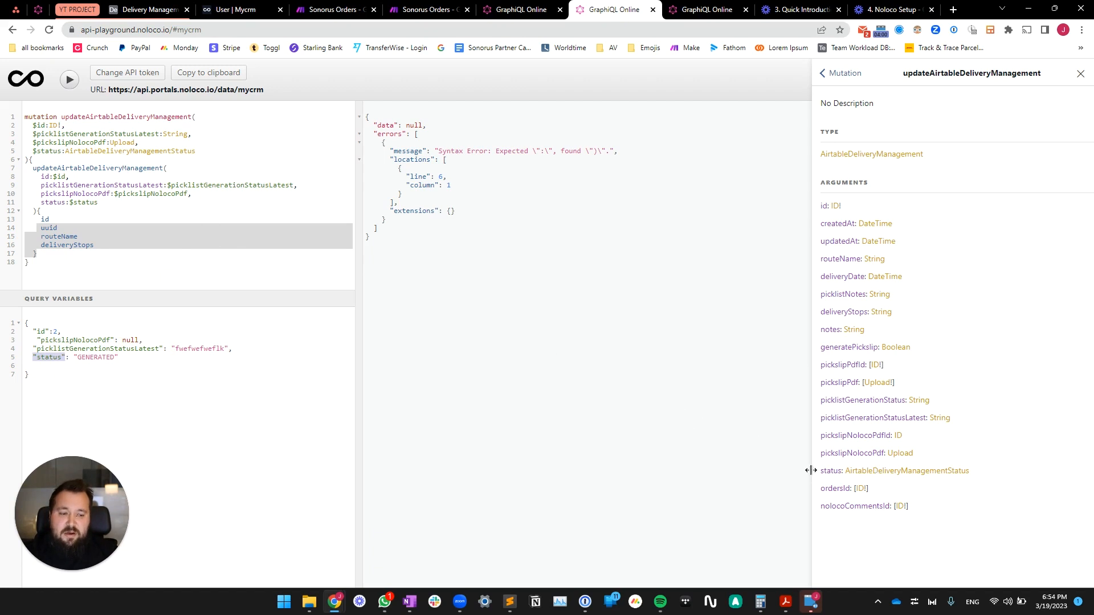
Step: Open the AirtableDeliveryManagementStatus type's documentation and compare its allowed values with the status query variable
{"action": "left_click_drag", "start_coordinate": [824, 471], "coordinate": [841, 471]}
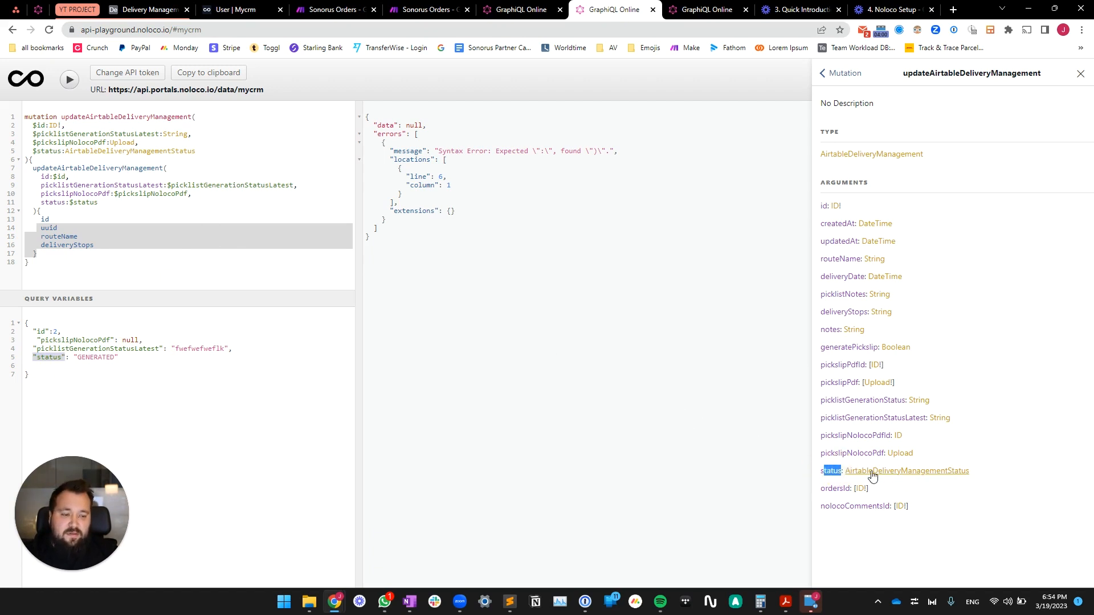
{"action": "left_click", "coordinate": [892, 474]}
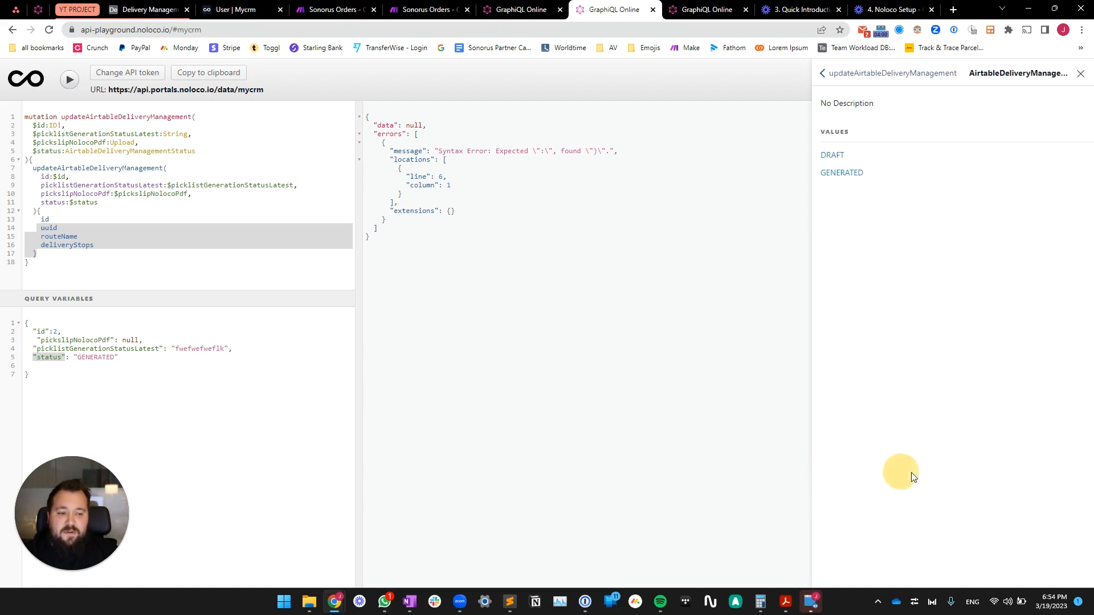
{"action": "left_click", "coordinate": [826, 155]}
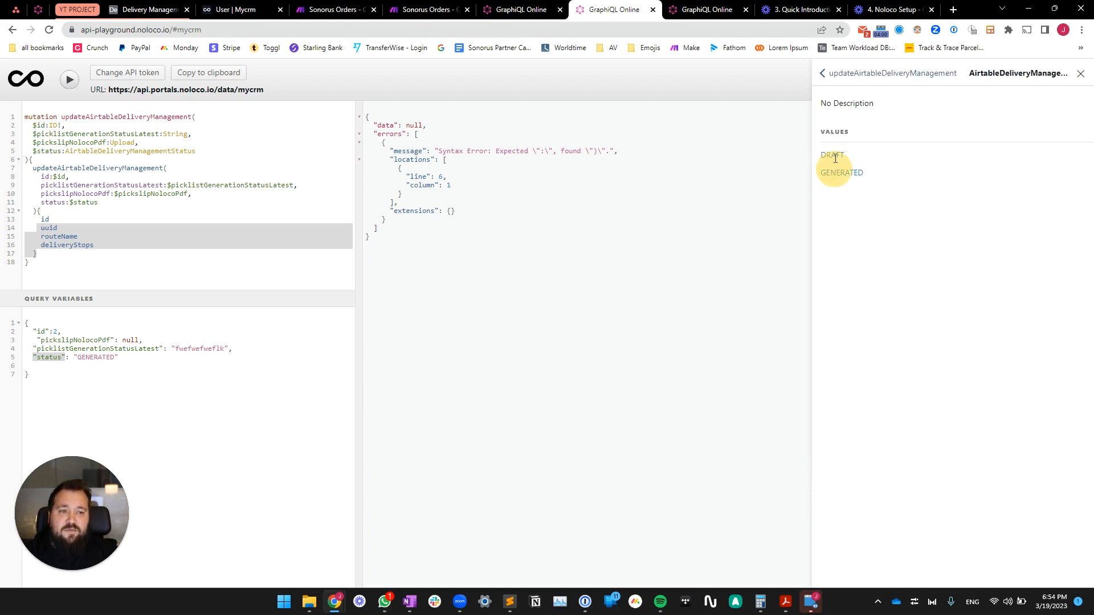
{"action": "left_click_drag", "start_coordinate": [872, 170], "coordinate": [819, 171]}
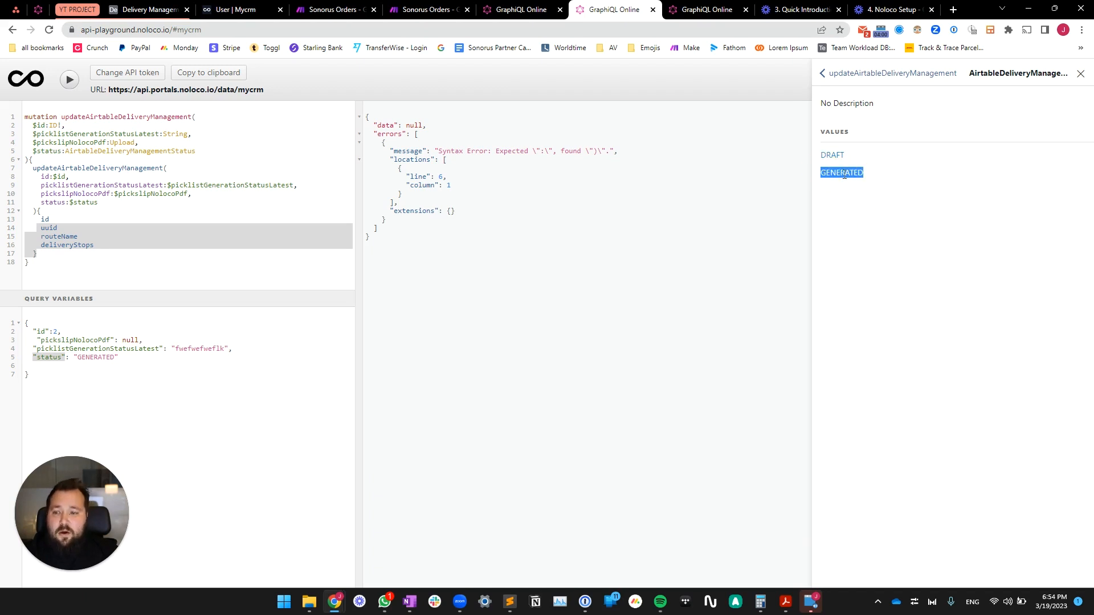
{"action": "left_click_drag", "start_coordinate": [79, 357], "coordinate": [115, 358]}
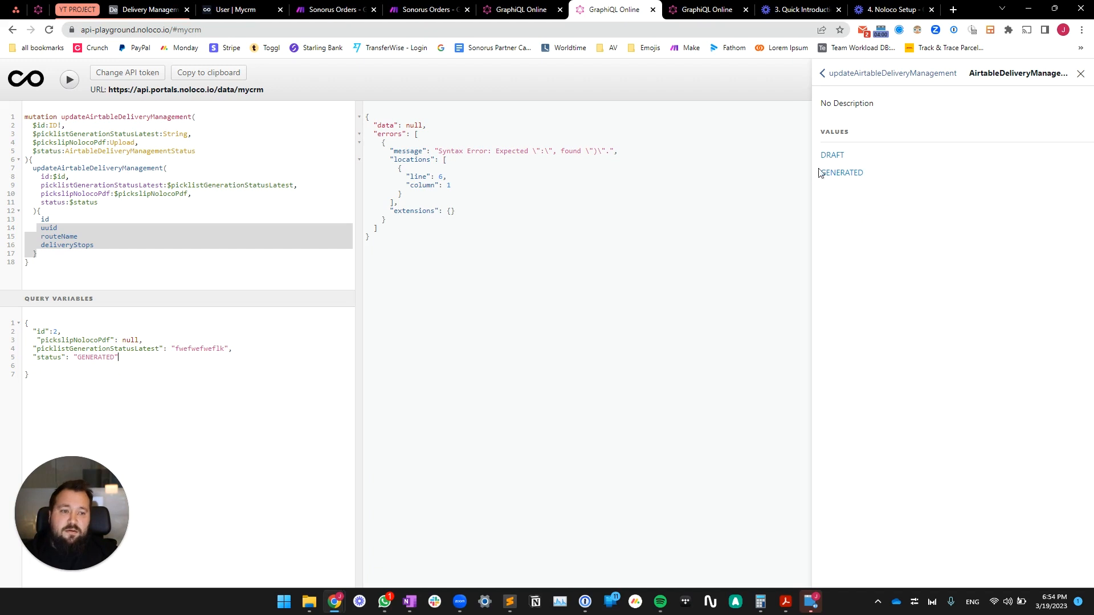
{"action": "left_click_drag", "start_coordinate": [114, 357], "coordinate": [85, 357]}
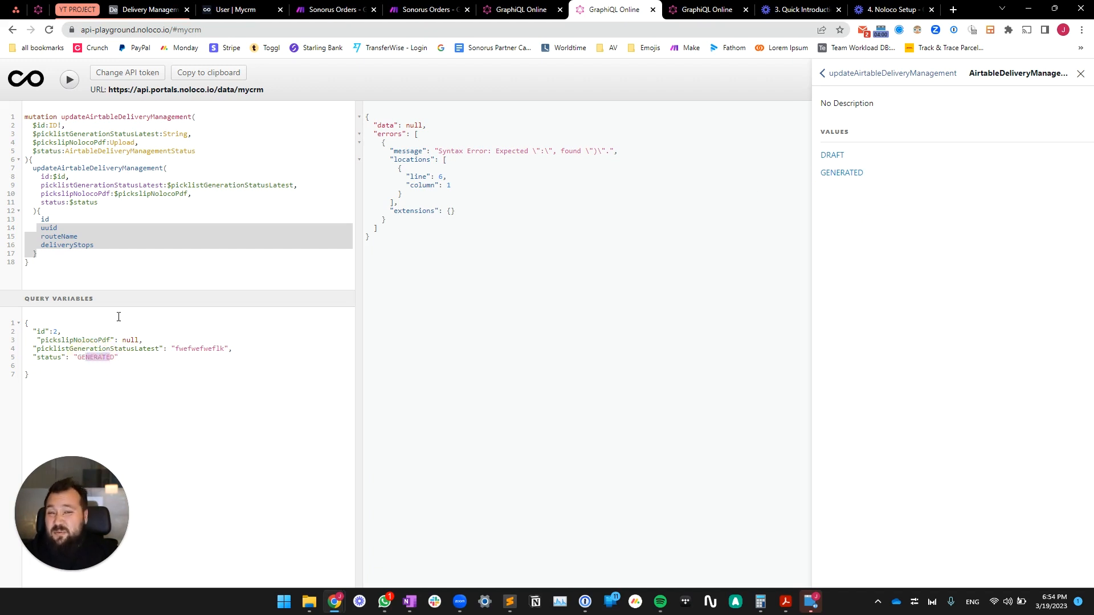
Step: Copy the updateAirtableDeliveryManagement request with its query variables to the clipboard
{"action": "left_click", "coordinate": [132, 417]}
{"action": "left_click", "coordinate": [118, 195]}
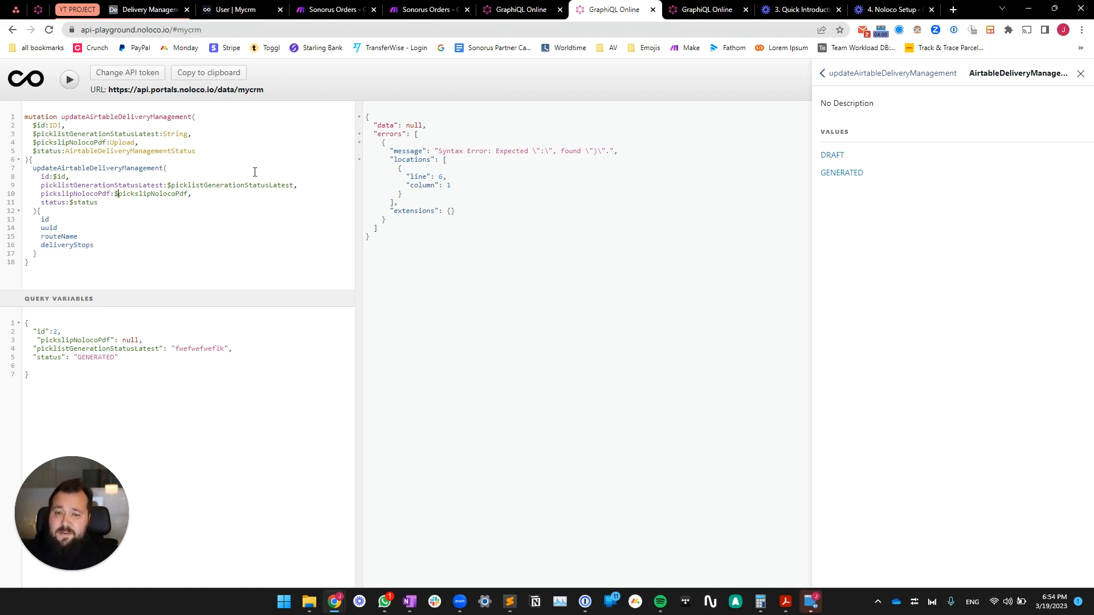
{"action": "left_click", "coordinate": [205, 77]}
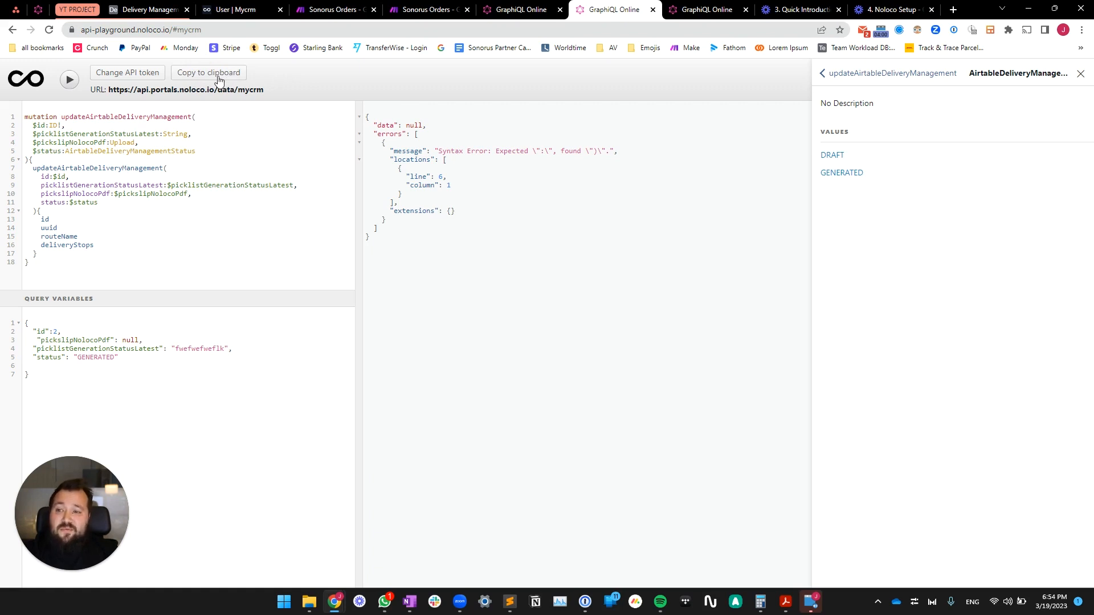
{"action": "left_click", "coordinate": [129, 360]}
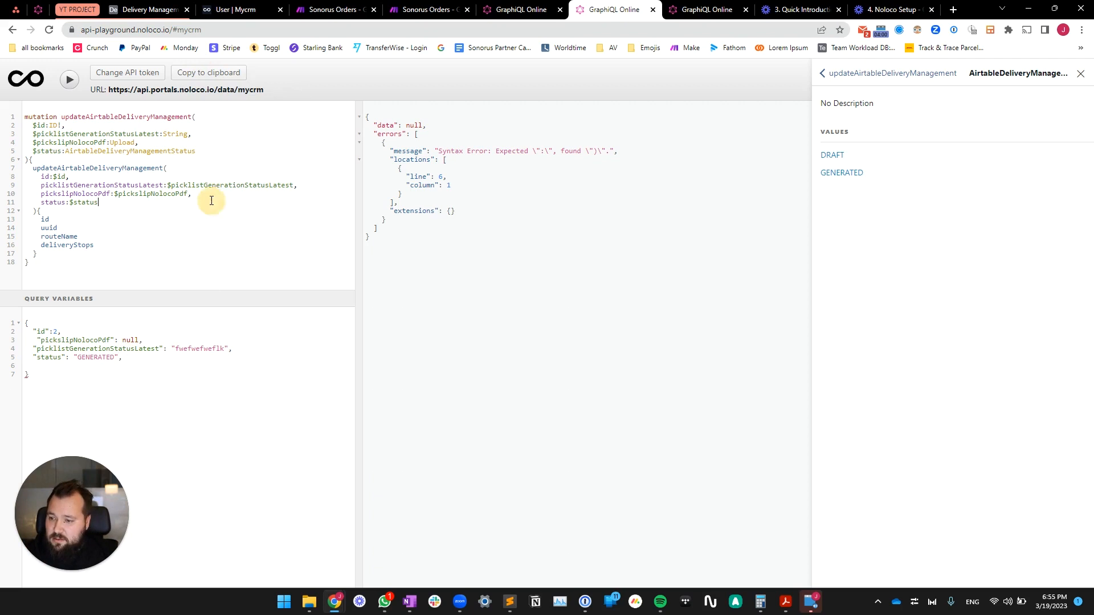
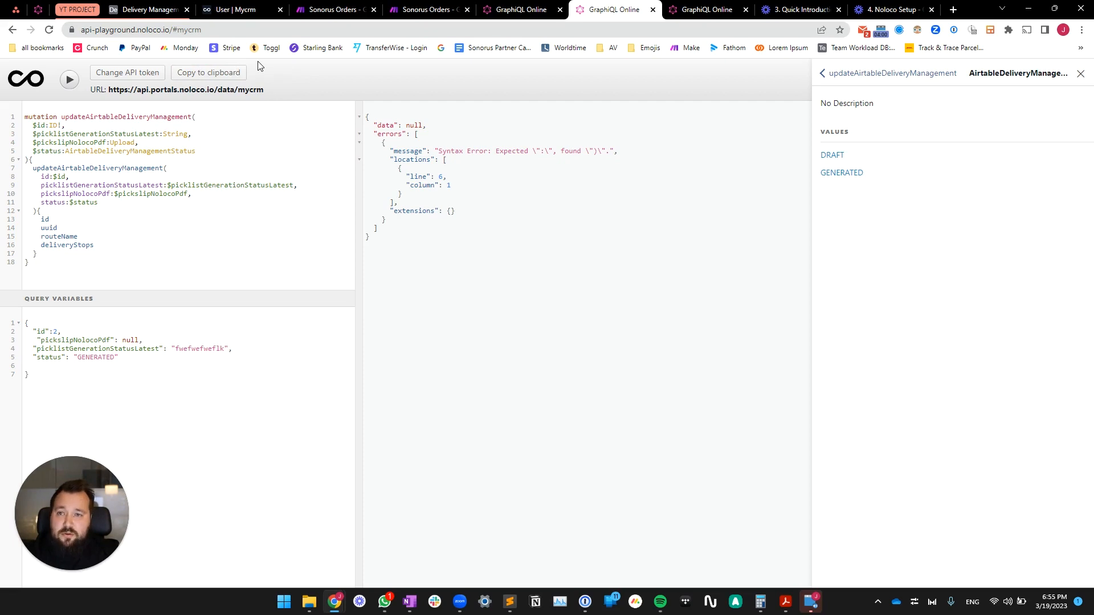
Step: Switch to the Sonorus Orders - Generate Delivery Slip V2 scenario and review the HTTP request's multipart/form-data Item 1 with key operations
{"action": "left_click", "coordinate": [408, 13]}
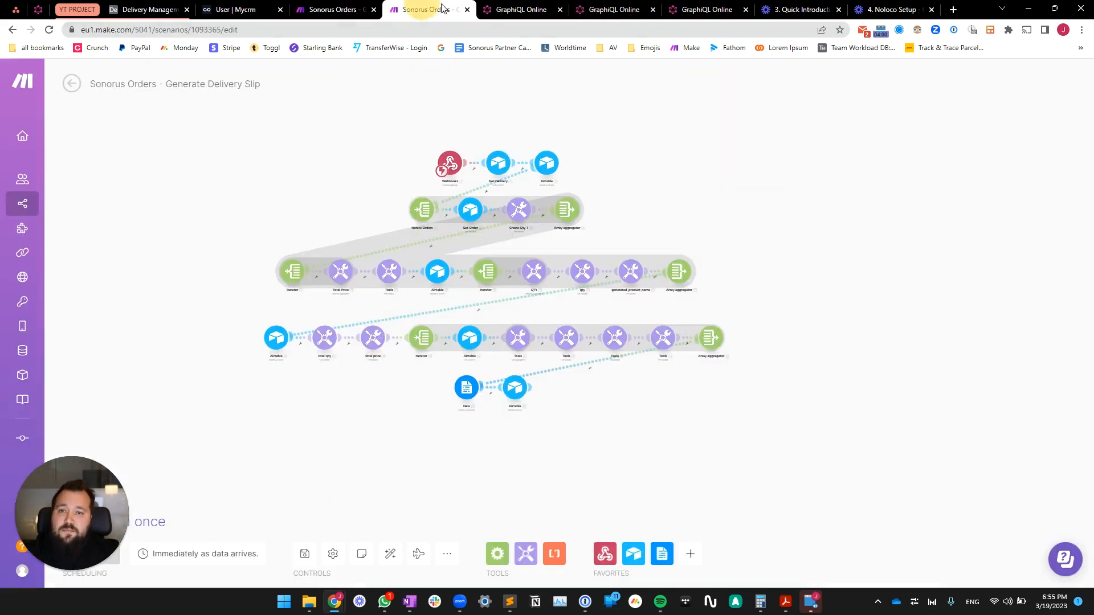
{"action": "left_click", "coordinate": [343, 8]}
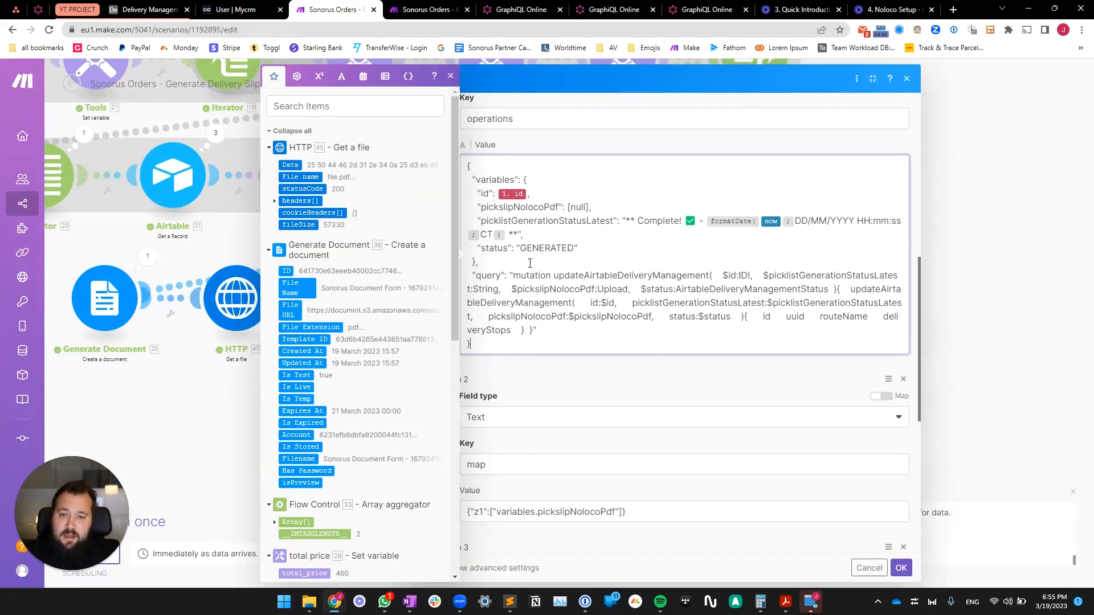
{"action": "scroll", "coordinate": [593, 242], "scroll_direction": "up", "scroll_amount": 3}
{"action": "left_click", "coordinate": [497, 171]}
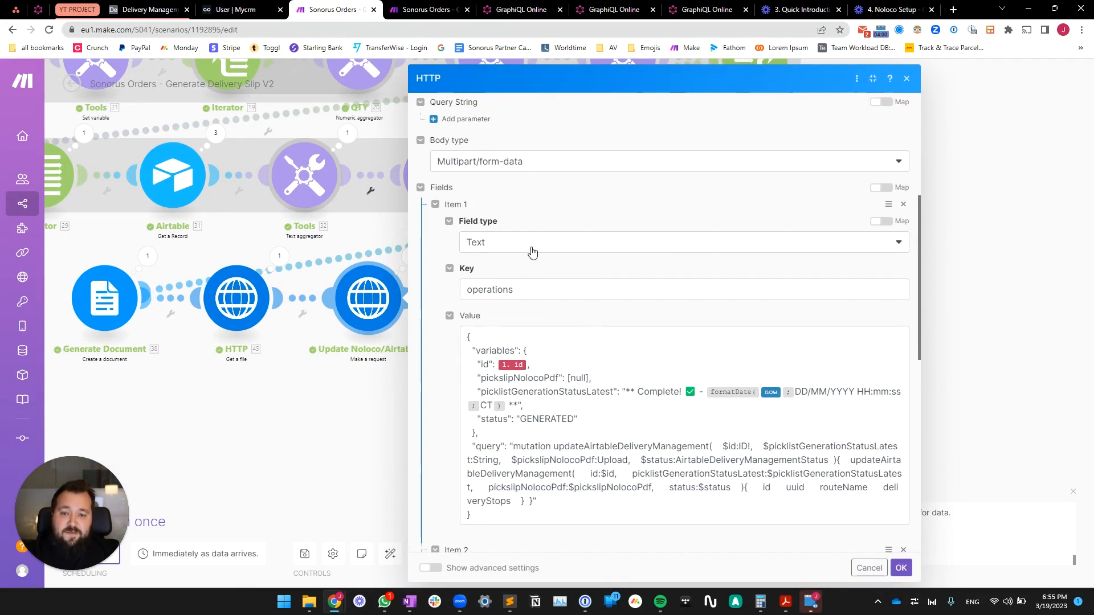
{"action": "left_click_drag", "start_coordinate": [522, 293], "coordinate": [448, 288]}
{"action": "left_click", "coordinate": [603, 269]}
{"action": "scroll", "coordinate": [604, 269], "scroll_direction": "down", "scroll_amount": 1}
{"action": "scroll", "coordinate": [605, 269], "scroll_direction": "down", "scroll_amount": 1}
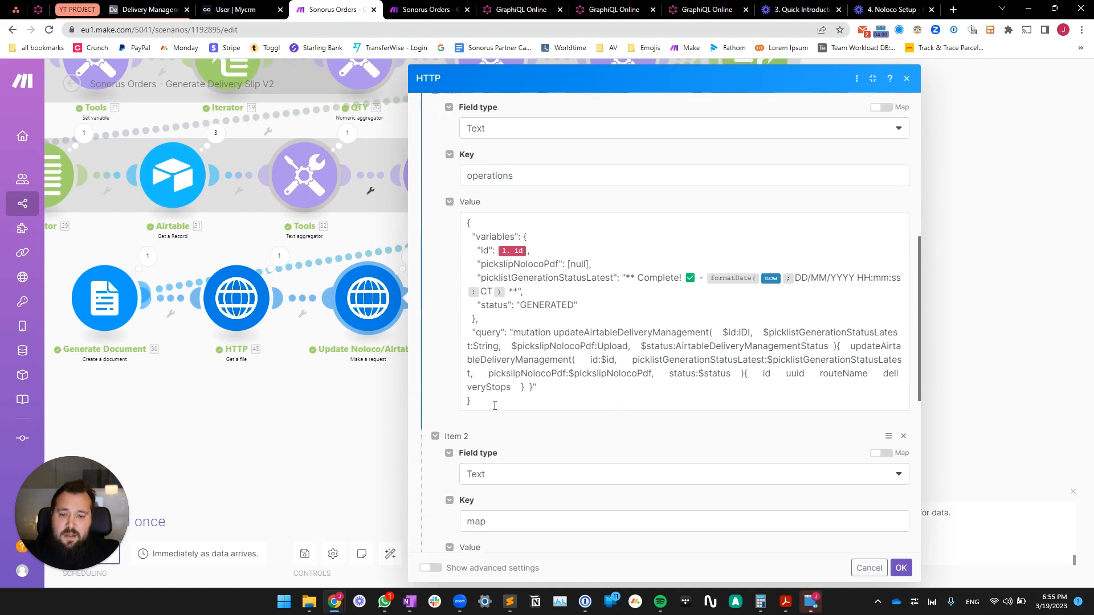
Step: Paste the copied updateAirtableDeliveryManagement request a few blank lines below the existing JSON in the operations value
{"action": "left_click", "coordinate": [496, 398]}
{"action": "key", "text": "Return"}
{"action": "key", "text": "Return"}
{"action": "key", "text": "Return"}
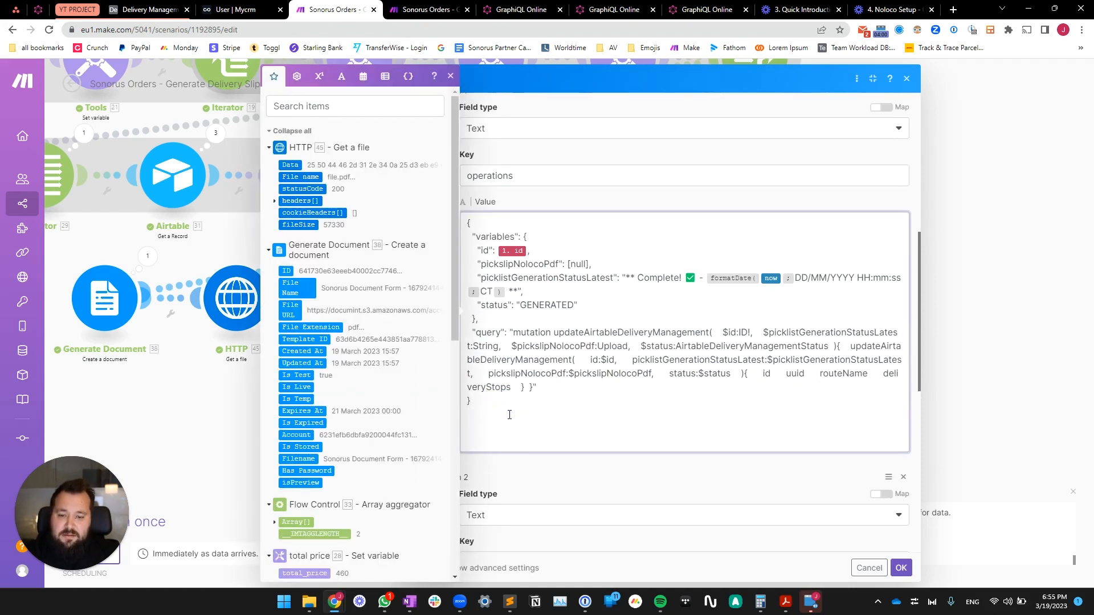
{"action": "key", "text": "ctrl+v"}
Step: Examine the id variable in the operations JSON and trace its mapping to the custom webhook's output
{"action": "scroll", "coordinate": [670, 346], "scroll_direction": "up", "scroll_amount": 1}
{"action": "scroll", "coordinate": [670, 346], "scroll_direction": "up", "scroll_amount": 5}
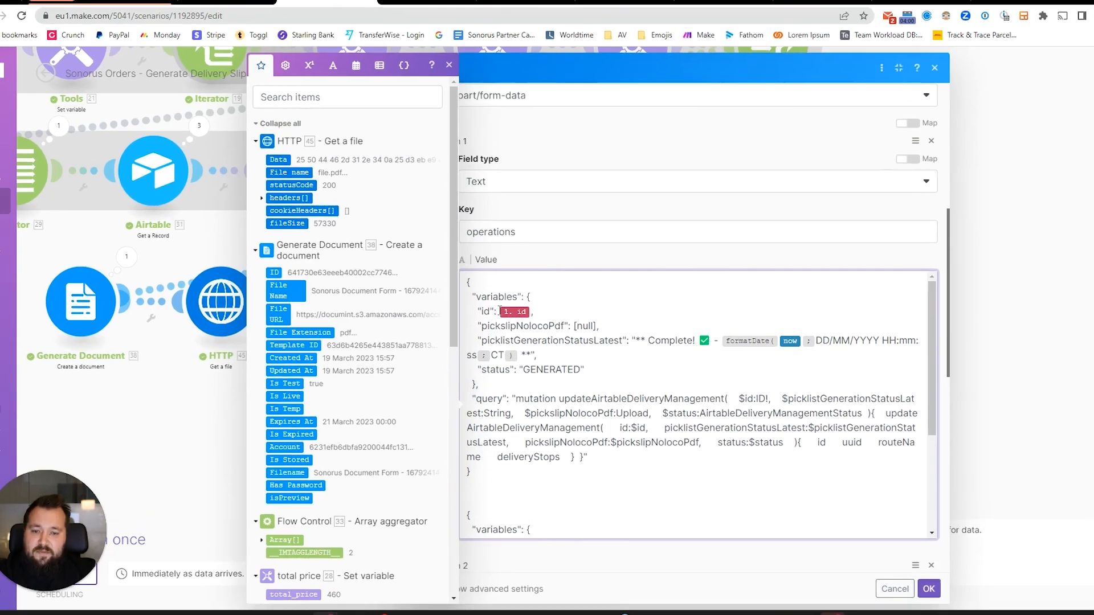
{"action": "left_click_drag", "start_coordinate": [497, 307], "coordinate": [525, 308]}
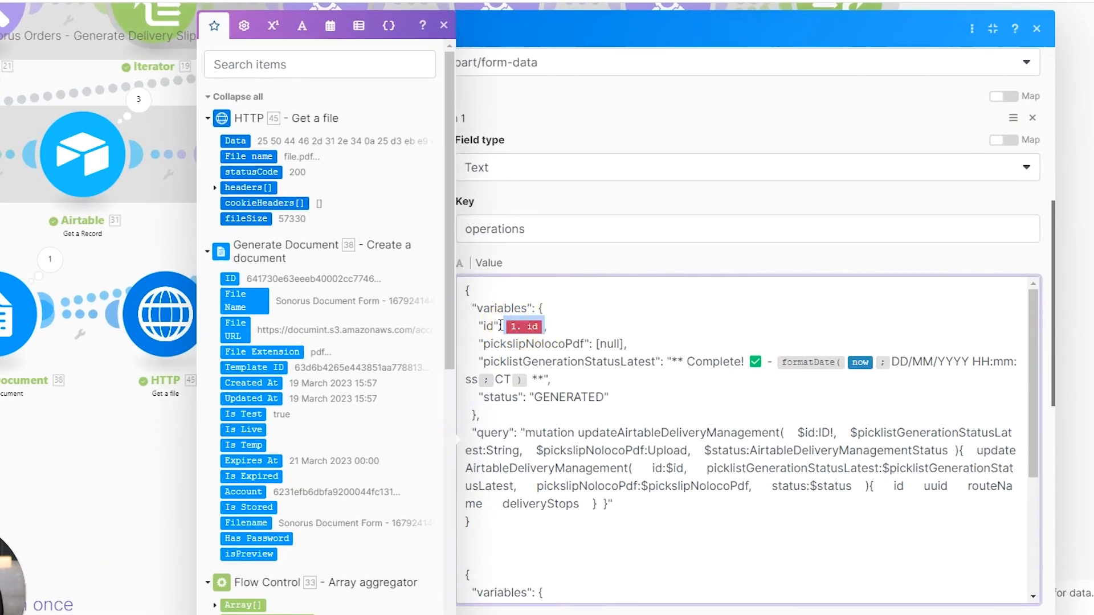
{"action": "scroll", "coordinate": [277, 370], "scroll_direction": "down", "scroll_amount": 10}
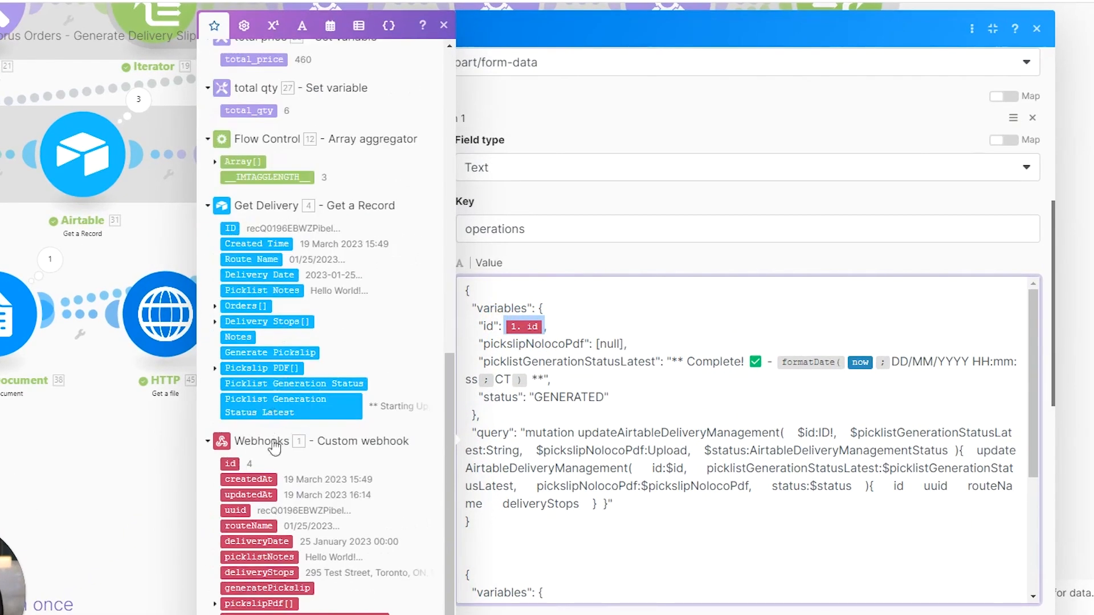
Step: Wrap the pasted request's pickslipNolocoPdf null value in square brackets to match the original JSON
{"action": "left_click", "coordinate": [591, 348]}
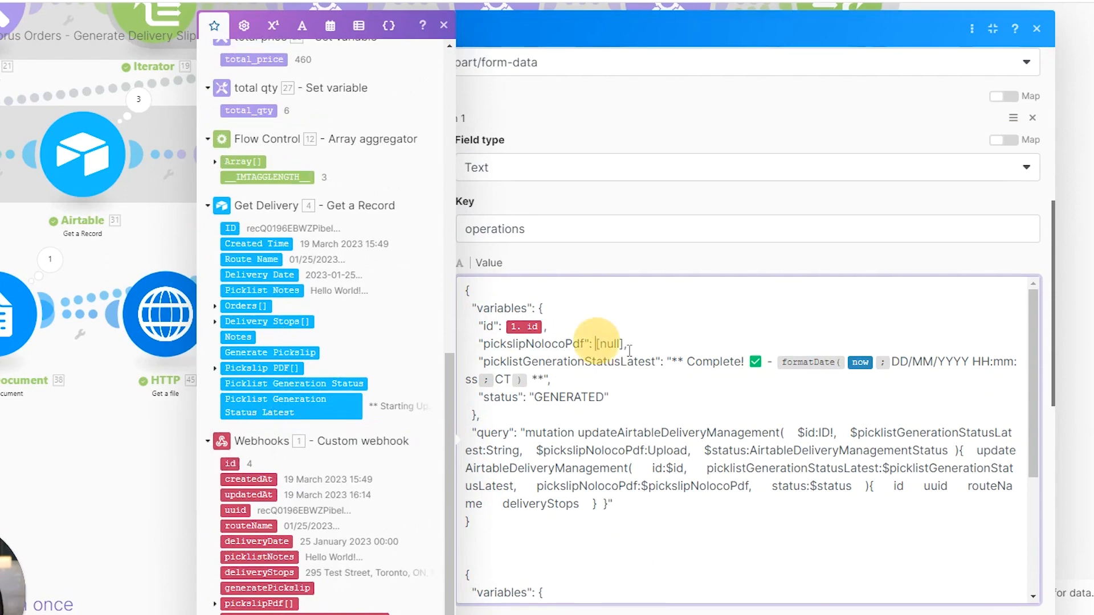
{"action": "scroll", "coordinate": [564, 473], "scroll_direction": "down", "scroll_amount": 3}
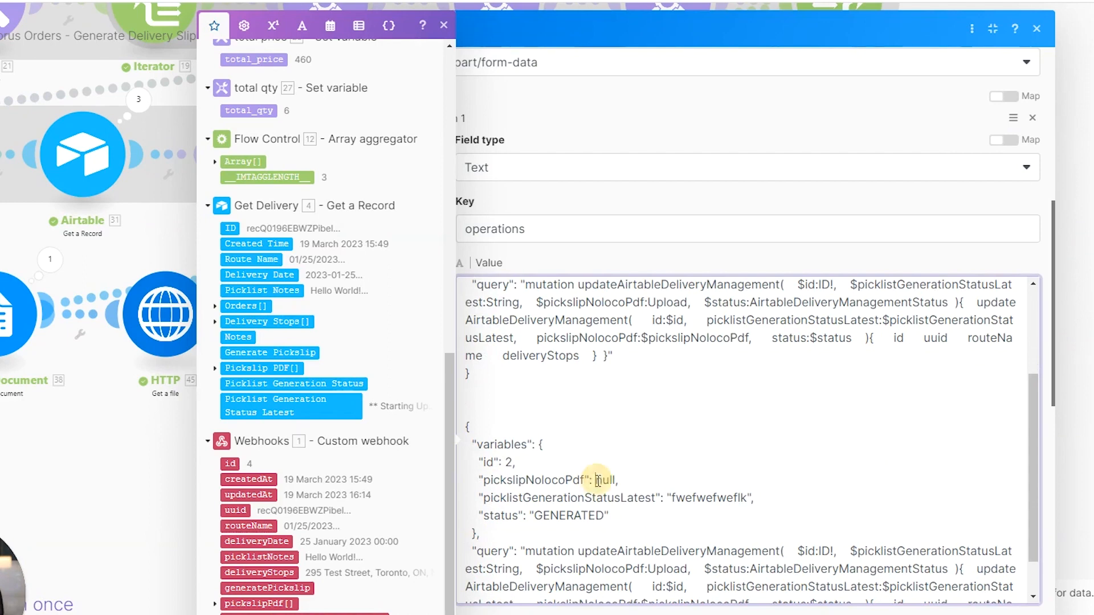
{"action": "type", "text": "["}
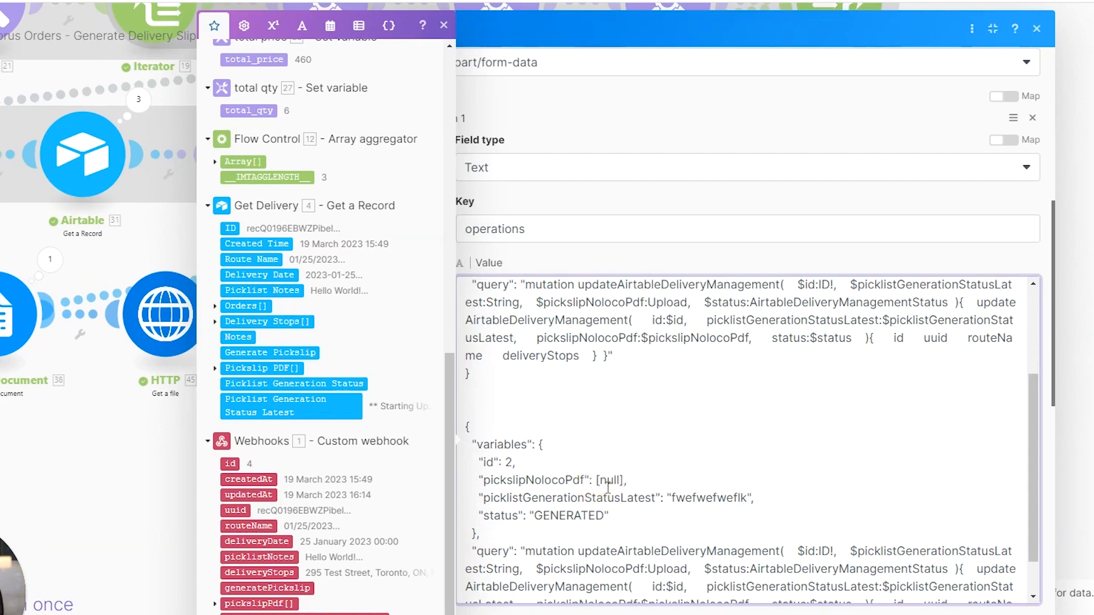
Step: Examine the original JSON's picklistGenerationStatusLatest message with its formatDate expression, and the status variable
{"action": "scroll", "coordinate": [604, 484], "scroll_direction": "up", "scroll_amount": 3}
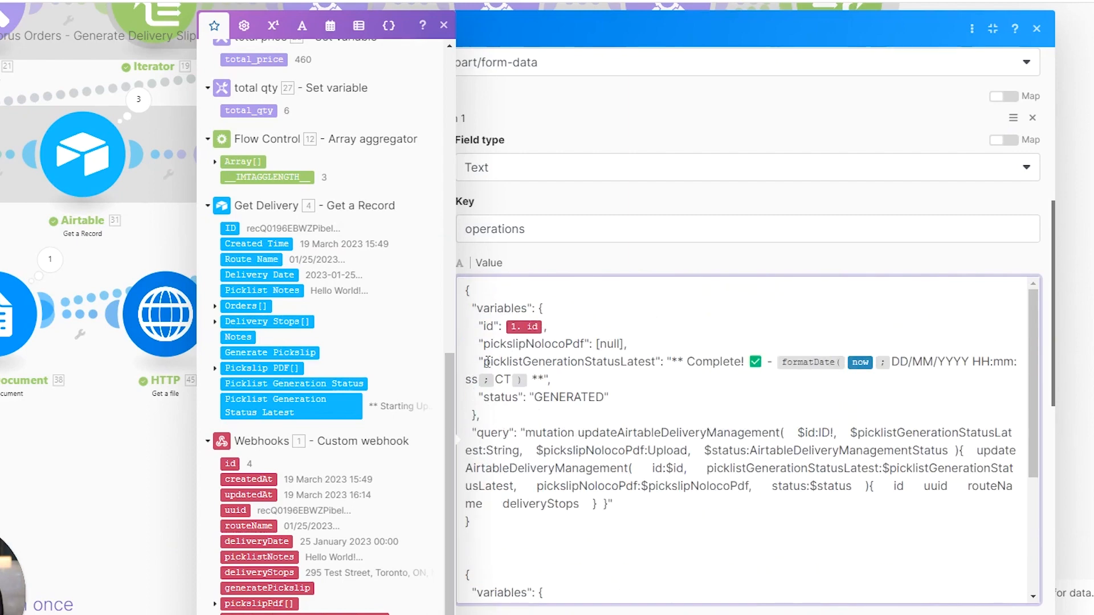
{"action": "left_click_drag", "start_coordinate": [673, 361], "coordinate": [546, 378]}
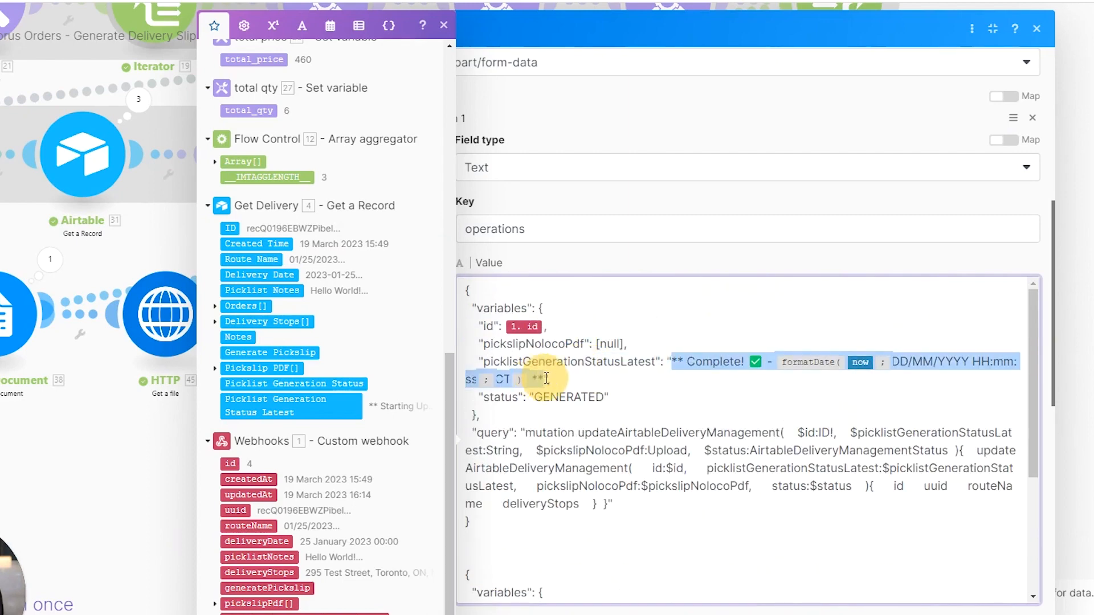
{"action": "left_click", "coordinate": [688, 361]}
{"action": "left_click_drag", "start_coordinate": [687, 361], "coordinate": [747, 360]}
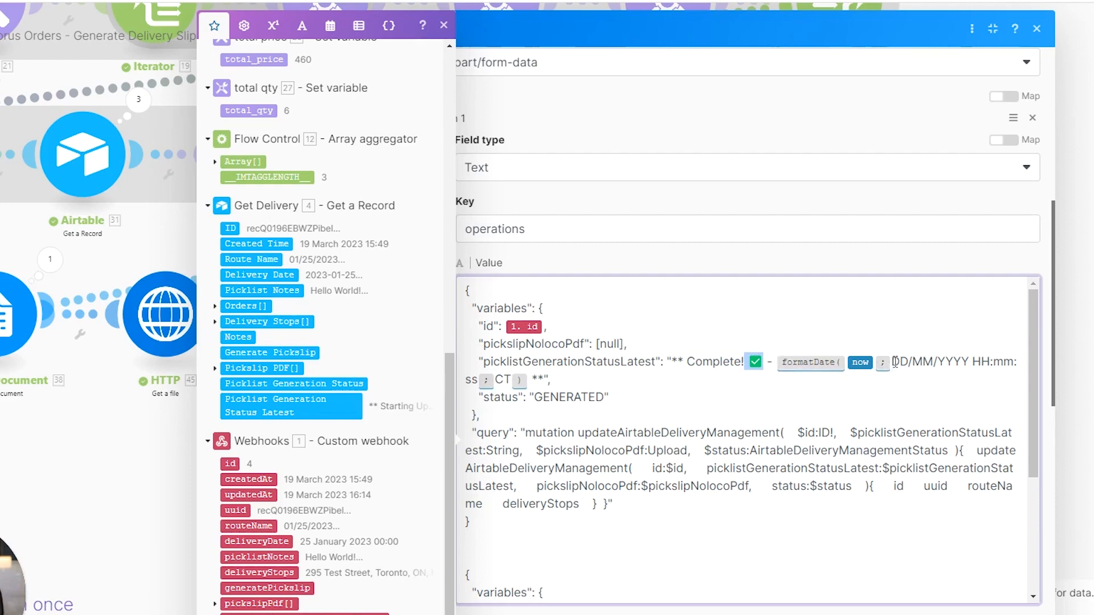
{"action": "left_click", "coordinate": [542, 381]}
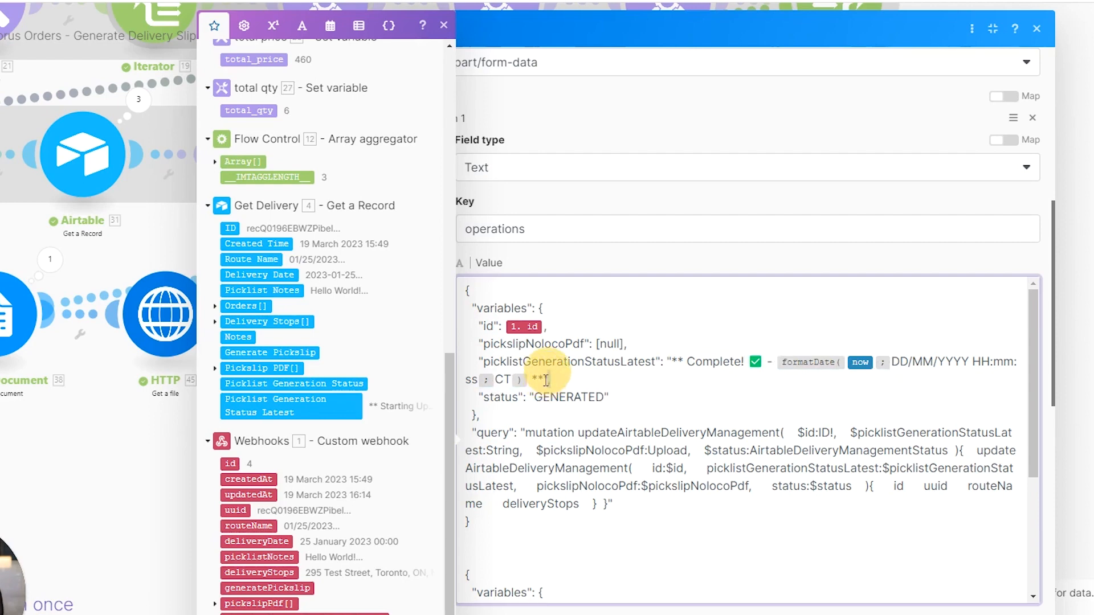
{"action": "left_click", "coordinate": [545, 376]}
{"action": "left_click_drag", "start_coordinate": [545, 376], "coordinate": [666, 359]}
{"action": "left_click", "coordinate": [535, 397]}
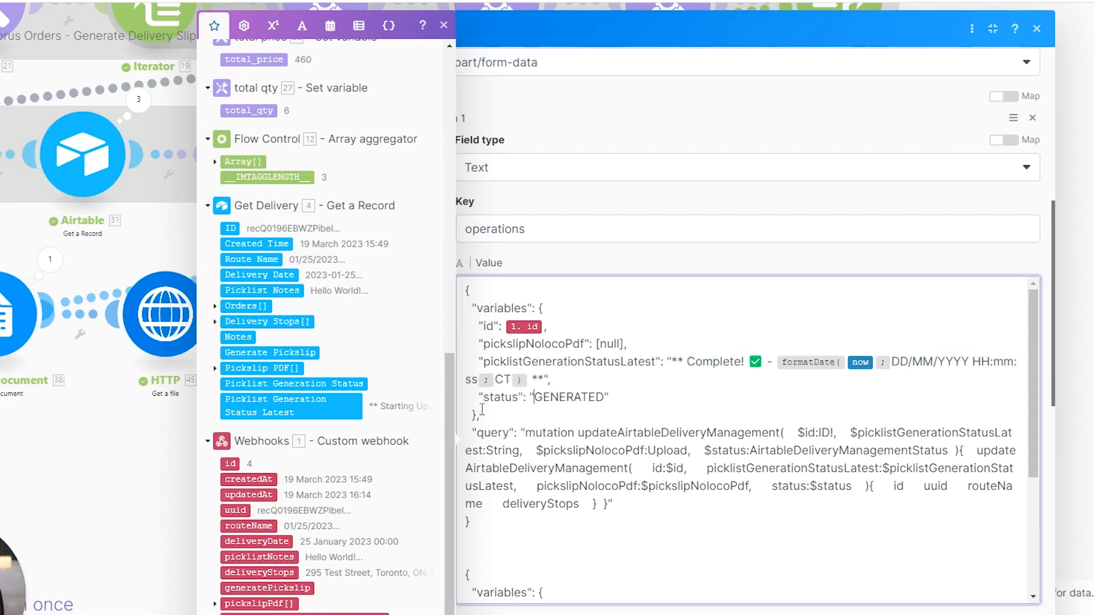
{"action": "left_click_drag", "start_coordinate": [483, 397], "coordinate": [616, 397]}
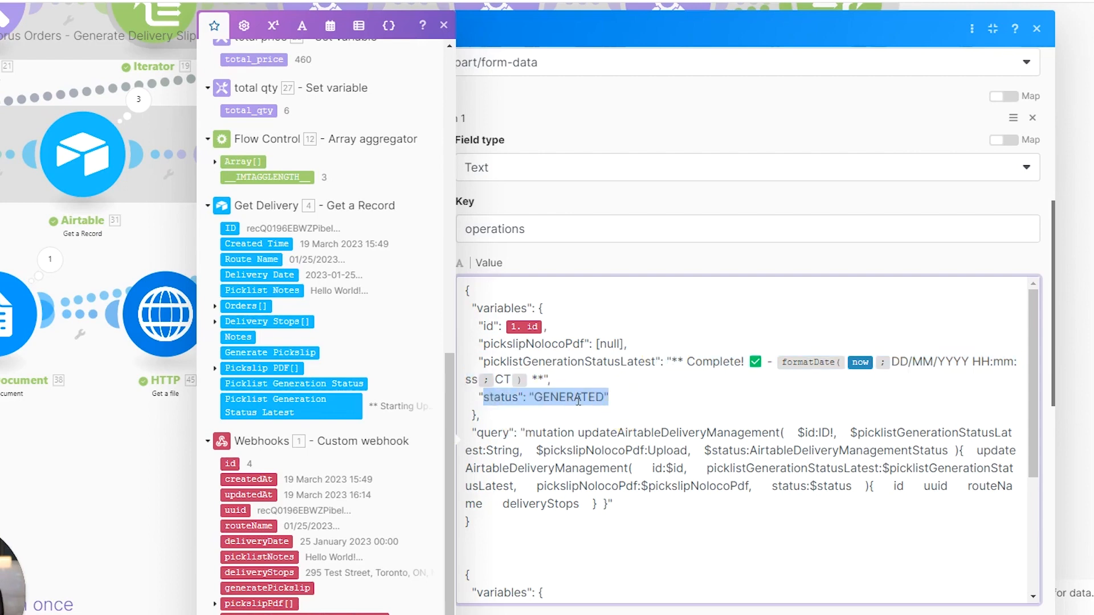
Step: Delete the pasted duplicate request from the operations value, keeping only the original JSON
{"action": "scroll", "coordinate": [565, 427], "scroll_direction": "down", "scroll_amount": 3}
{"action": "scroll", "coordinate": [541, 422], "scroll_direction": "up", "scroll_amount": 3}
{"action": "scroll", "coordinate": [512, 411], "scroll_direction": "down", "scroll_amount": 3}
{"action": "left_click_drag", "start_coordinate": [512, 393], "coordinate": [627, 593]}
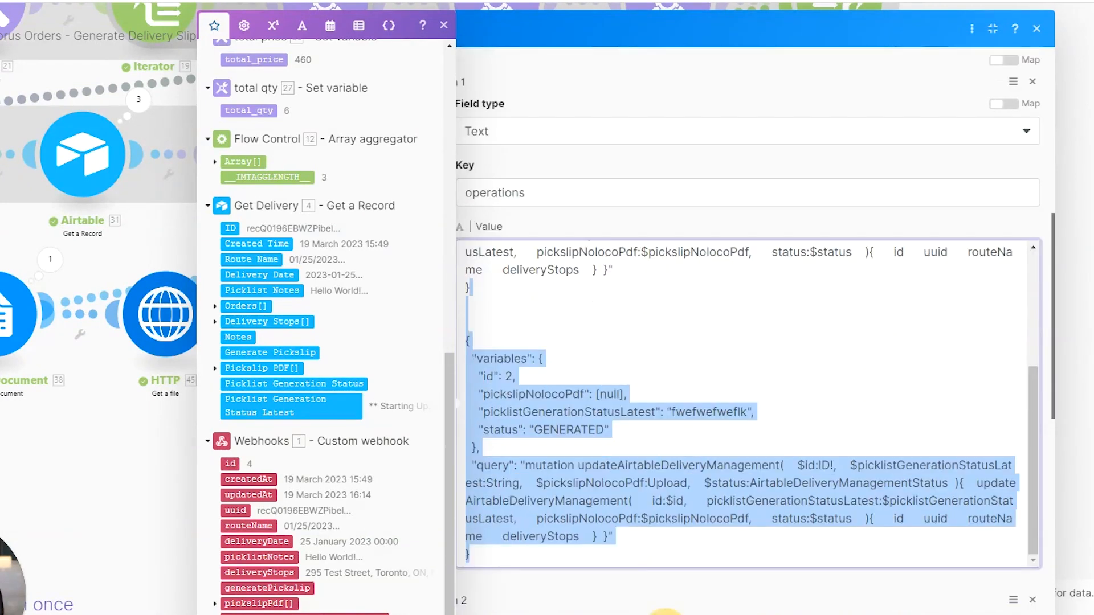
{"action": "key", "text": "BackSpace"}
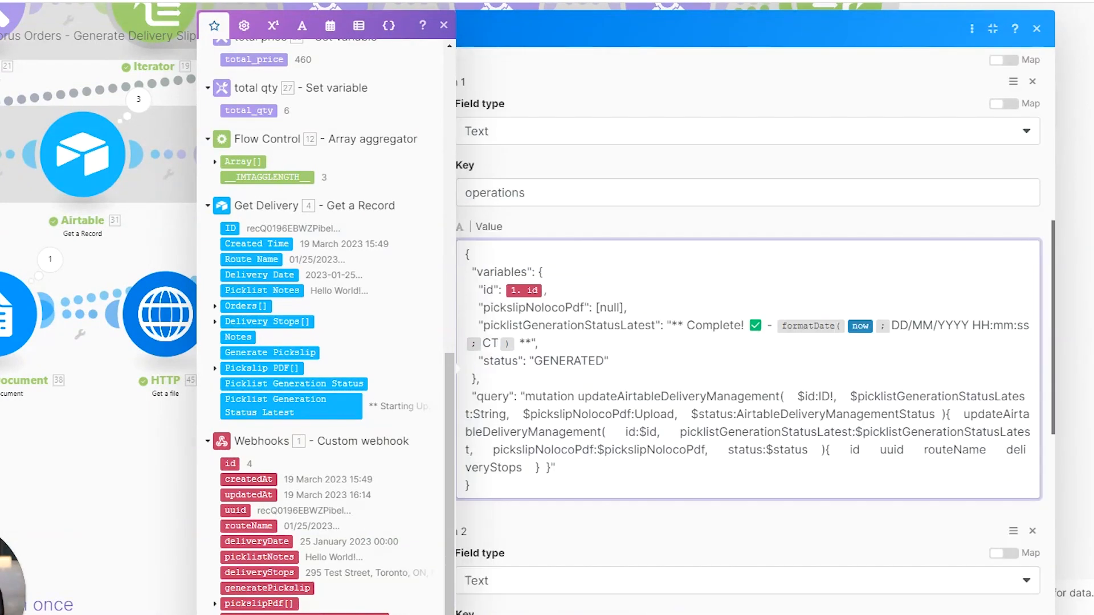
{"action": "left_click", "coordinate": [642, 517]}
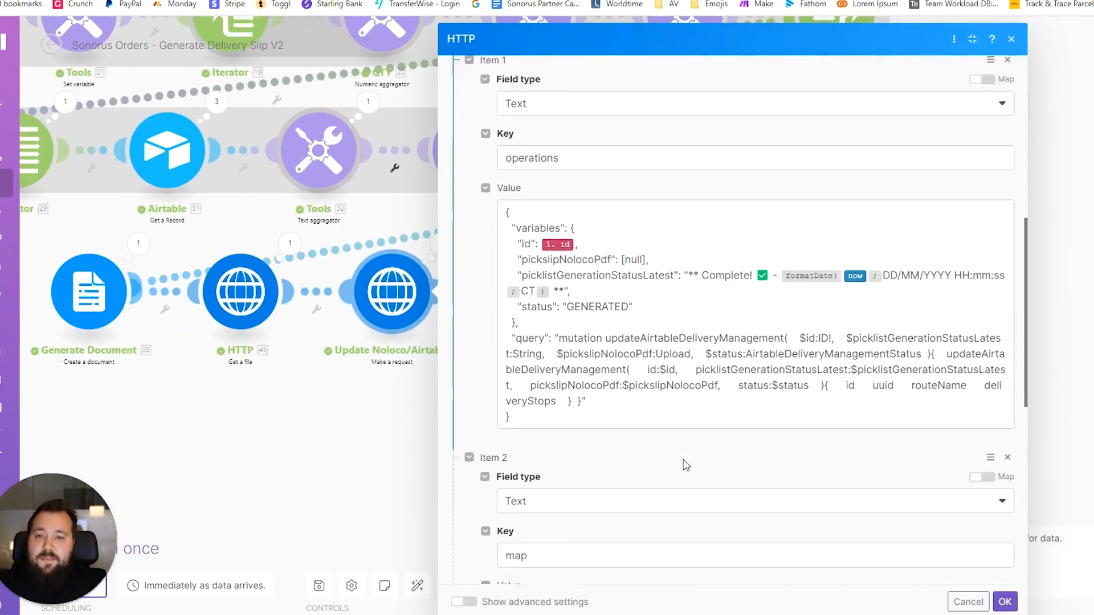
Step: Examine Item 2's key map and the z1 identifier at the start of its JSON value
{"action": "scroll", "coordinate": [653, 495], "scroll_direction": "down", "scroll_amount": 3}
{"action": "scroll", "coordinate": [671, 452], "scroll_direction": "down", "scroll_amount": 1}
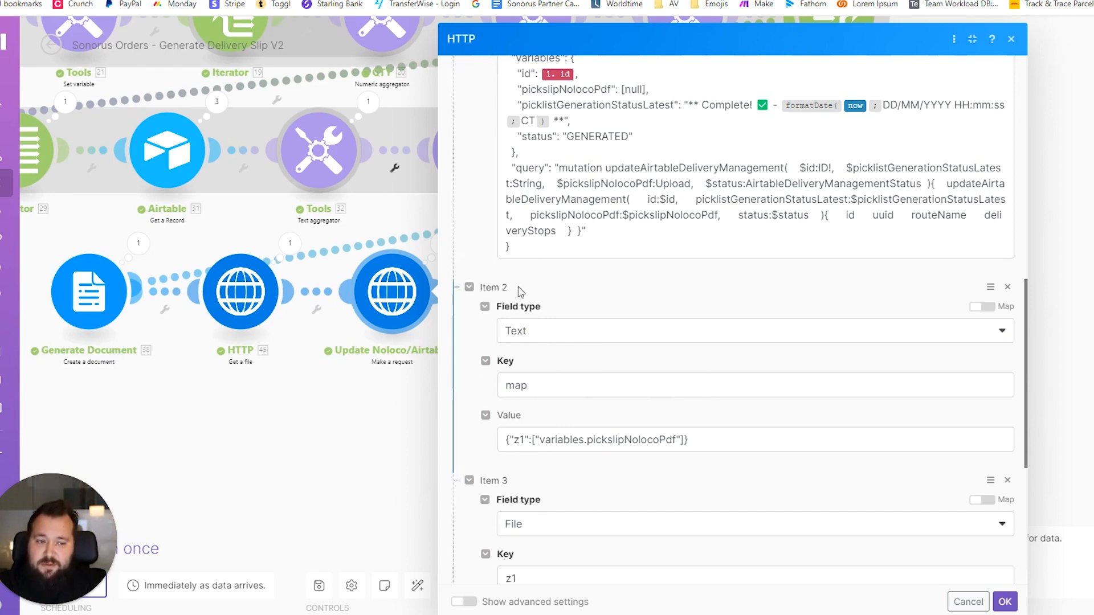
{"action": "left_click_drag", "start_coordinate": [549, 386], "coordinate": [502, 386]}
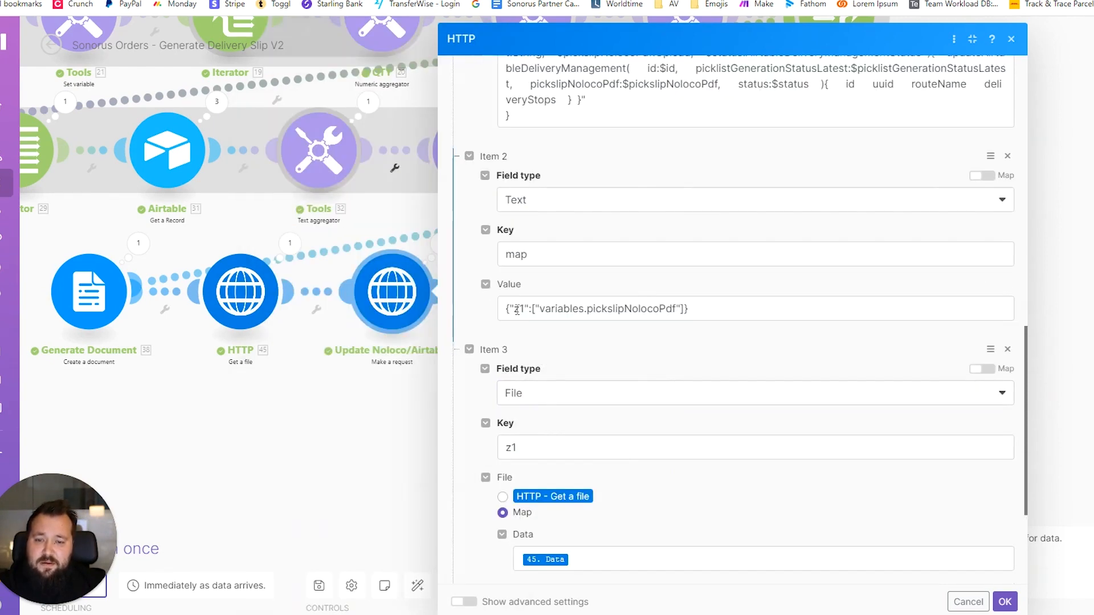
{"action": "left_click_drag", "start_coordinate": [505, 309], "coordinate": [707, 312]}
{"action": "left_click", "coordinate": [503, 313]}
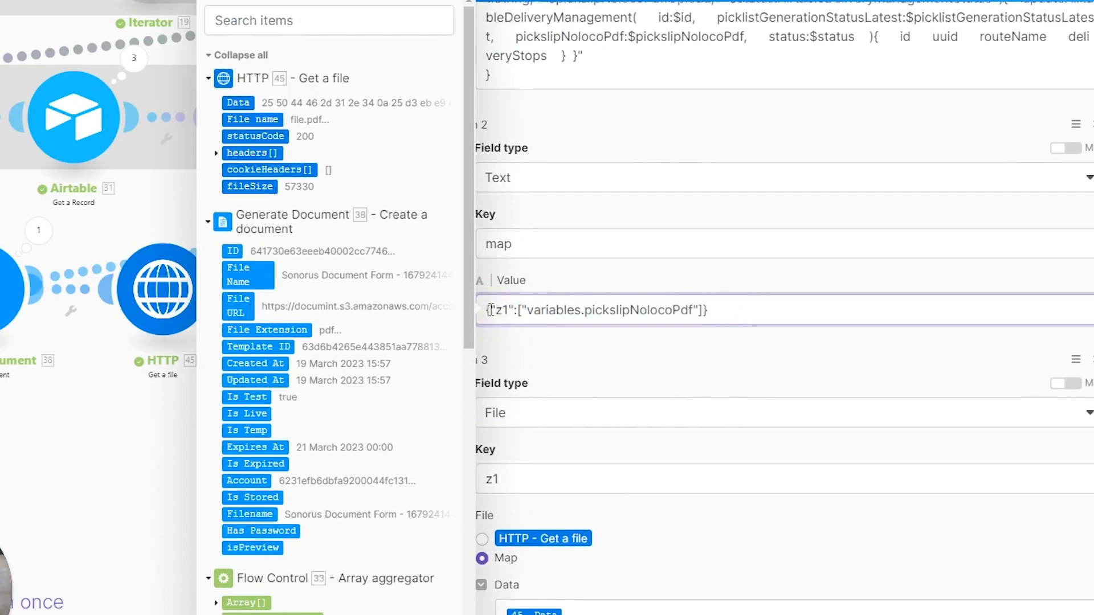
{"action": "left_click_drag", "start_coordinate": [489, 311], "coordinate": [513, 311]}
{"action": "left_click", "coordinate": [495, 310]}
{"action": "left_click_drag", "start_coordinate": [495, 310], "coordinate": [507, 310]}
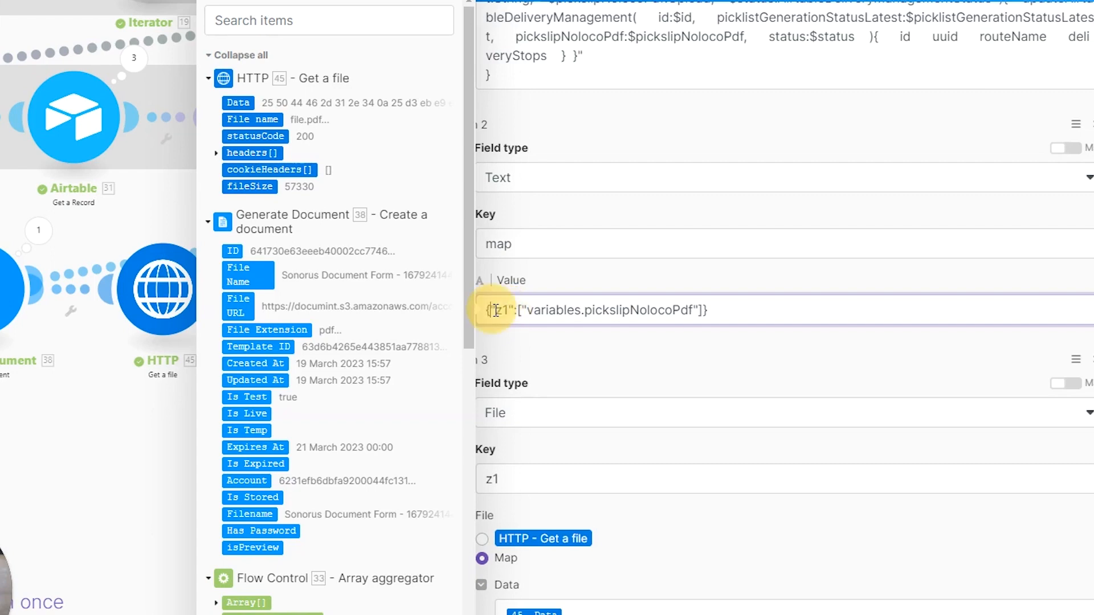
{"action": "type", "text": "\""}
{"action": "double_click", "coordinate": [501, 310]}
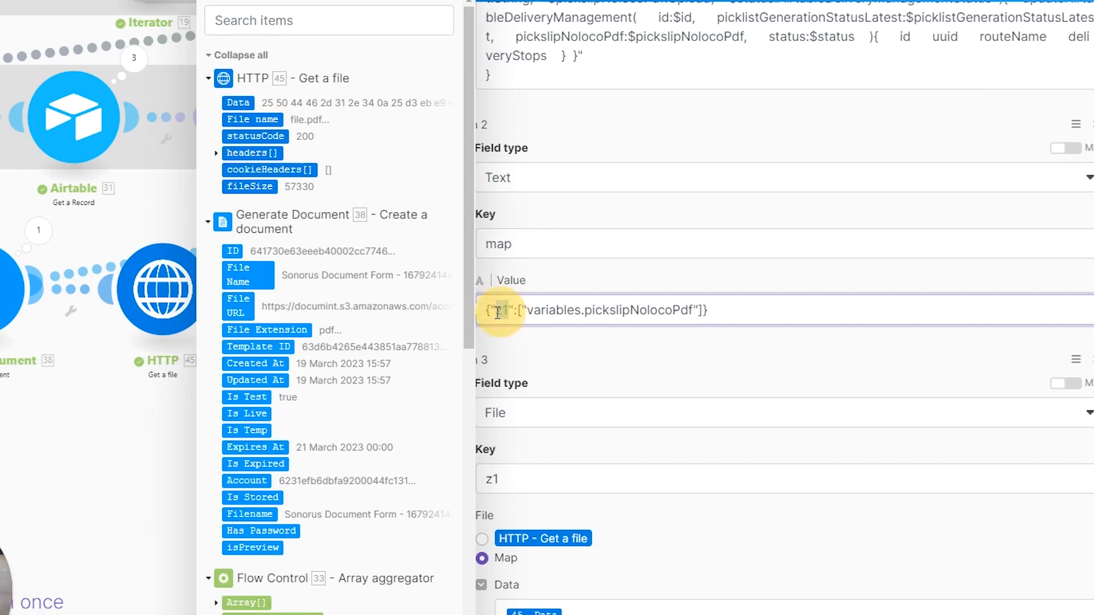
{"action": "double_click", "coordinate": [516, 311]}
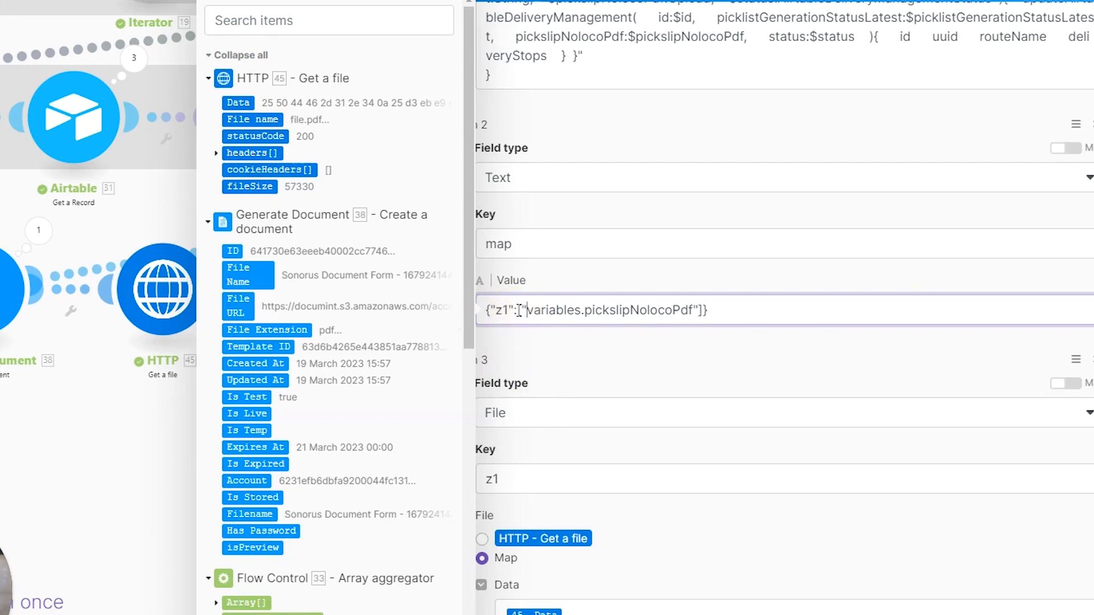
Step: Examine the variables.pickslipNolocoPdf path in the map value and compare it with the pickslipNolocoPdf variable in operations
{"action": "left_click_drag", "start_coordinate": [518, 313], "coordinate": [703, 310]}
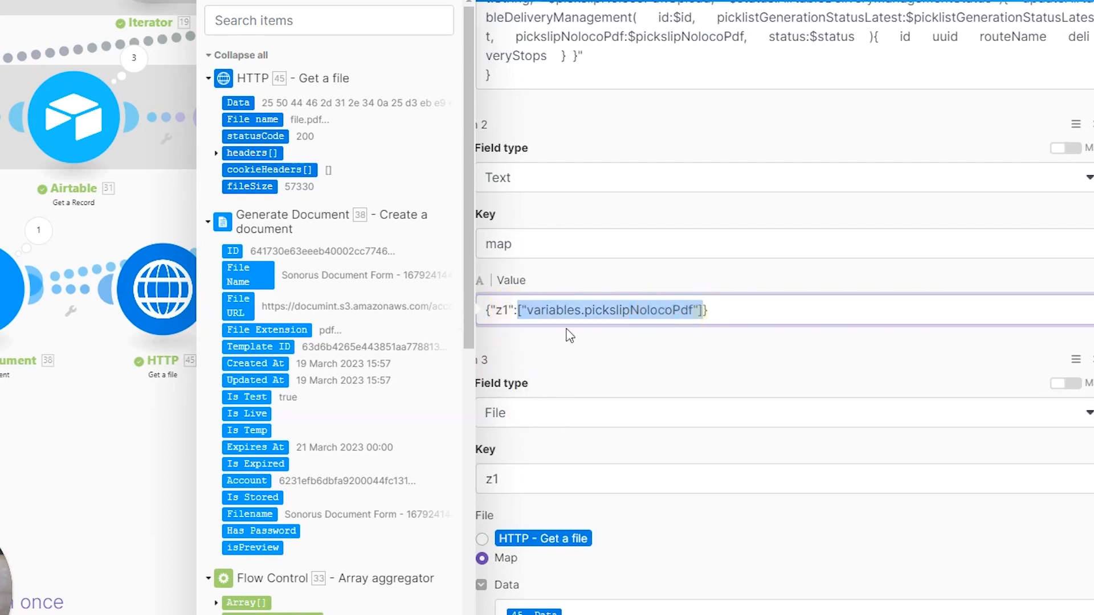
{"action": "left_click", "coordinate": [524, 316]}
{"action": "left_click_drag", "start_coordinate": [521, 309], "coordinate": [571, 308]}
{"action": "left_click", "coordinate": [527, 309]}
{"action": "left_click_drag", "start_coordinate": [523, 309], "coordinate": [696, 310]}
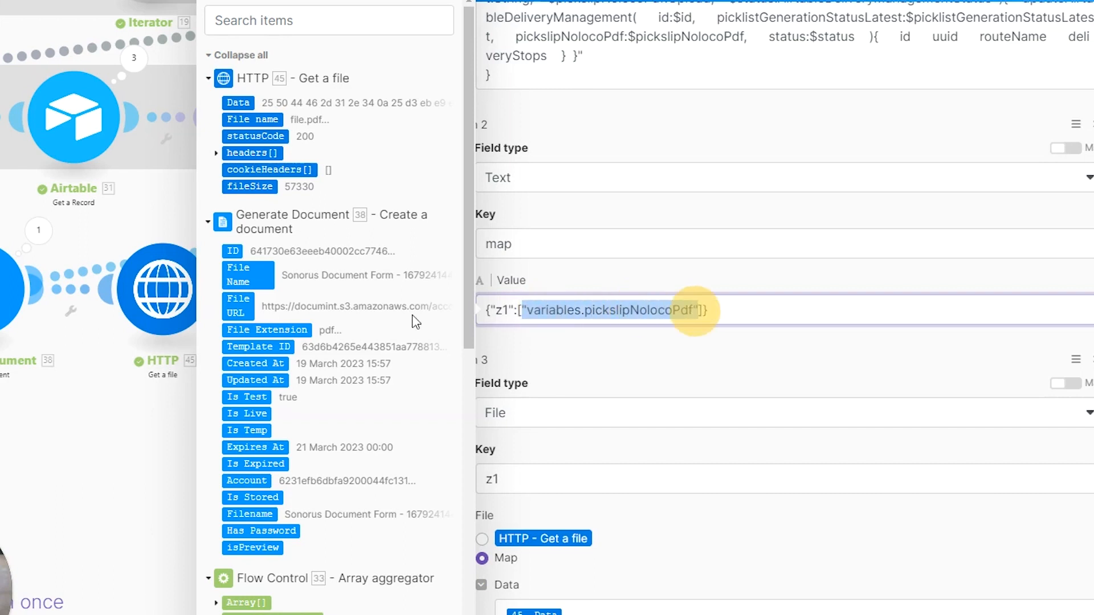
{"action": "left_click_drag", "start_coordinate": [524, 310], "coordinate": [582, 313]}
{"action": "left_click", "coordinate": [581, 311]}
{"action": "left_click", "coordinate": [585, 312]}
{"action": "left_click_drag", "start_coordinate": [585, 311], "coordinate": [691, 311]}
{"action": "scroll", "coordinate": [703, 293], "scroll_direction": "up", "scroll_amount": 5}
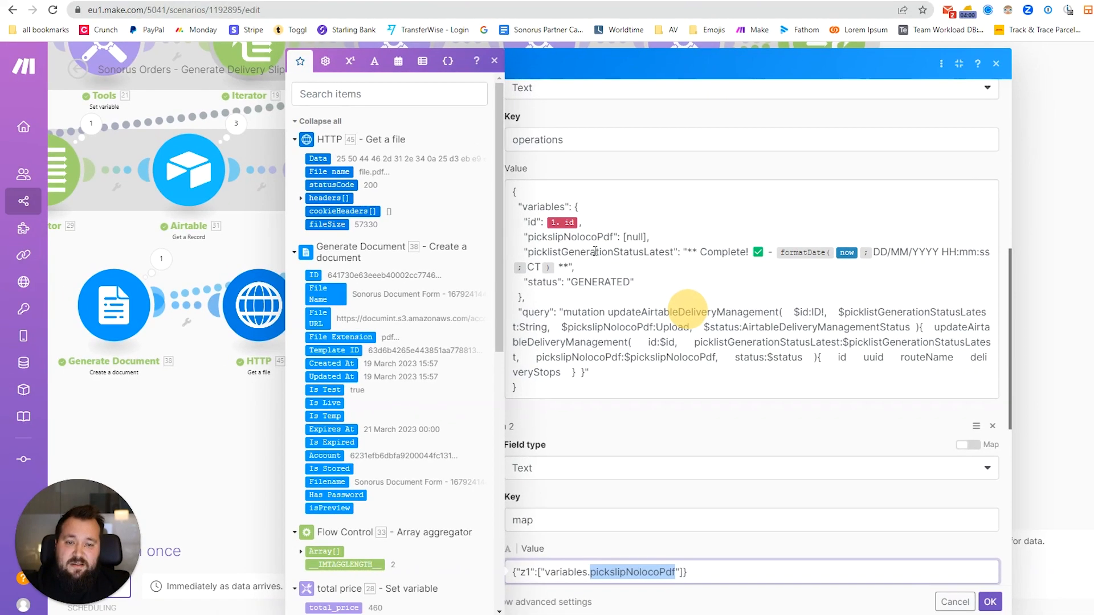
{"action": "double_click", "coordinate": [550, 237]}
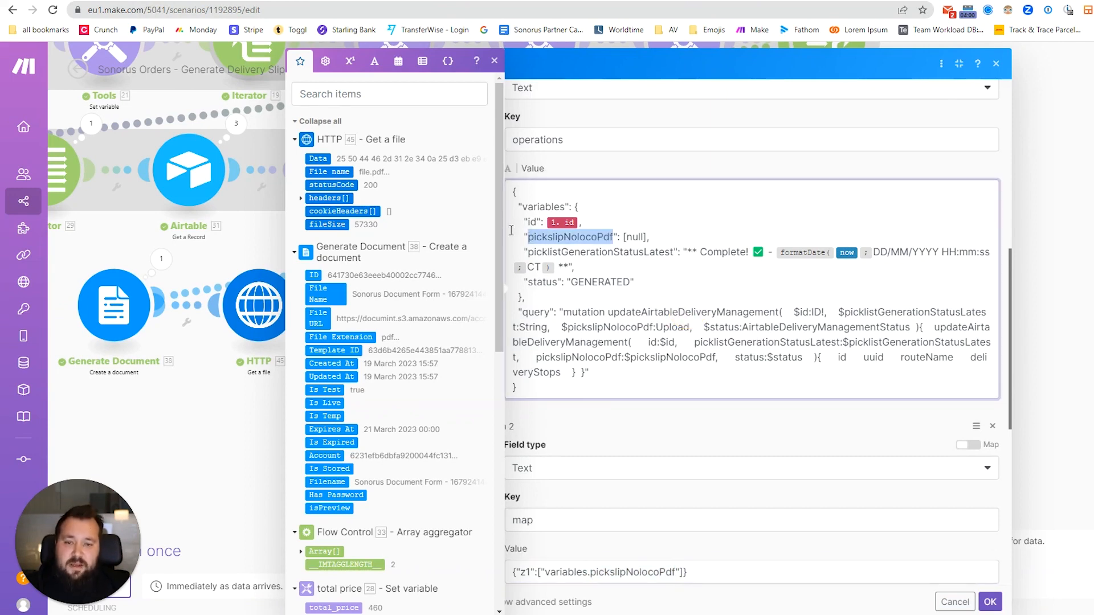
Step: Examine Item 3's File type, compare its z1 key with the map value, and inspect the mapped file data
{"action": "scroll", "coordinate": [678, 423], "scroll_direction": "down", "scroll_amount": 5}
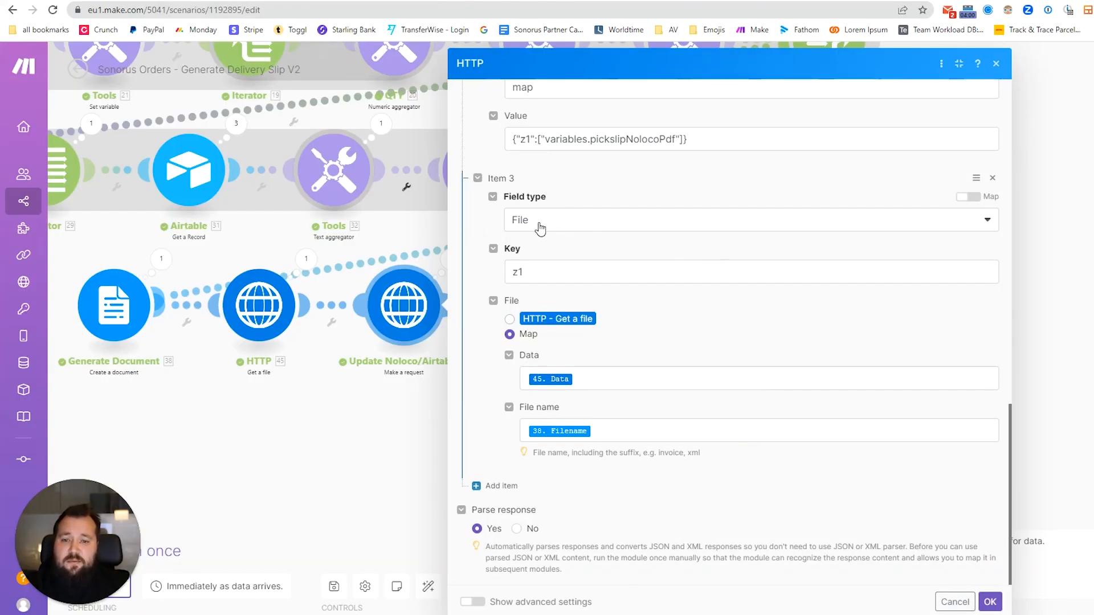
{"action": "left_click", "coordinate": [548, 222]}
{"action": "left_click", "coordinate": [548, 222]}
{"action": "left_click_drag", "start_coordinate": [549, 274], "coordinate": [495, 278]}
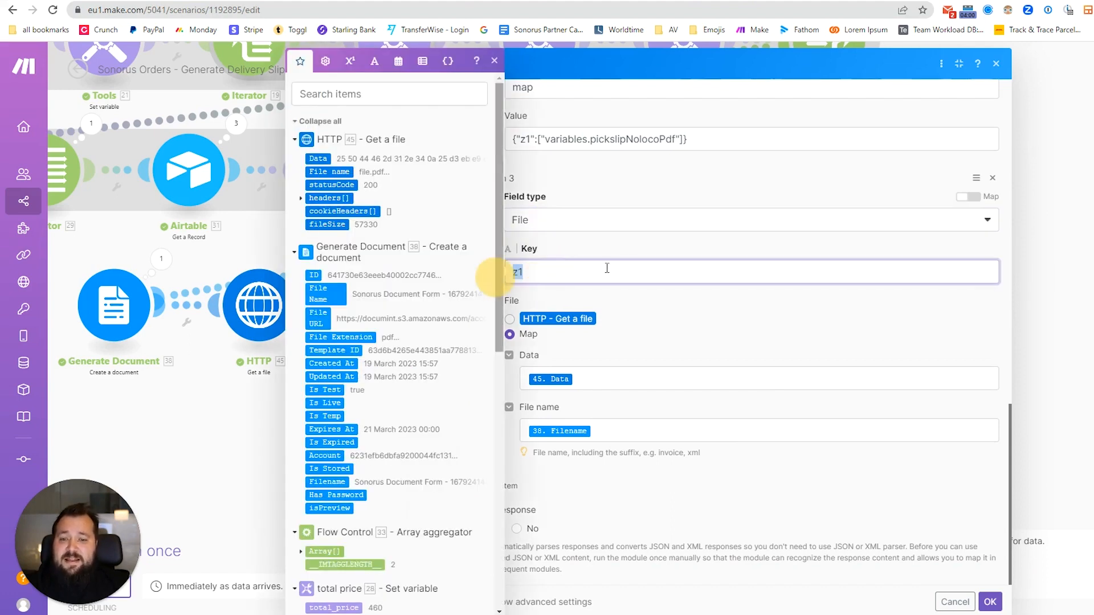
{"action": "double_click", "coordinate": [522, 140]}
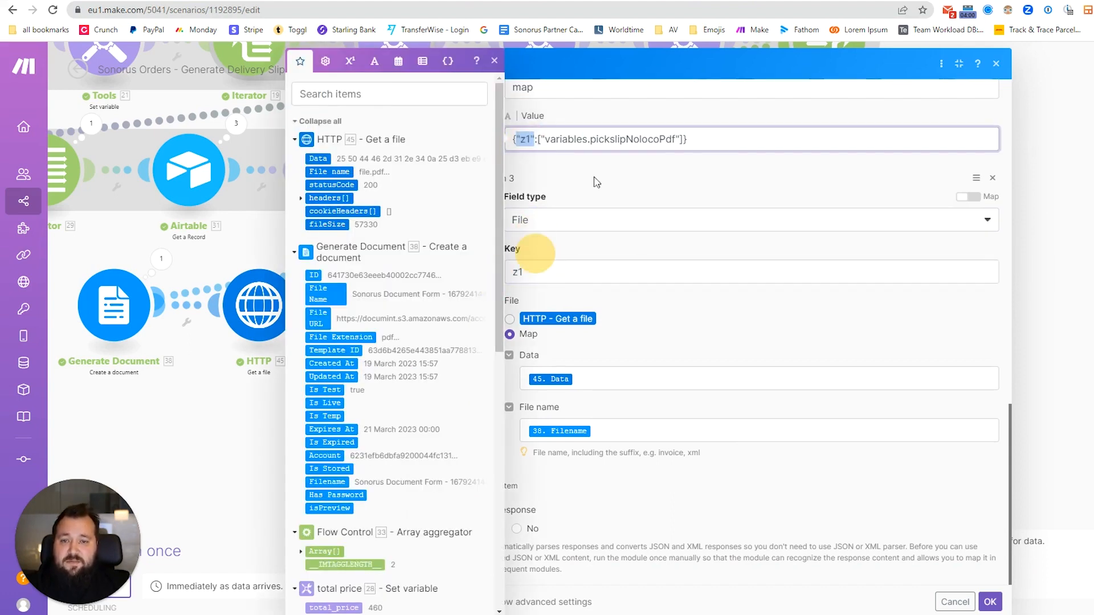
{"action": "left_click", "coordinate": [601, 202]}
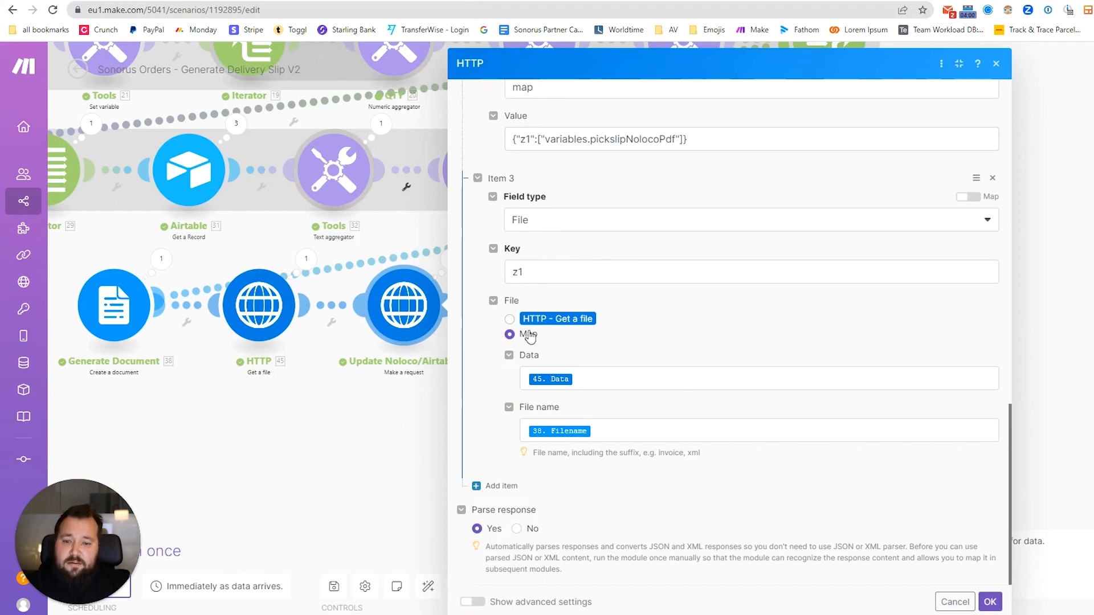
{"action": "left_click", "coordinate": [601, 382]}
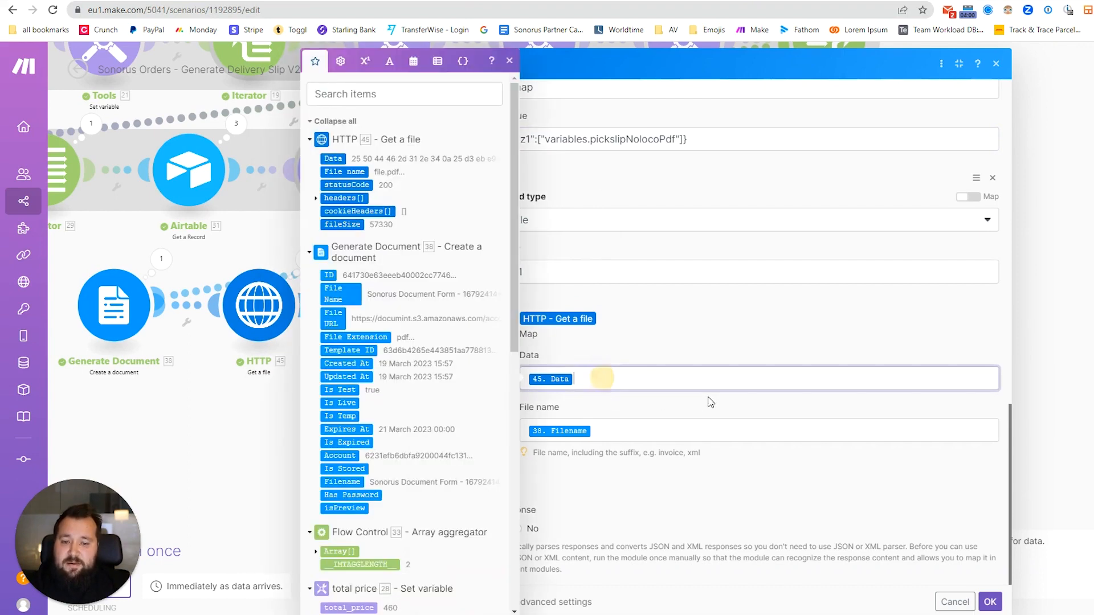
Step: Examine how Item 3 of the Update Noloco/Airtable request maps the file data and the file name
{"action": "left_click", "coordinate": [641, 335]}
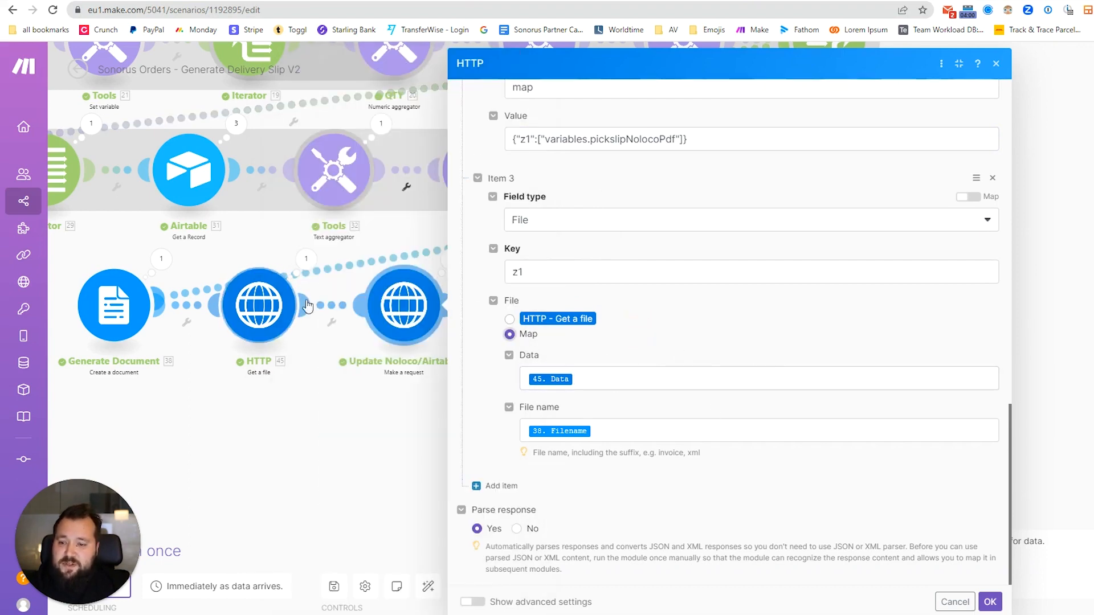
{"action": "left_click", "coordinate": [633, 432]}
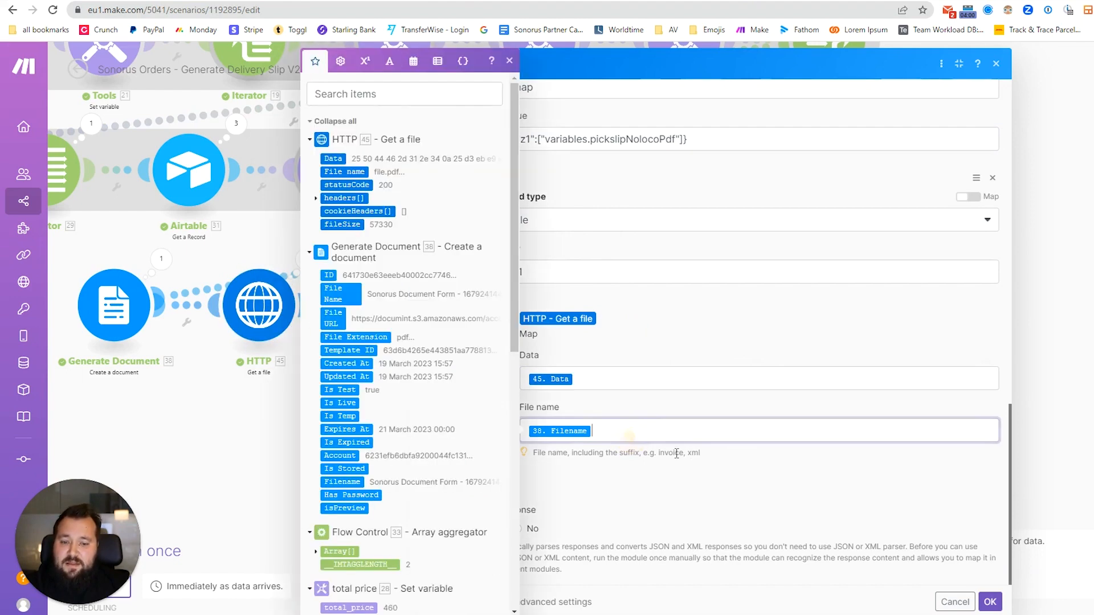
{"action": "left_click", "coordinate": [183, 260]}
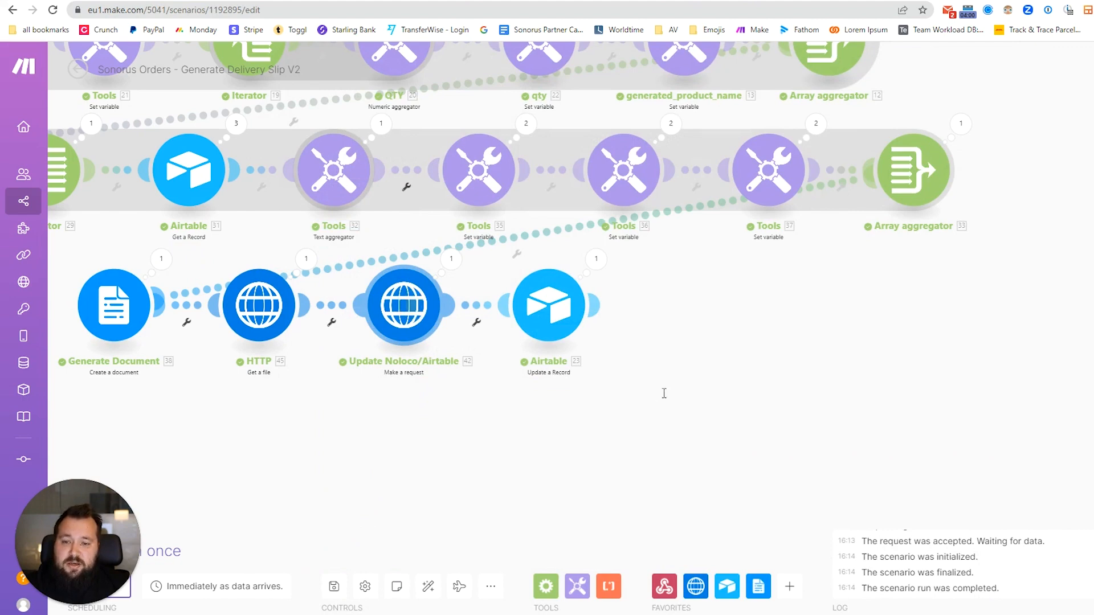
{"action": "left_click", "coordinate": [414, 312]}
{"action": "scroll", "coordinate": [621, 450], "scroll_direction": "down", "scroll_amount": 10}
{"action": "left_click", "coordinate": [615, 410]}
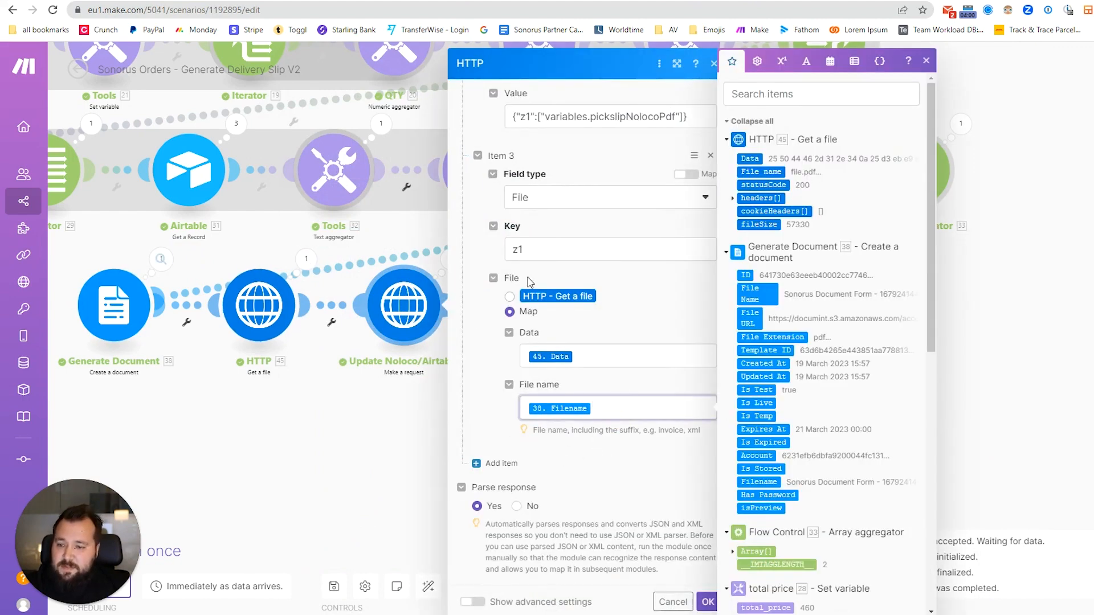
{"action": "left_click", "coordinate": [233, 434]}
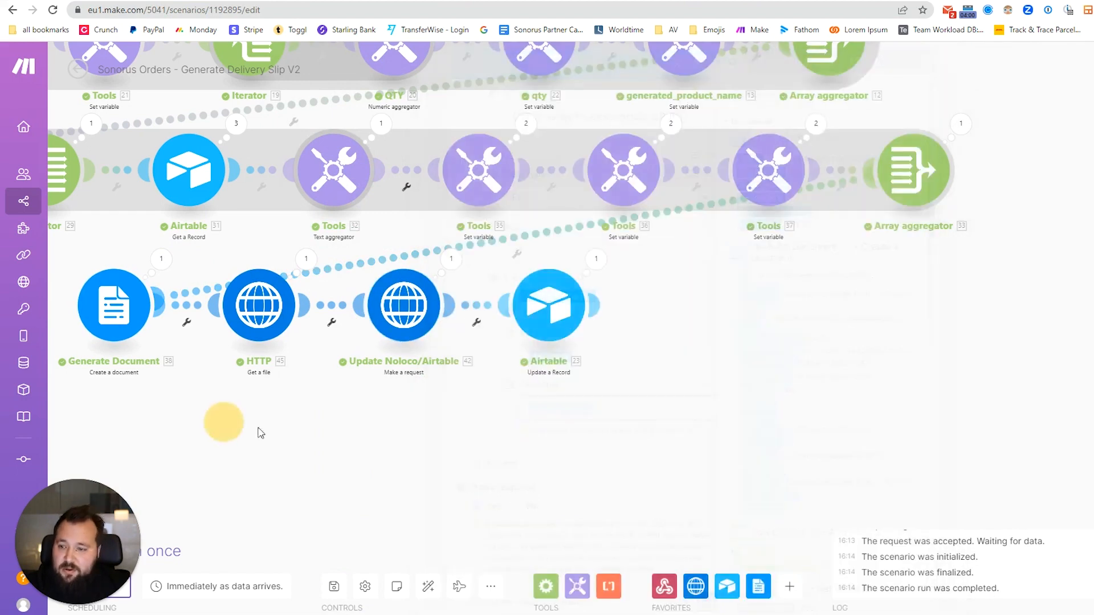
Step: Examine the Generate Document module's output, comparing the File Name value with the Filename value that includes the extension
{"action": "left_click", "coordinate": [303, 280]}
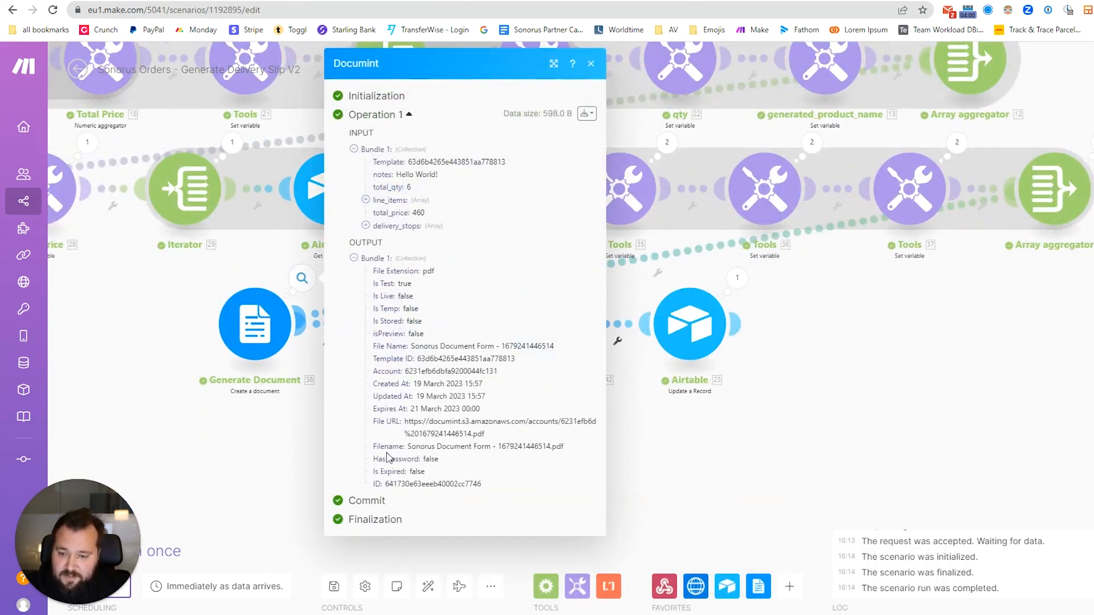
{"action": "left_click_drag", "start_coordinate": [375, 444], "coordinate": [406, 453]}
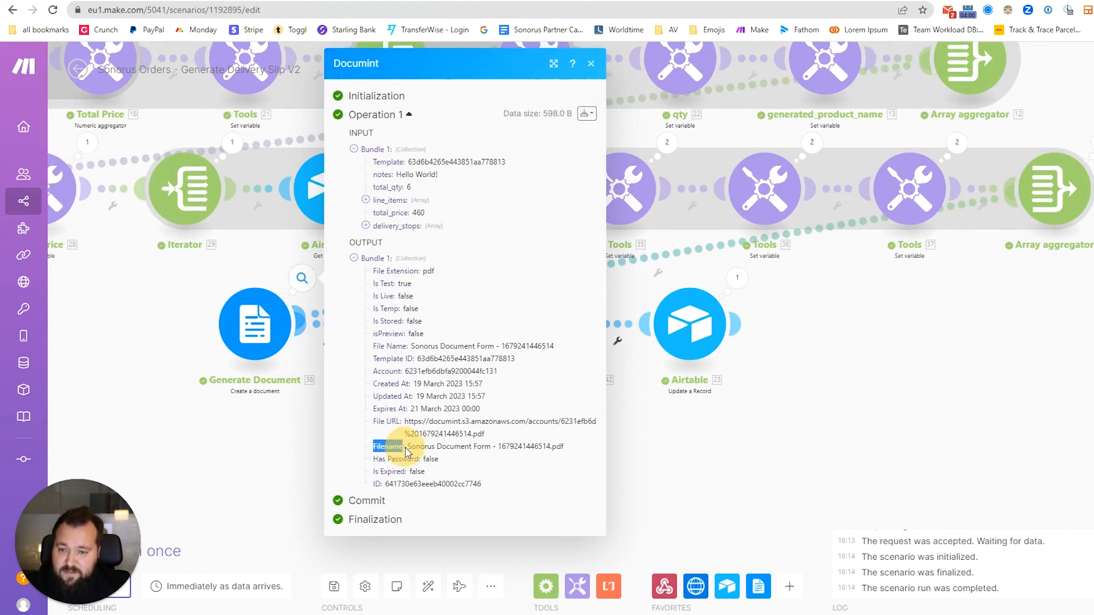
{"action": "left_click_drag", "start_coordinate": [376, 345], "coordinate": [406, 348]}
{"action": "left_click", "coordinate": [387, 349]}
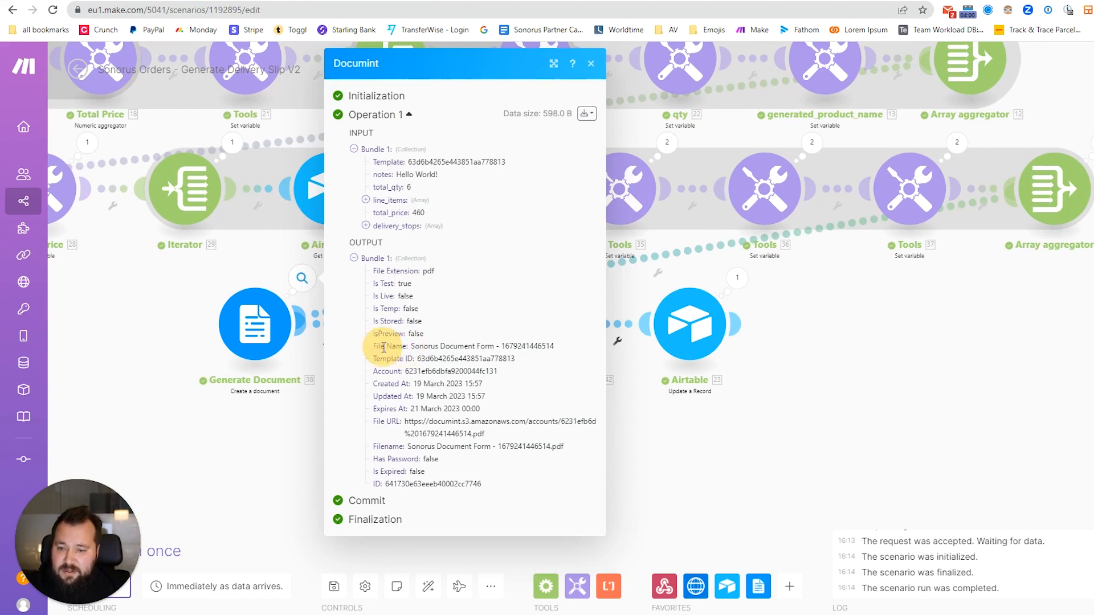
{"action": "left_click", "coordinate": [575, 348]}
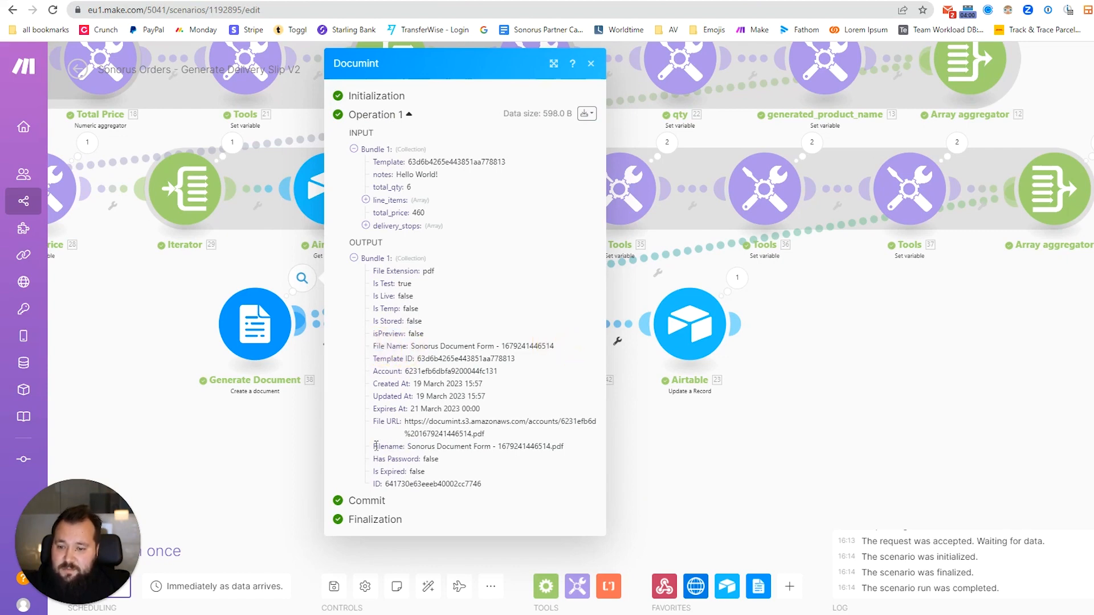
{"action": "left_click_drag", "start_coordinate": [375, 446], "coordinate": [406, 450]}
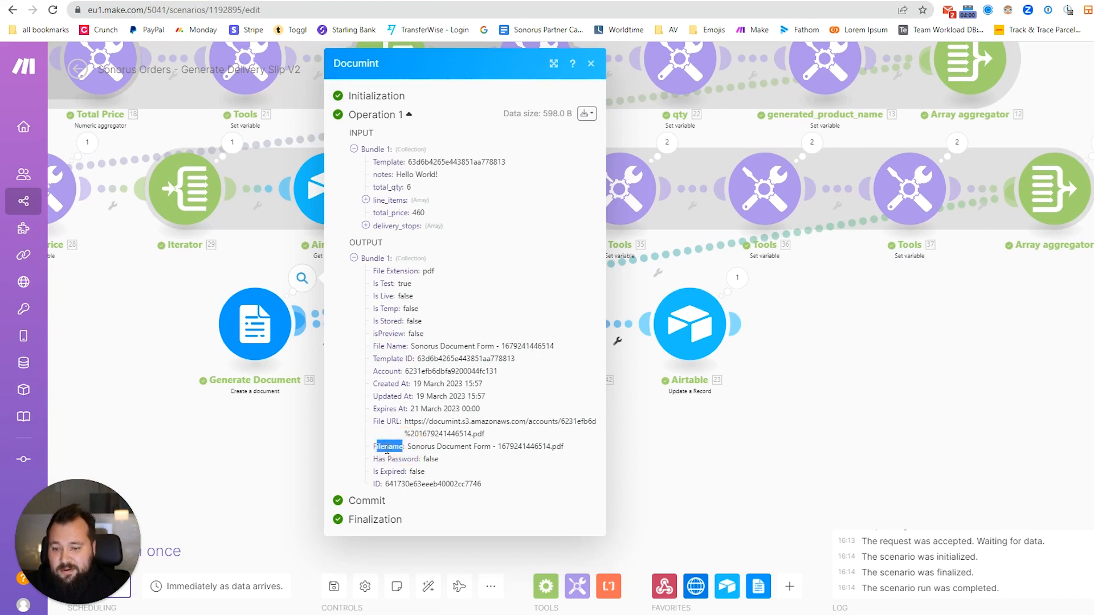
{"action": "left_click_drag", "start_coordinate": [408, 447], "coordinate": [573, 453]}
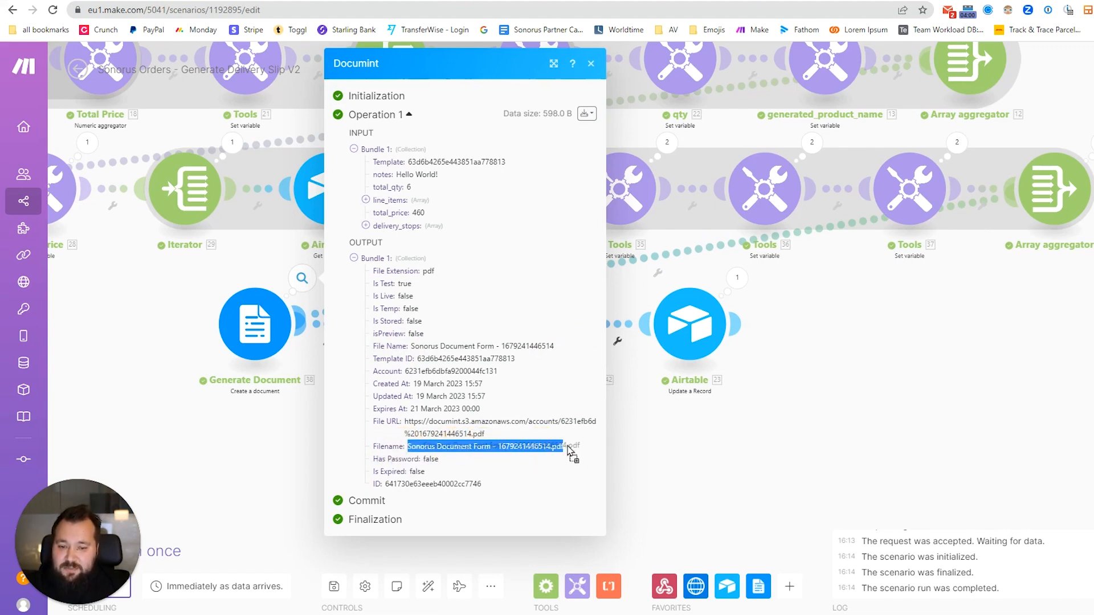
{"action": "left_click", "coordinate": [744, 432]}
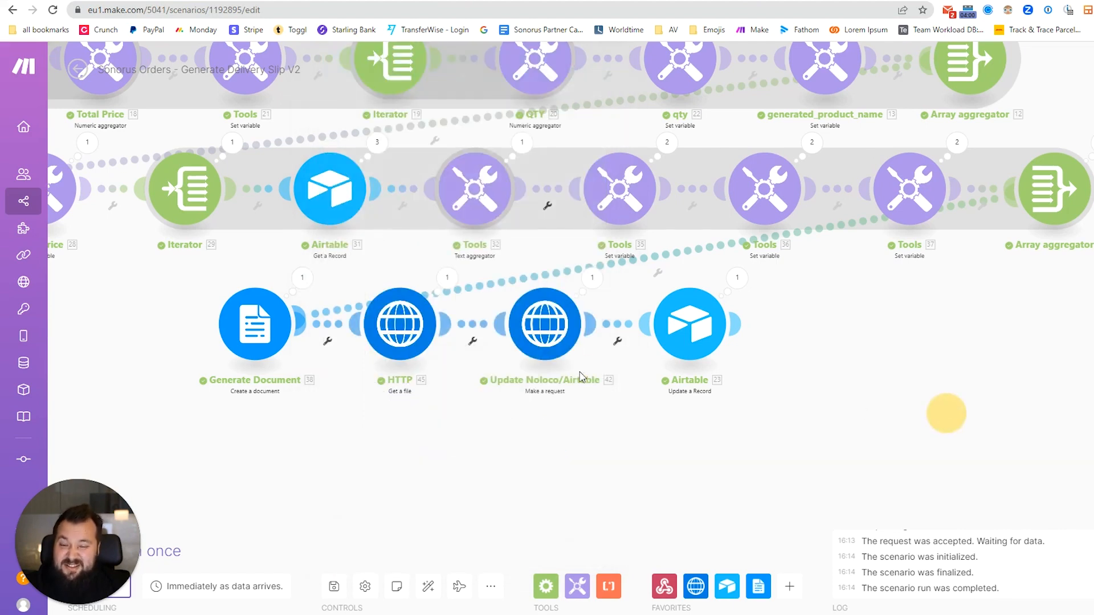
Step: Review the Update Noloco/Airtable request's settings from the file field back to the URL and authorization header, then view the whole scenario
{"action": "scroll", "coordinate": [691, 391], "scroll_direction": "down", "scroll_amount": 14}
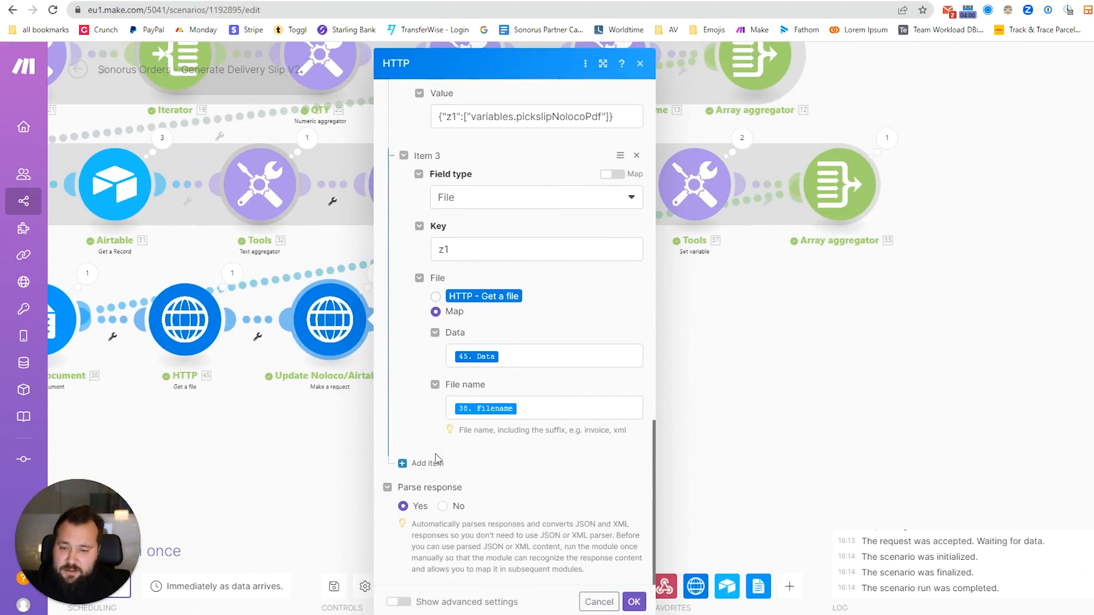
{"action": "scroll", "coordinate": [516, 478], "scroll_direction": "up", "scroll_amount": 4}
{"action": "scroll", "coordinate": [516, 479], "scroll_direction": "up", "scroll_amount": 12}
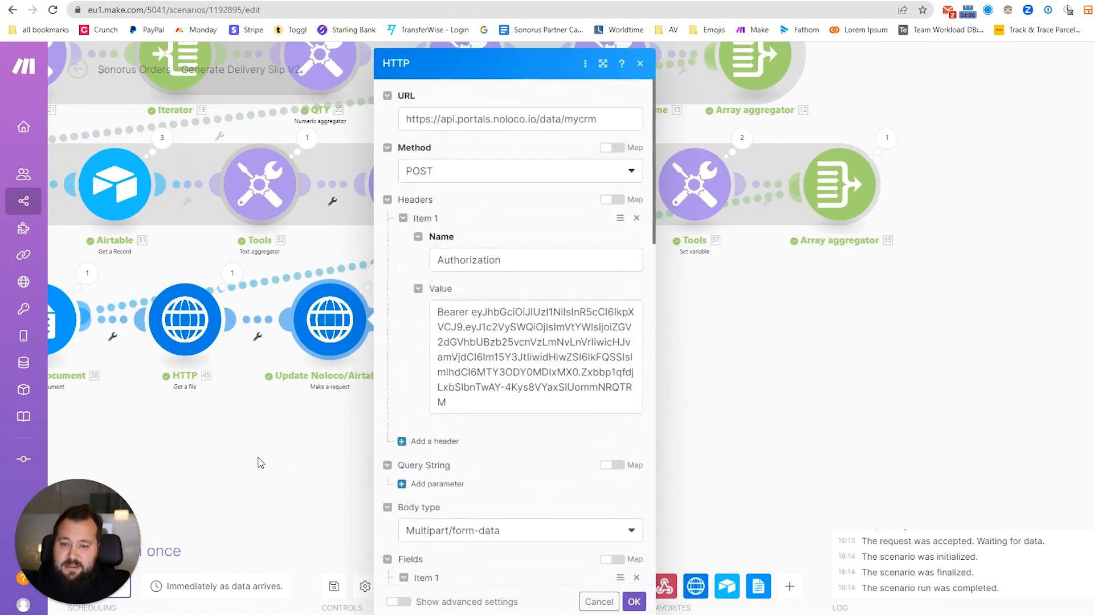
{"action": "left_click", "coordinate": [259, 461]}
{"action": "scroll", "coordinate": [514, 457], "scroll_direction": "down", "scroll_amount": 5}
{"action": "left_click_drag", "start_coordinate": [695, 397], "coordinate": [644, 423]}
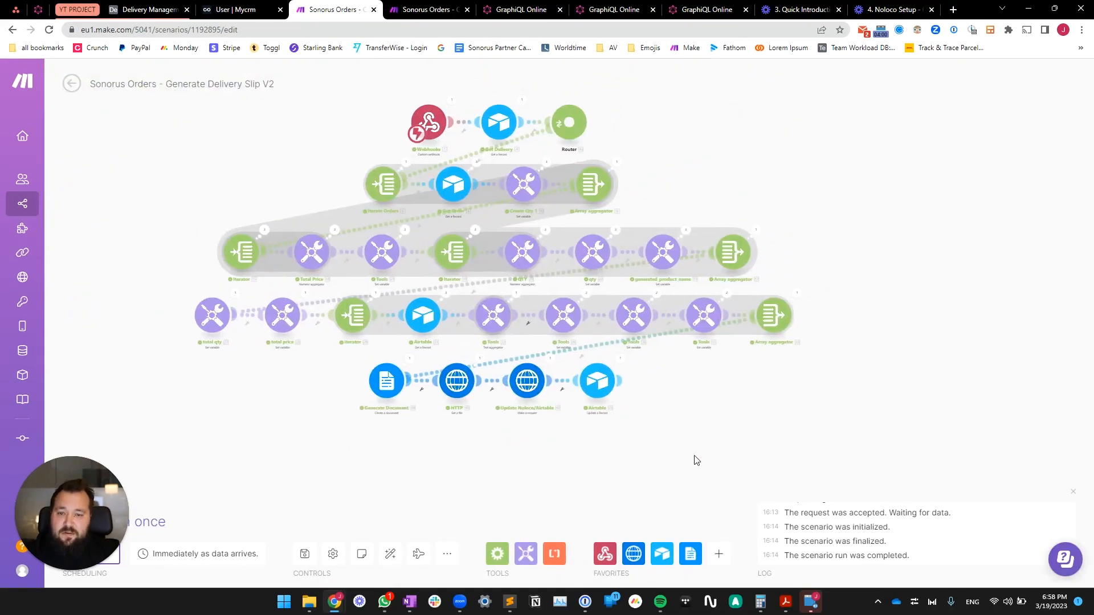
{"action": "left_click_drag", "start_coordinate": [719, 411], "coordinate": [722, 442]}
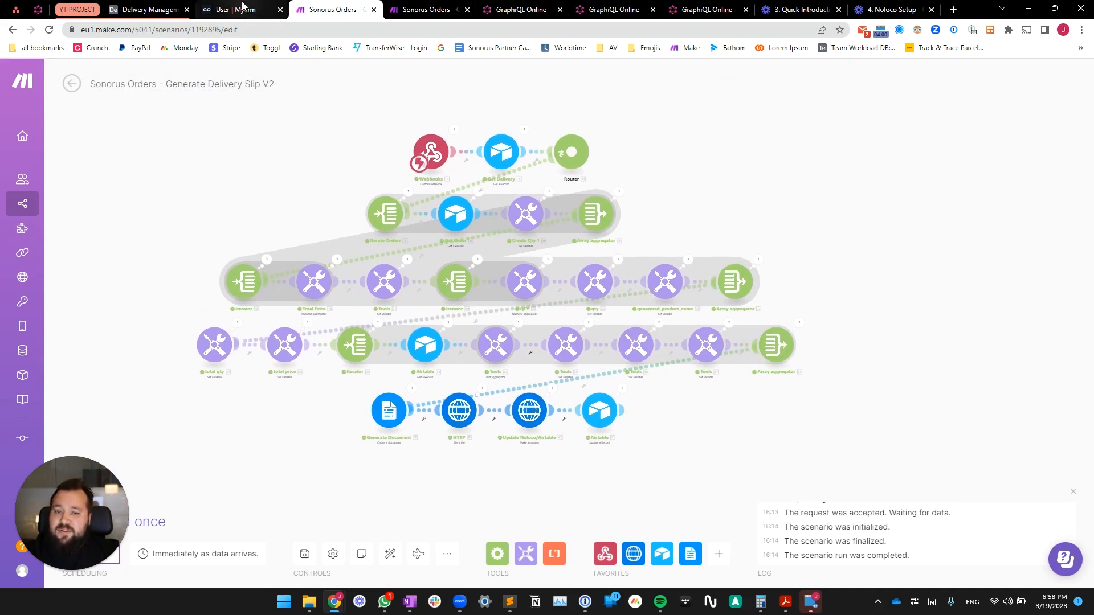
Step: Switch to the Noloco app and open the 01/25/2023 delivery record's page
{"action": "mouse_move", "coordinate": [242, 6]}
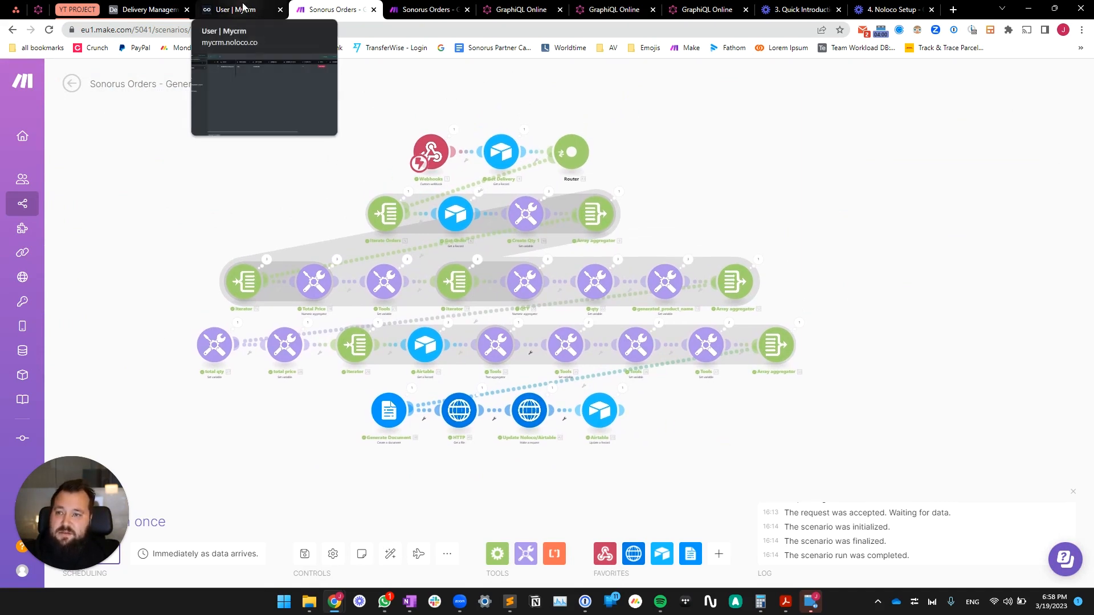
{"action": "left_click", "coordinate": [242, 8]}
{"action": "left_click", "coordinate": [18, 106]}
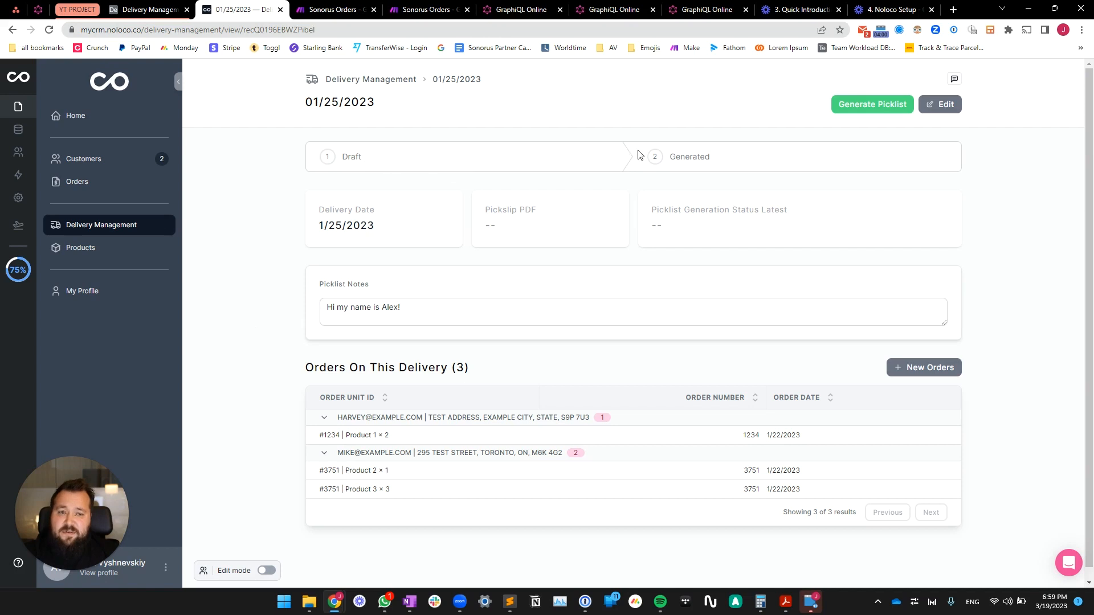
Step: Switch to Airtable and delete the Pickslip PDF attachment from the 01/25/2023 delivery record
{"action": "left_click", "coordinate": [169, 13]}
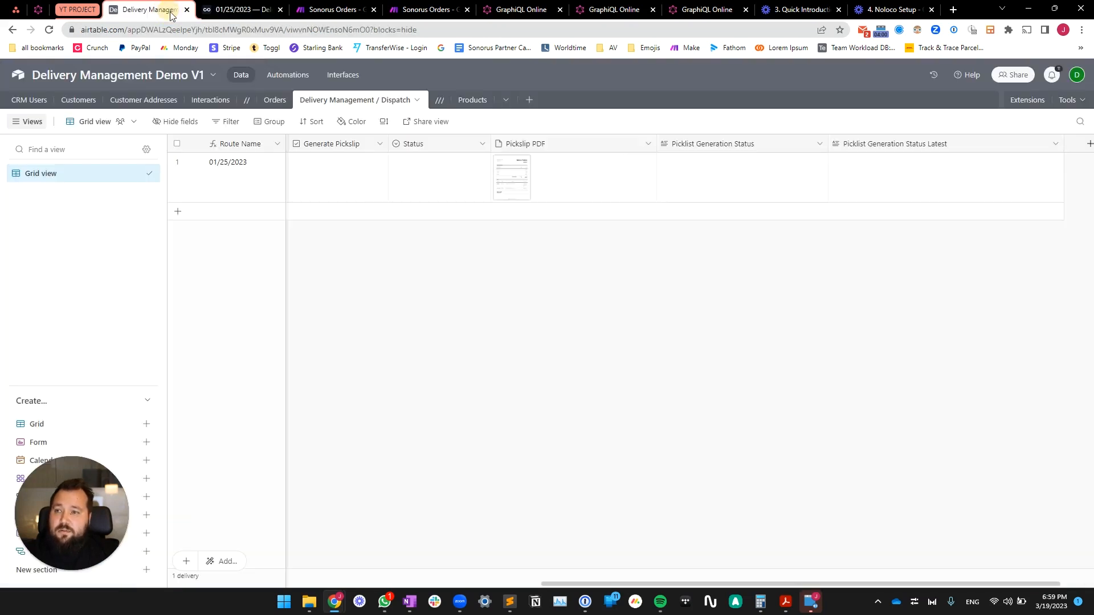
{"action": "scroll", "coordinate": [649, 173], "scroll_direction": "right", "scroll_amount": 2}
{"action": "left_click", "coordinate": [567, 175]}
{"action": "key", "text": "Delete"}
{"action": "key", "text": "Left"}
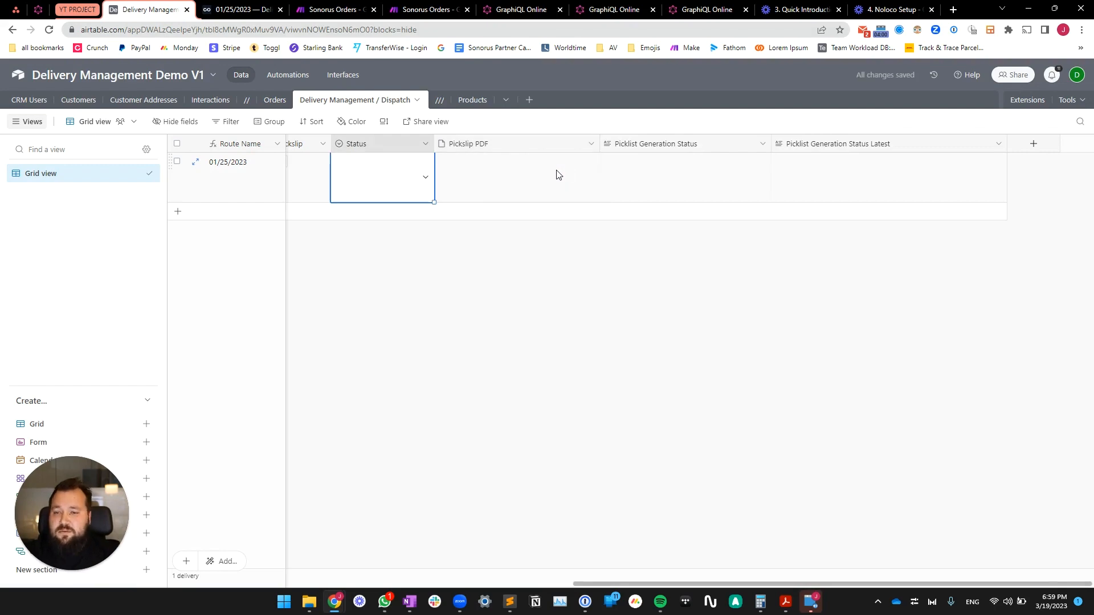
Step: Switch to Make and start a single run of the Sonorus Orders - Generate Delivery Slip V2 scenario
{"action": "left_click", "coordinate": [242, 9]}
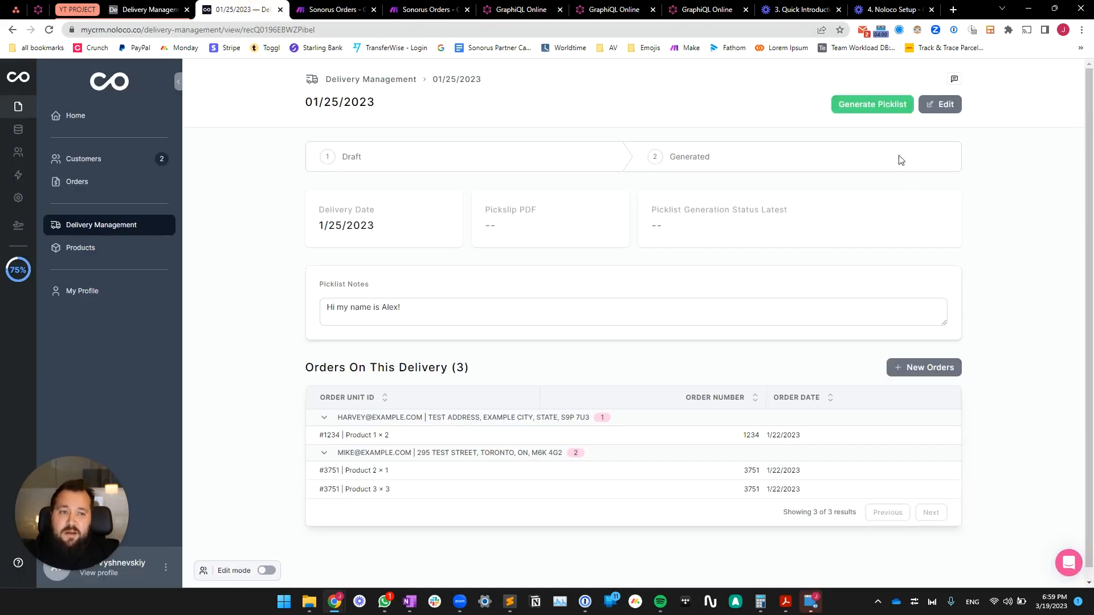
{"action": "left_click", "coordinate": [428, 10]}
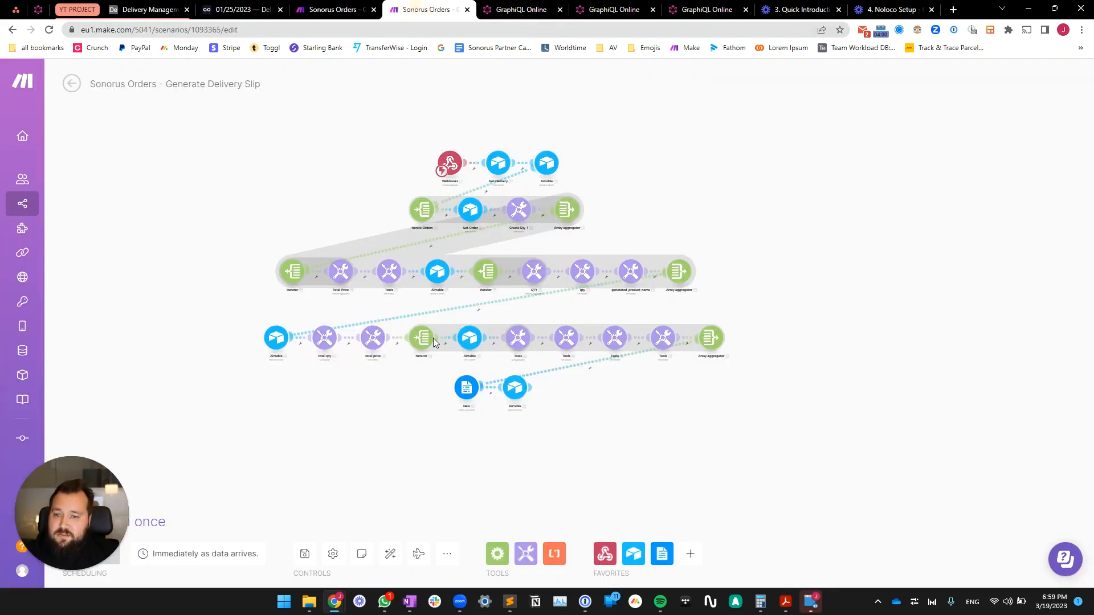
{"action": "left_click", "coordinate": [336, 10]}
{"action": "left_click_drag", "start_coordinate": [91, 521], "coordinate": [90, 390]}
{"action": "left_click", "coordinate": [77, 530]}
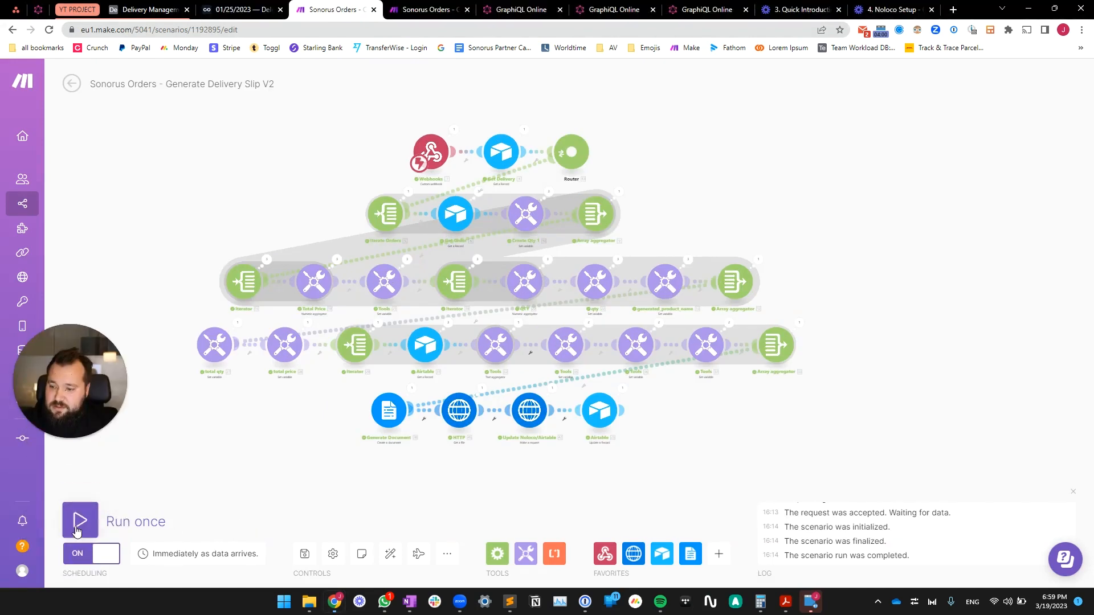
{"action": "left_click_drag", "start_coordinate": [550, 210], "coordinate": [330, 197]}
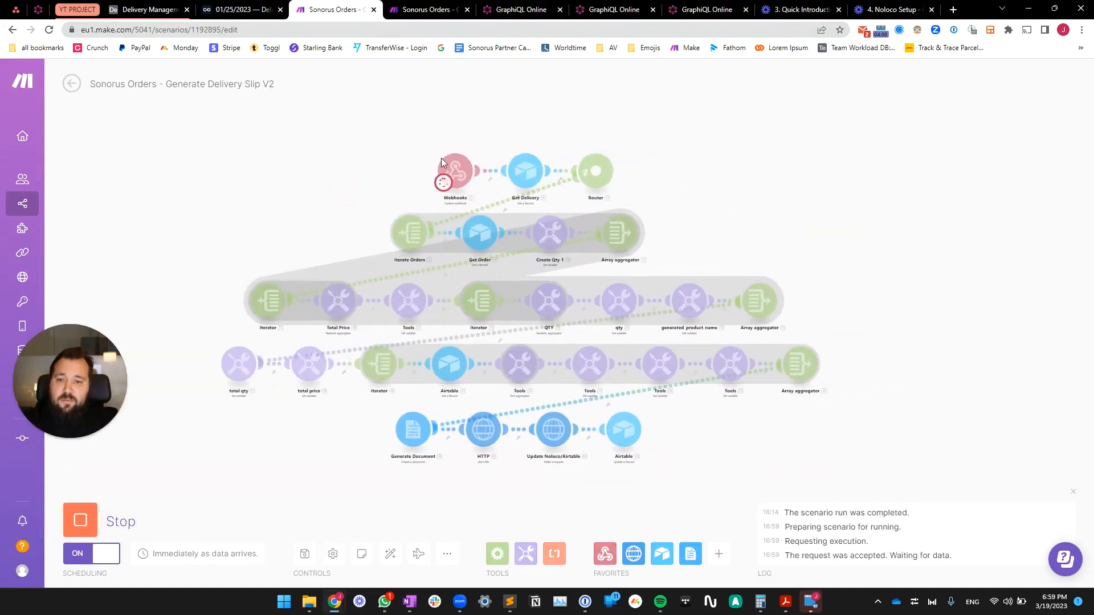
Step: Switch to Noloco and generate the picklist for the 01/25/2023 delivery, confirming the prompt
{"action": "left_click", "coordinate": [242, 8]}
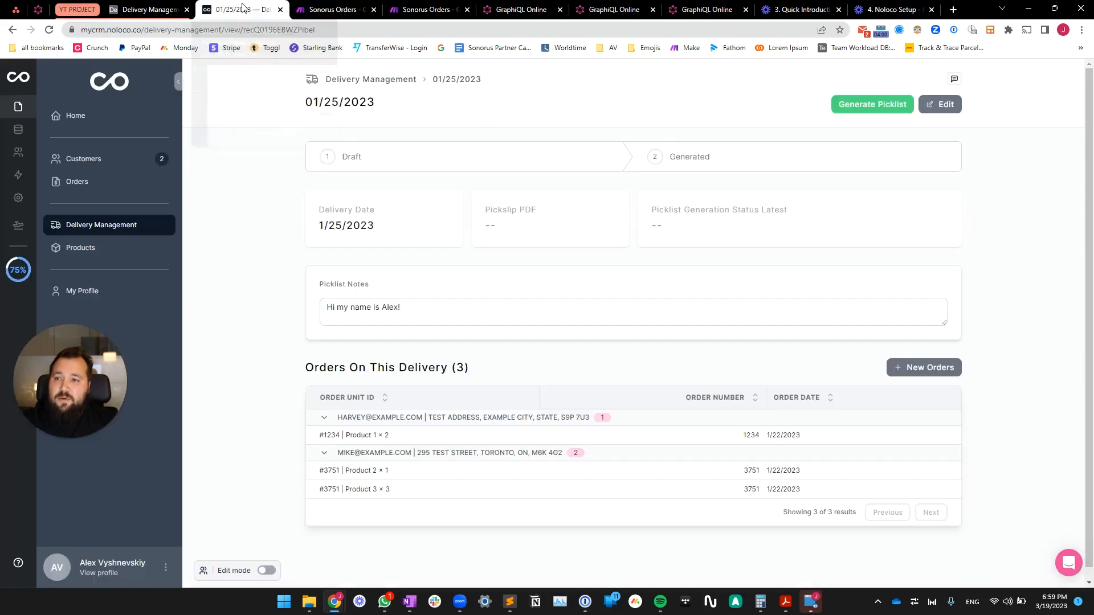
{"action": "left_click", "coordinate": [898, 107]}
{"action": "left_click", "coordinate": [675, 349]}
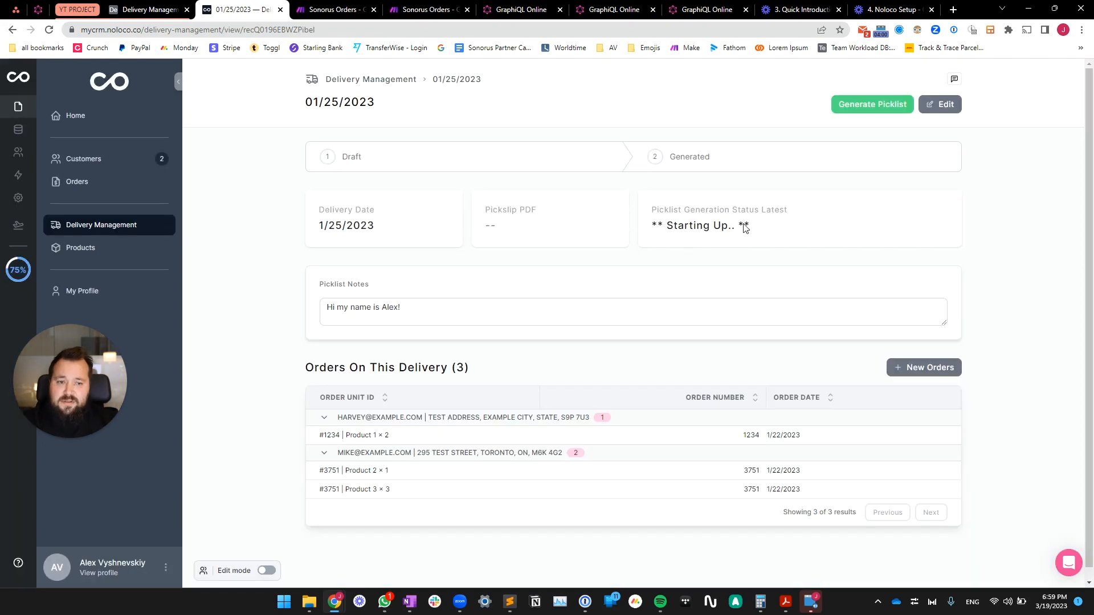
Step: Check the scenario's progress in Make, then return to Noloco and inspect the delivery's stage and latest picklist generation status
{"action": "left_click", "coordinate": [342, 9]}
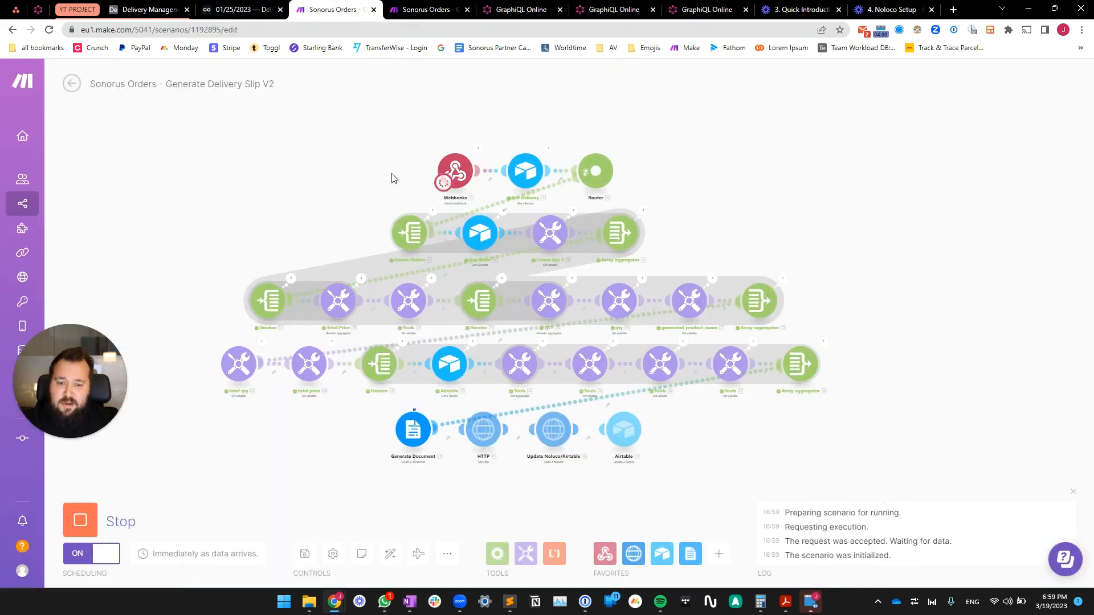
{"action": "key", "text": "ctrl+Page_Up"}
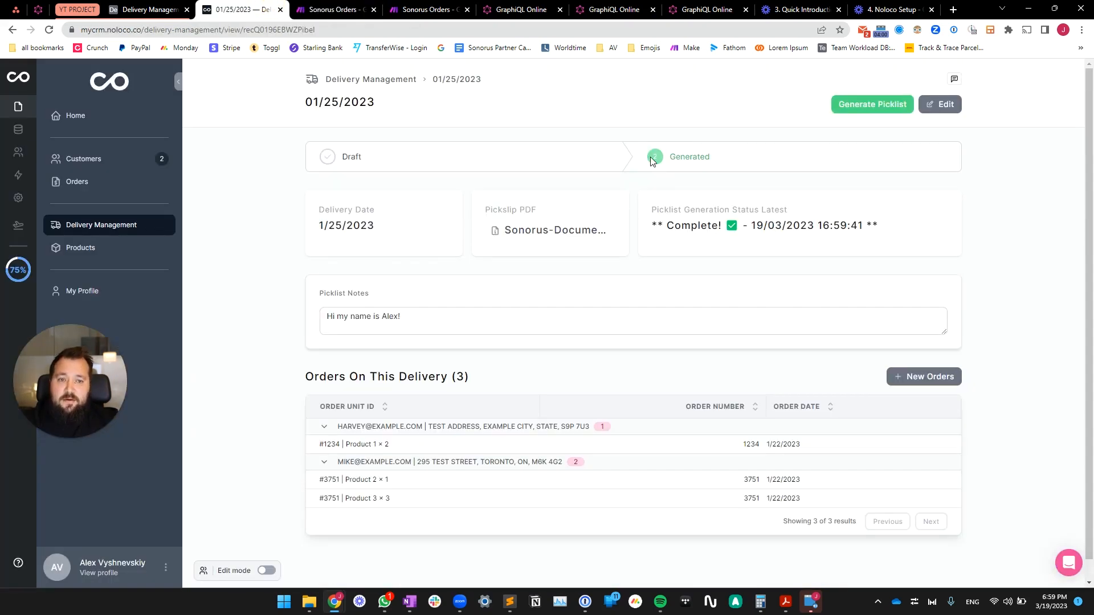
{"action": "left_click_drag", "start_coordinate": [651, 225], "coordinate": [892, 237]}
{"action": "left_click_drag", "start_coordinate": [643, 157], "coordinate": [730, 164]}
Step: Open the delivery's Pickslip PDF and review its products, stops and delivery notes
{"action": "left_click", "coordinate": [493, 238]}
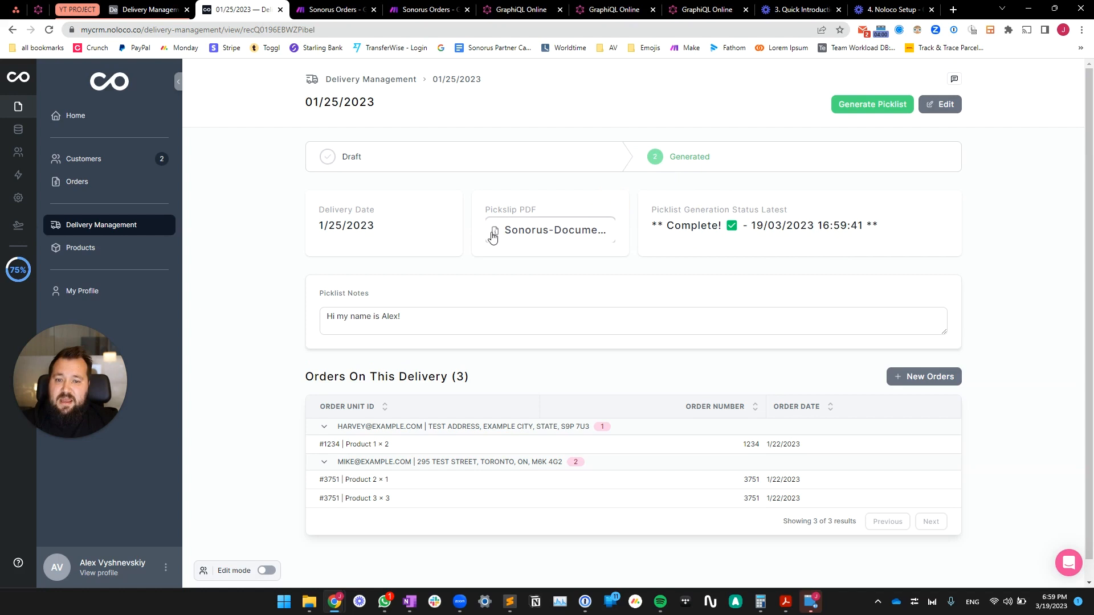
{"action": "left_click", "coordinate": [542, 234]}
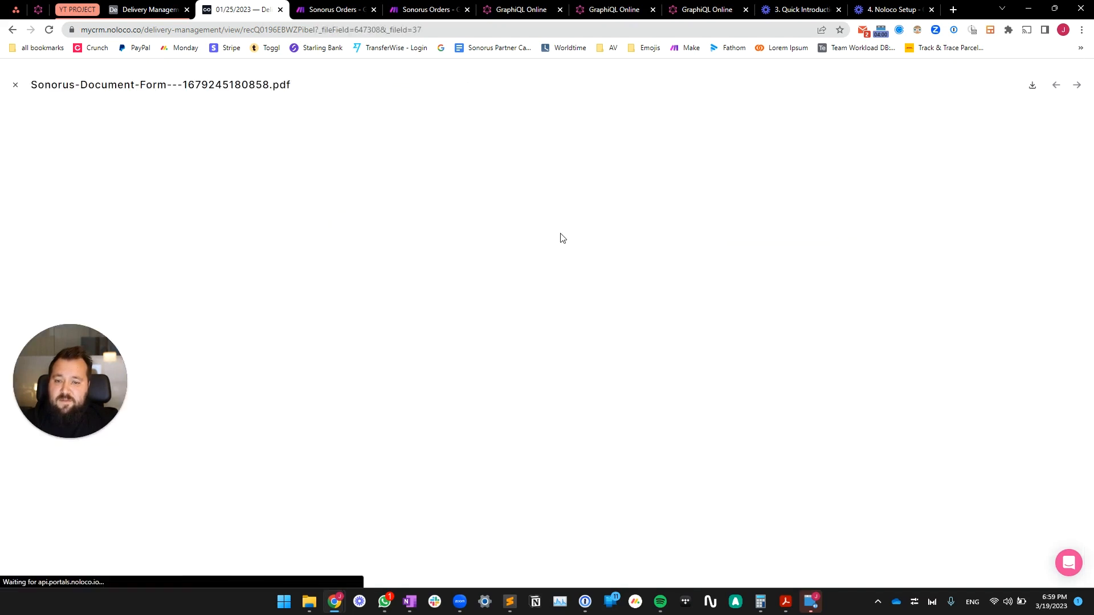
{"action": "scroll", "coordinate": [440, 463], "scroll_direction": "down", "scroll_amount": 2}
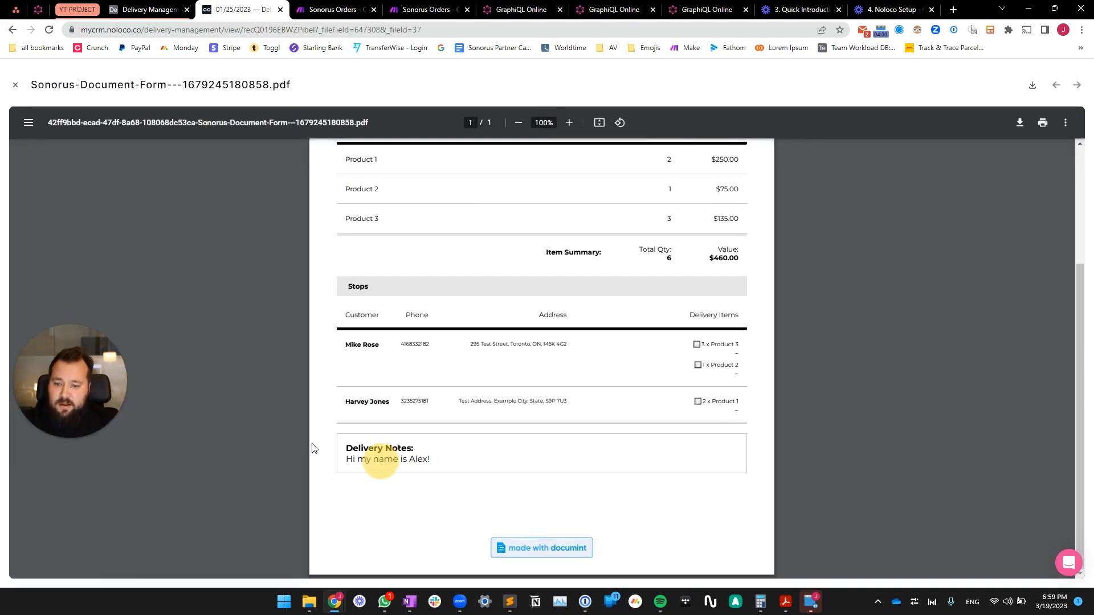
{"action": "left_click", "coordinate": [16, 85]}
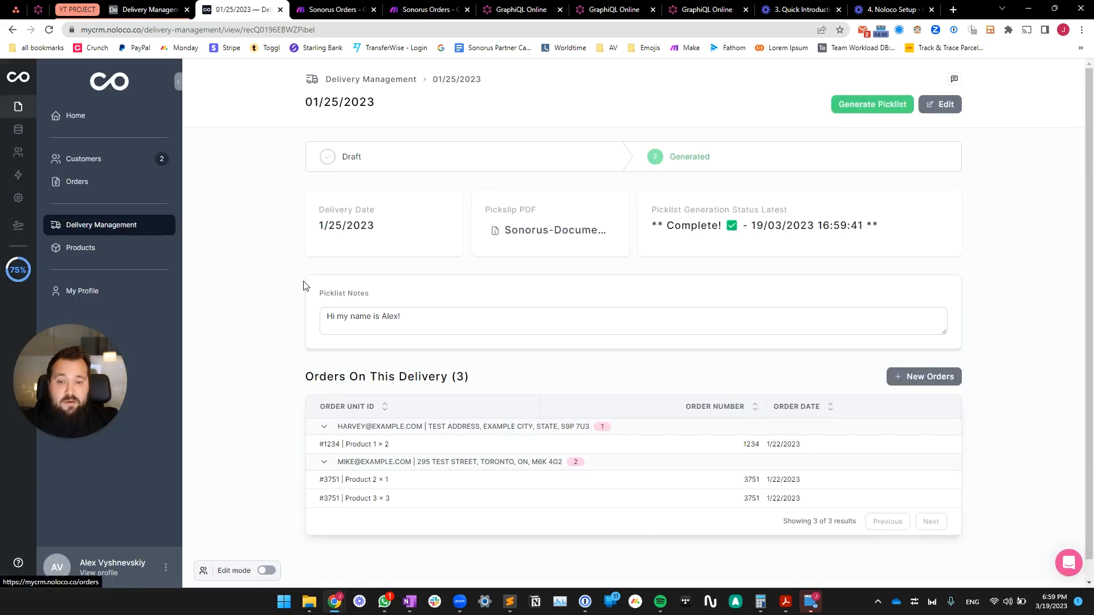
Step: Extend the Picklist Notes text with "and i am working on Noloco!" and generate the delivery's picklist again
{"action": "double_click", "coordinate": [416, 320]}
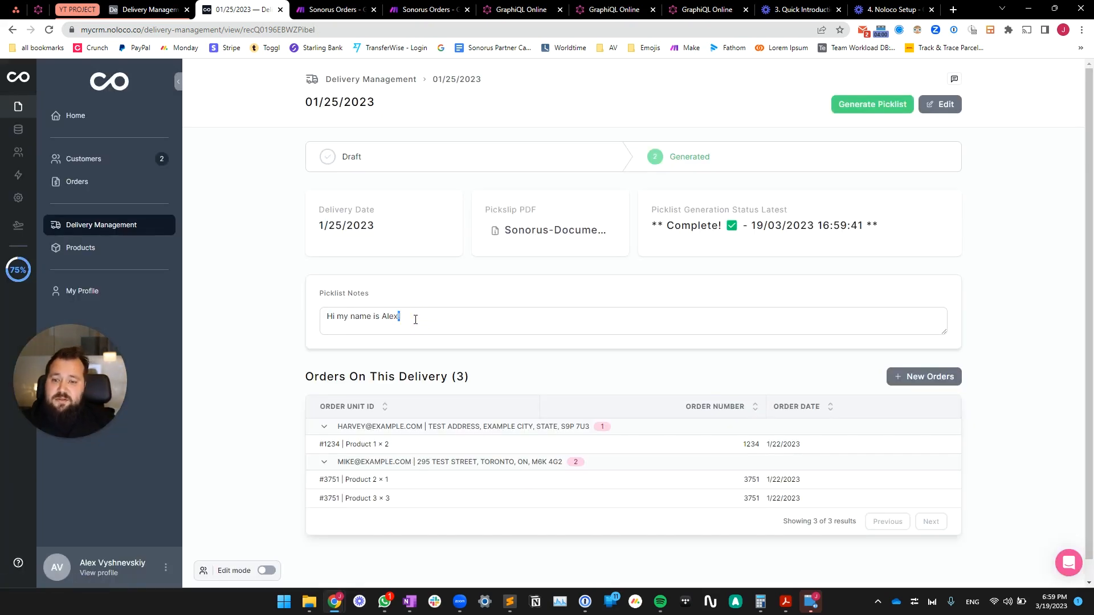
{"action": "type", "text": "and i am working on Noloco!"}
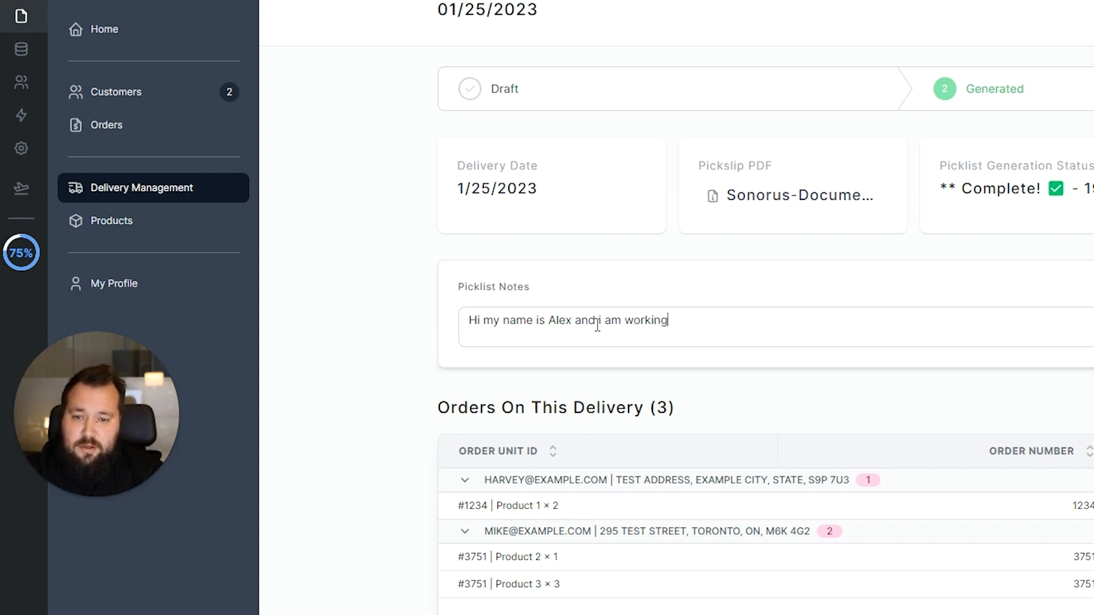
{"action": "left_click", "coordinate": [773, 284]}
{"action": "left_click", "coordinate": [1091, 10]}
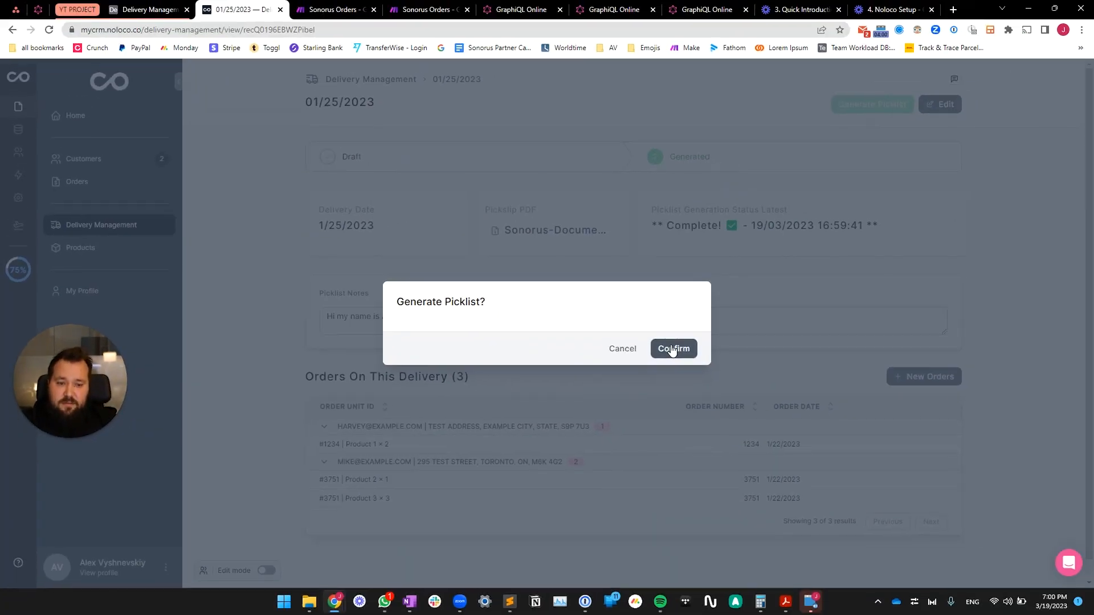
{"action": "left_click", "coordinate": [971, 367]}
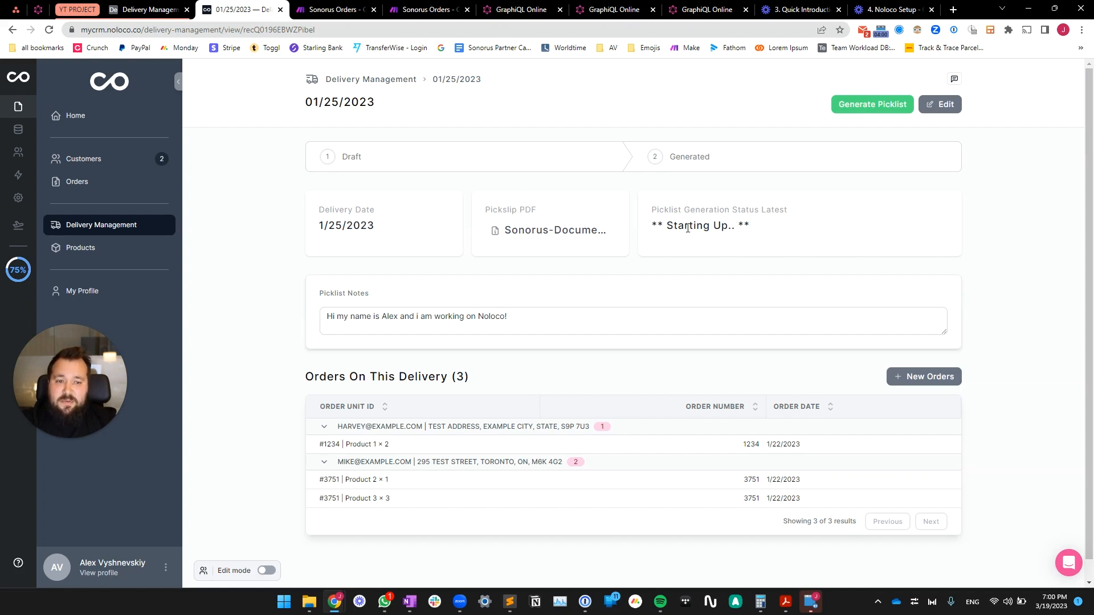
Step: Open the regenerated Pickslip PDF and check its Delivery Notes against the edited picklist notes
{"action": "left_click", "coordinate": [553, 229]}
{"action": "scroll", "coordinate": [545, 211], "scroll_direction": "down", "scroll_amount": 2}
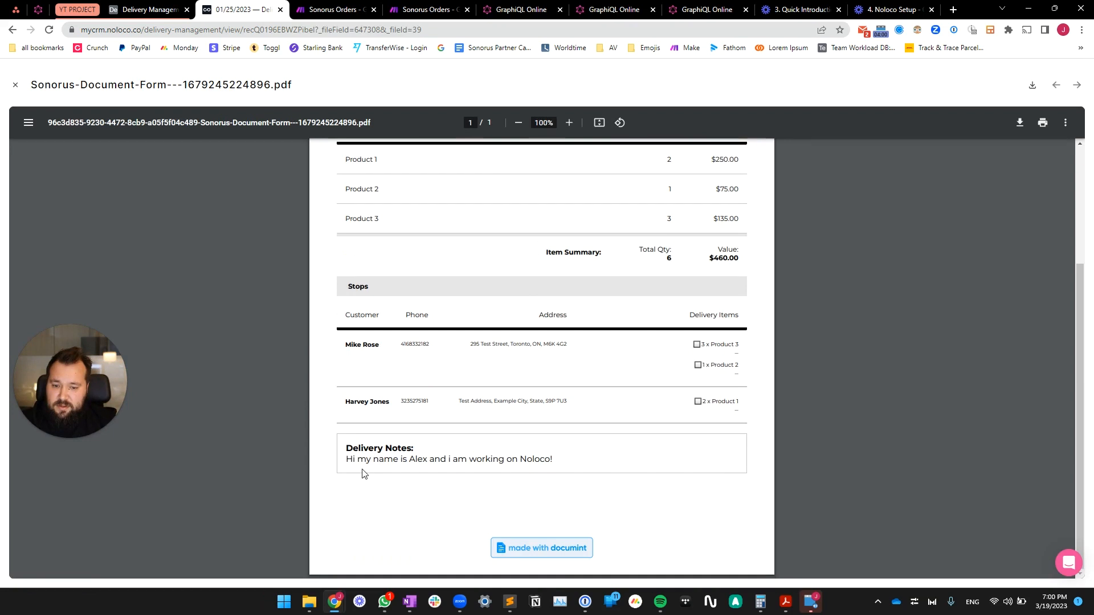
{"action": "left_click_drag", "start_coordinate": [347, 460], "coordinate": [659, 491]}
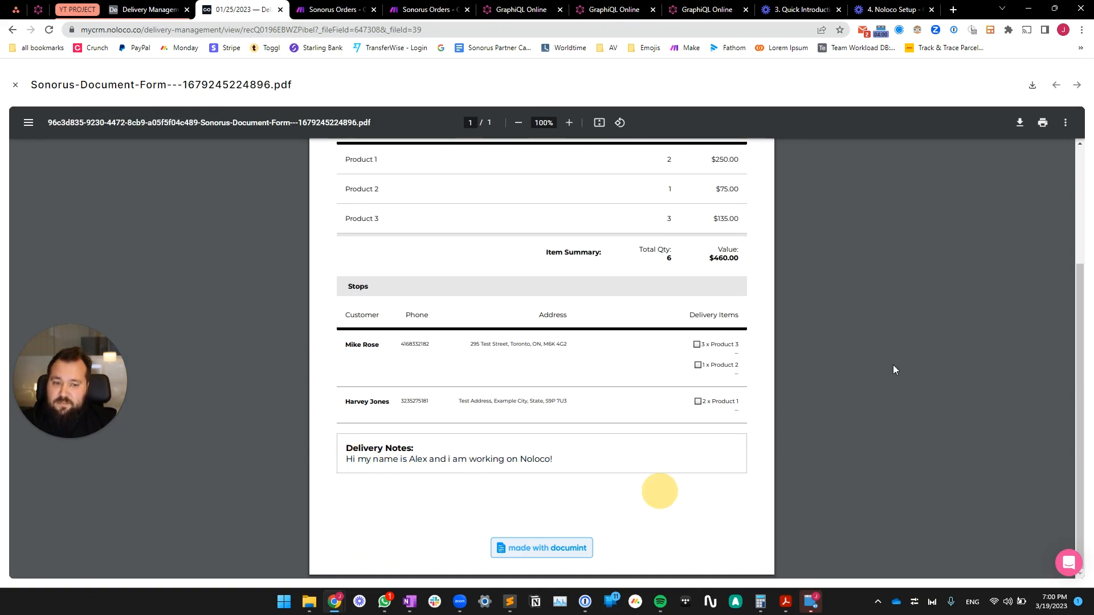
{"action": "left_click", "coordinate": [16, 85]}
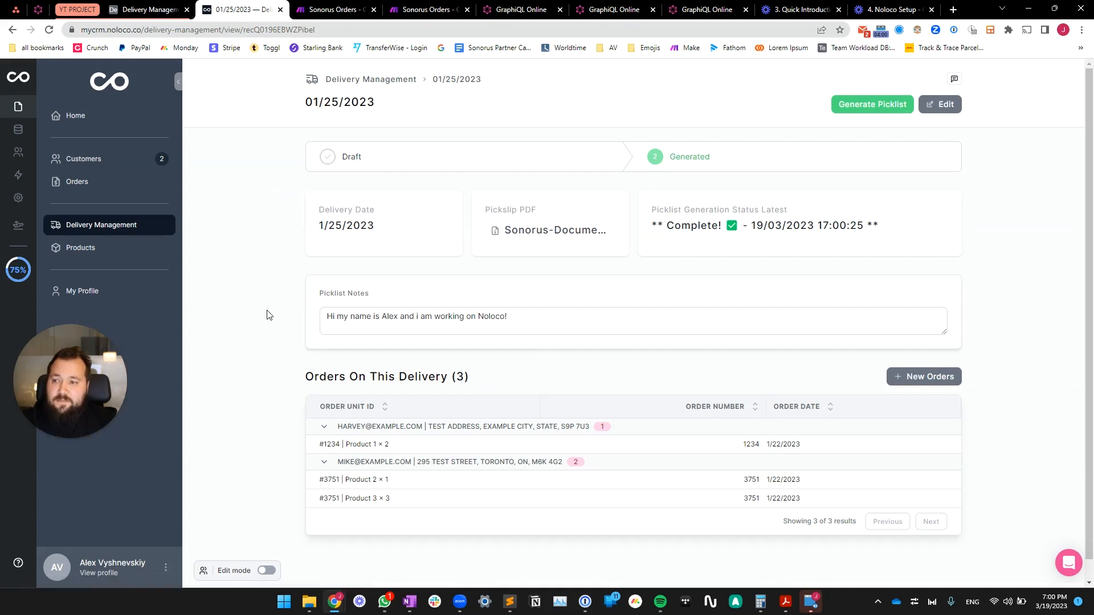